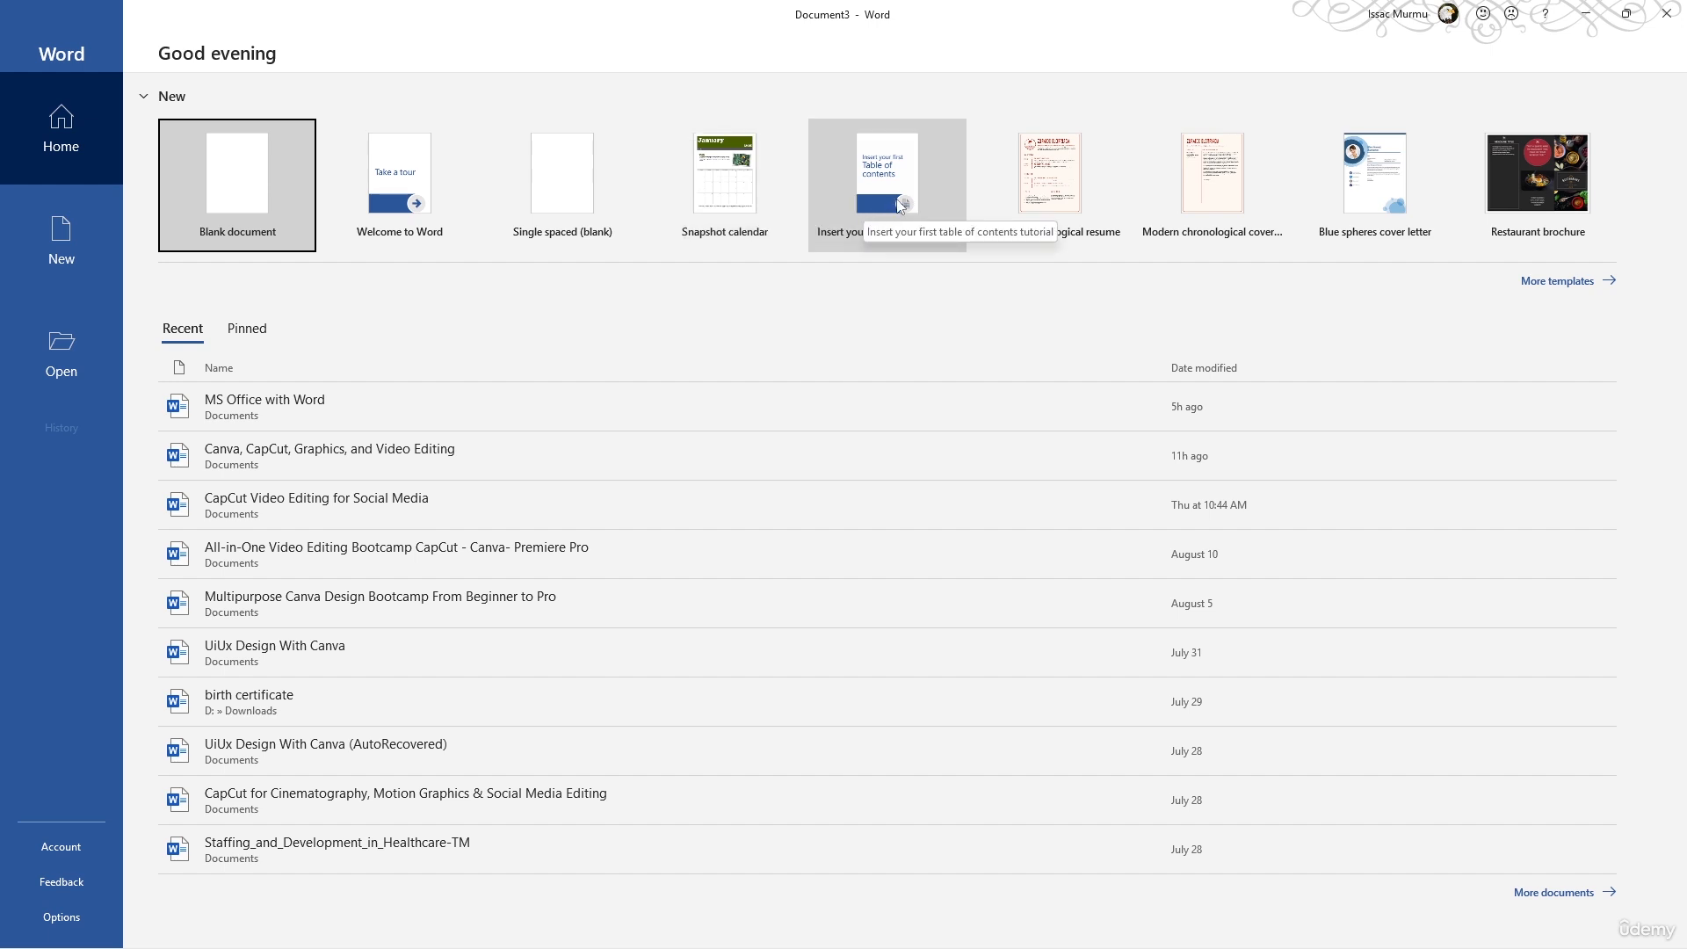
- Browse the online templates for Business and for Resumes and Cover Letters, and create a blank document
left_click(1590, 283)
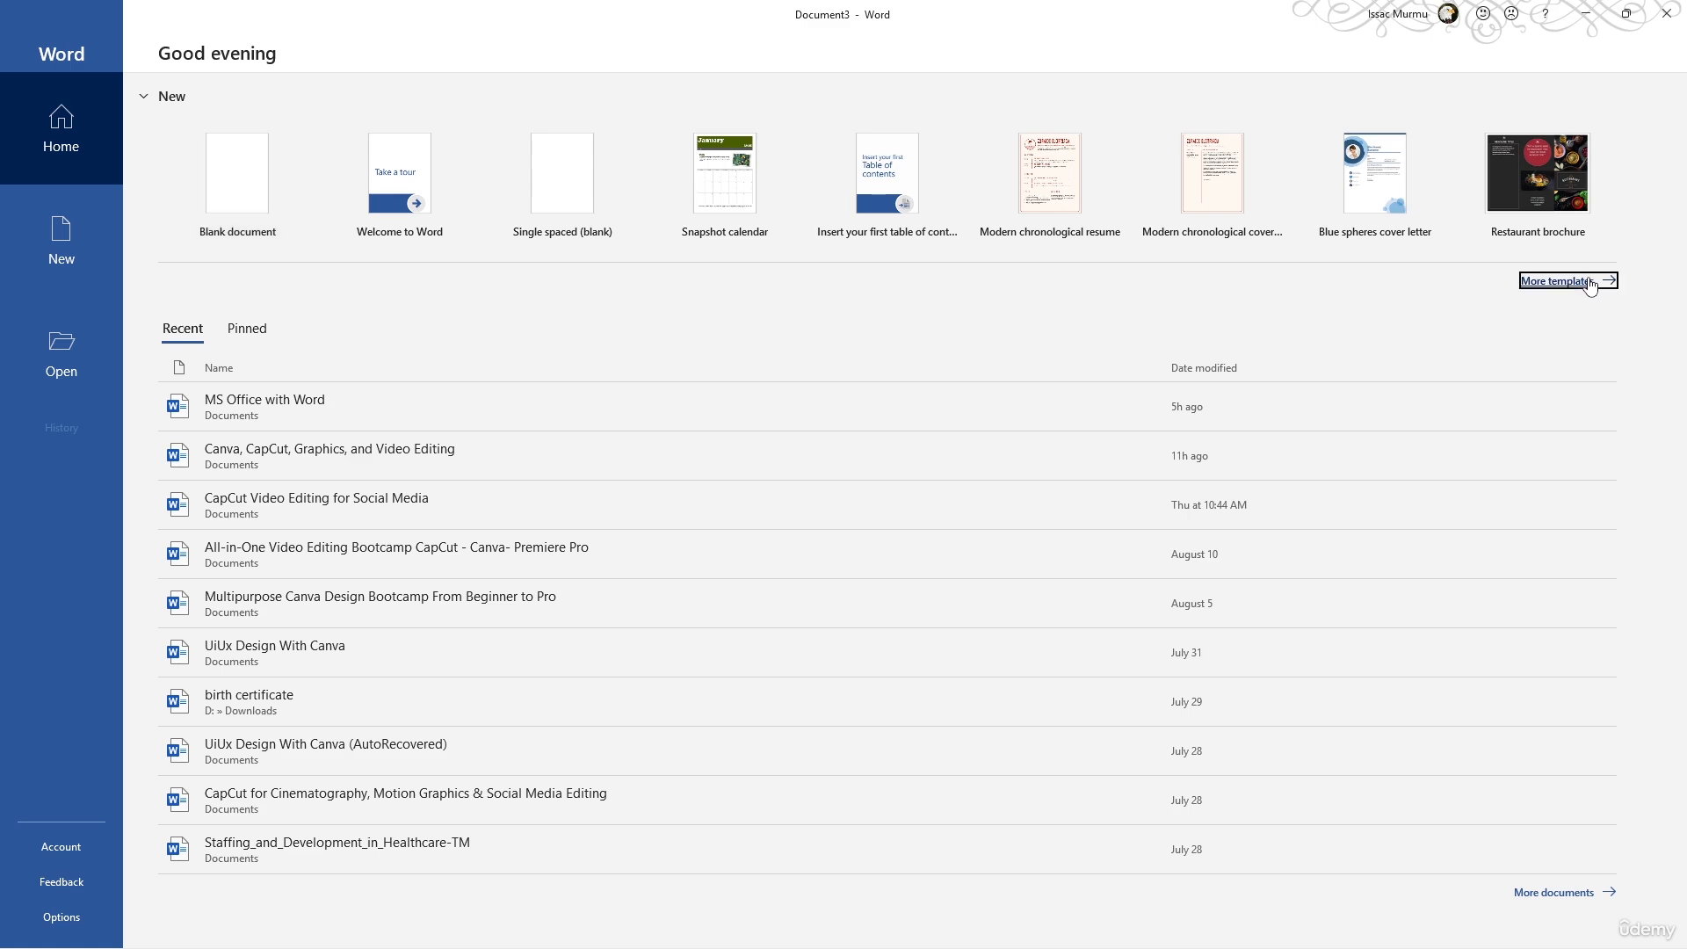
scroll(621, 408, "down", 3)
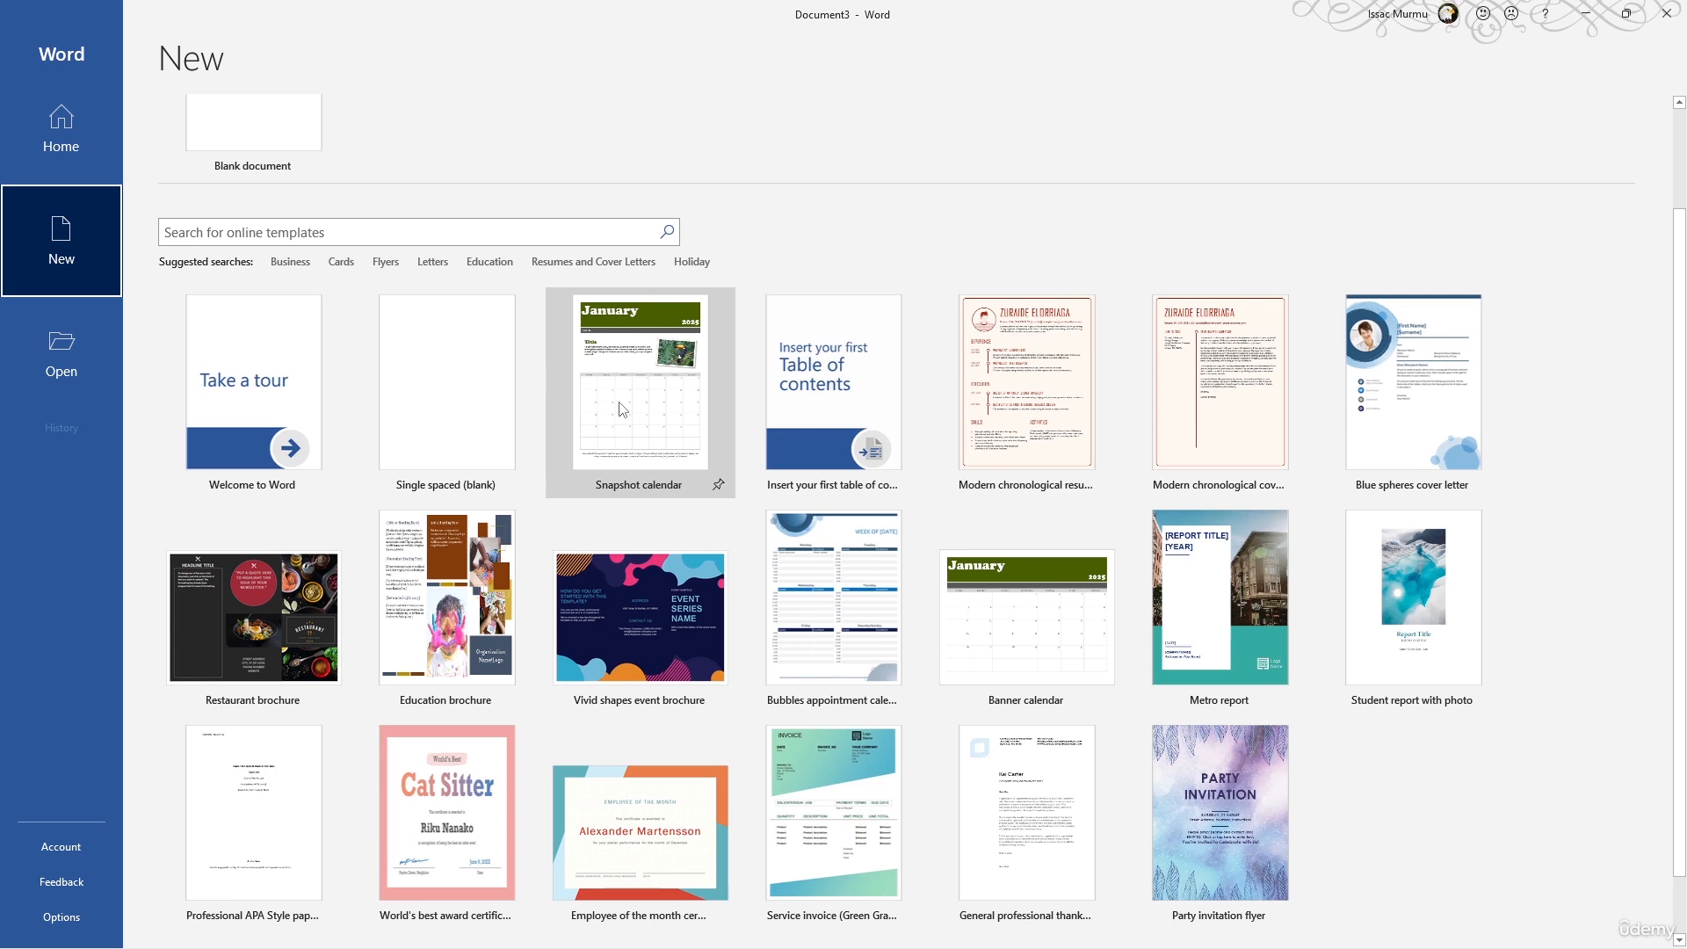
left_click(299, 264)
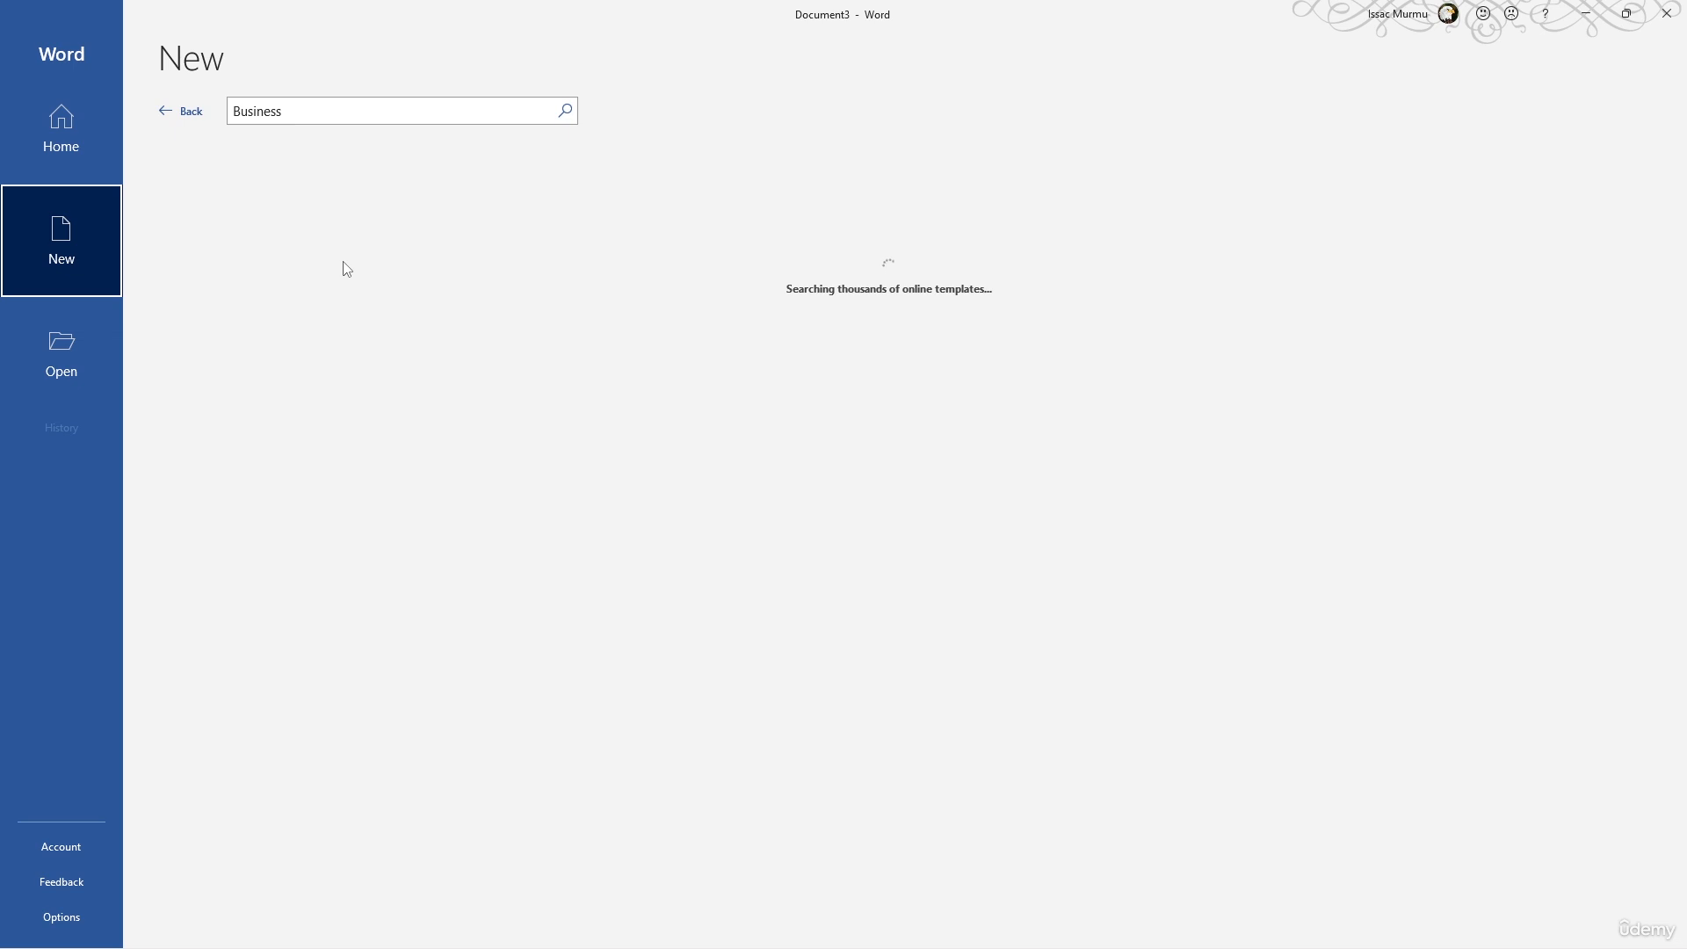
left_click(164, 114)
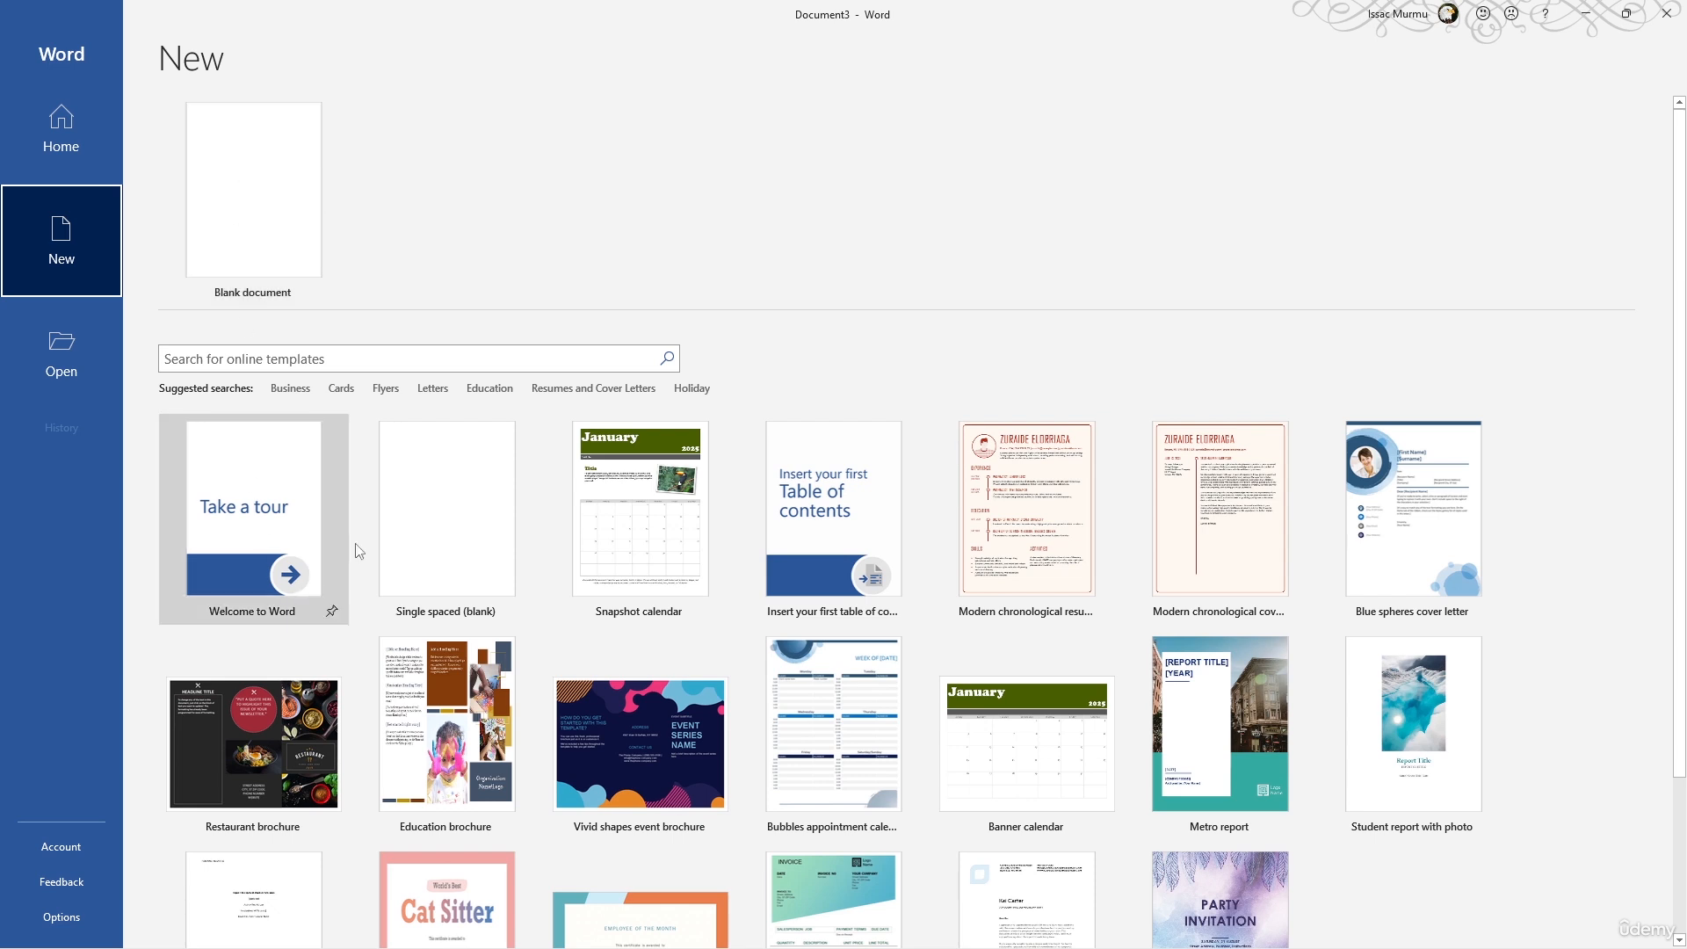
left_click(567, 388)
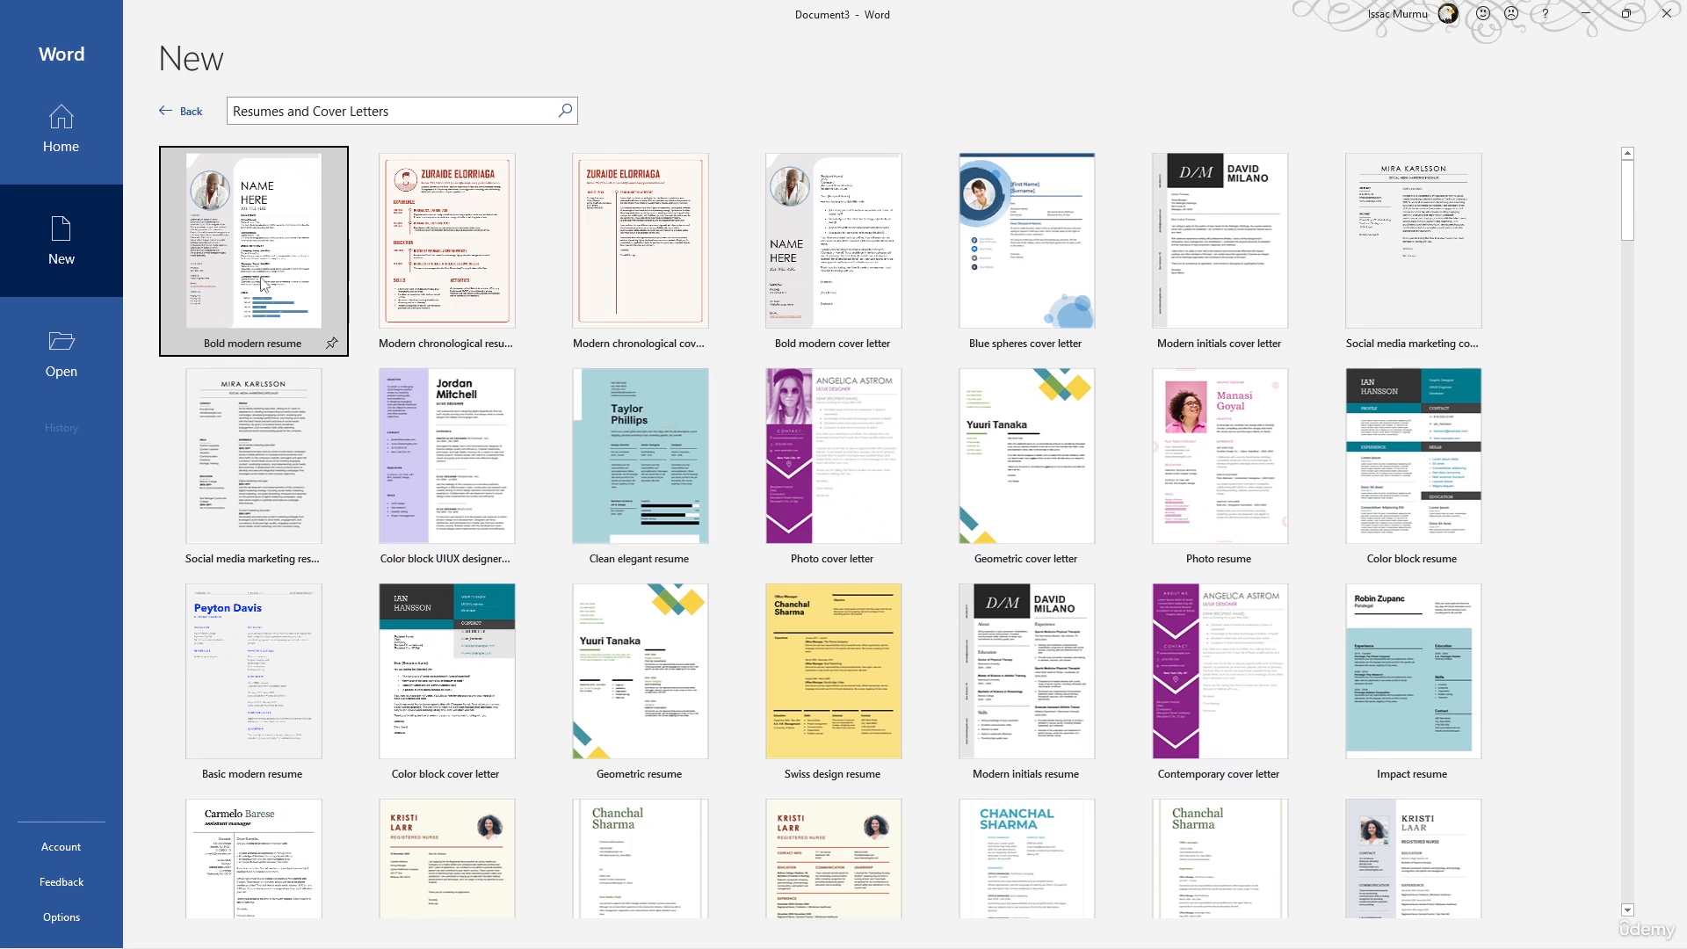
left_click(162, 116)
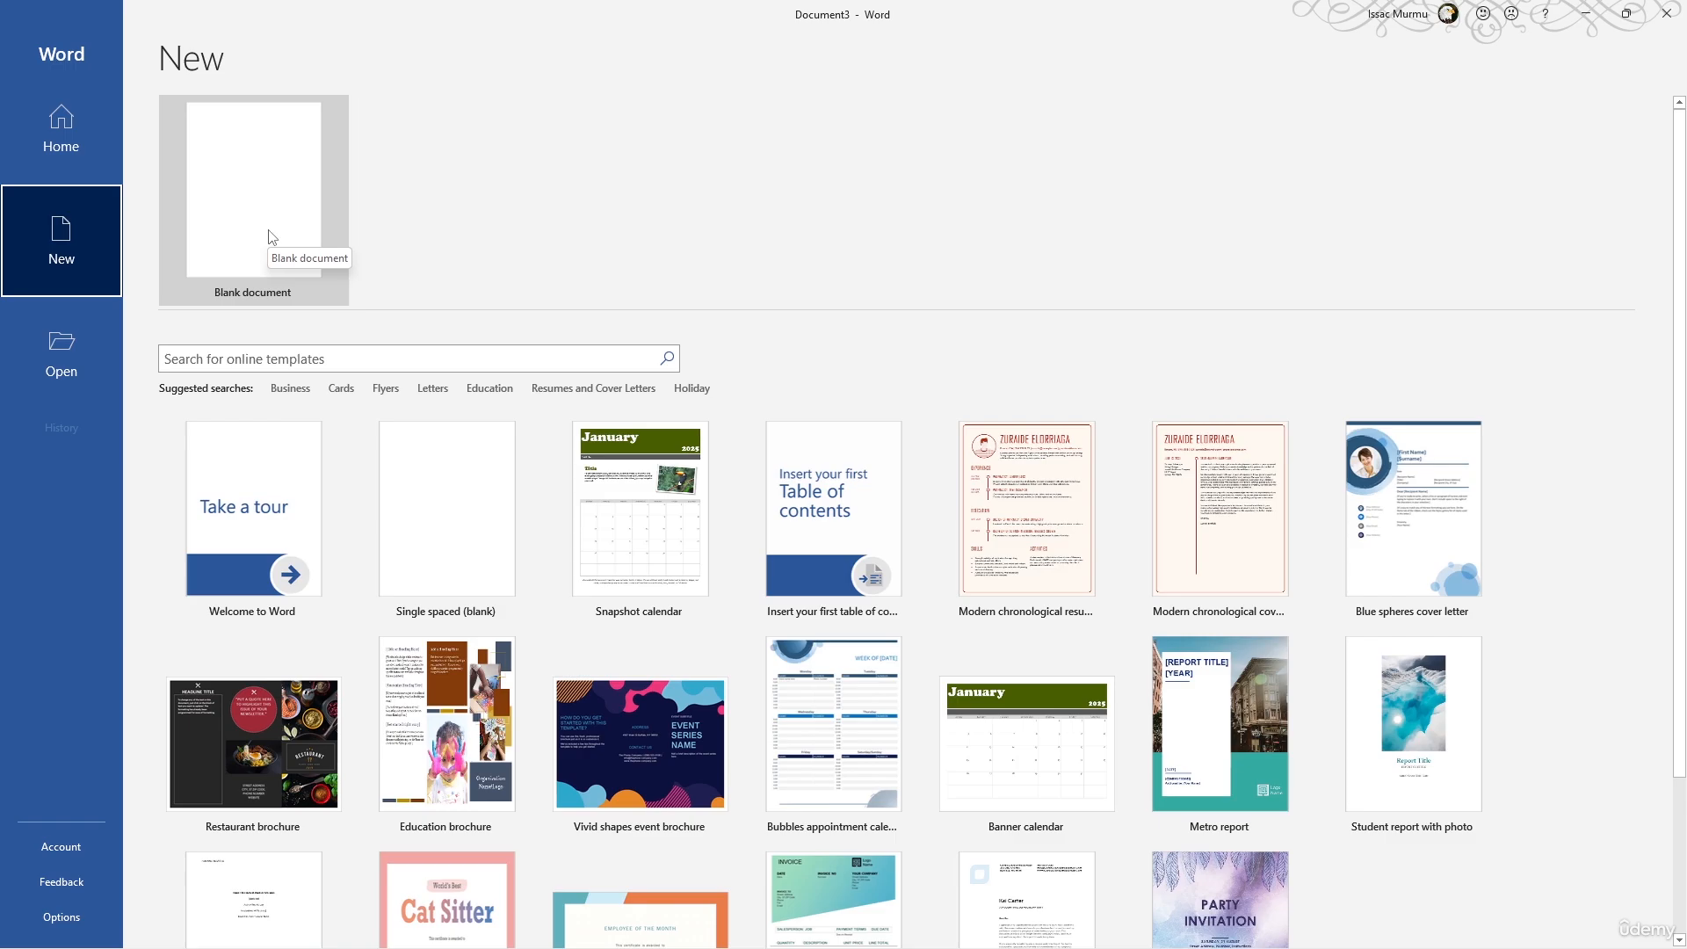
left_click(268, 237)
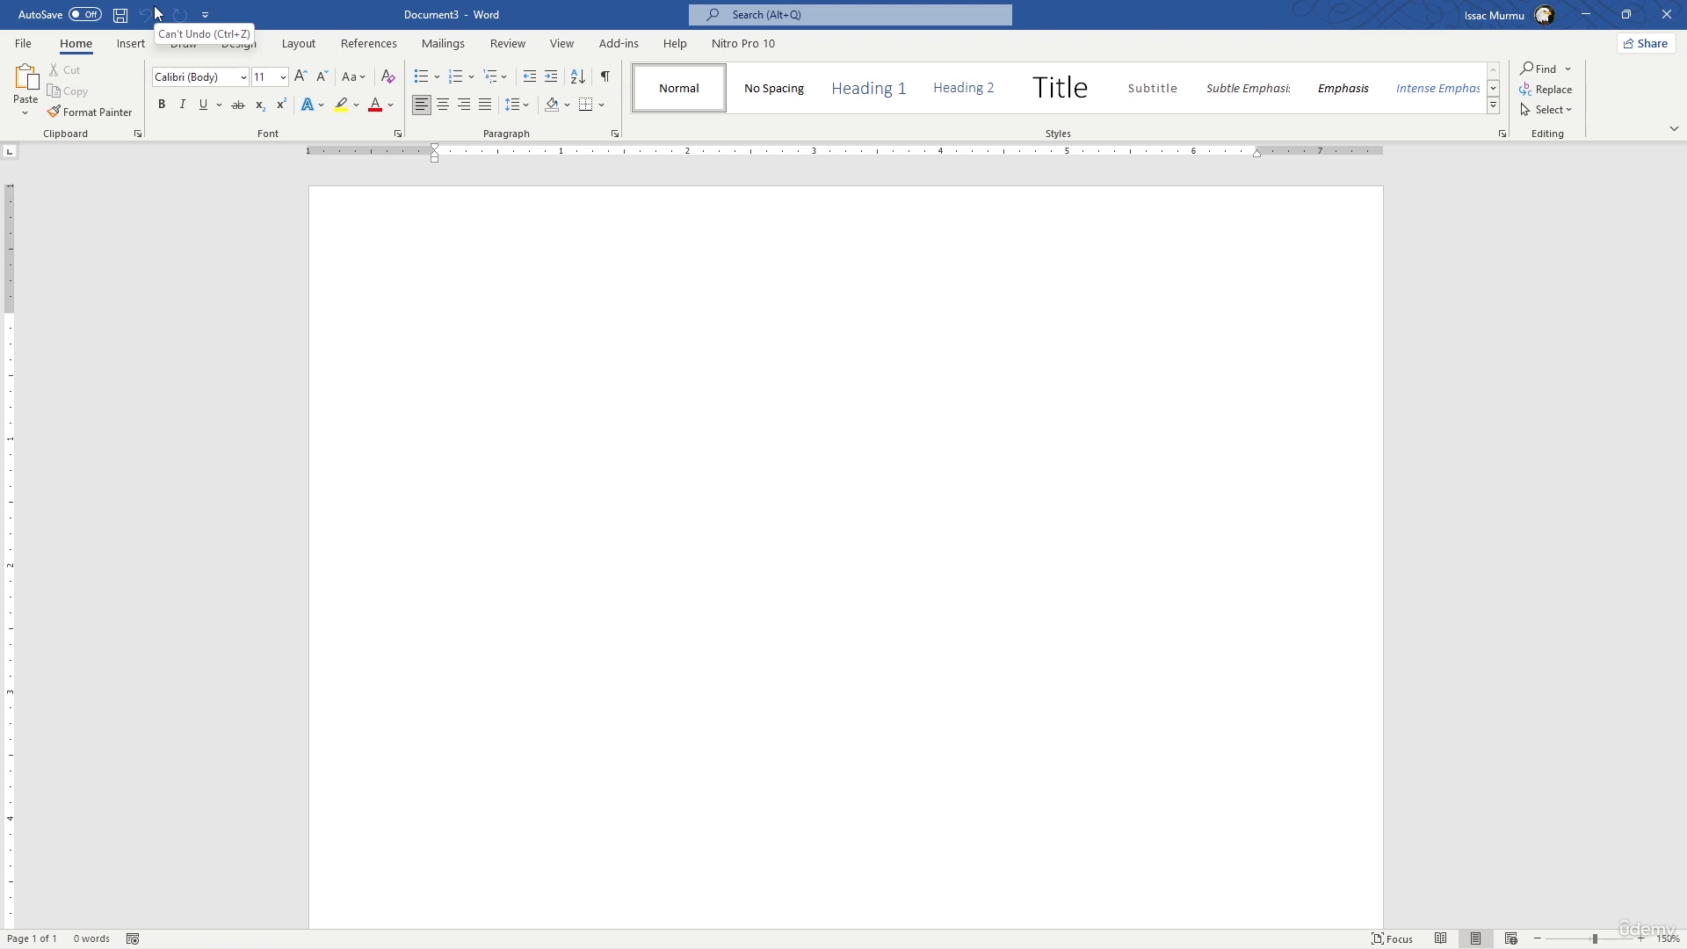
- Add the Print Preview and Print command and the Open command to the Quick Access Toolbar
left_click(207, 13)
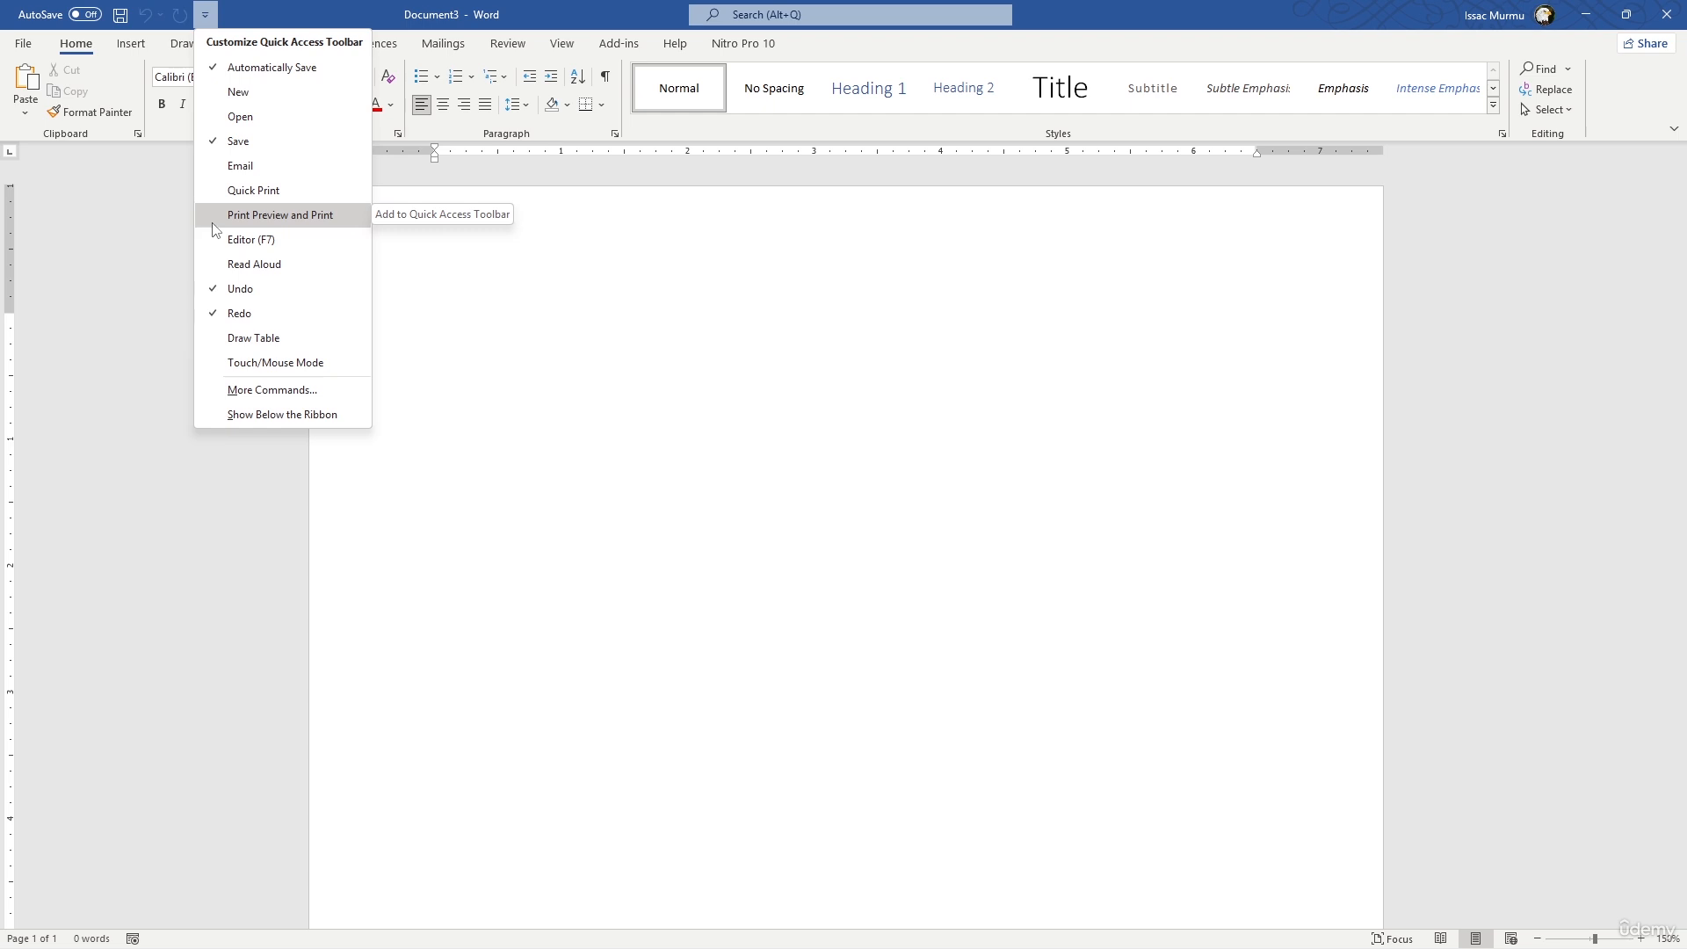
left_click(216, 221)
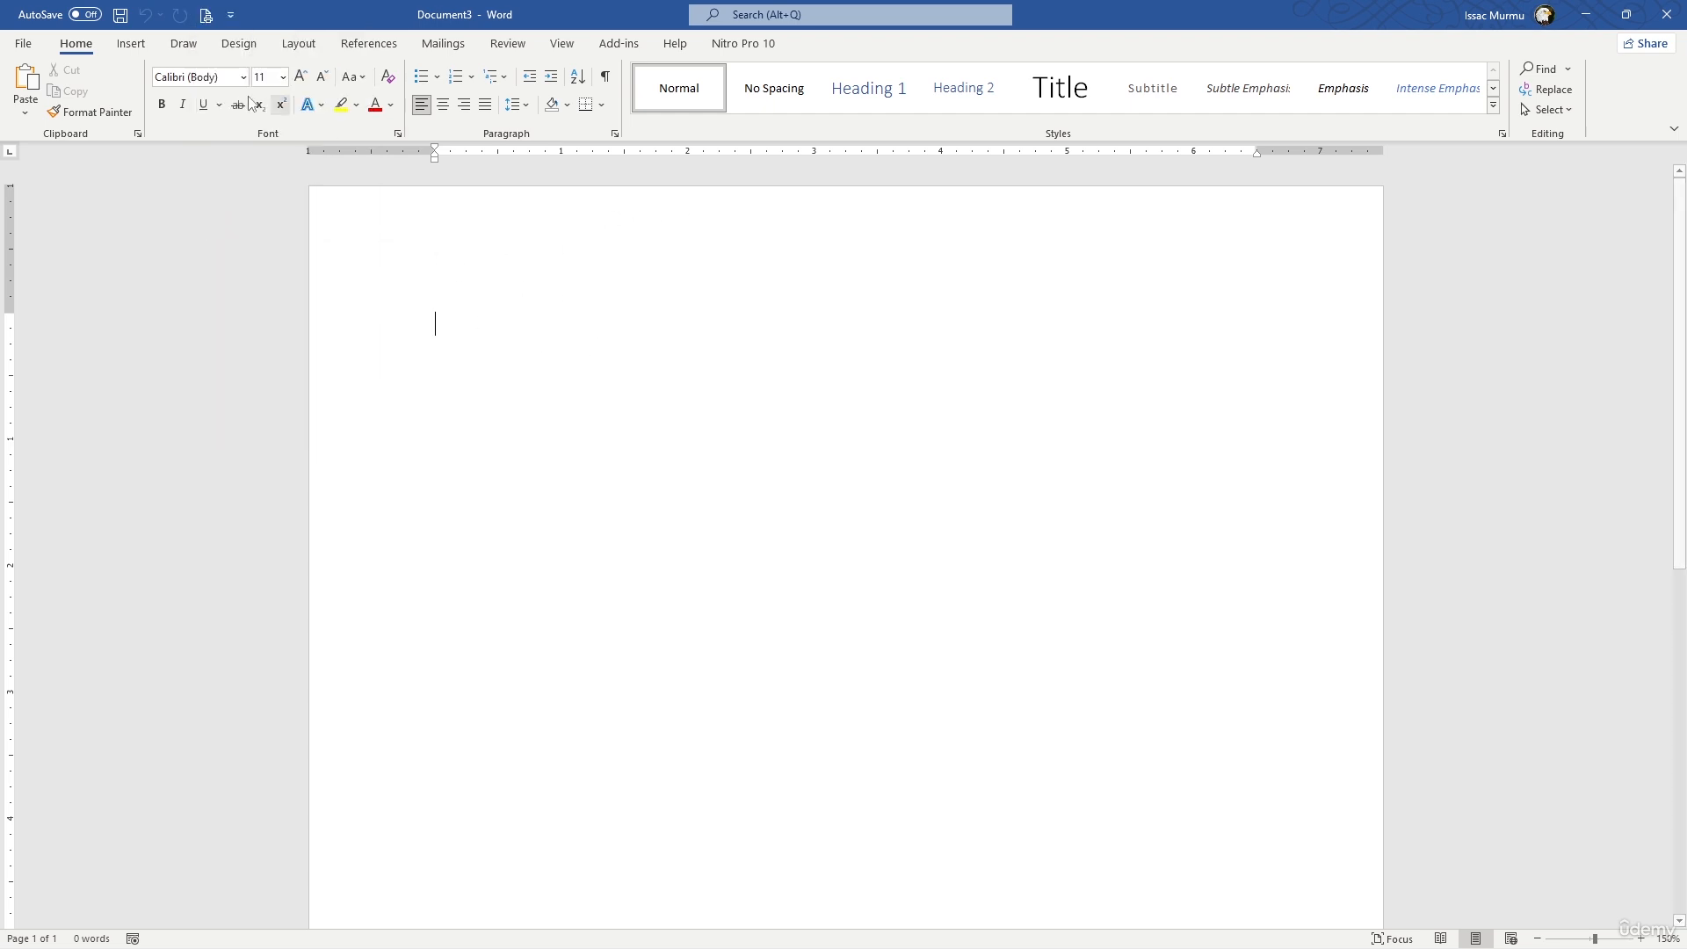
left_click(232, 16)
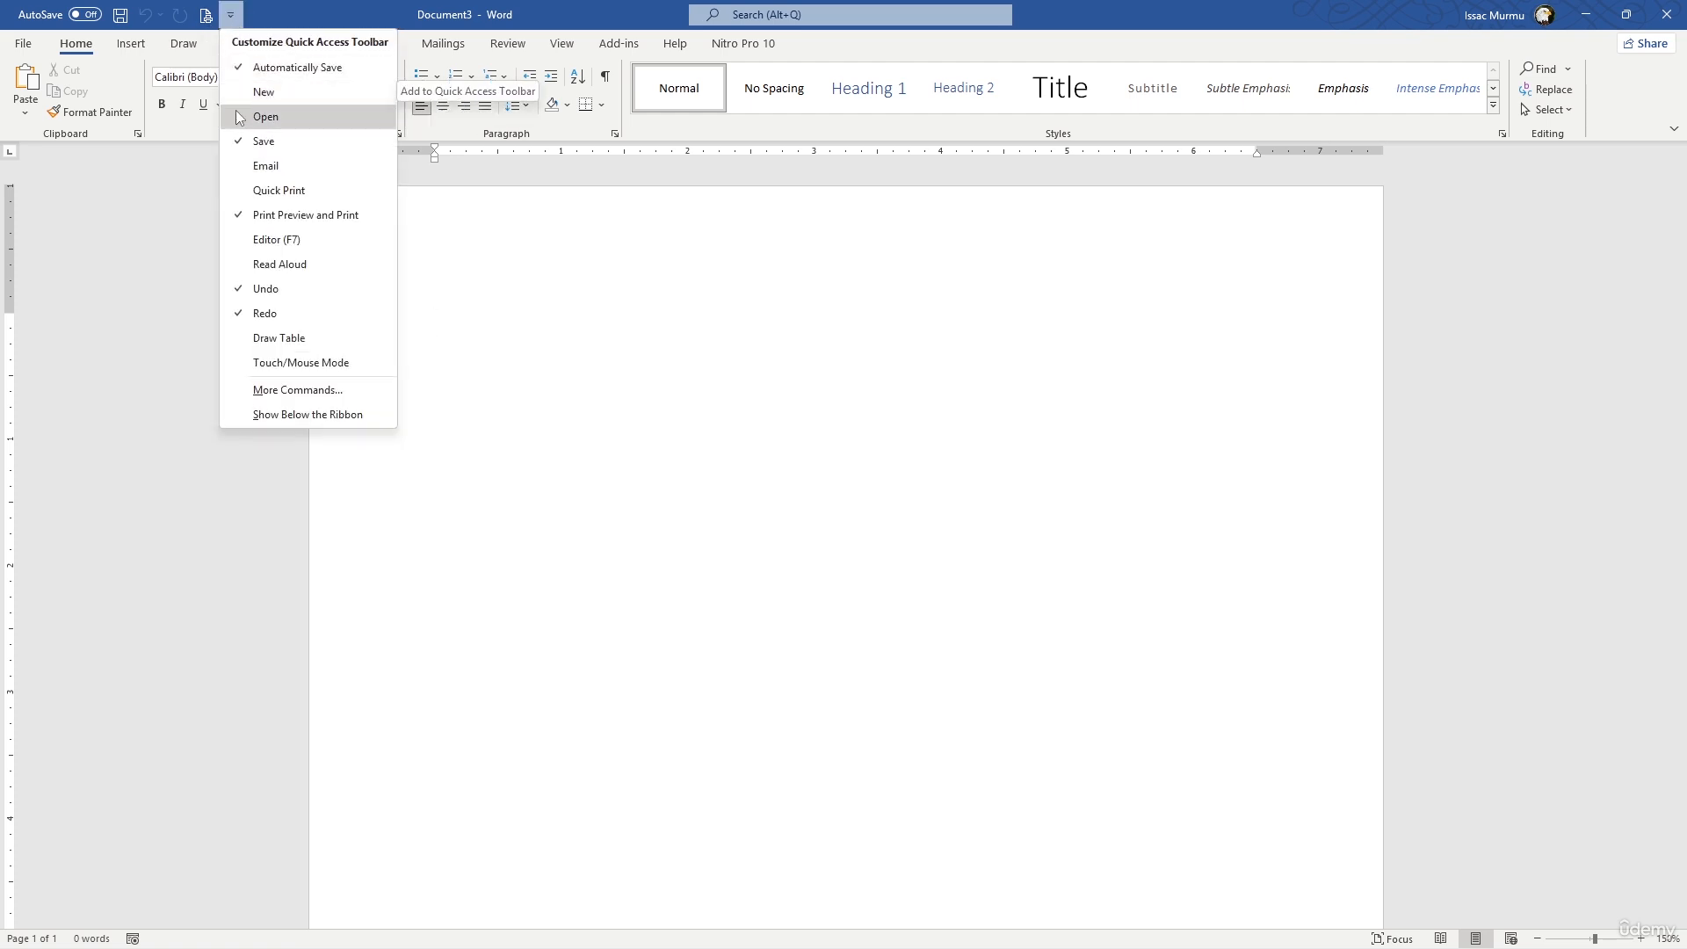
left_click(239, 117)
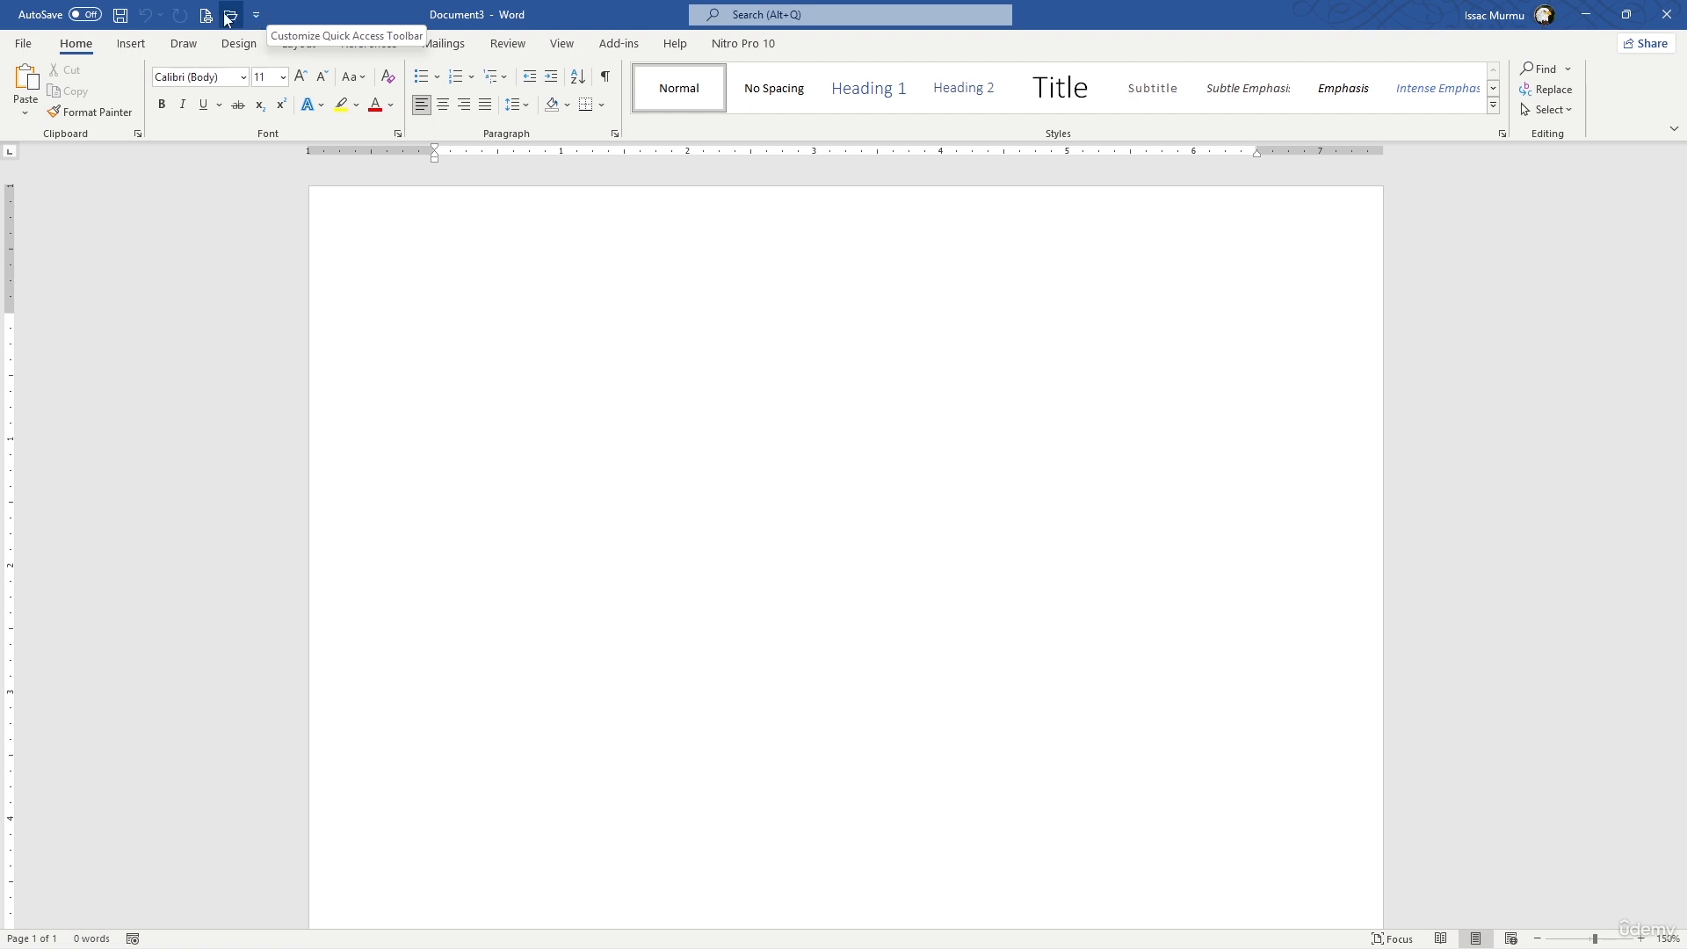
- Remove the Print Preview and Print command from the Quick Access Toolbar
left_click(255, 15)
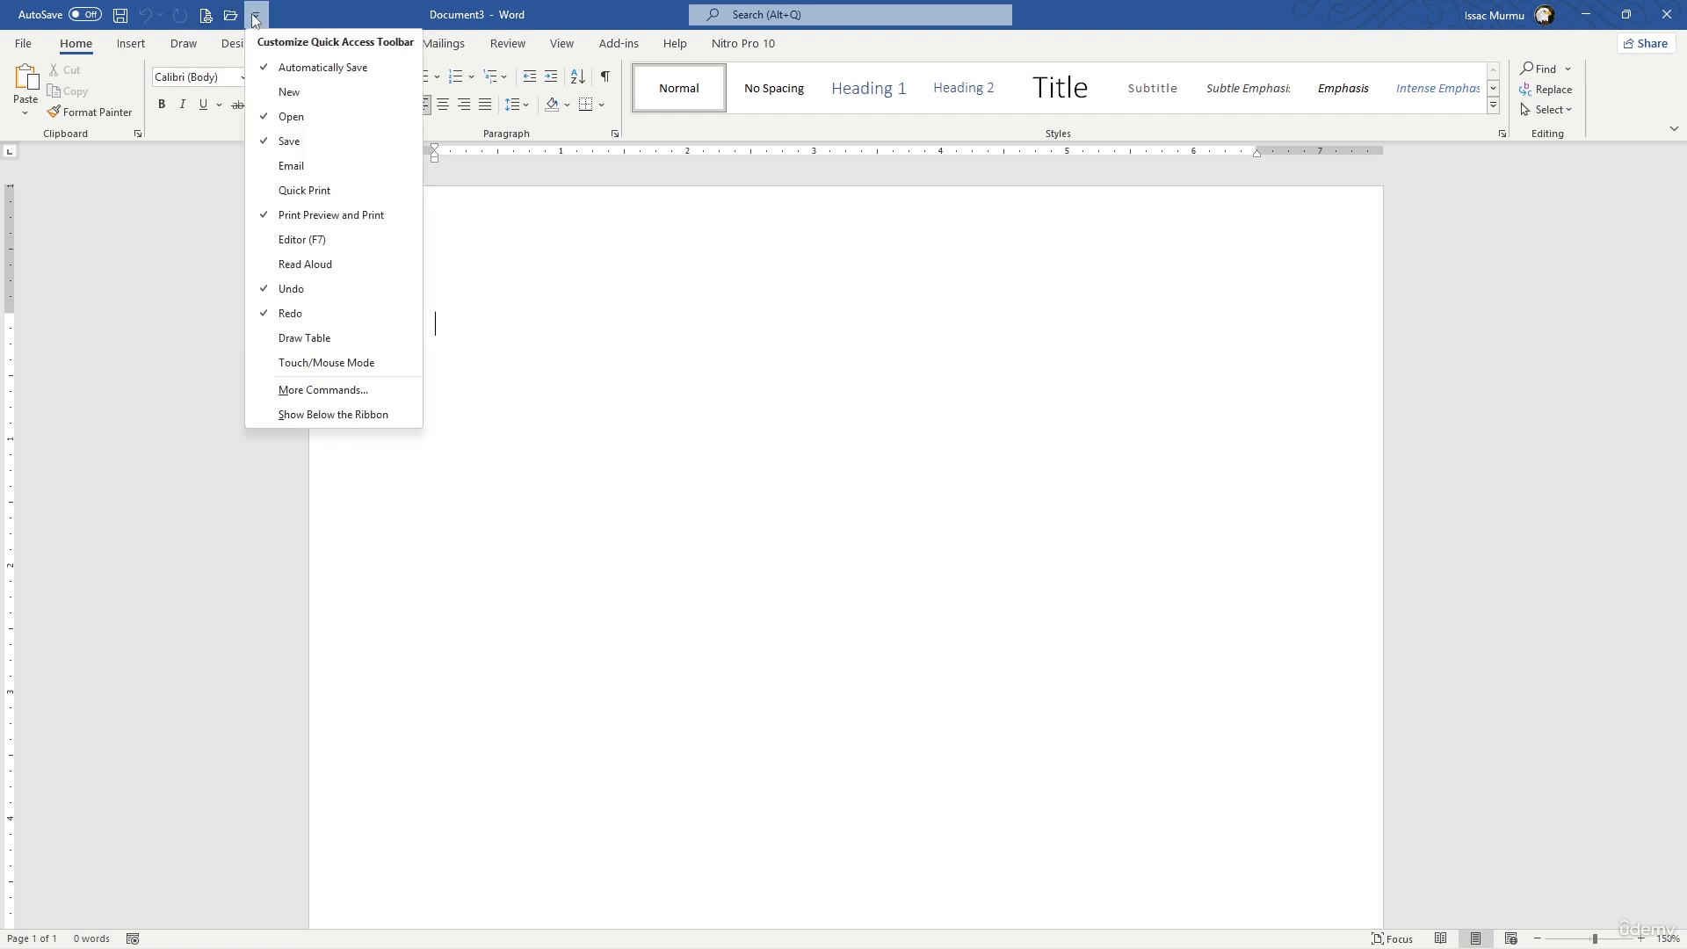
left_click(264, 144)
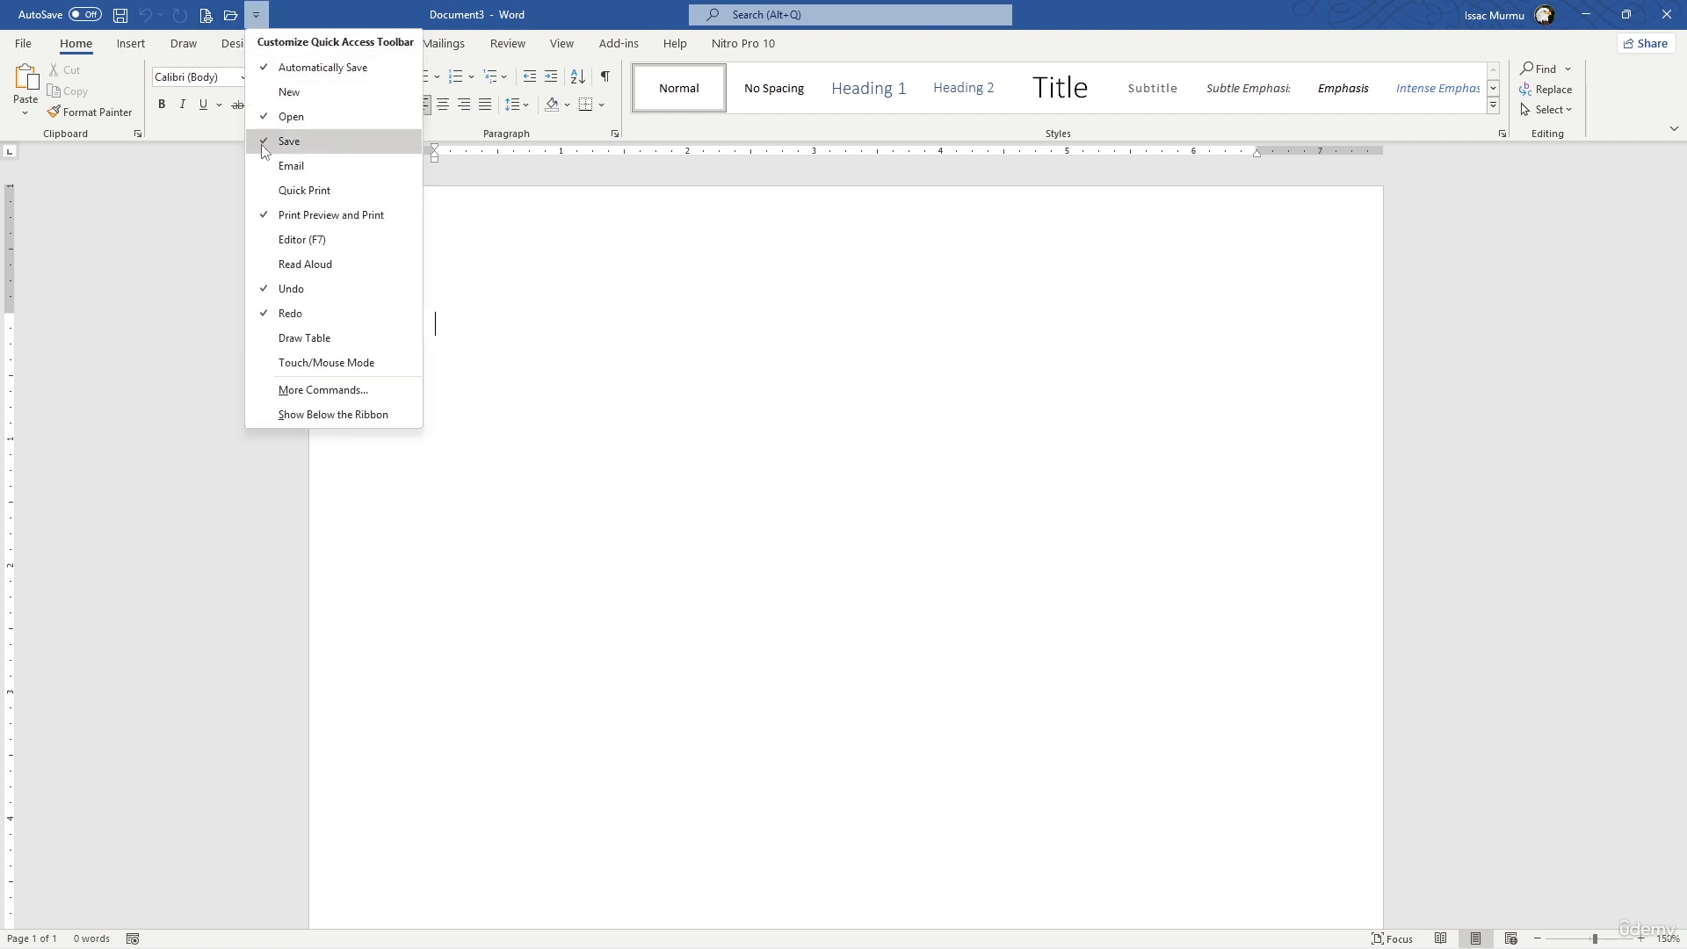
left_click(263, 214)
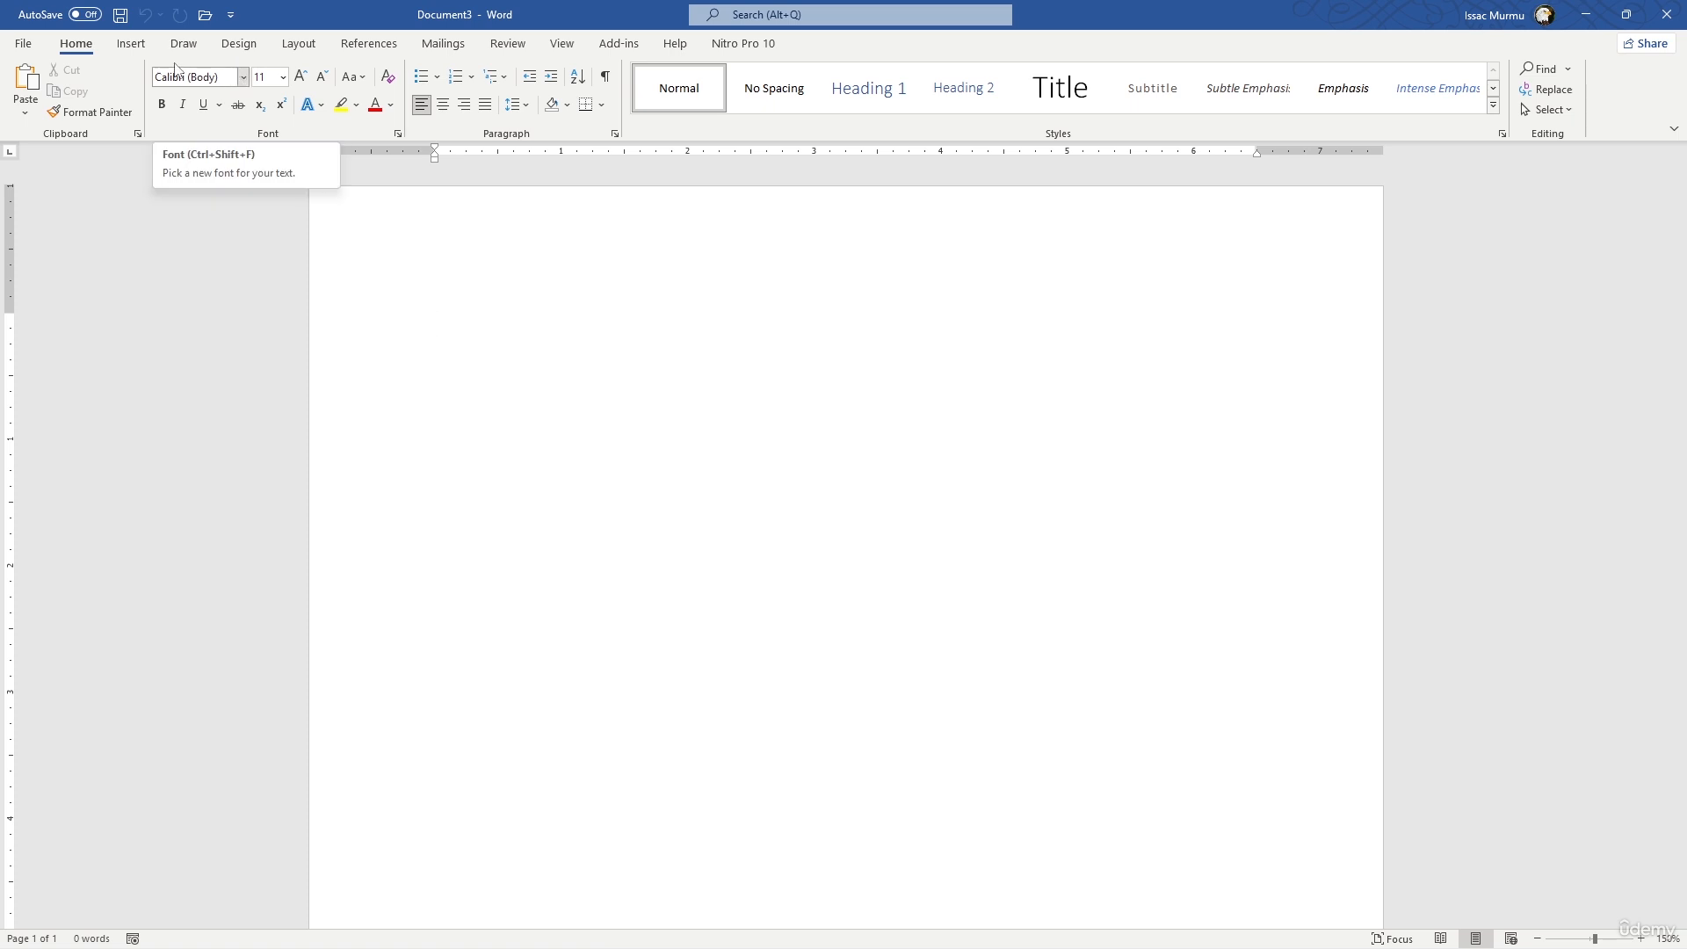
- Enter the line "Text the quickly brown fox jumps over the lazy" at the start of the document
left_click(137, 47)
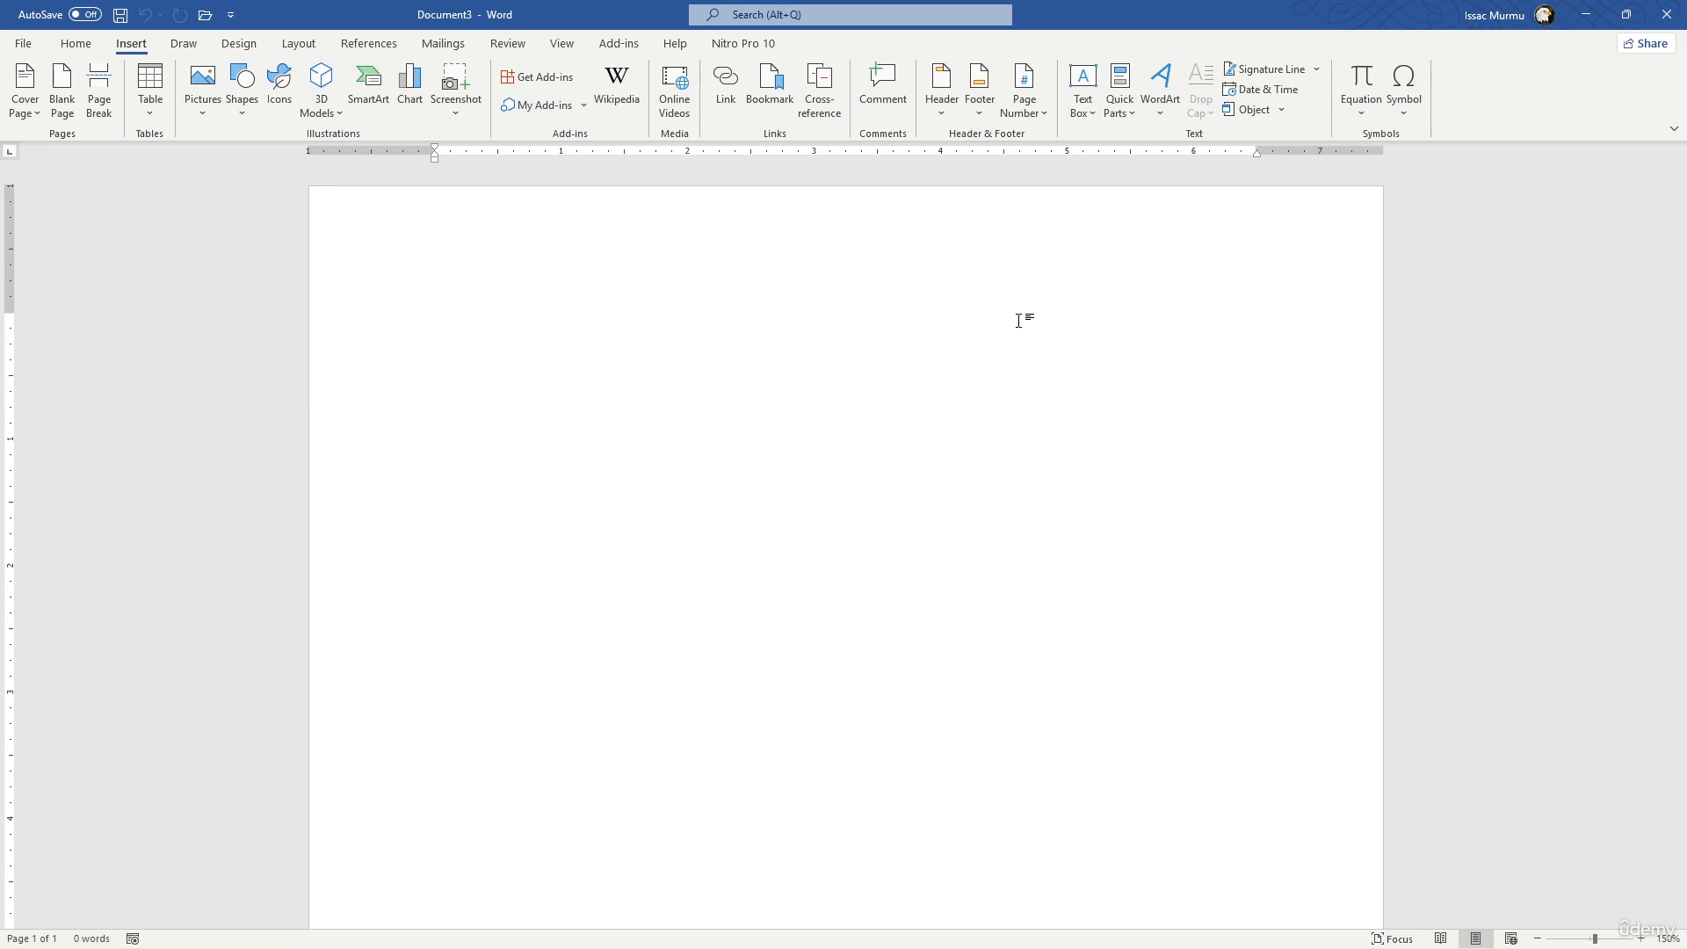
type("Text")
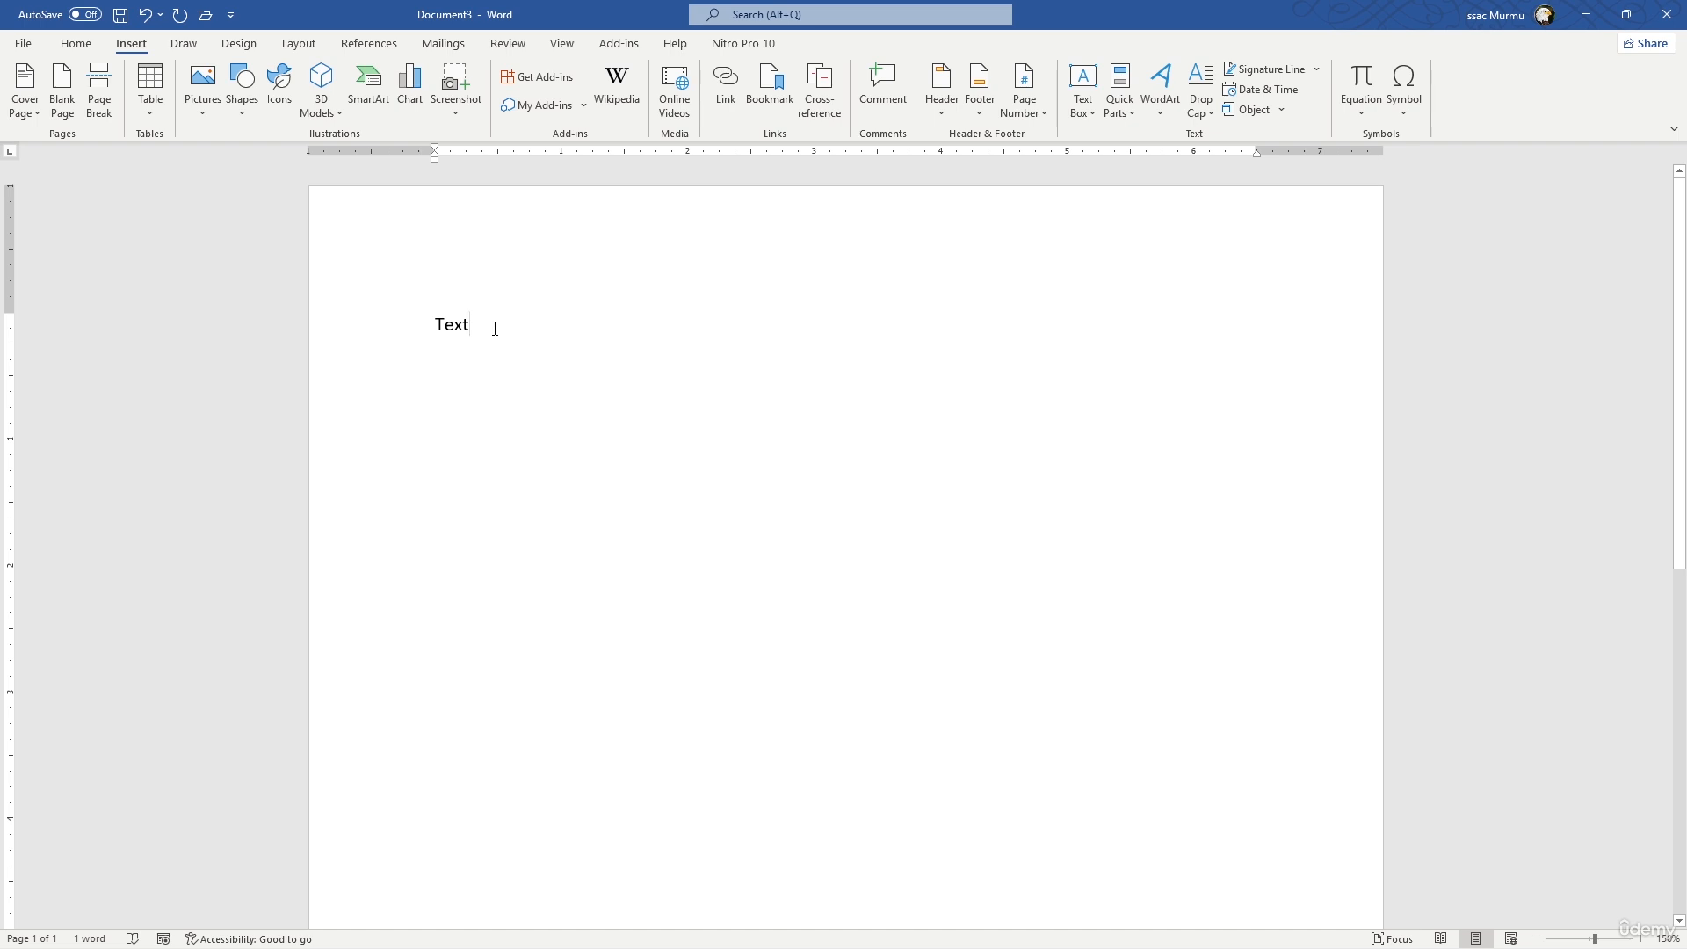
type("the q")
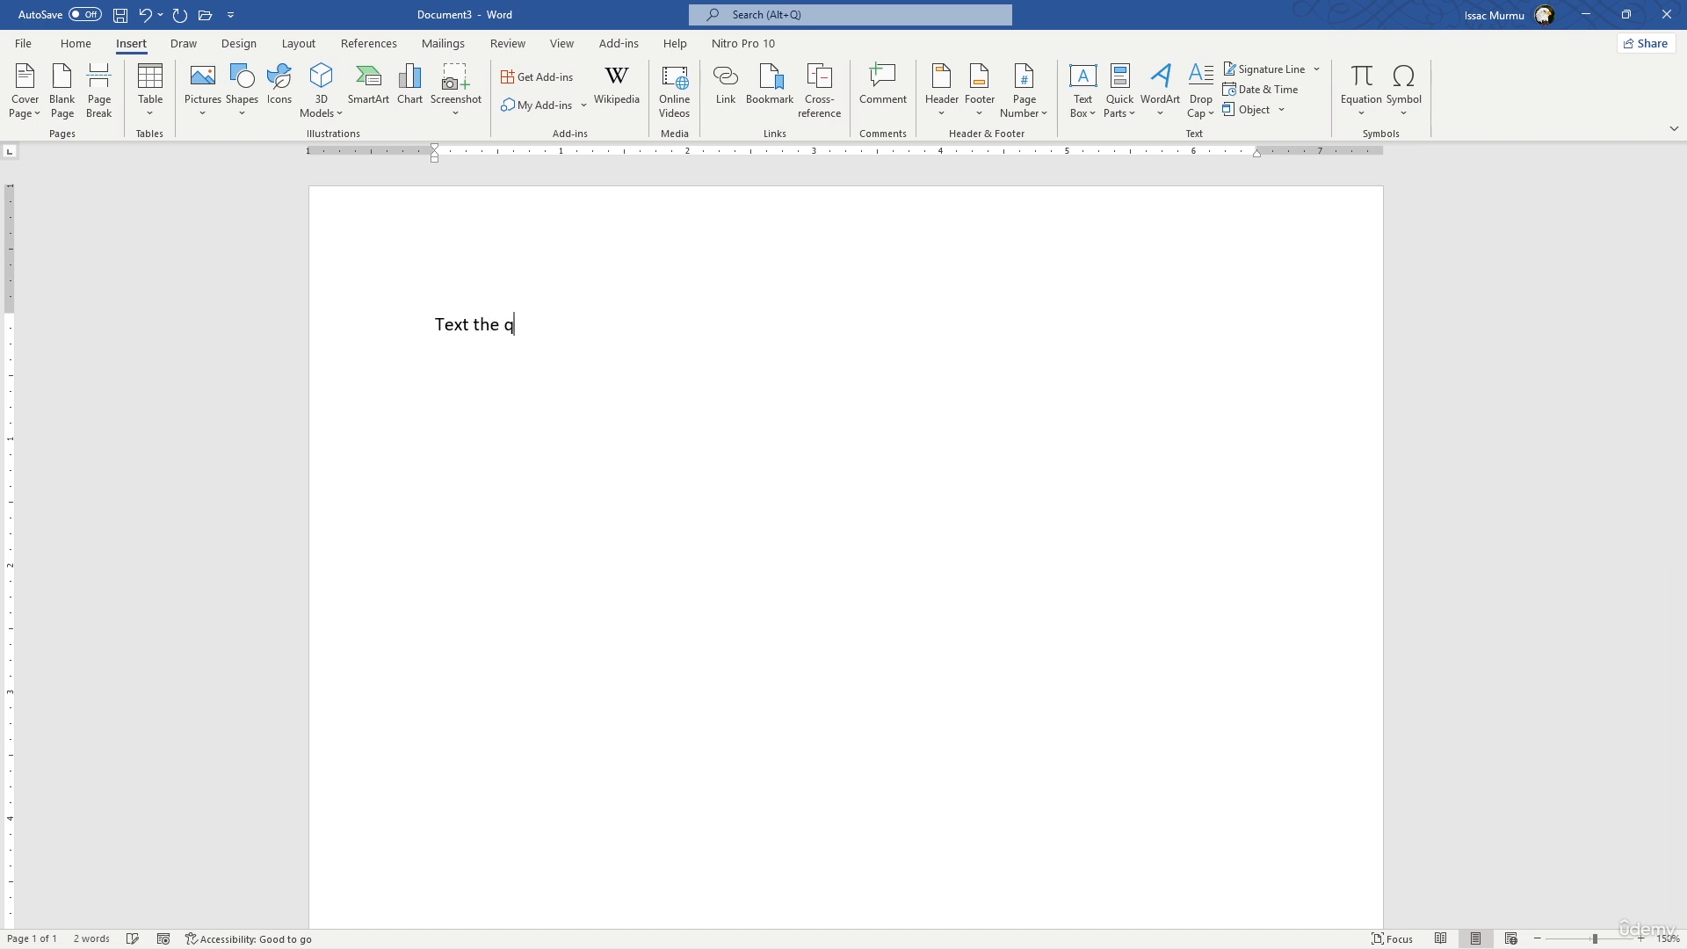
type("uickly brown fox jumps over thel")
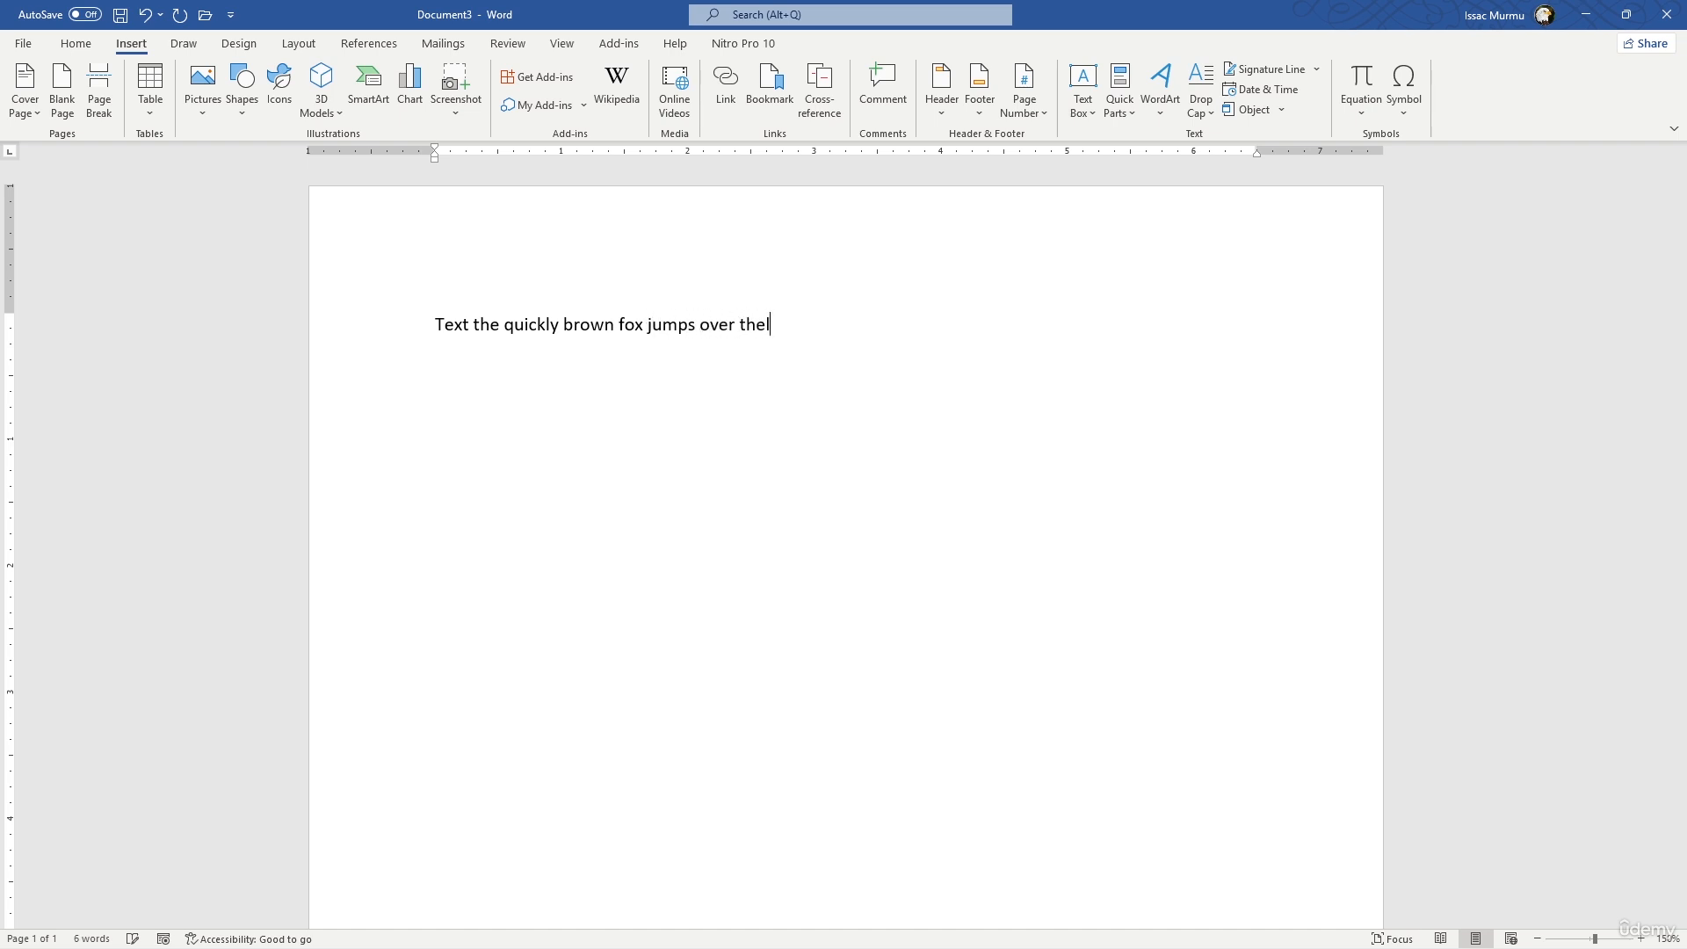
key("BackSpace")
type("lazy")
left_click(850, 376)
- Make the whole line of text bold and set its font to Times New Roman
left_click(76, 46)
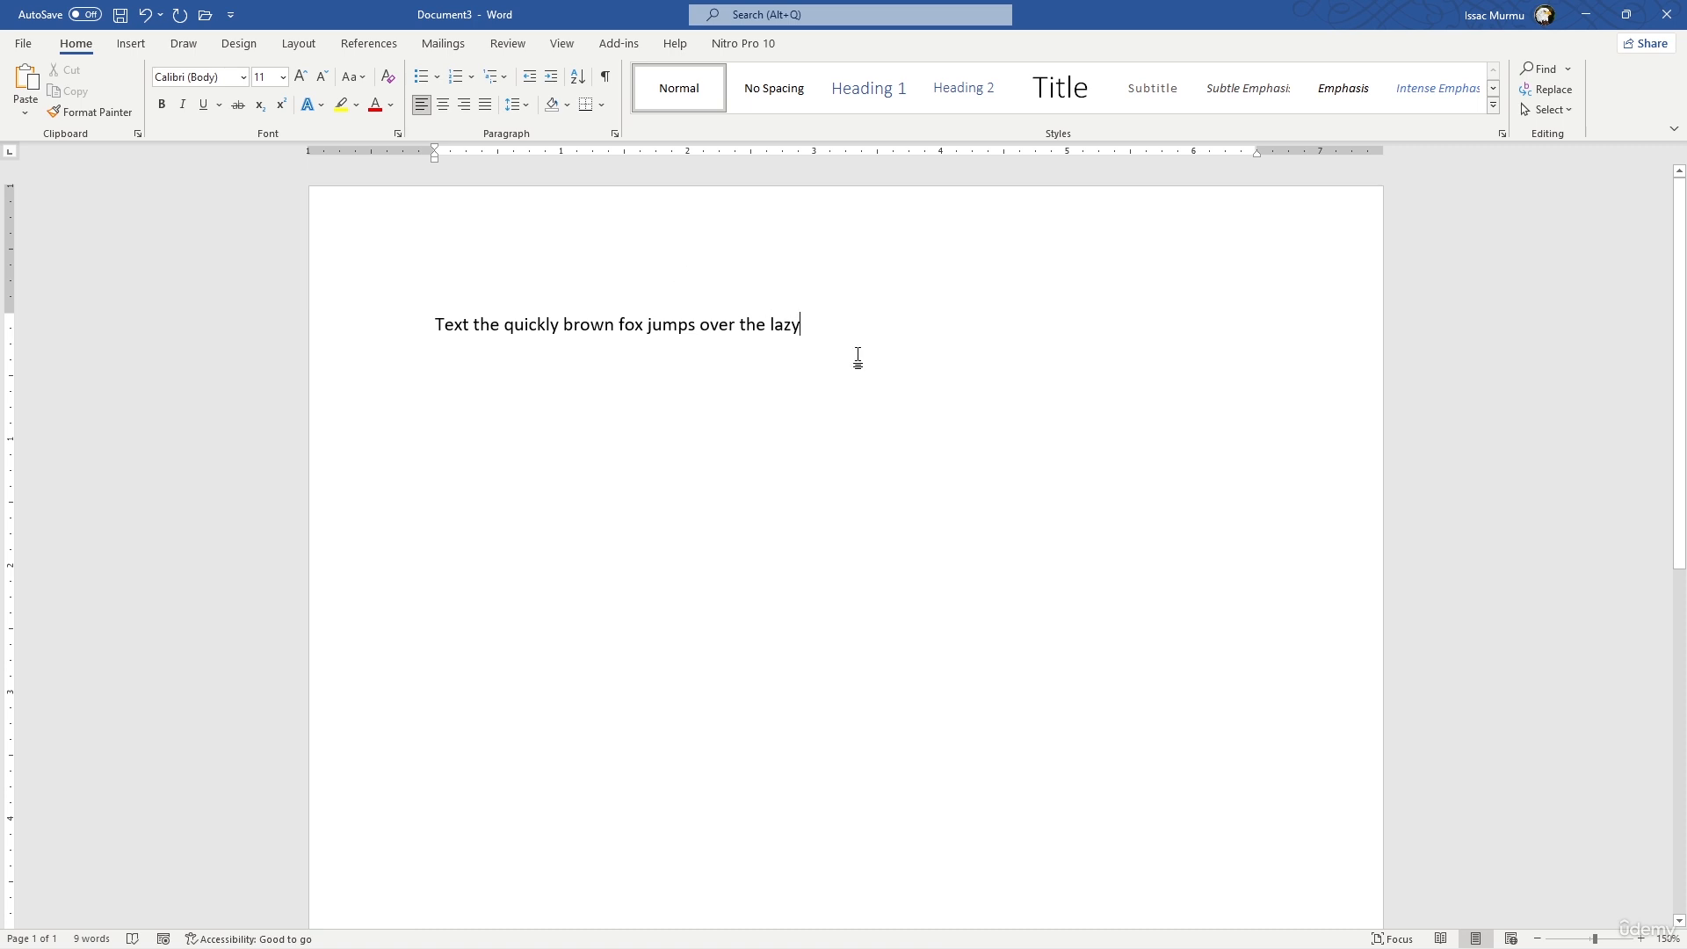
left_click_drag(871, 342, 445, 296)
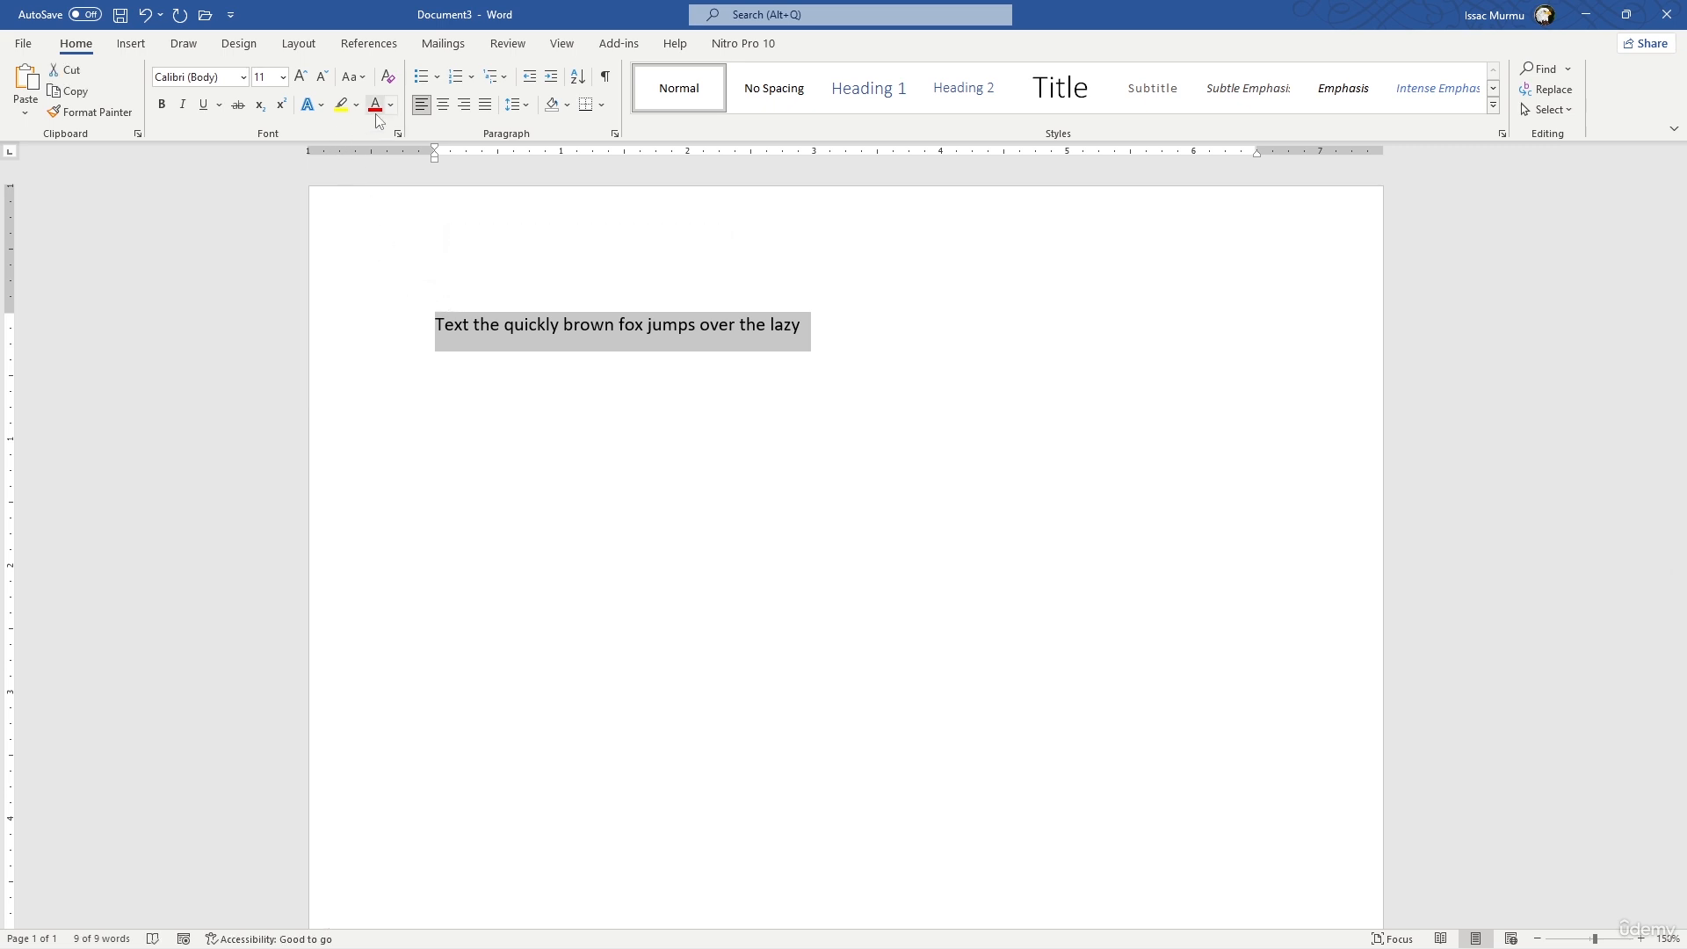
left_click(163, 111)
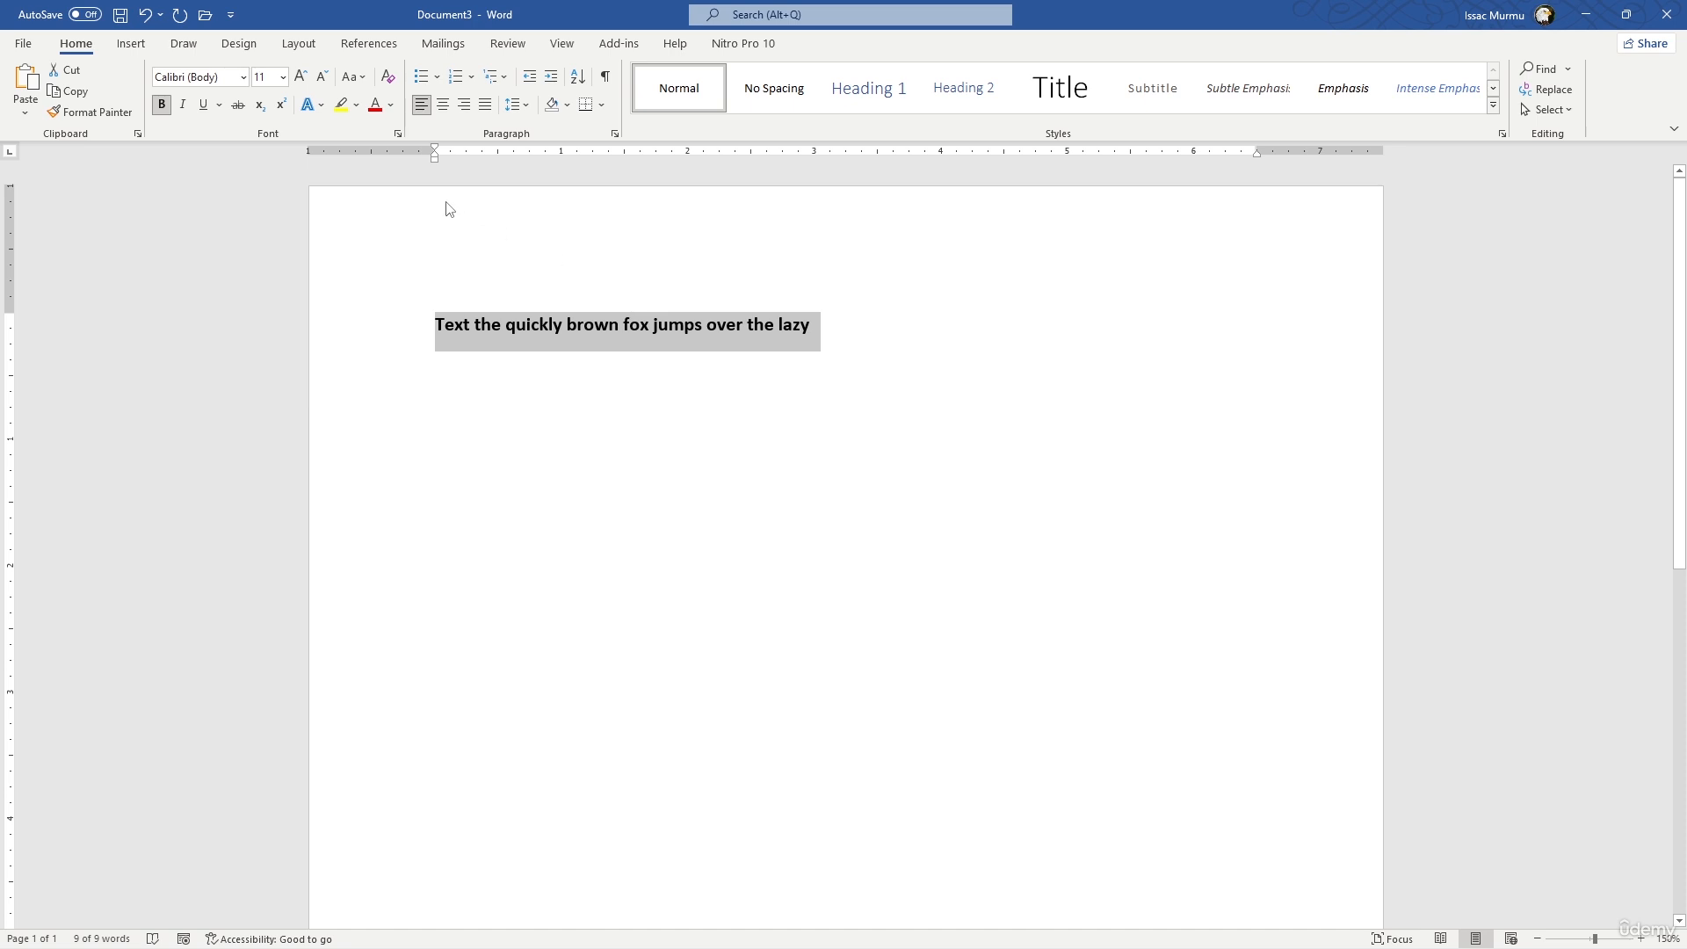
left_click(243, 77)
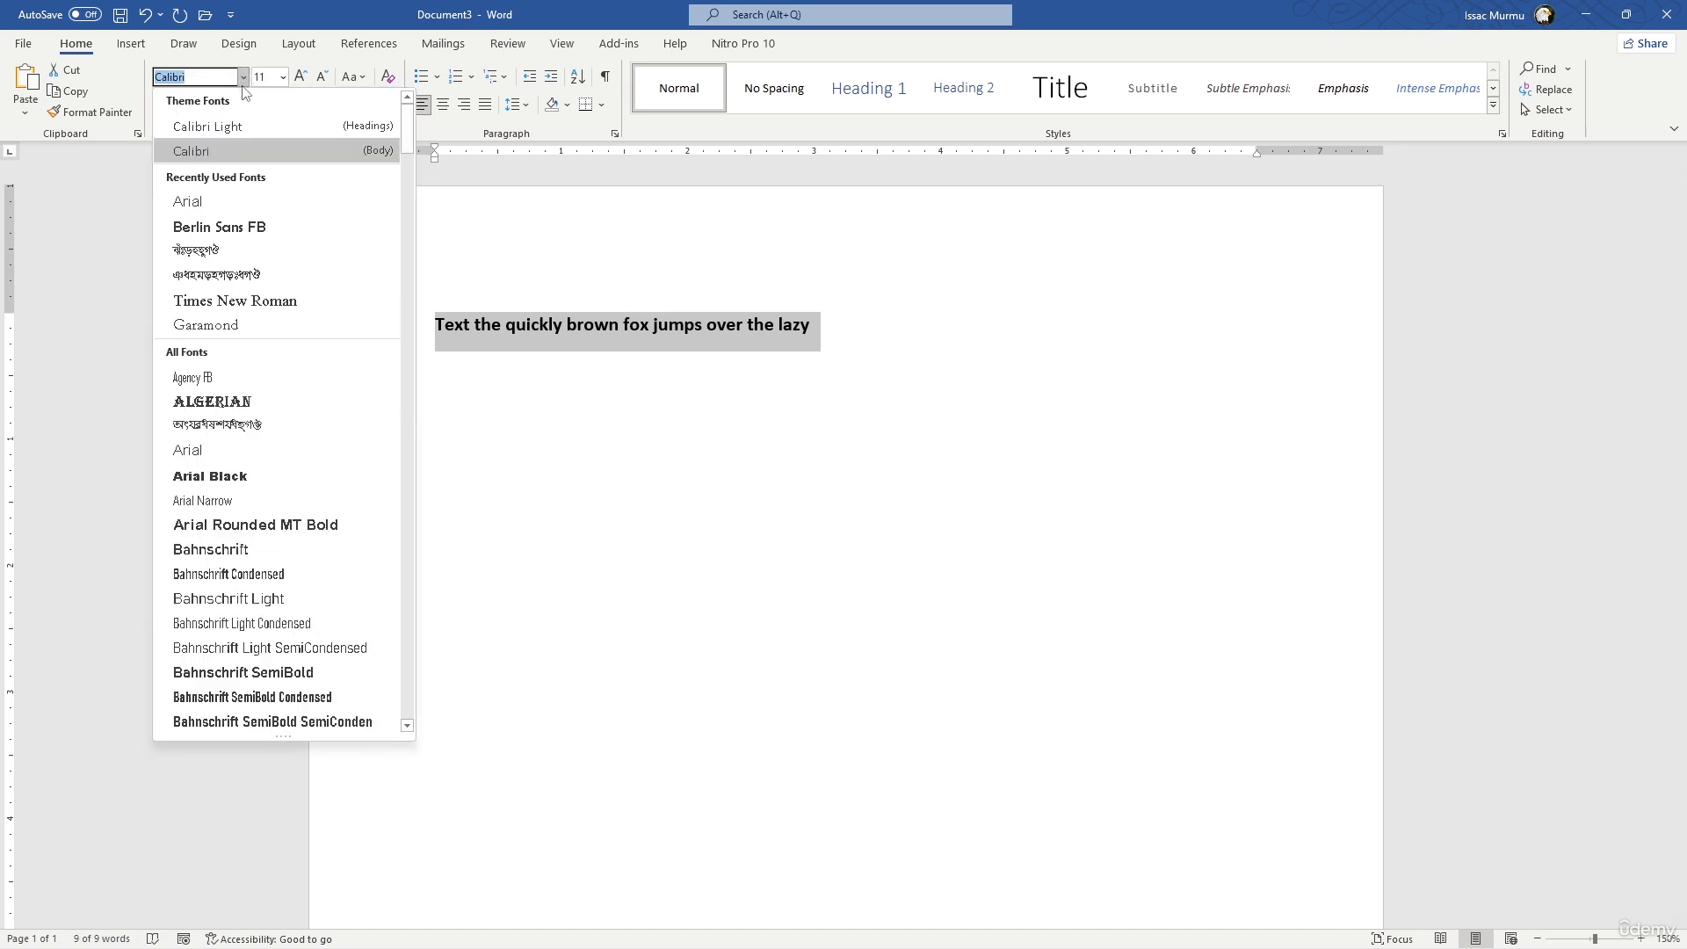
left_click(237, 300)
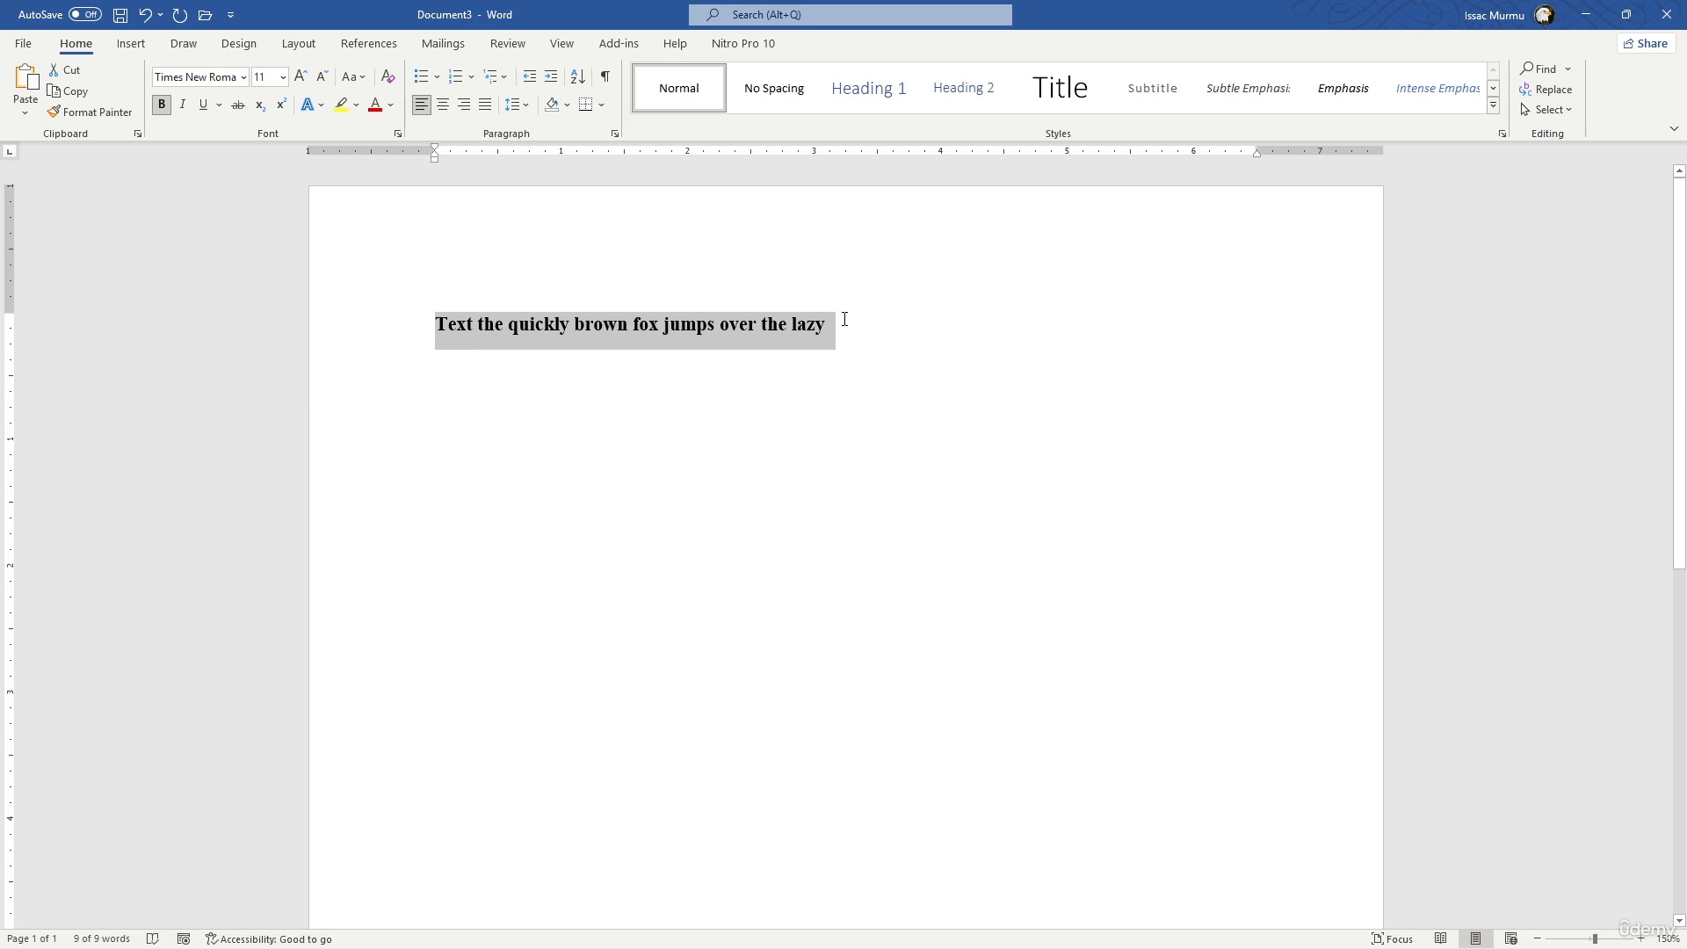
left_click(844, 322)
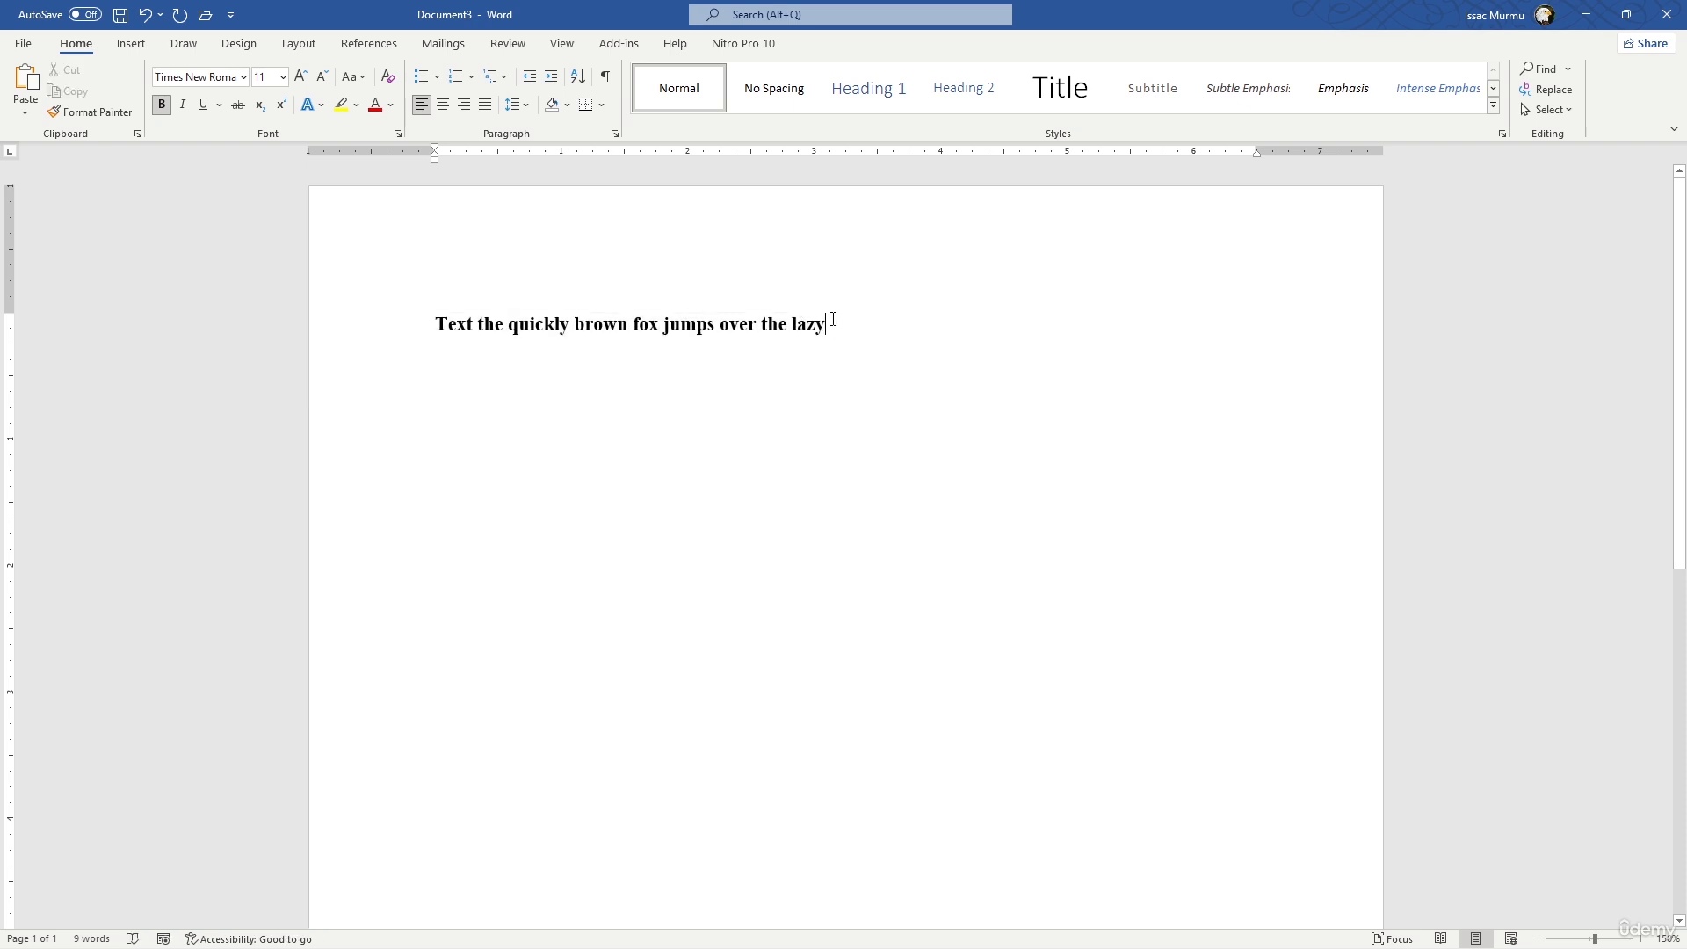
- Change the font color of the whole line to the standard purple
left_click_drag(842, 322, 429, 325)
left_click(391, 104)
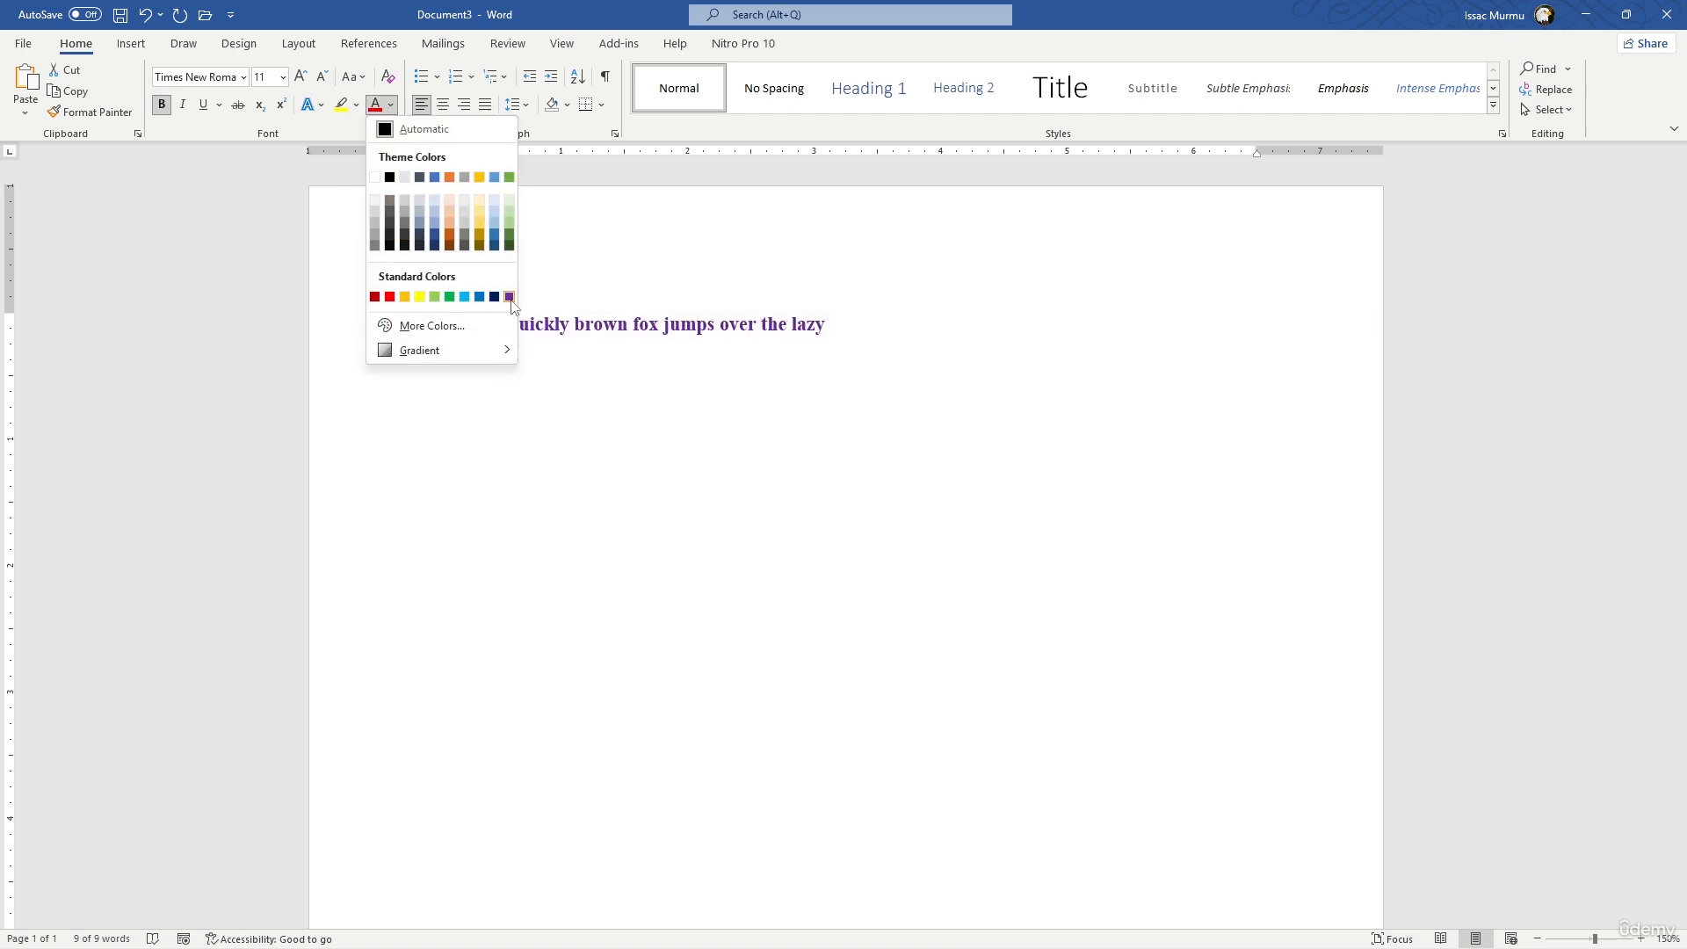
left_click(509, 298)
left_click(673, 351)
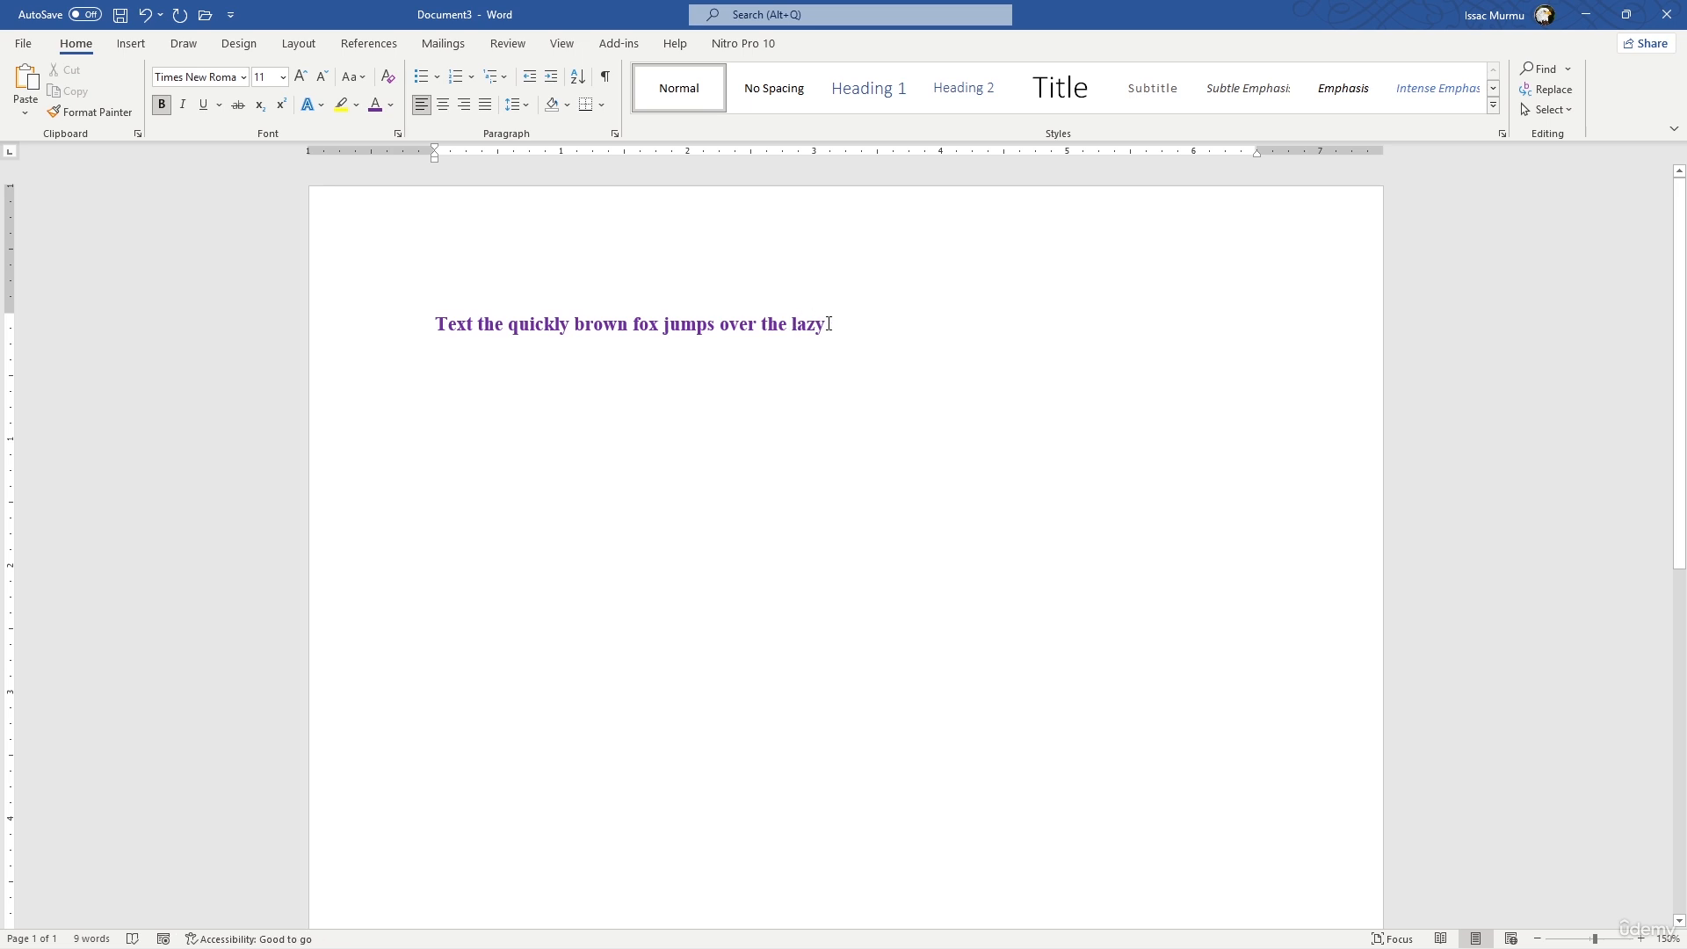
- Set the font size of the whole purple line to 16
left_click_drag(832, 325, 433, 286)
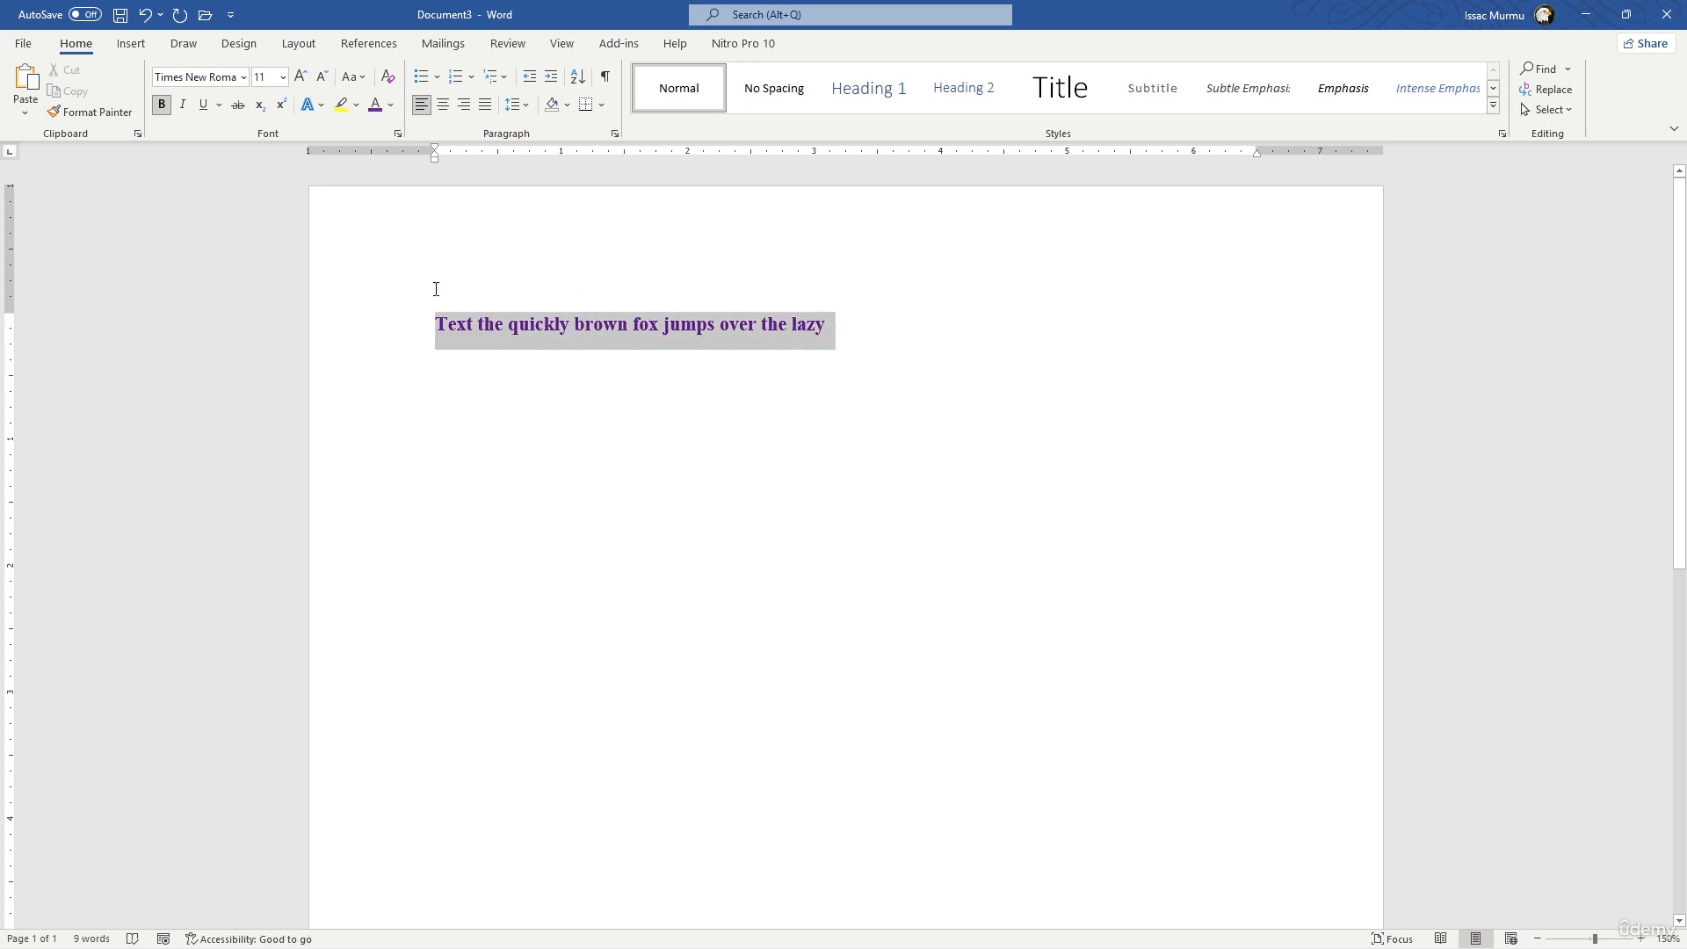
left_click(529, 328)
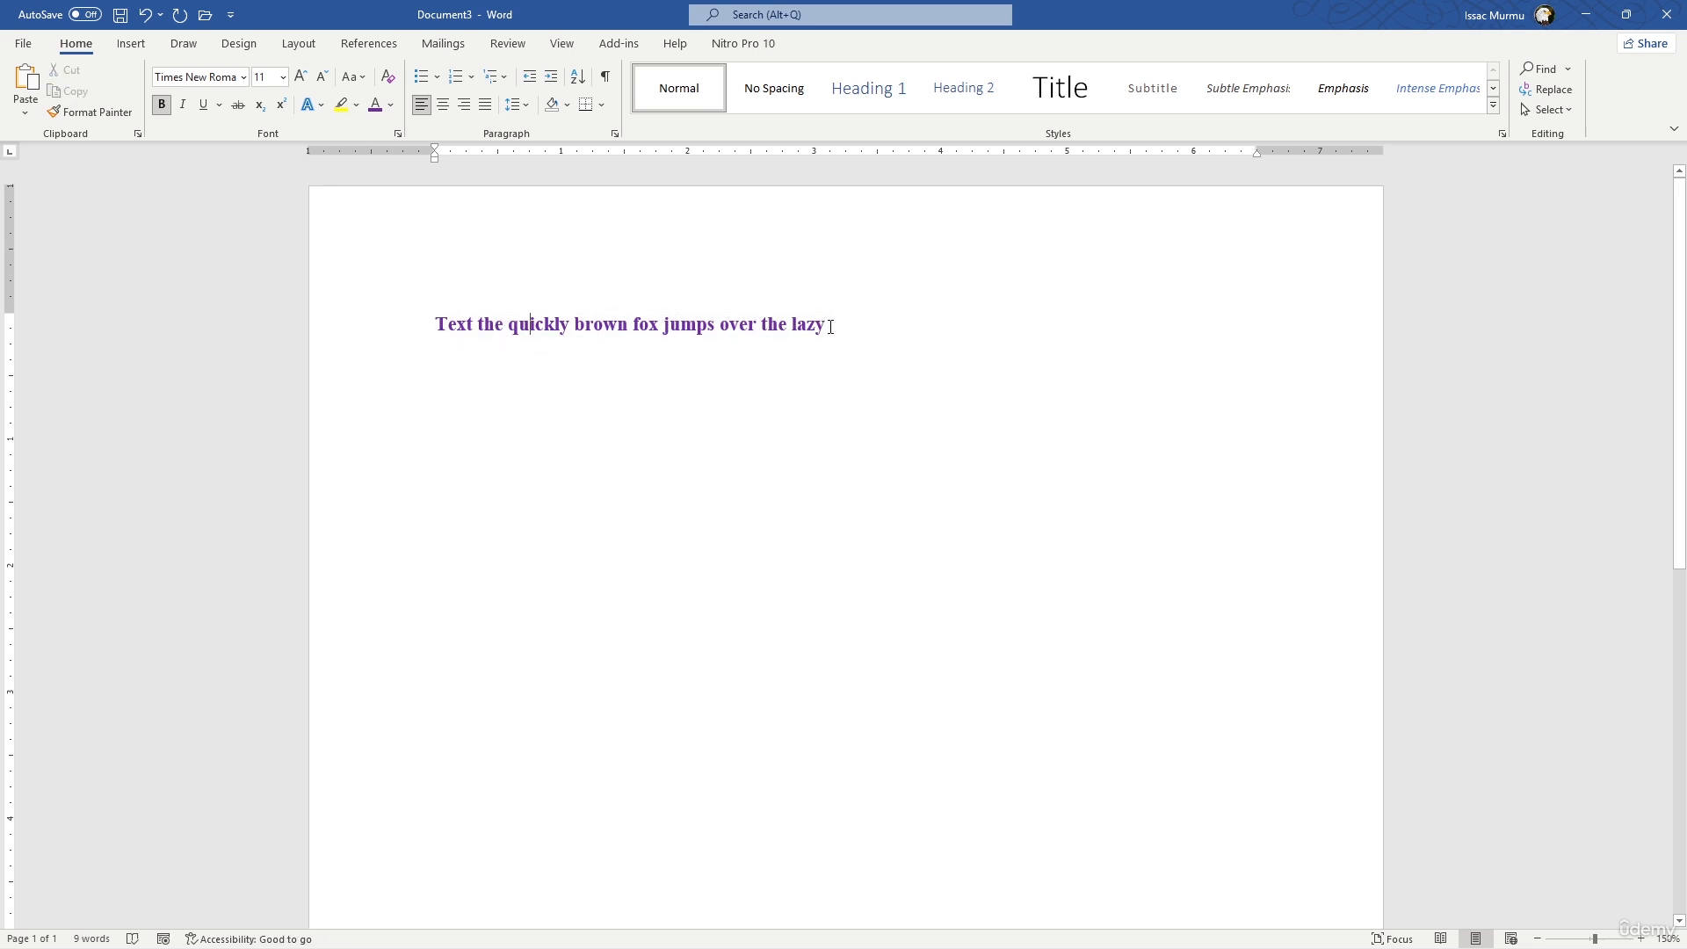
left_click_drag(830, 327, 450, 316)
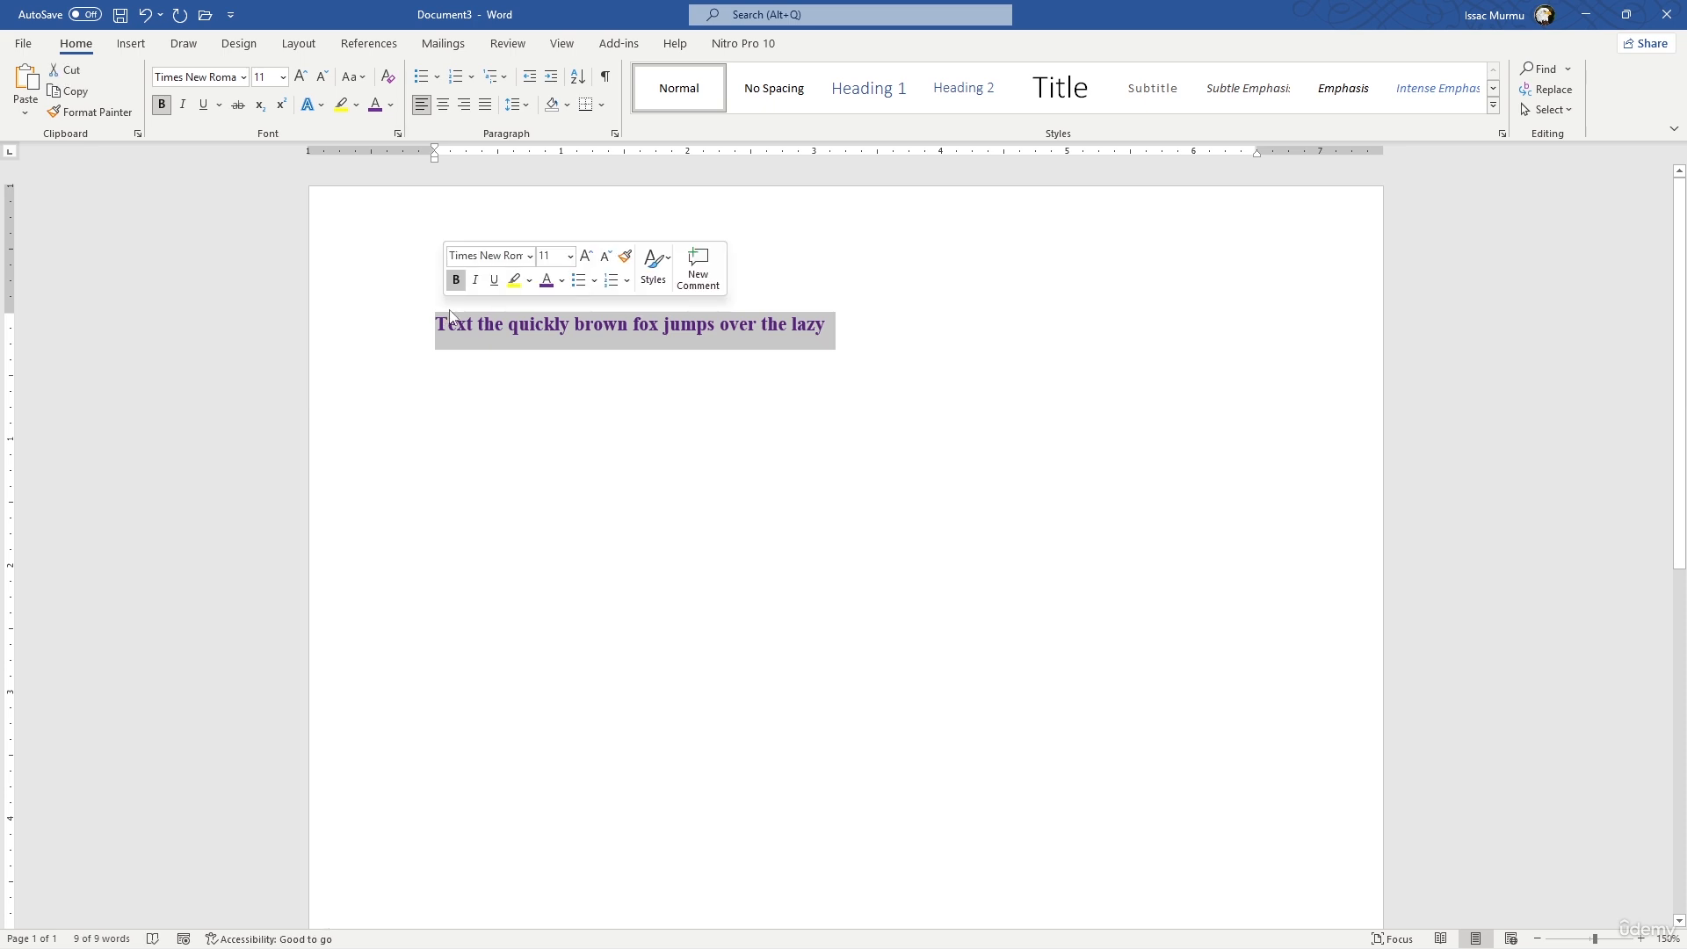
left_click(282, 80)
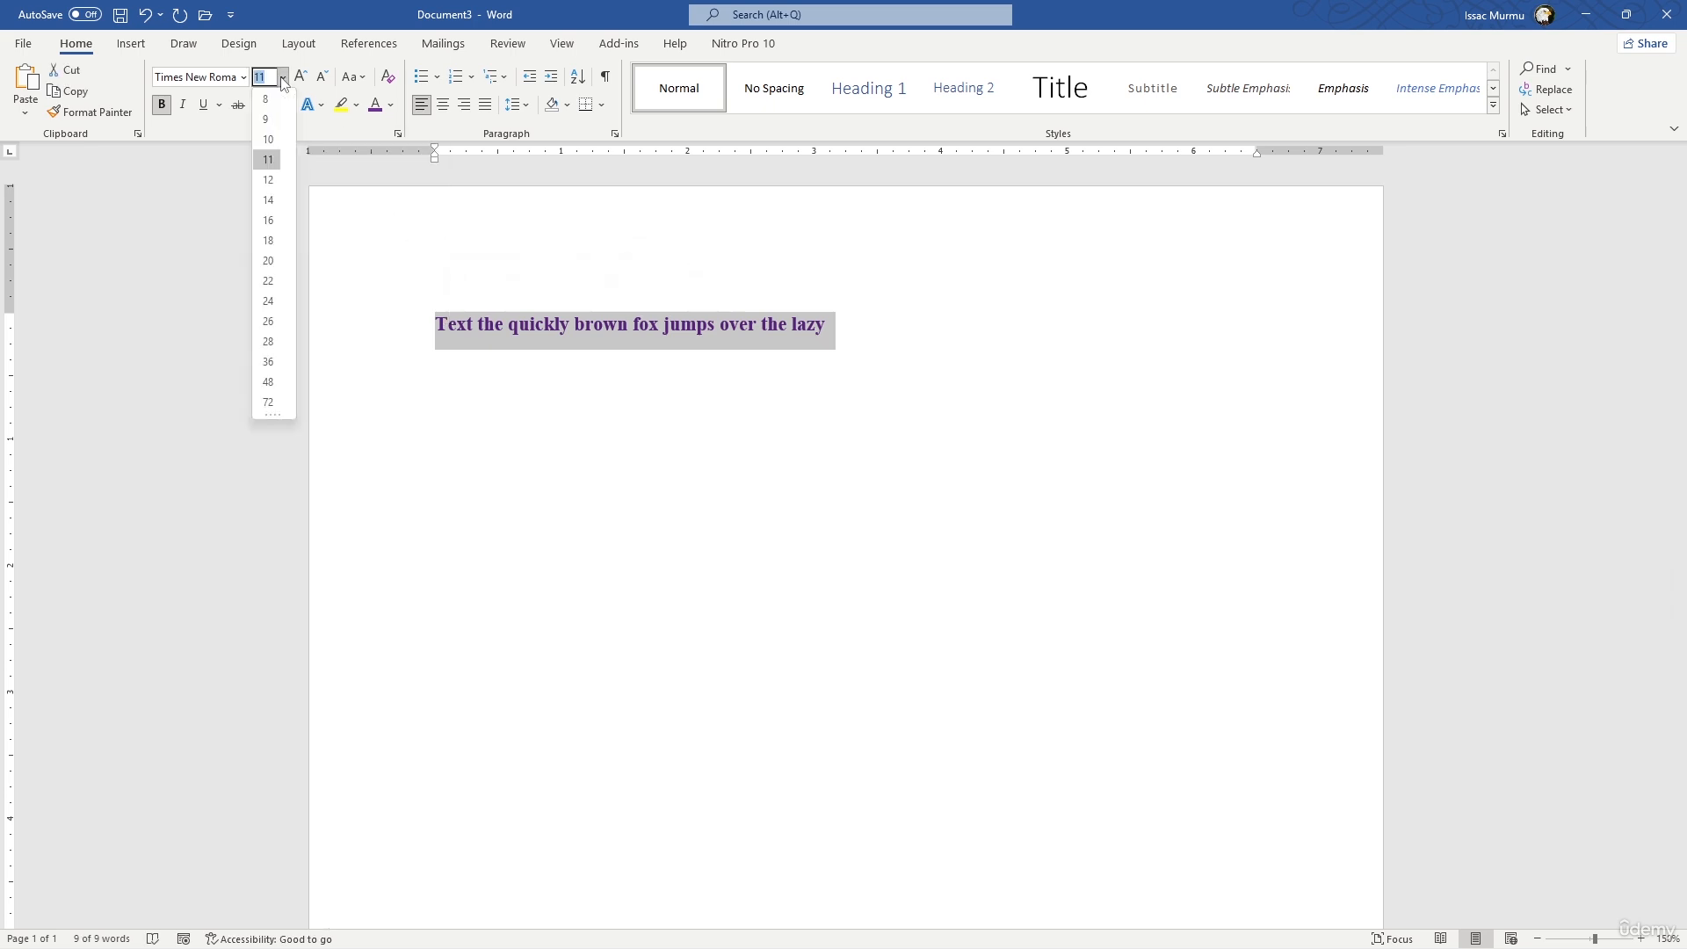
left_click(269, 219)
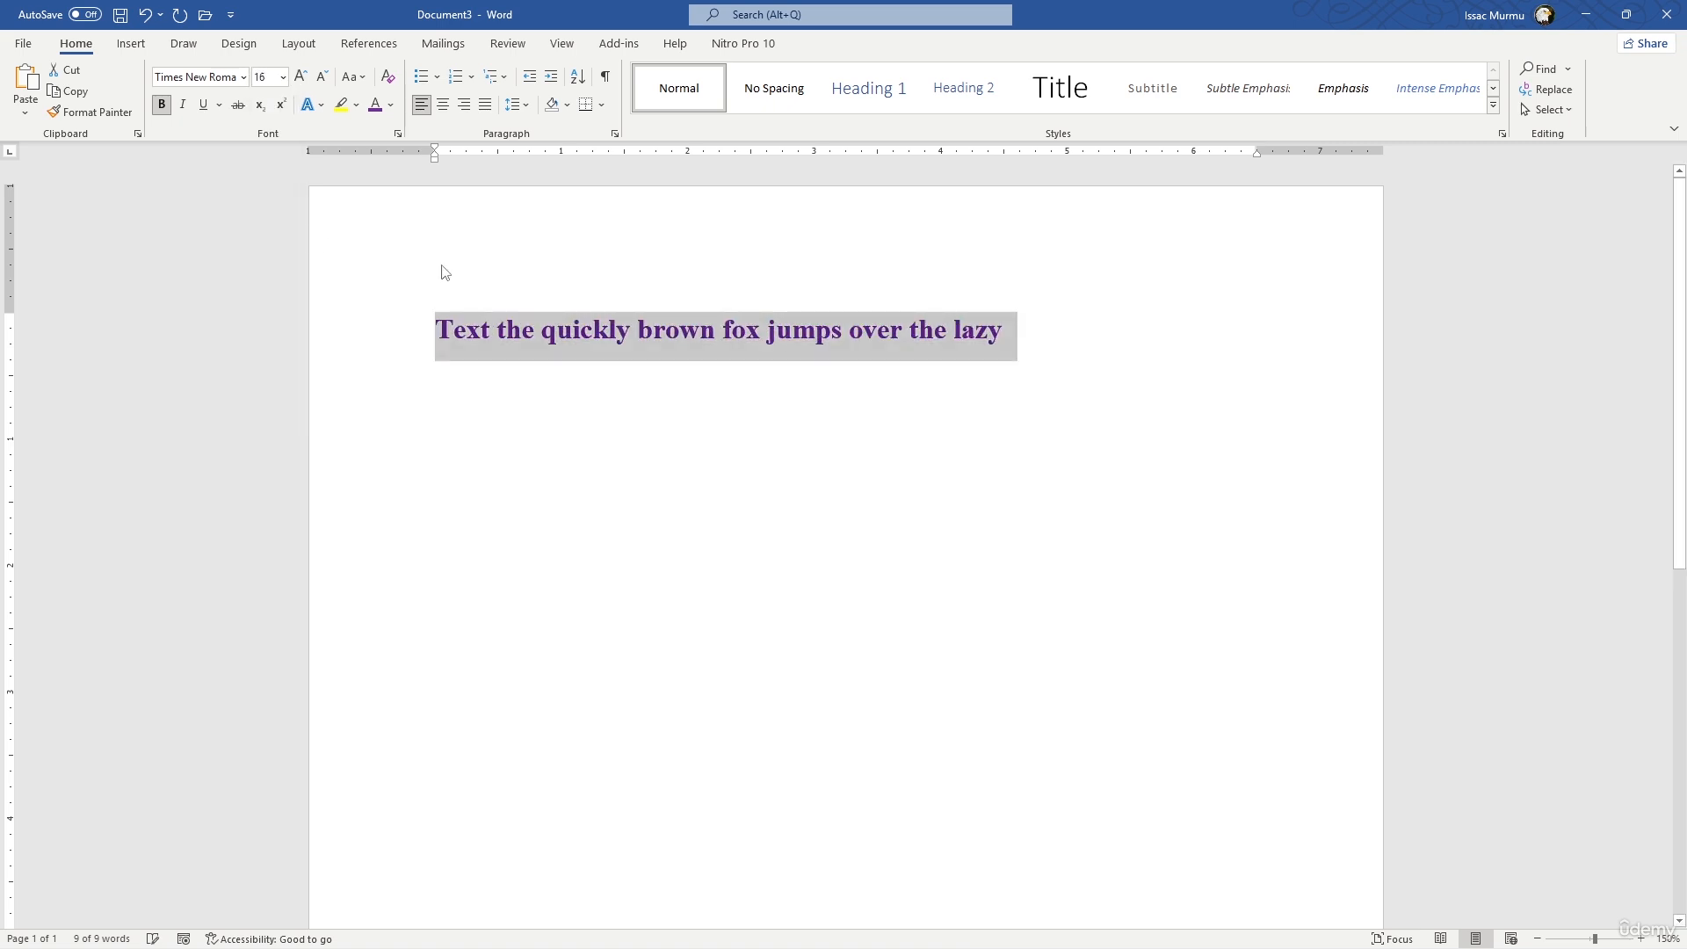
left_click(1030, 331)
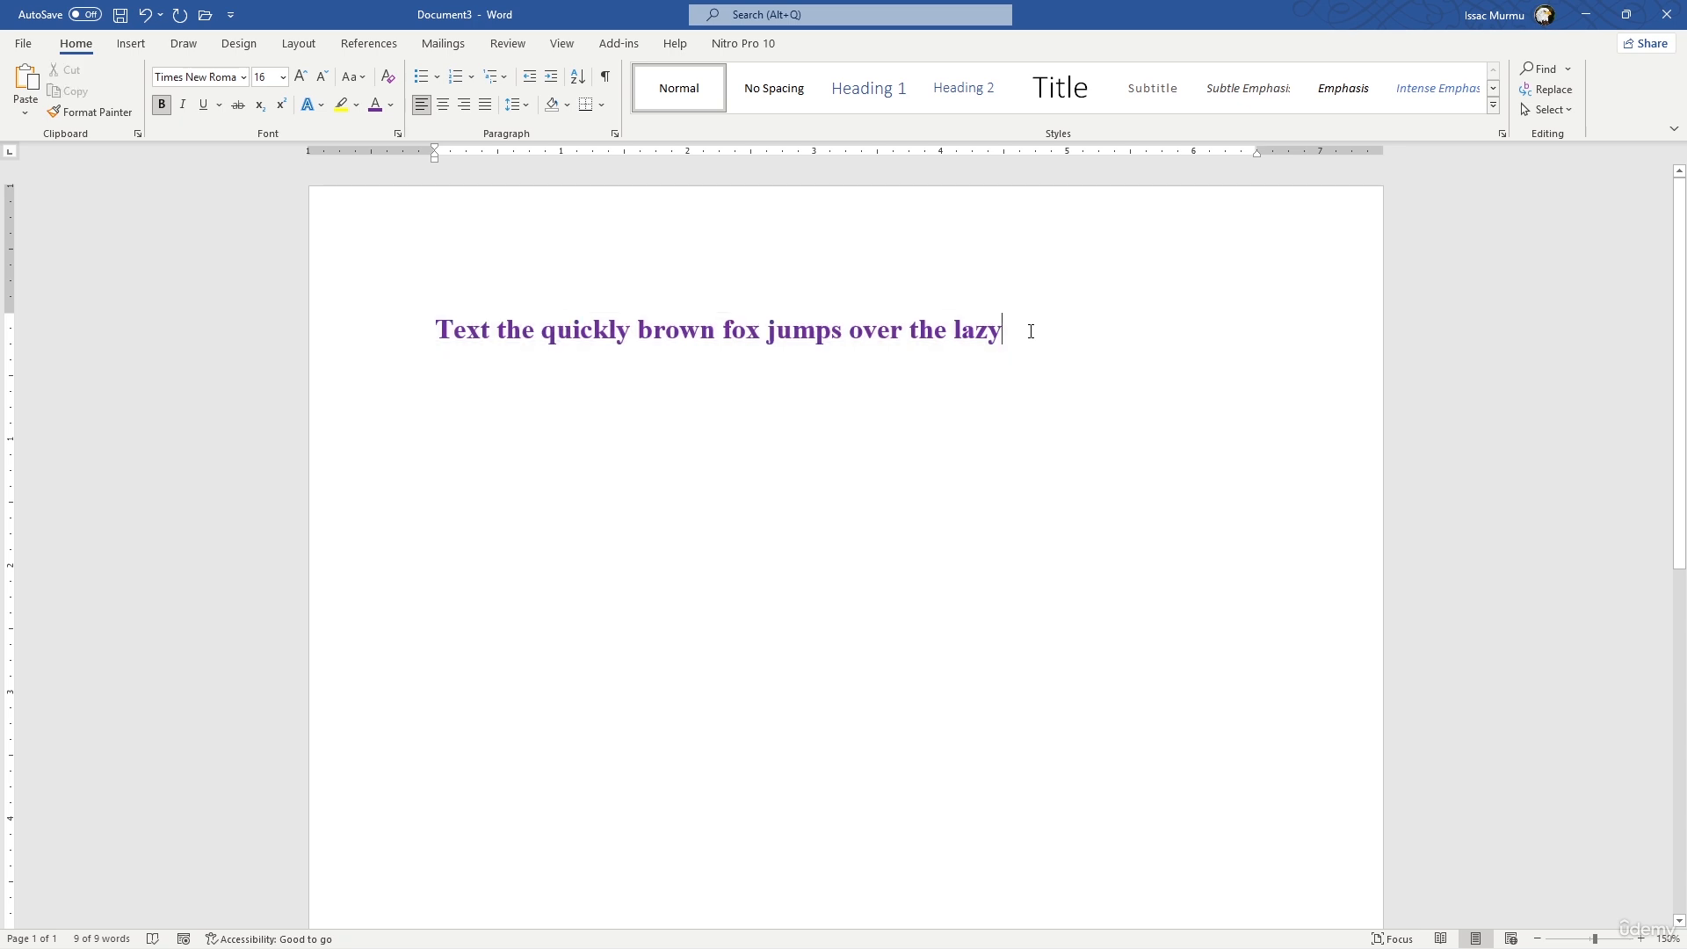
- Insert a 3x3 table on a new line below the purple text
key("Return")
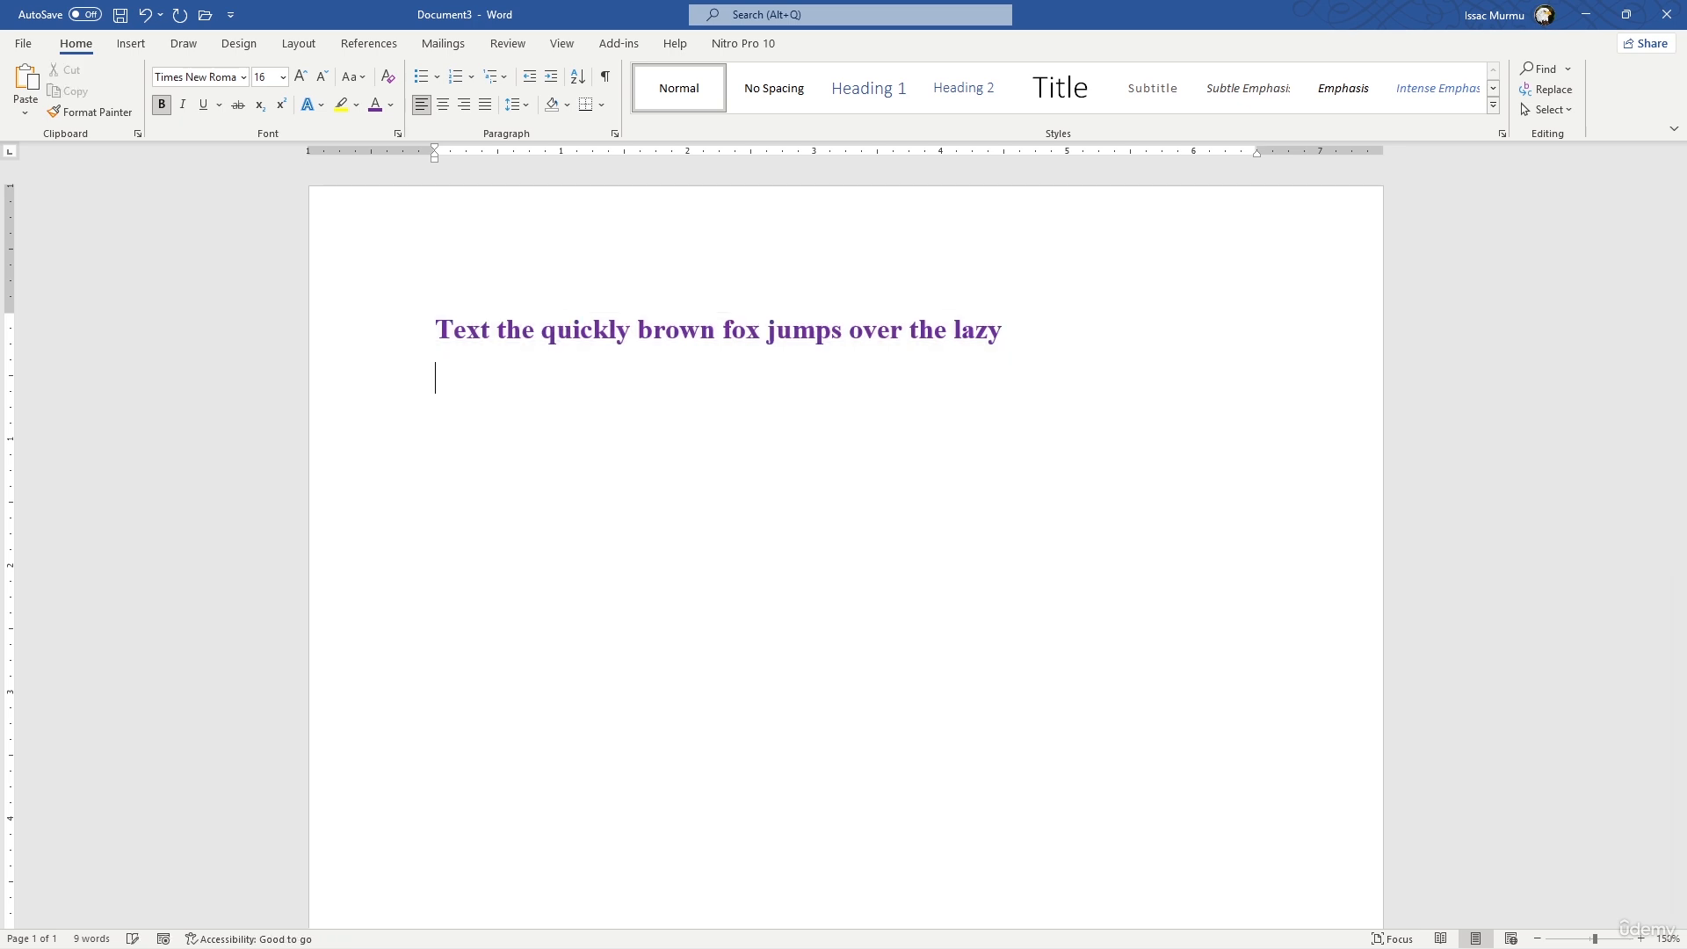
left_click(131, 43)
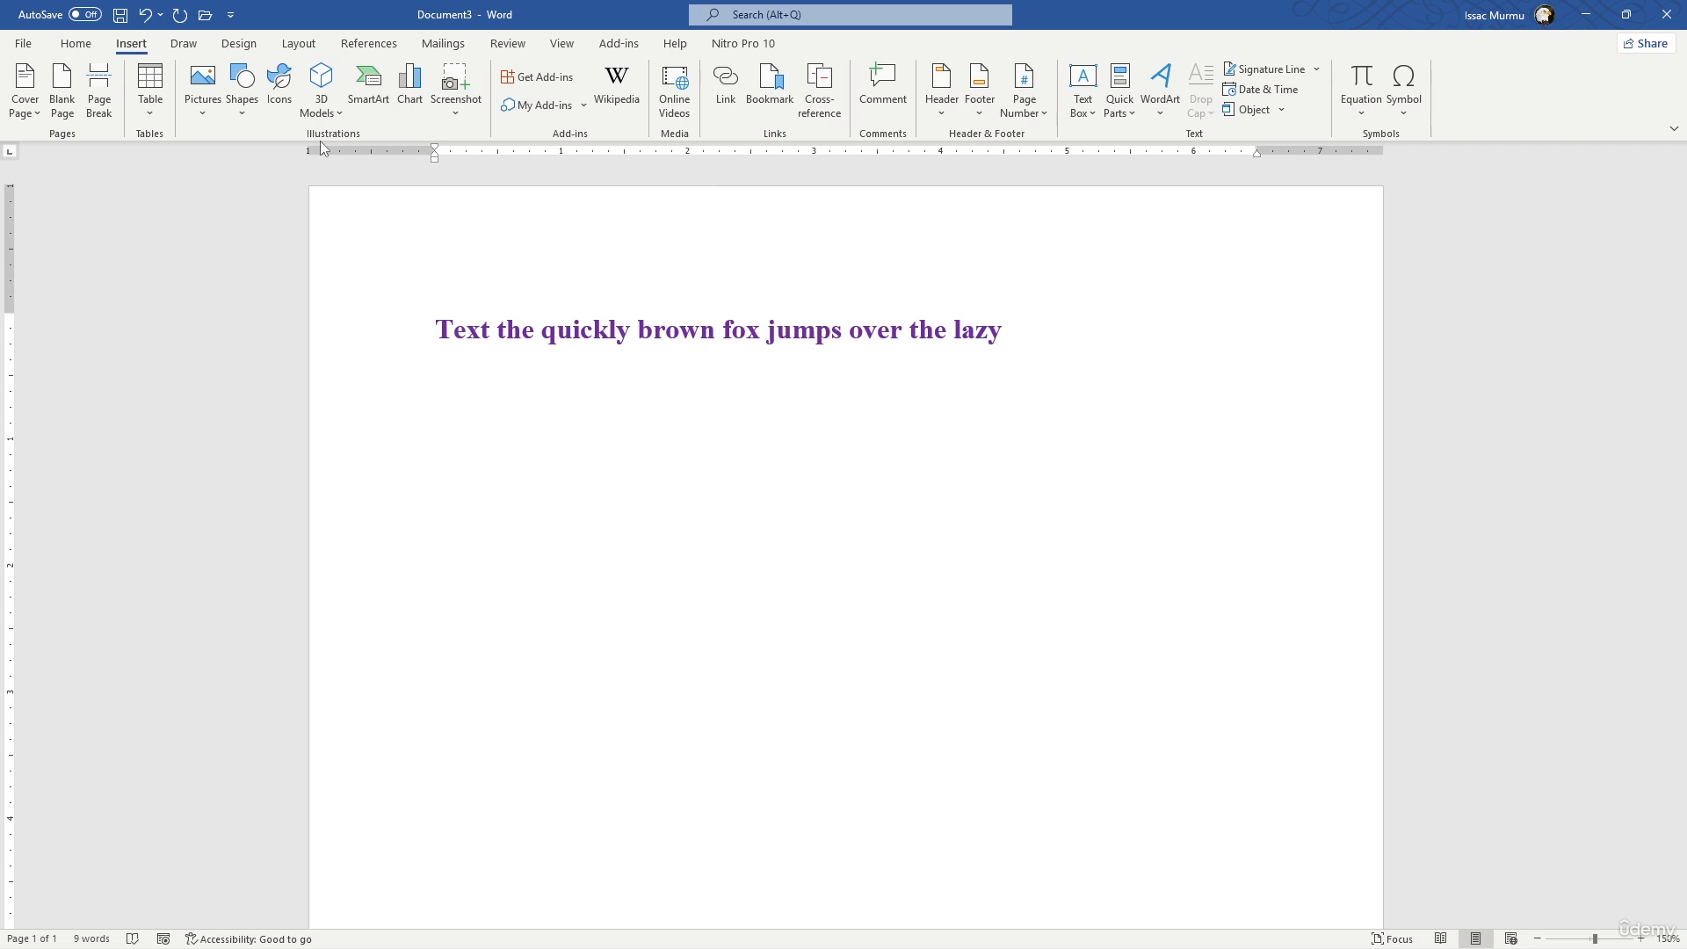
left_click(147, 112)
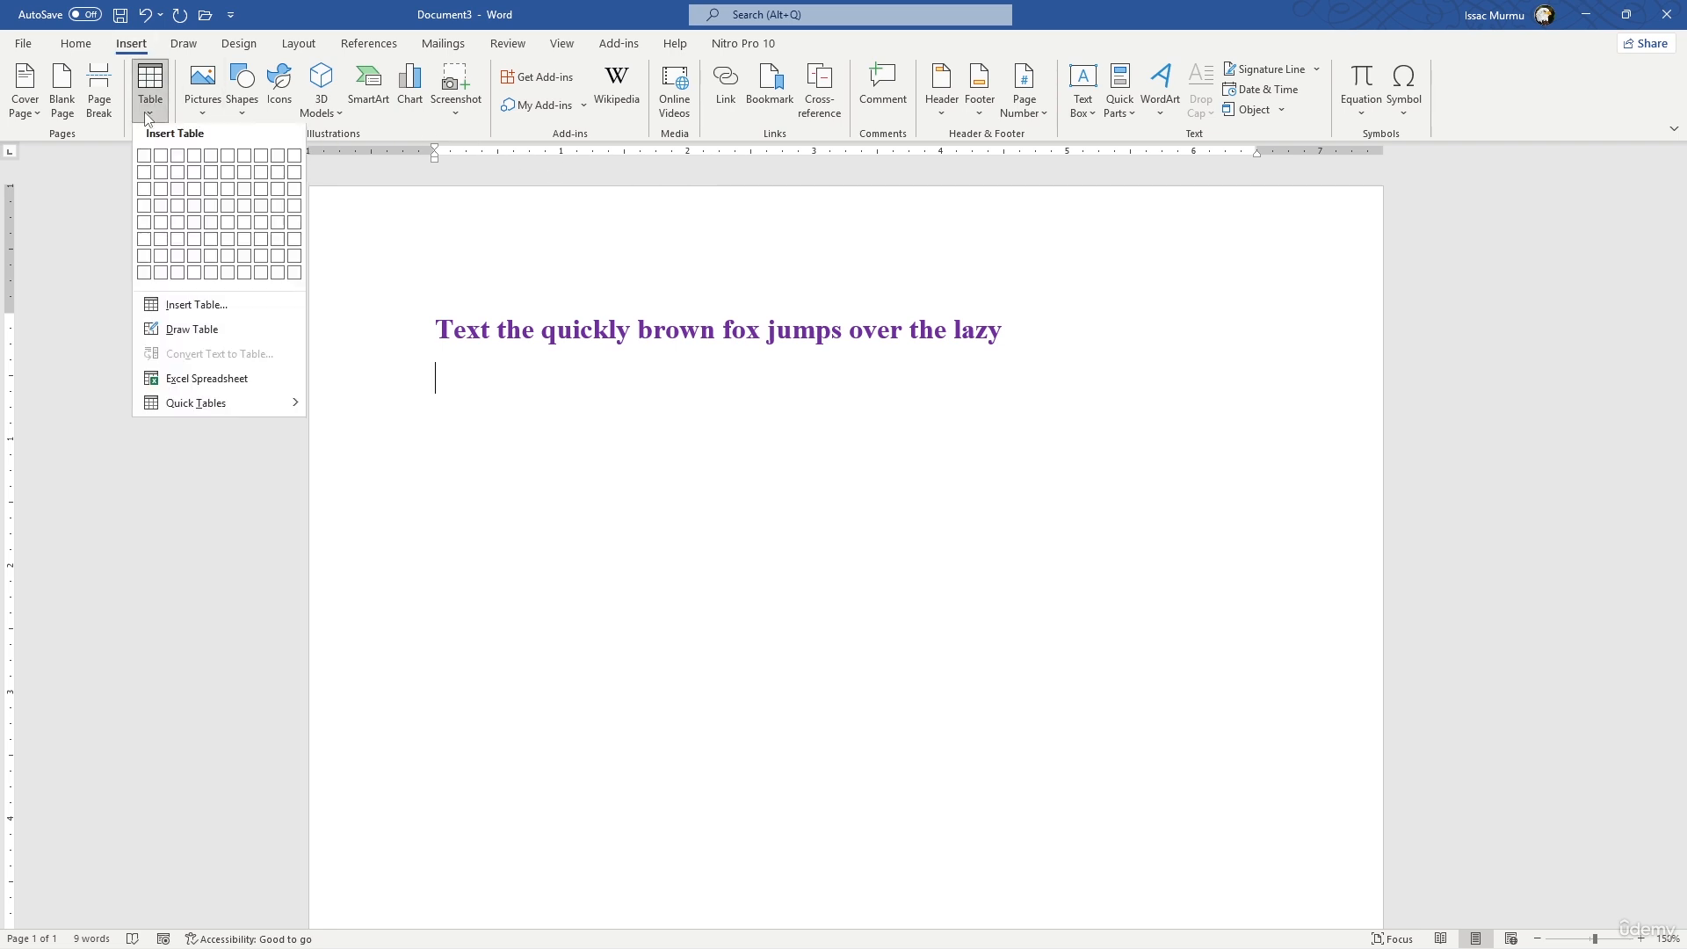
left_click(185, 194)
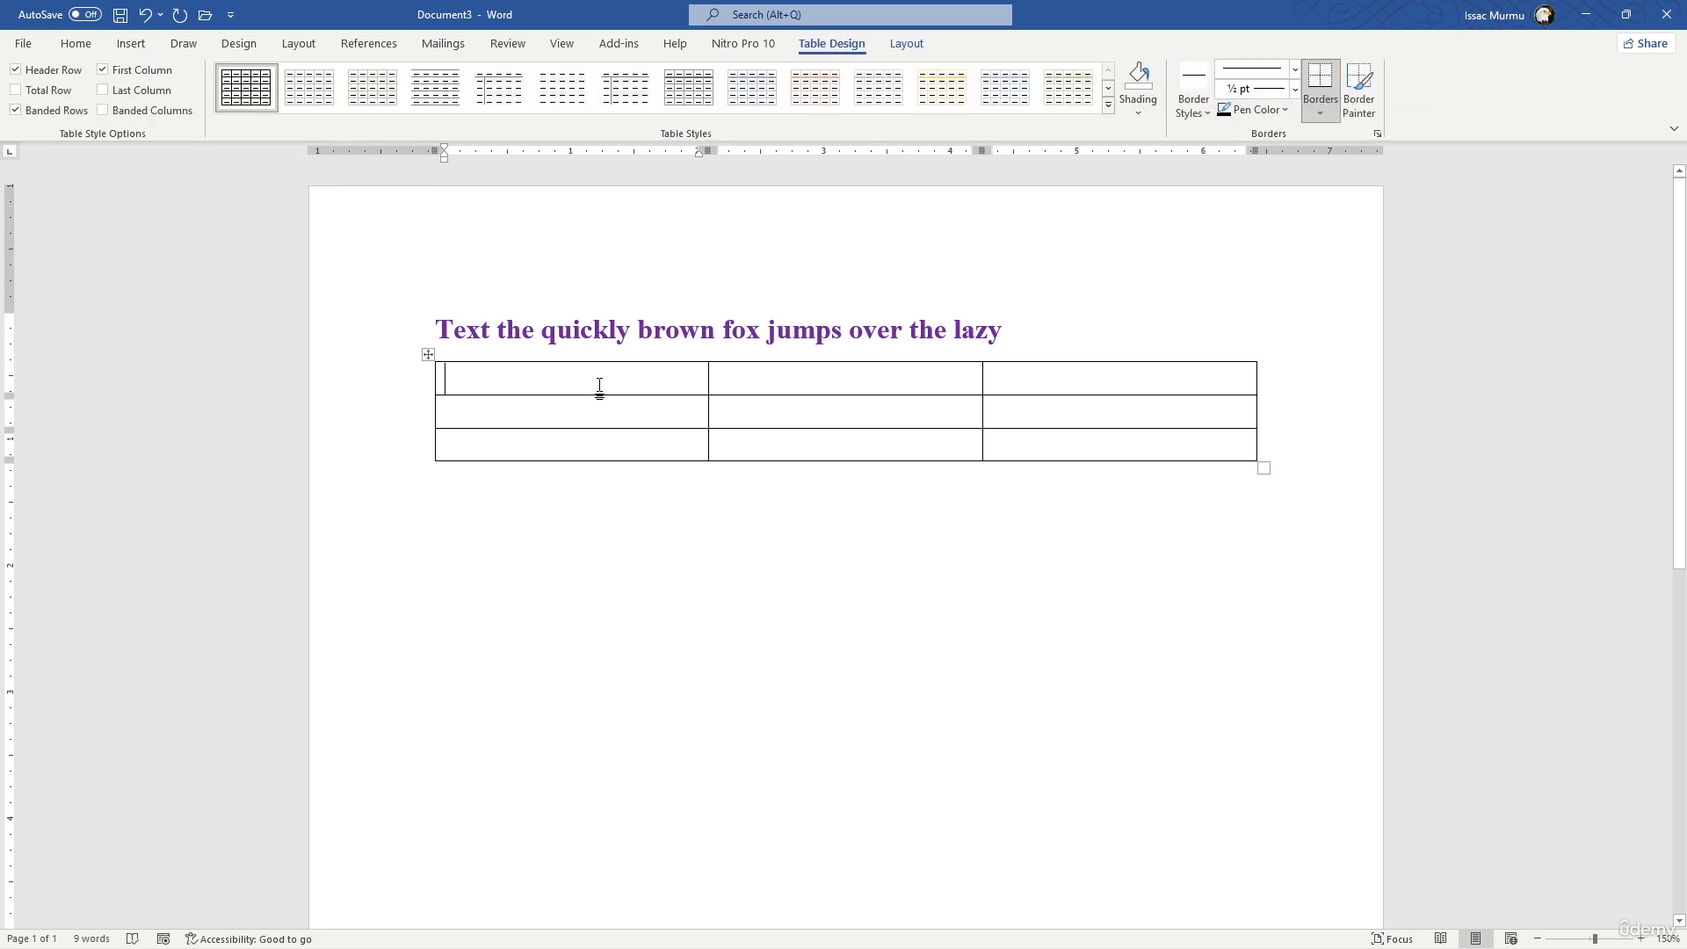
- Enter the column headings "Sl No", "Name" and "Age" in the table's first row
type("N")
key("BackSpace")
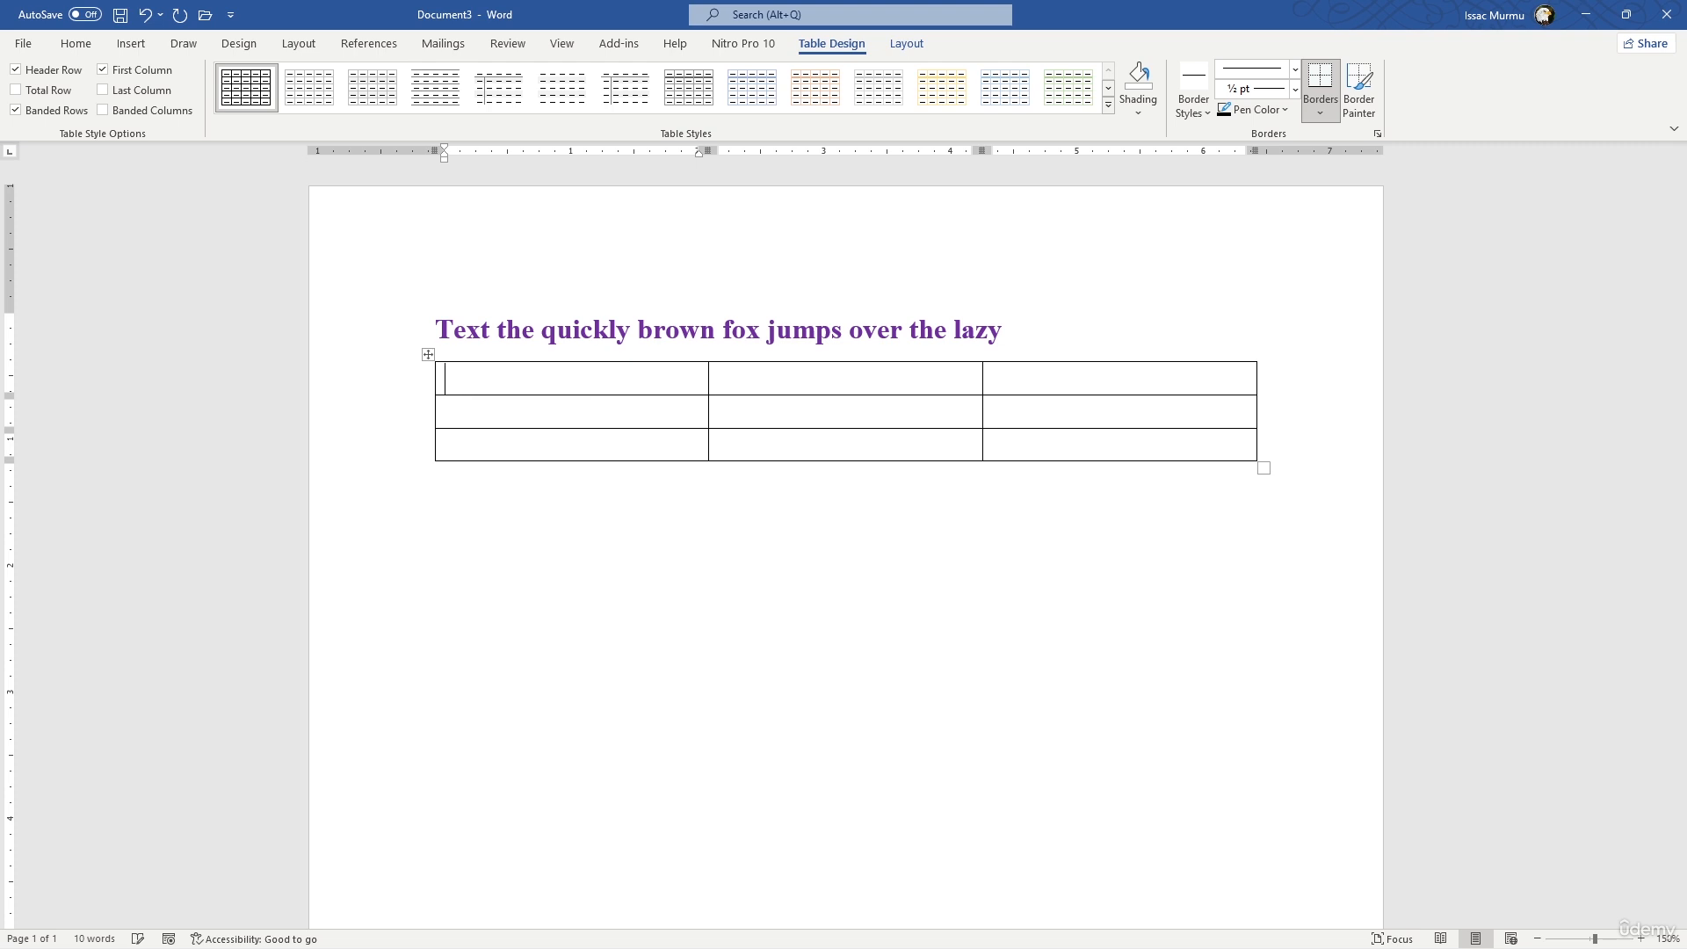
type("Sl No")
key("Tab")
type("Name")
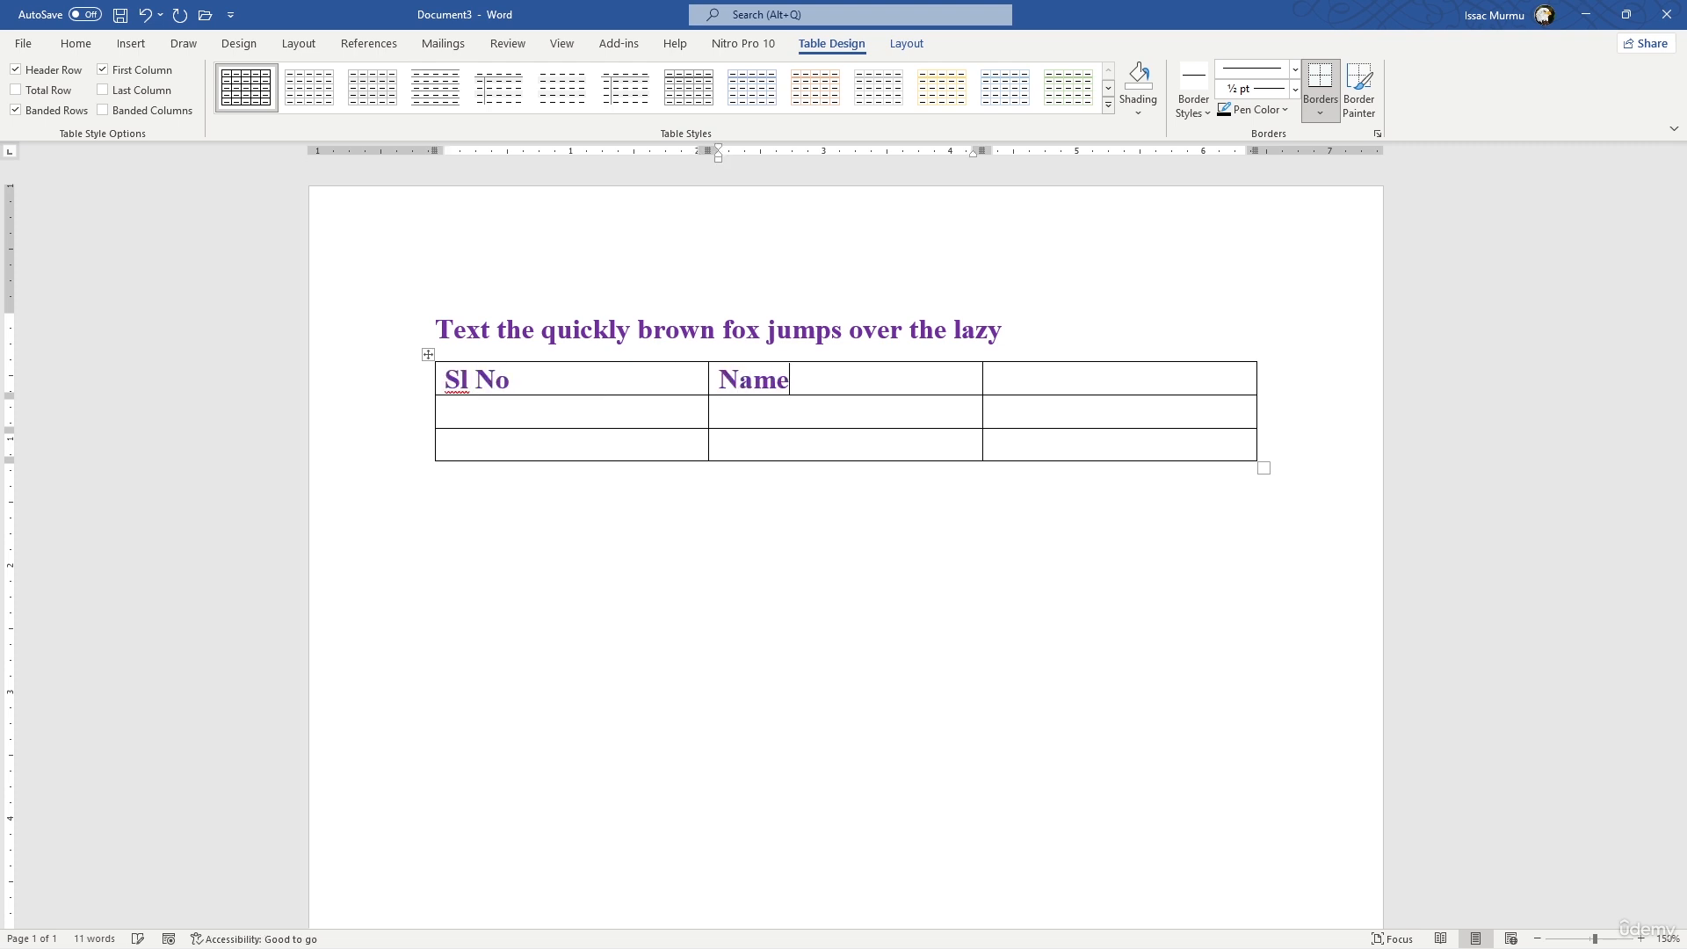
key("Tab")
type("Age")
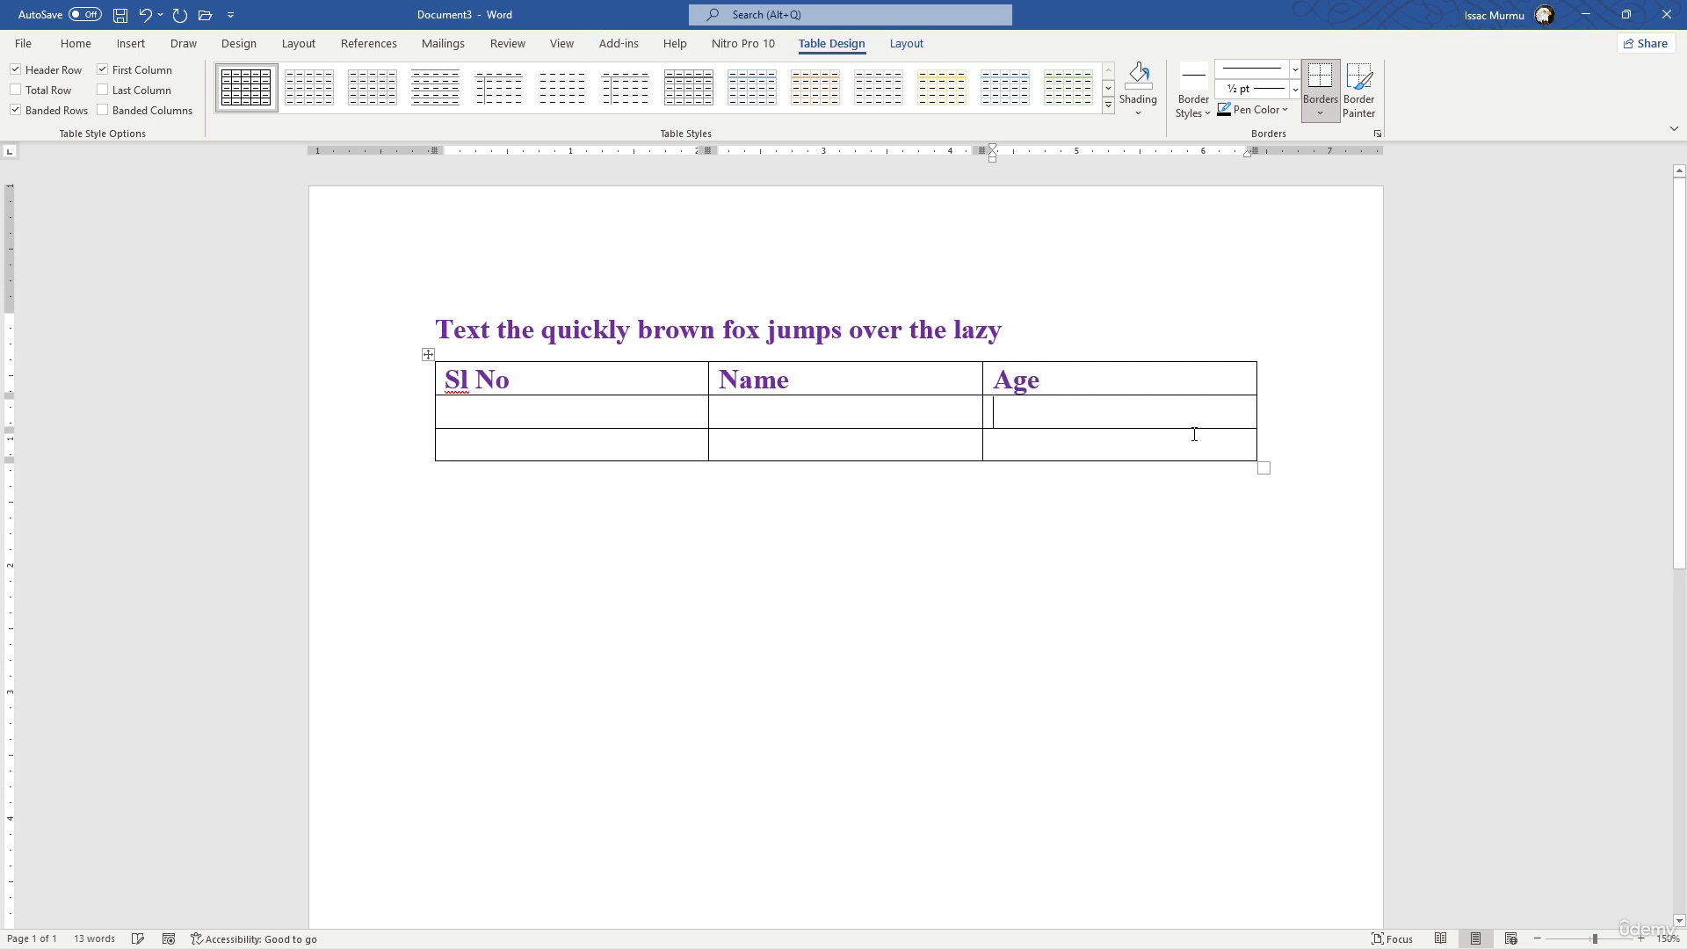
- Make the table slightly narrower with taller rows, and narrow the Sl No column to about 0.9 inch
left_click_drag(1257, 459, 1166, 560)
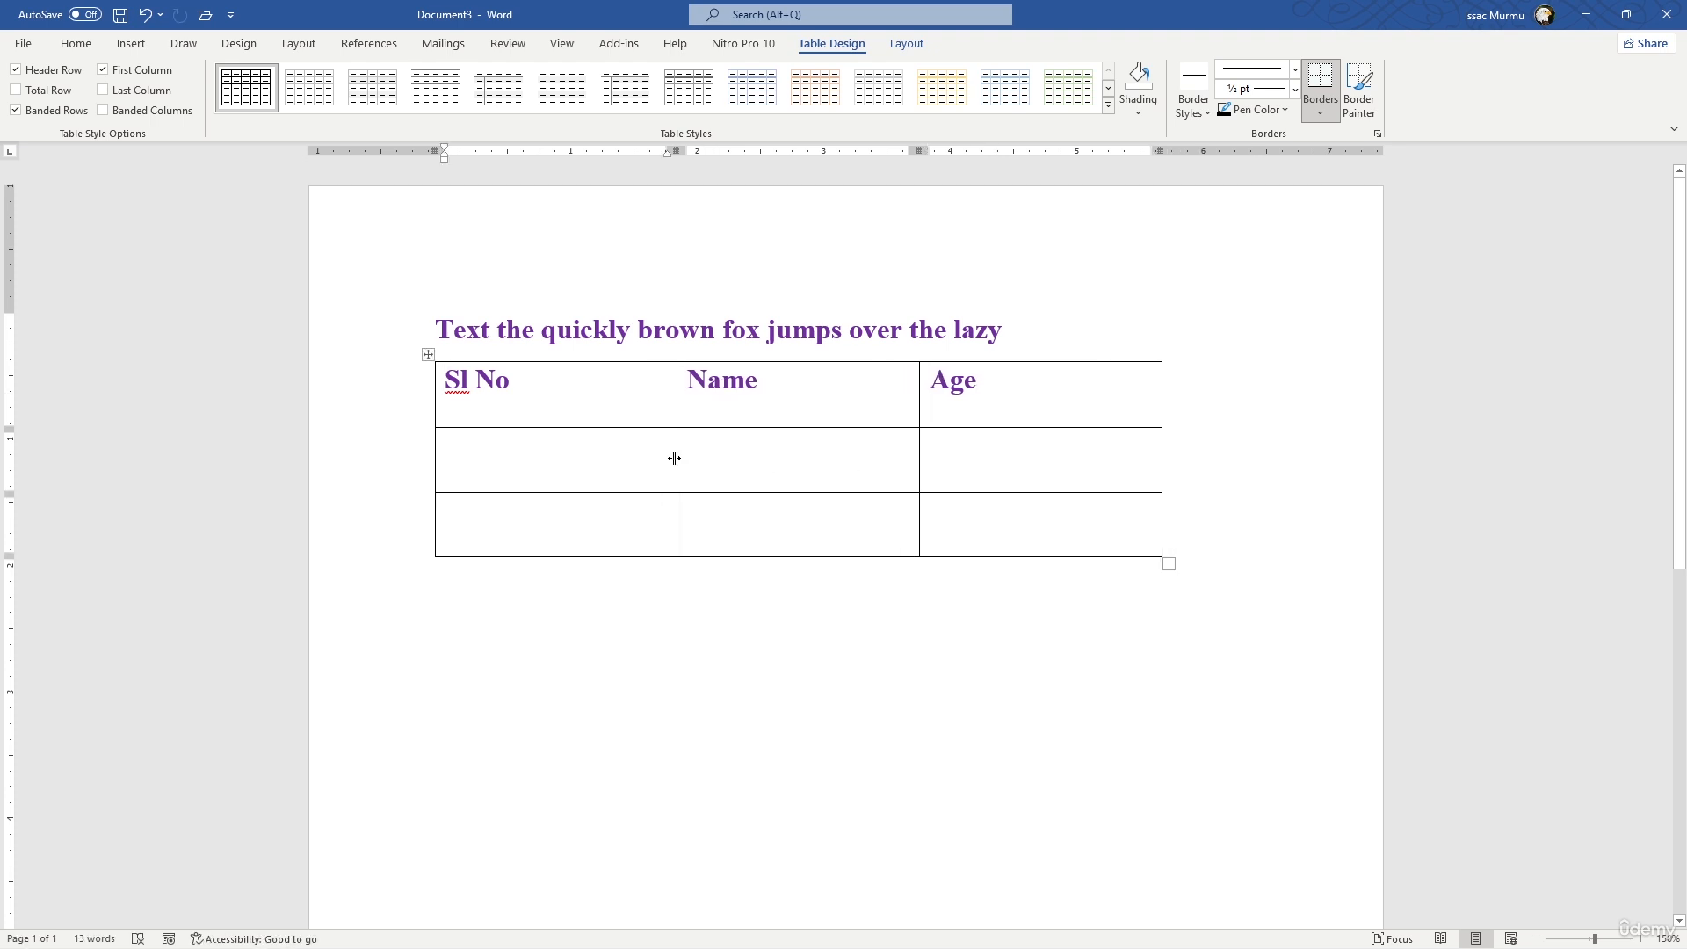
left_click_drag(673, 458, 545, 442)
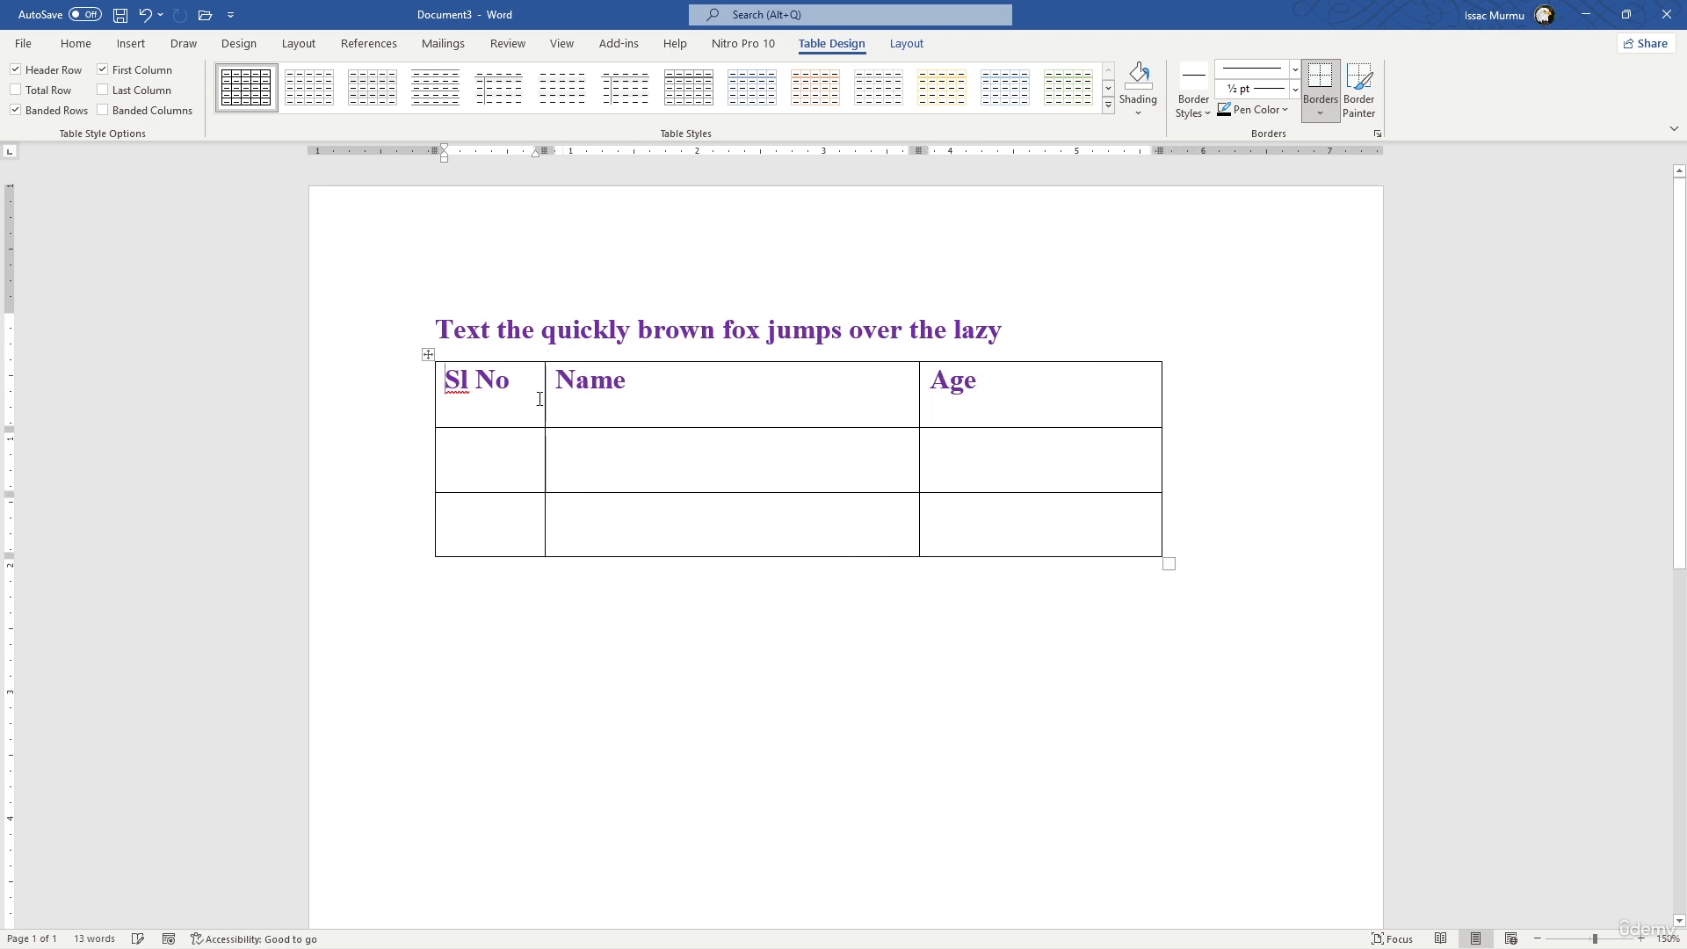
left_click(781, 635)
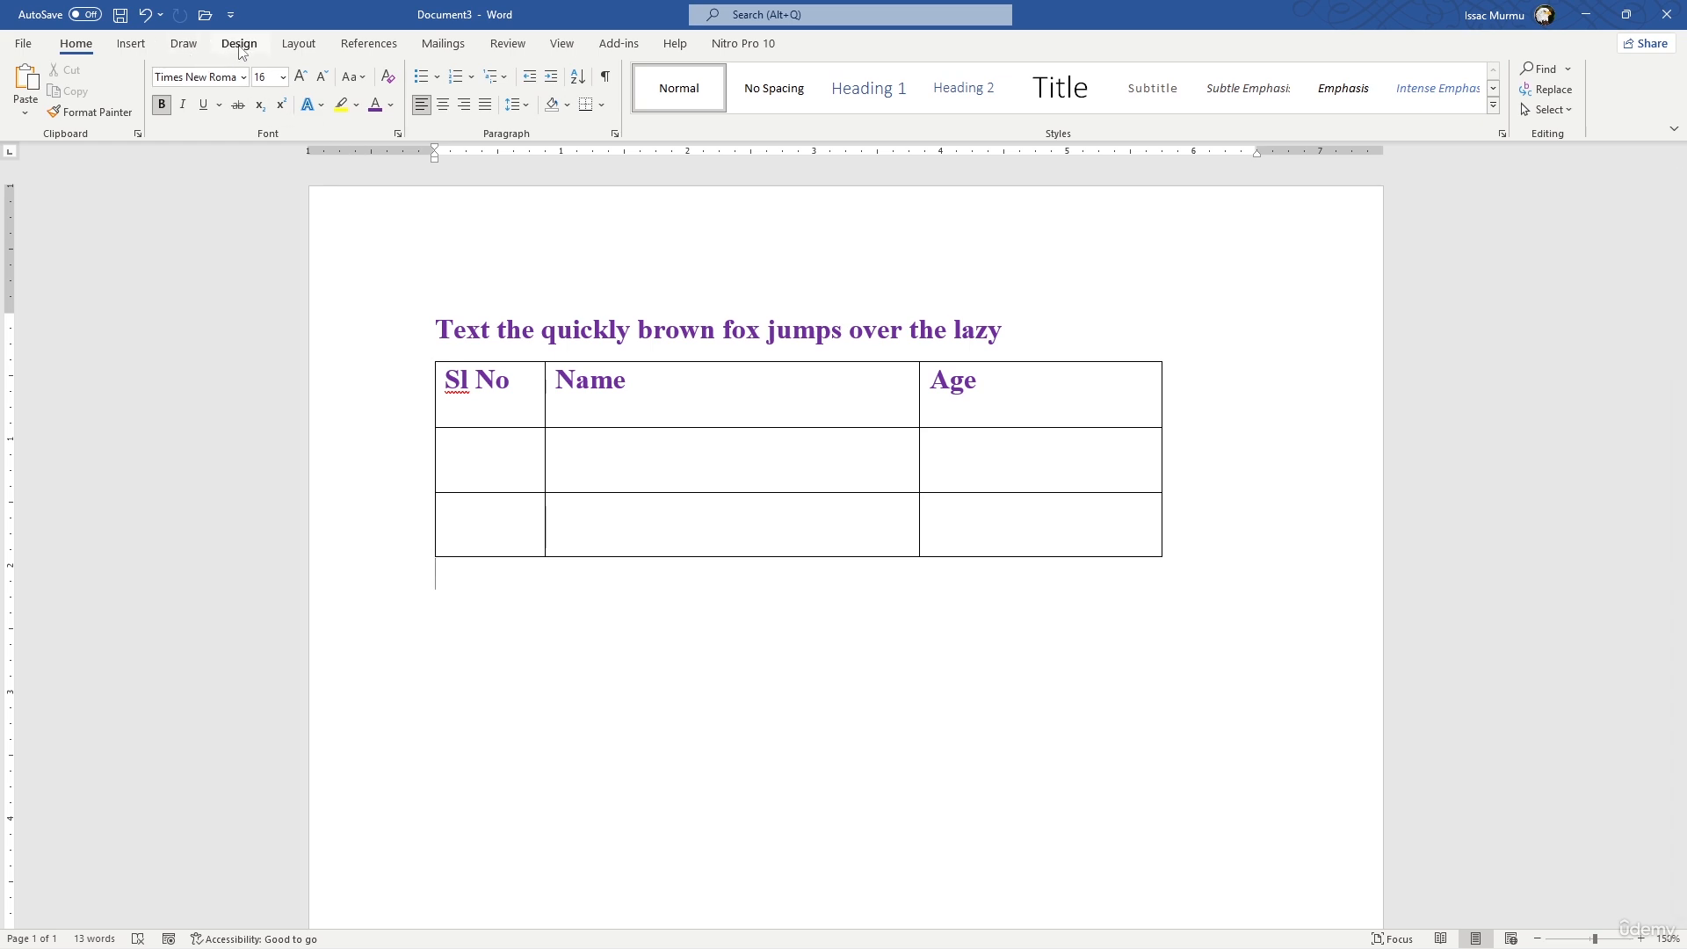
- Apply the Ion theme to the document and try two different document formatting style sets
left_click(239, 44)
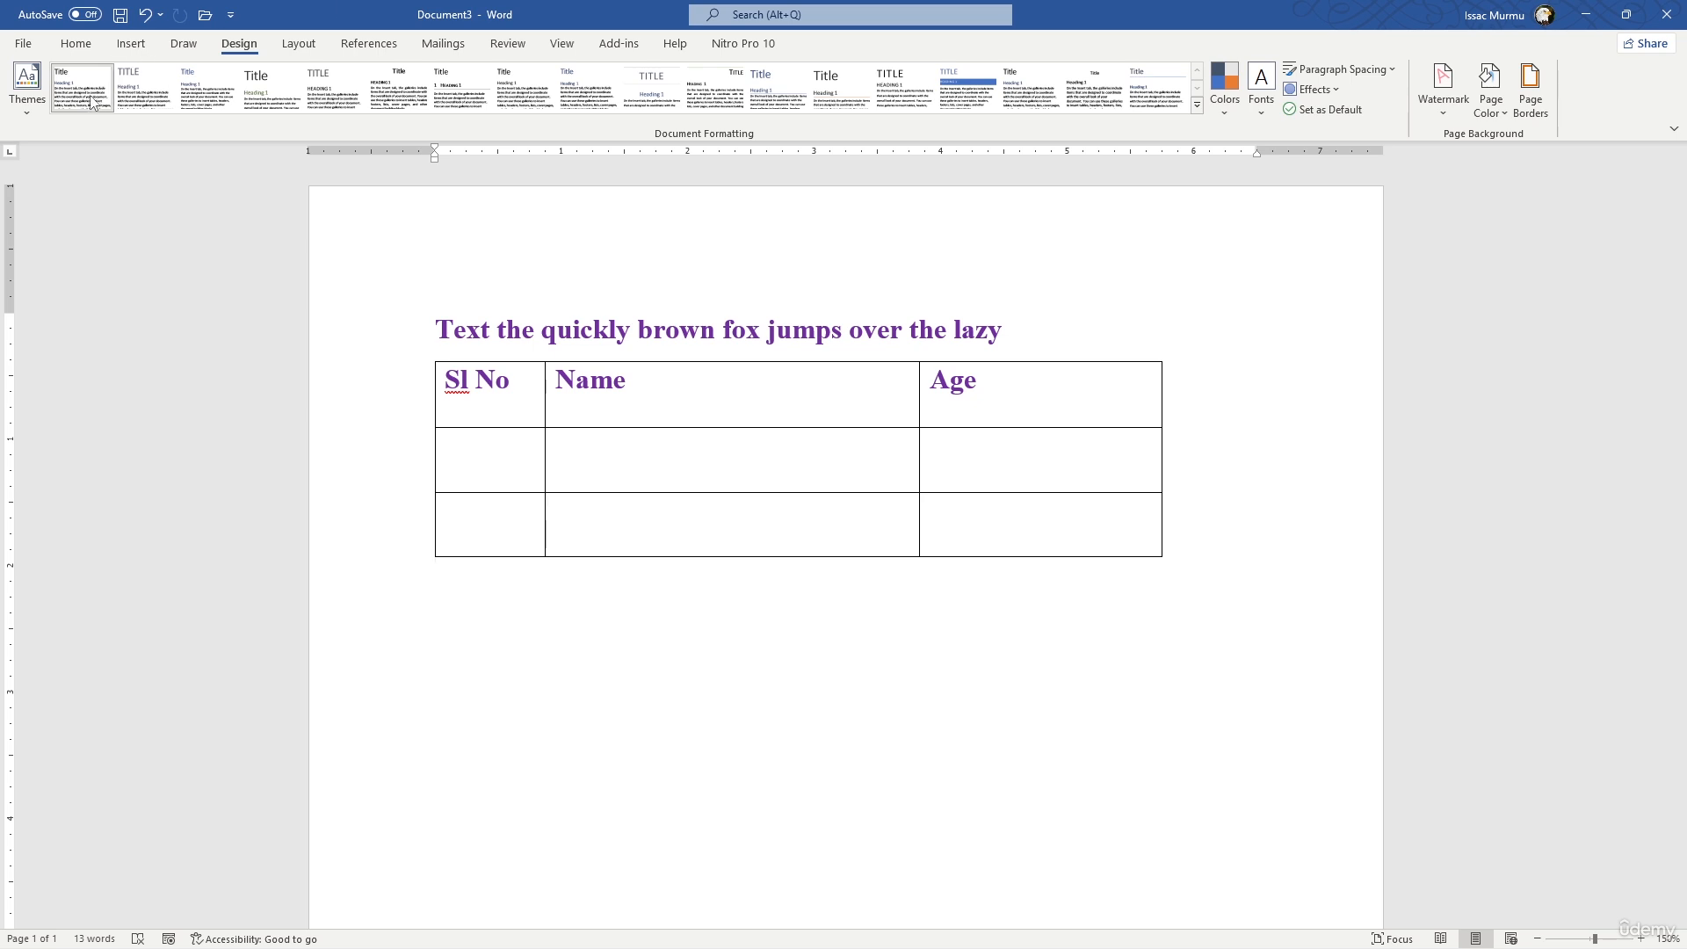
left_click(19, 115)
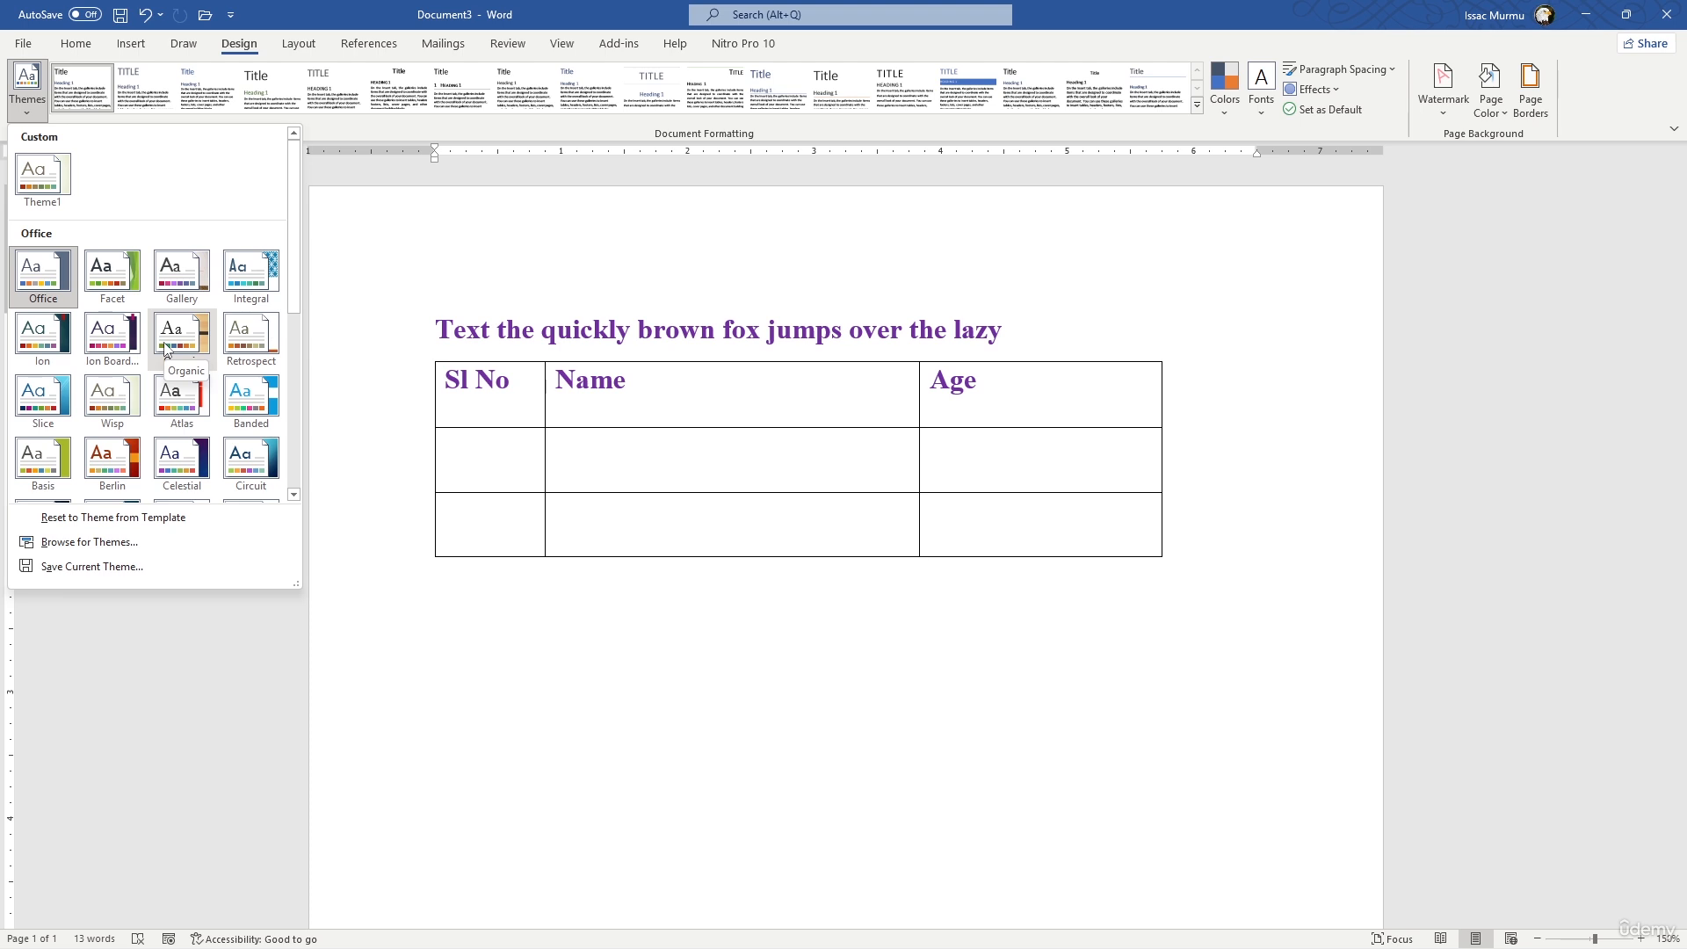
left_click(51, 341)
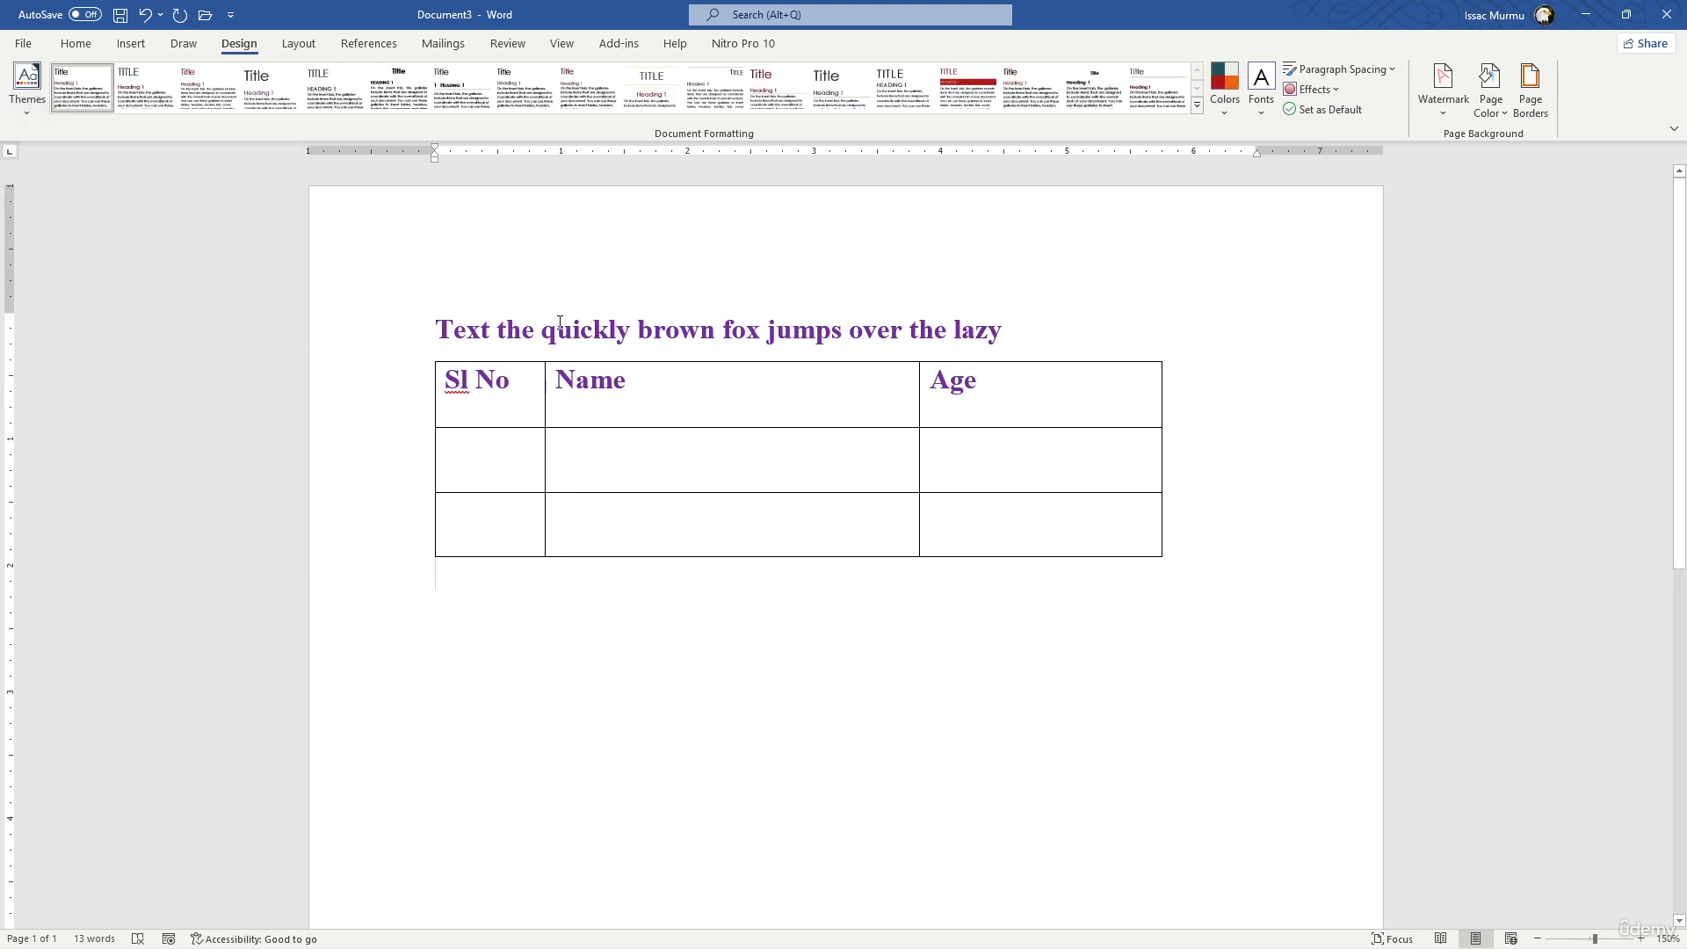
left_click(592, 278)
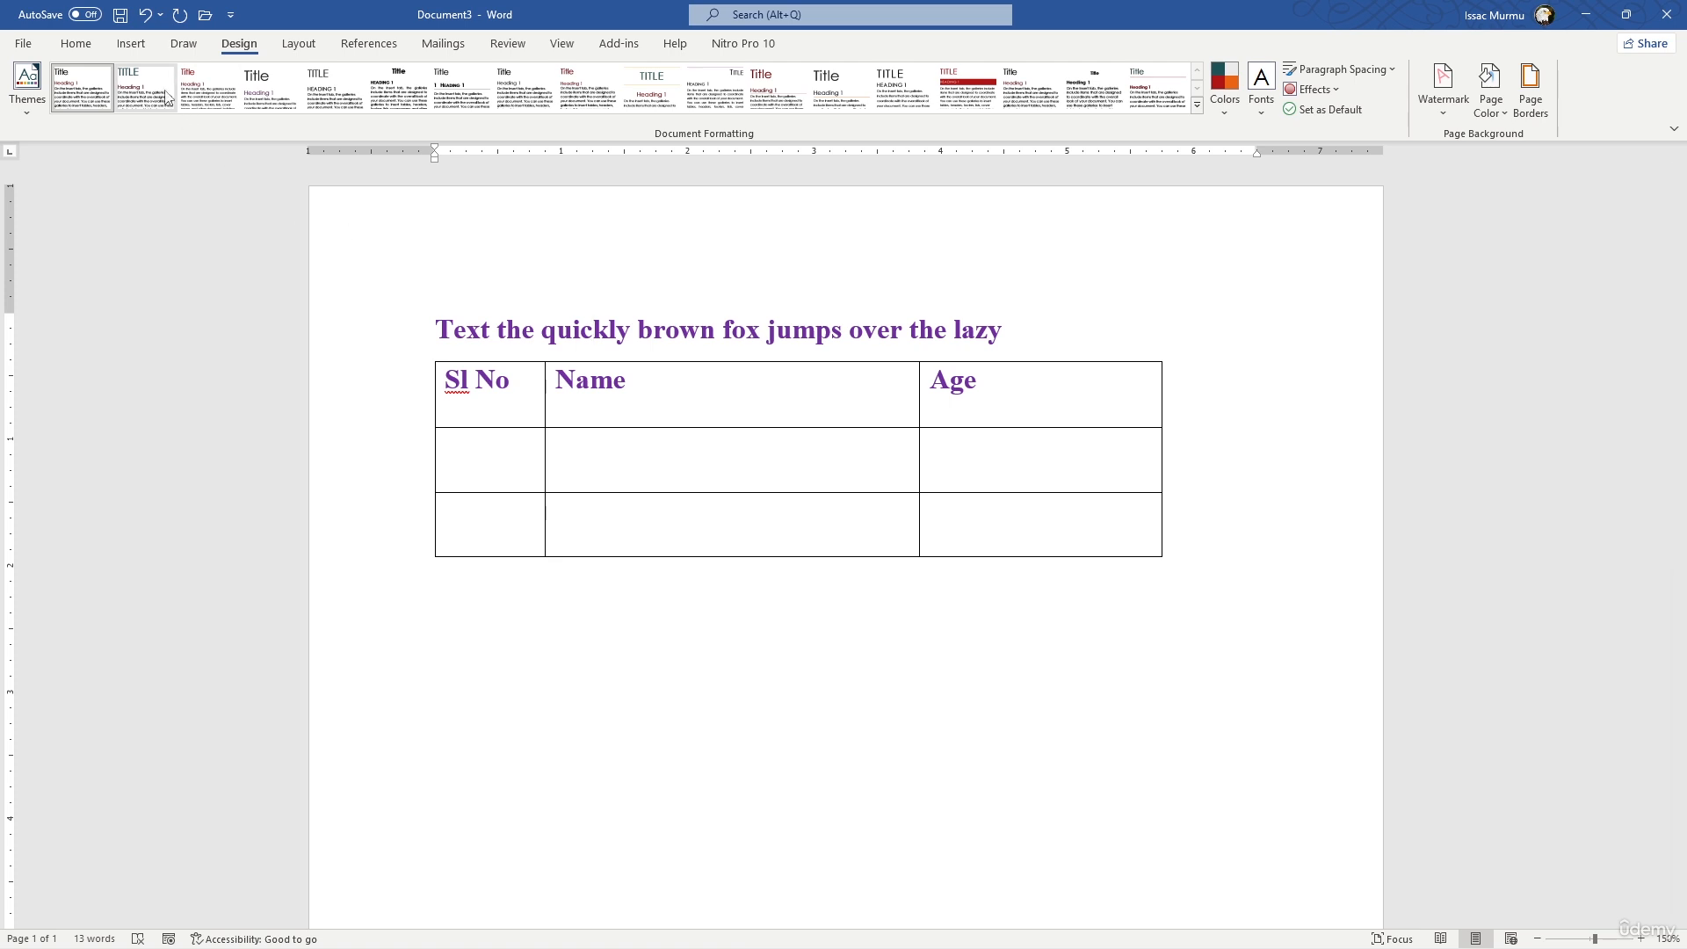
left_click(526, 88)
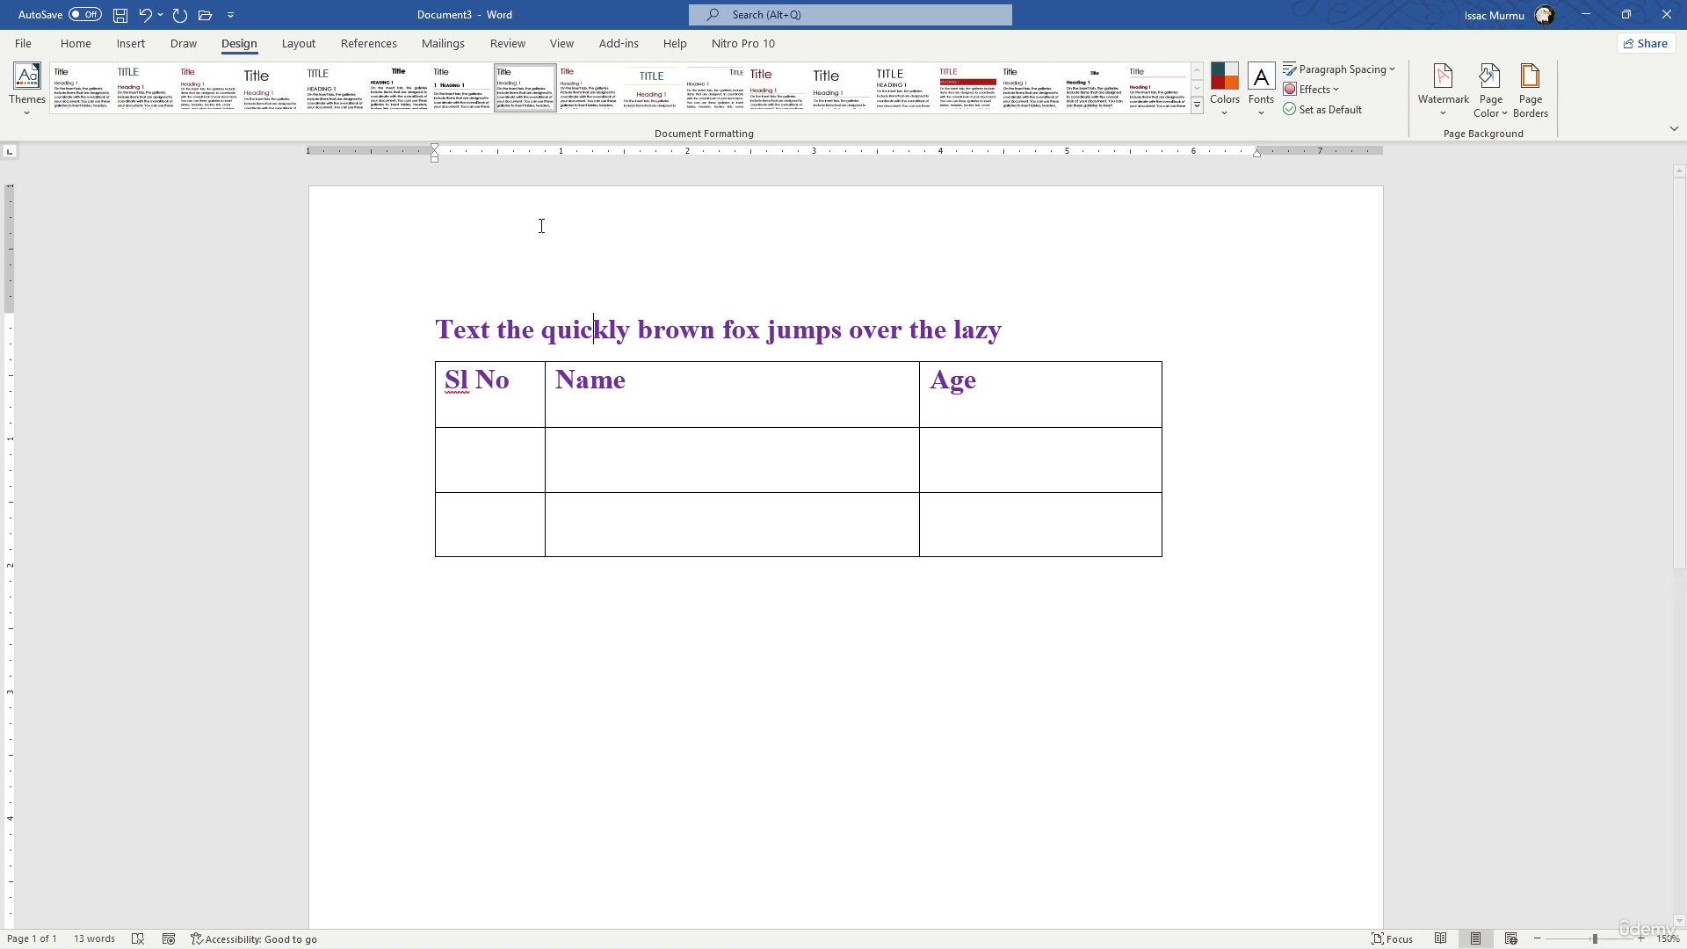
left_click(352, 214)
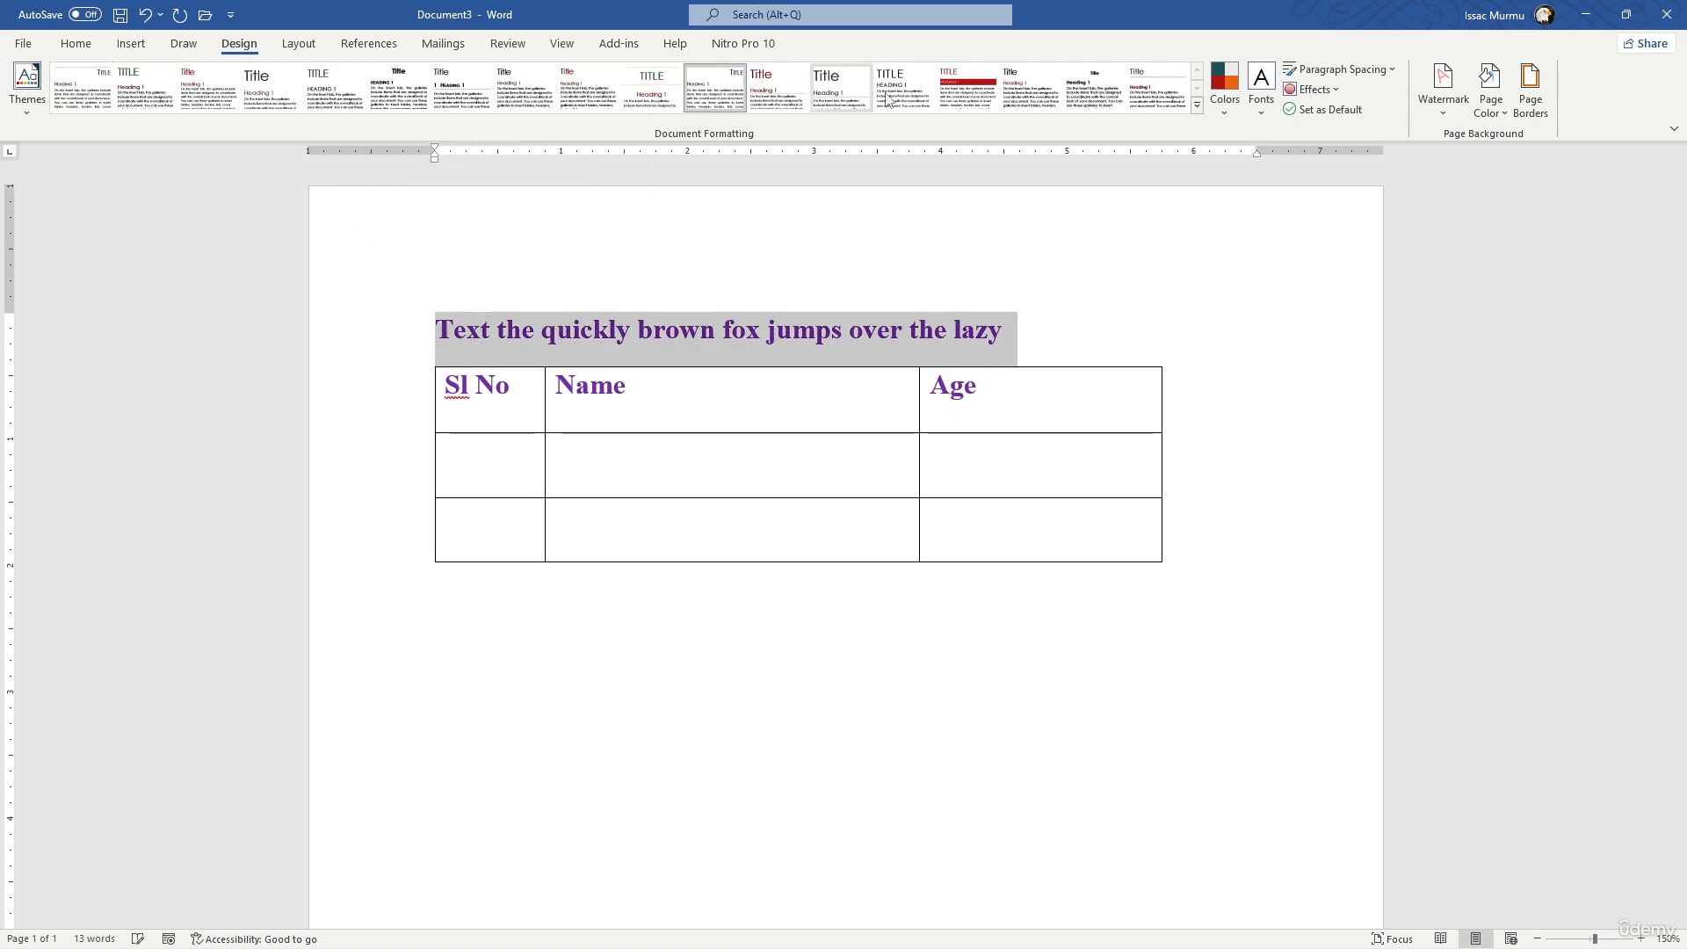
left_click(967, 89)
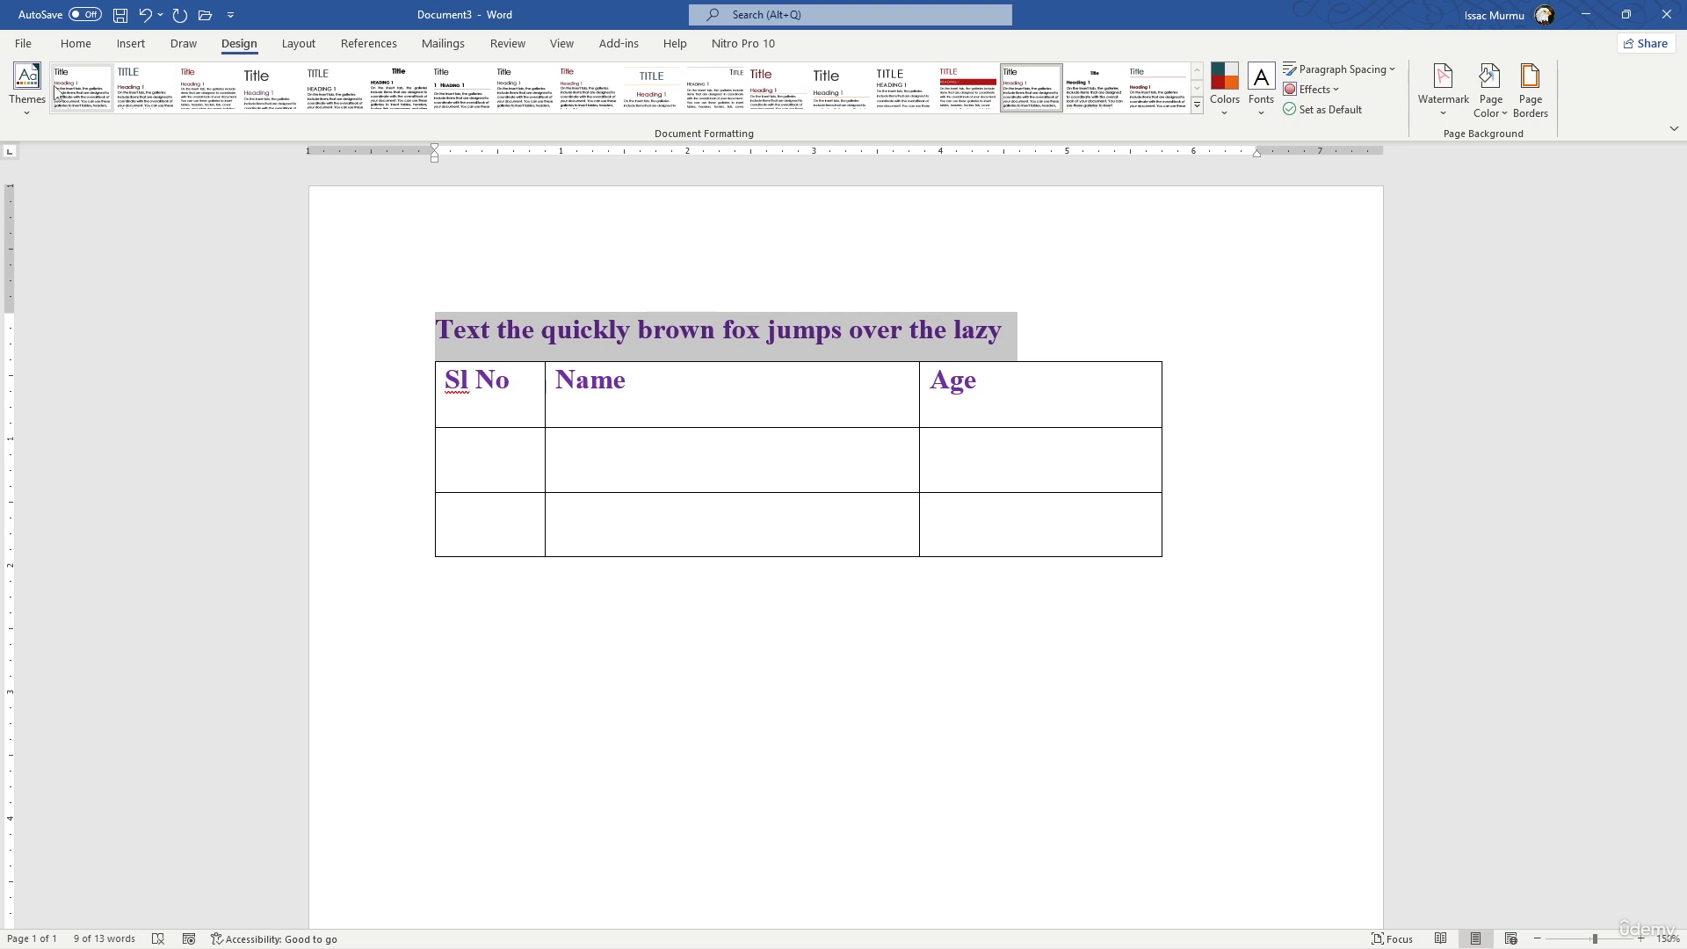
- Switch the document to the Facet theme and apply the style set with the centered title and heading
left_click(26, 104)
left_click(107, 278)
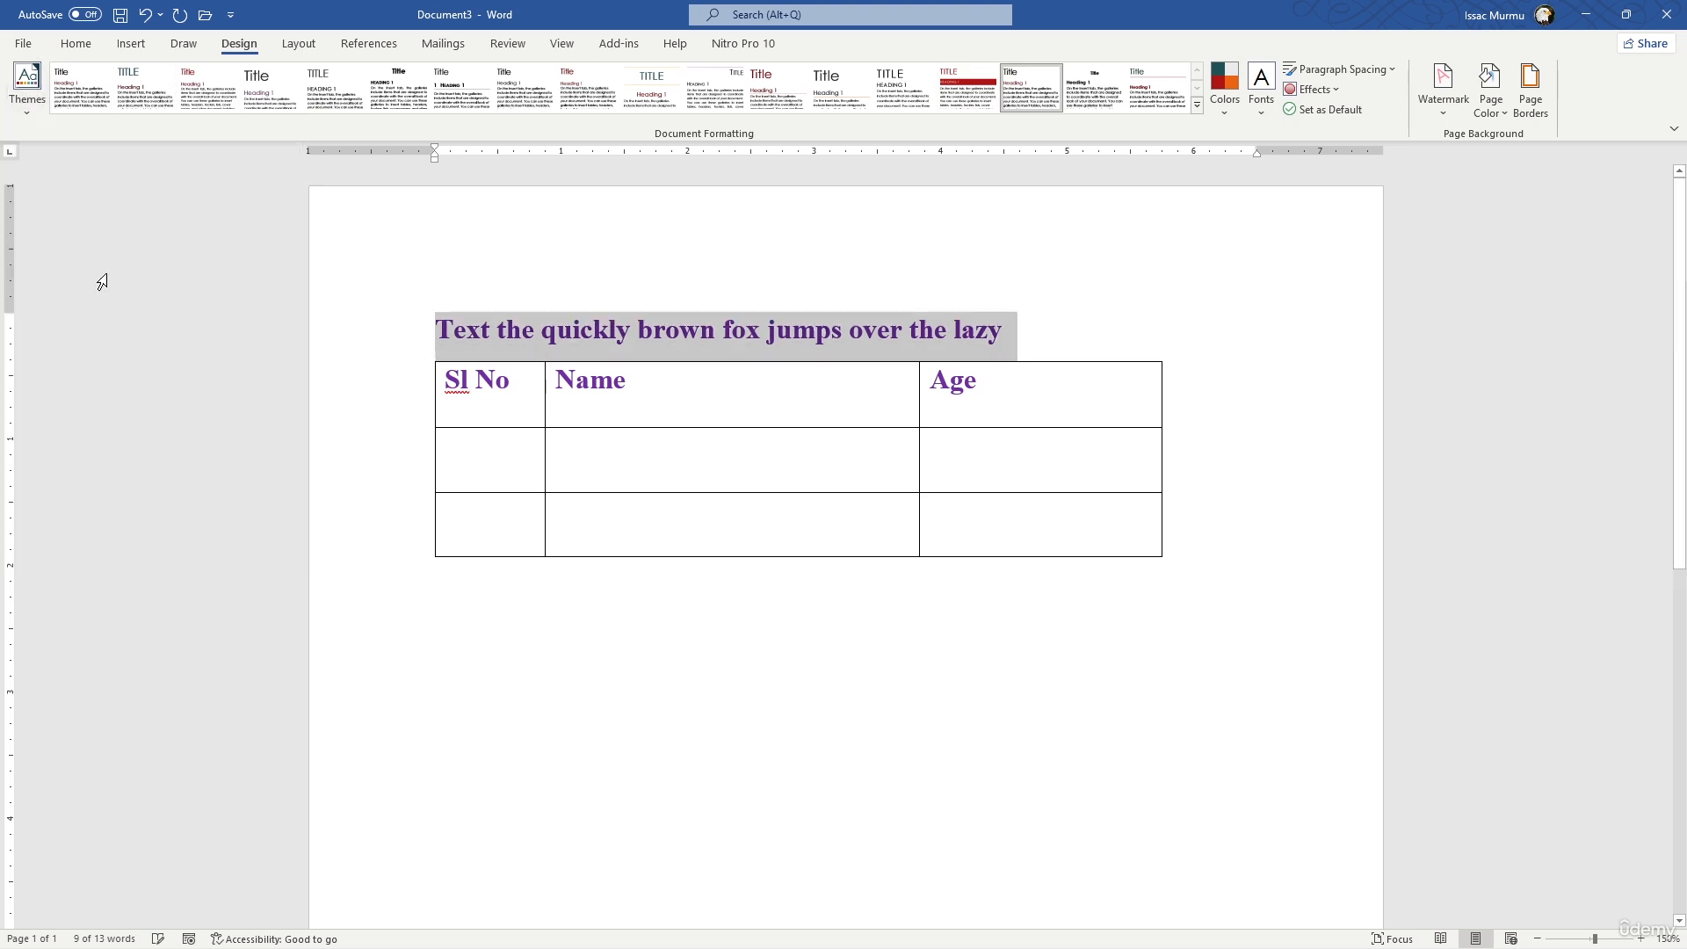
left_click(651, 88)
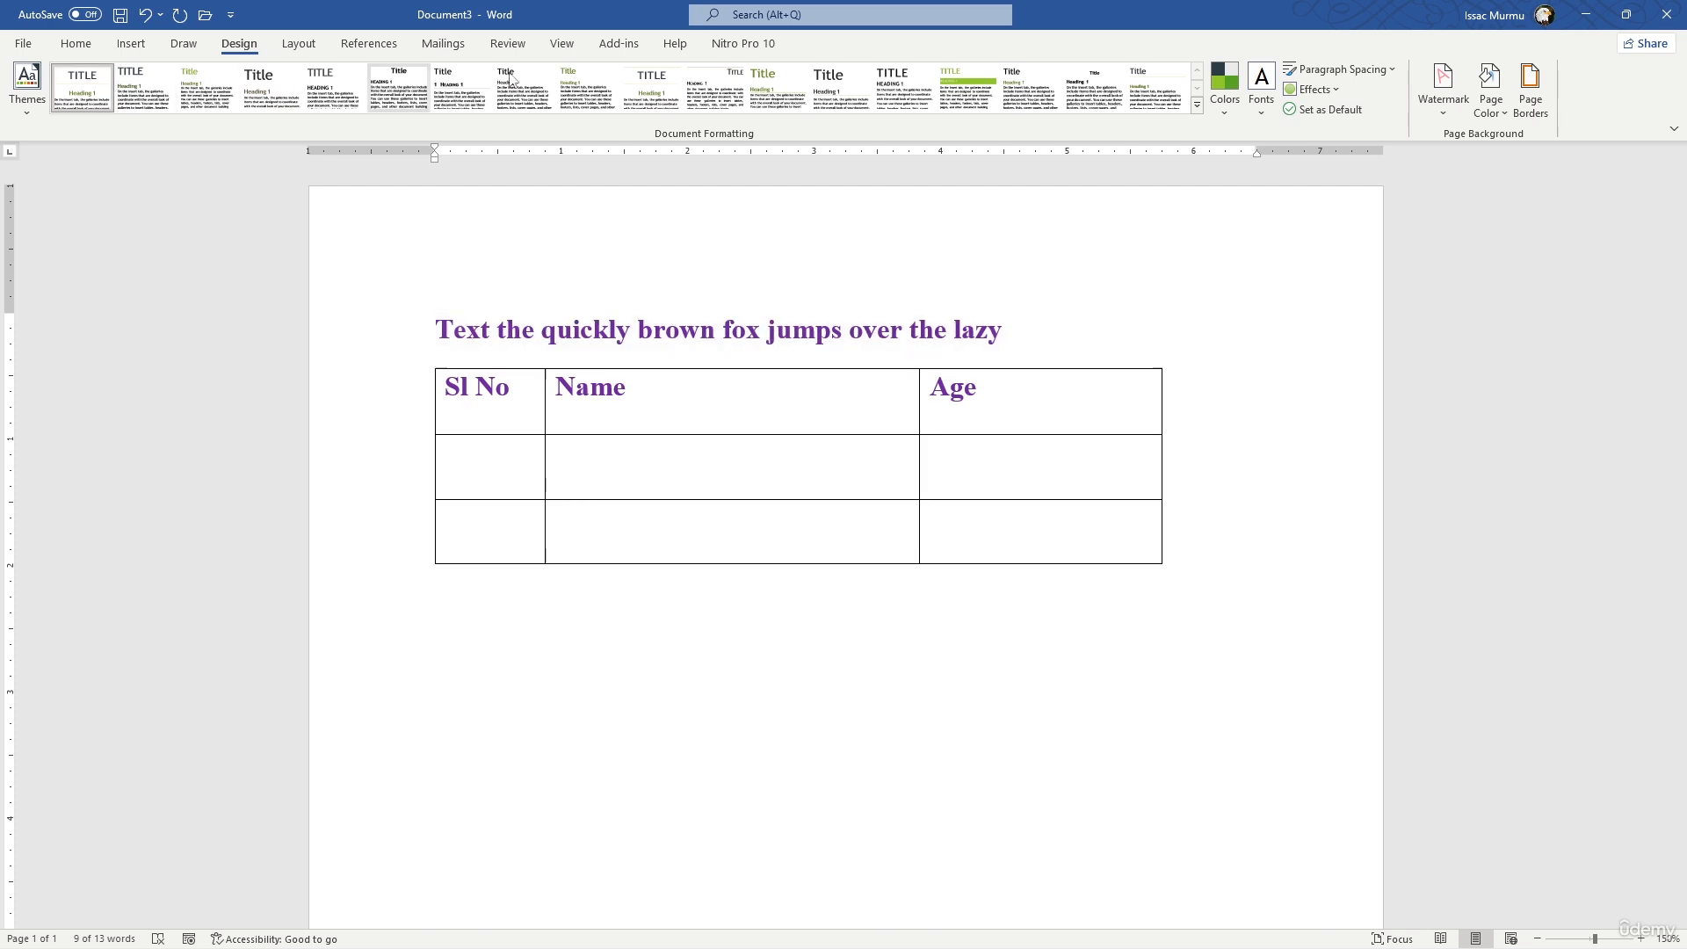
left_click(982, 599)
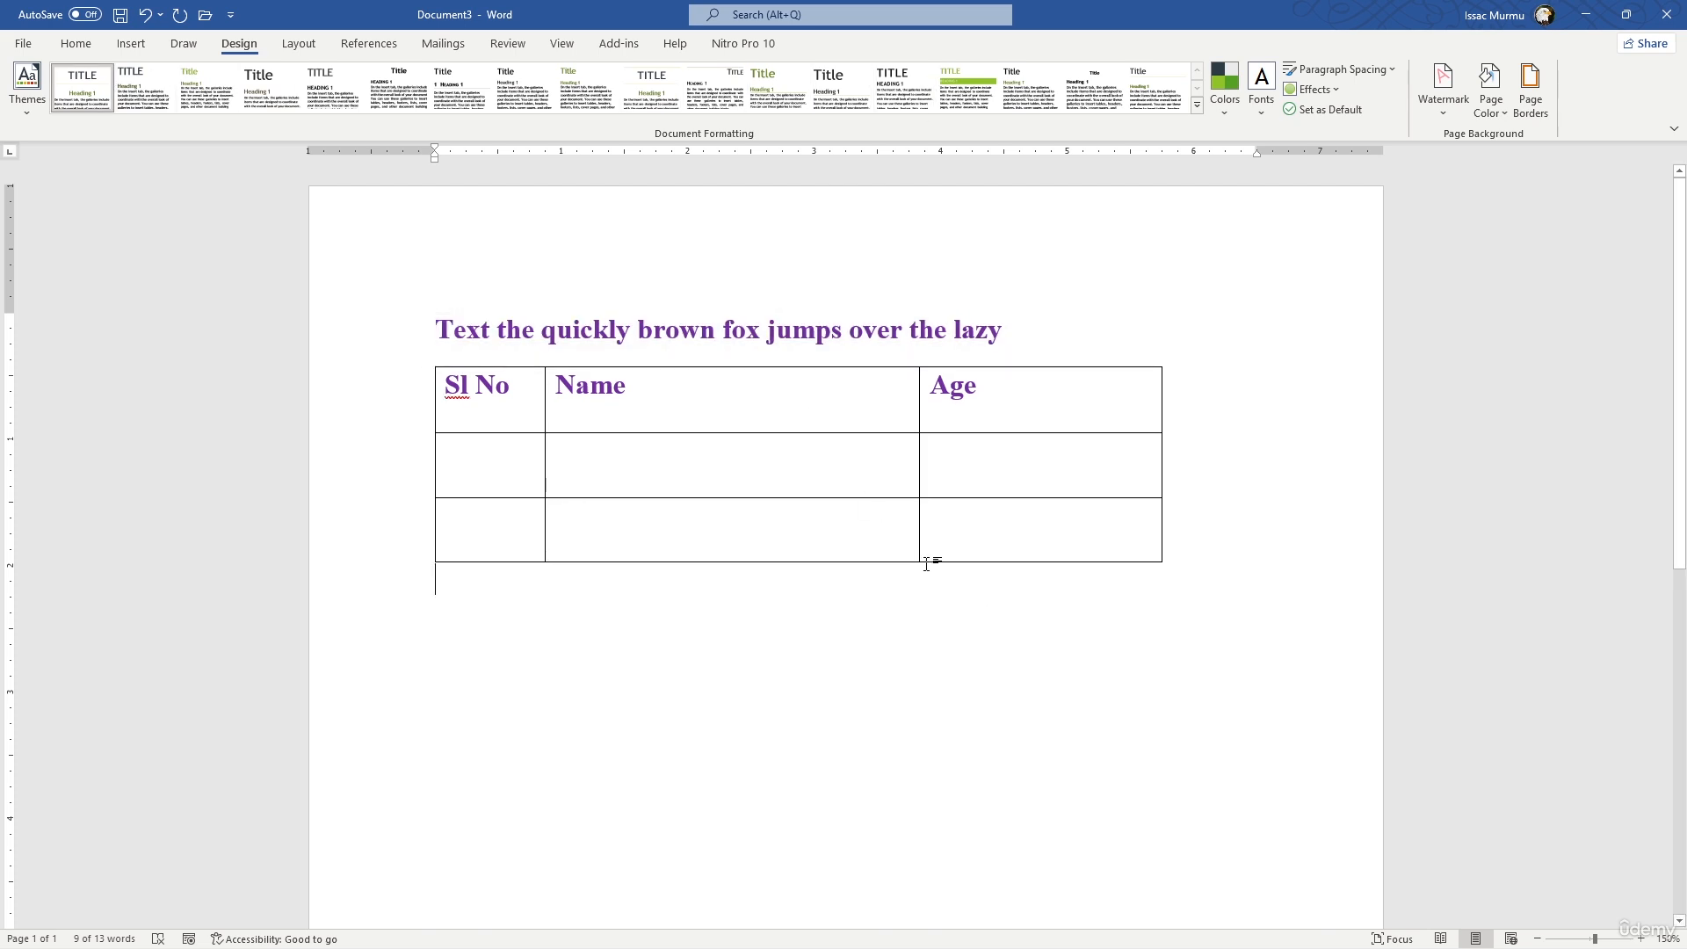
- Apply the Organic theme to the document
left_click(316, 195)
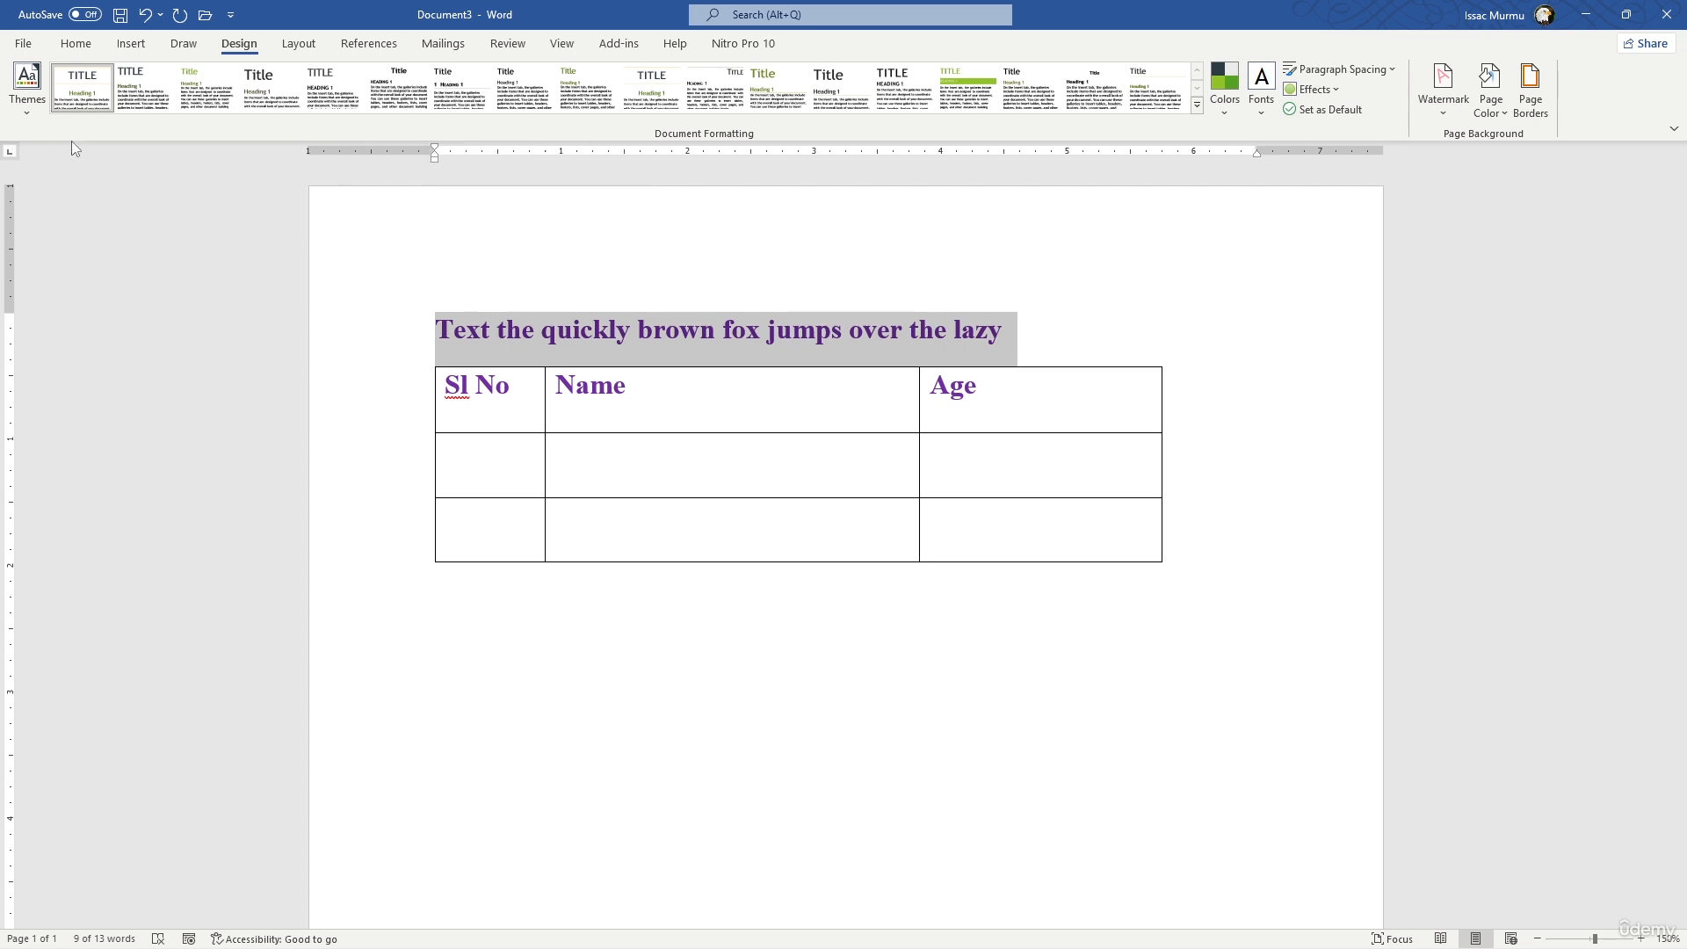
left_click(25, 114)
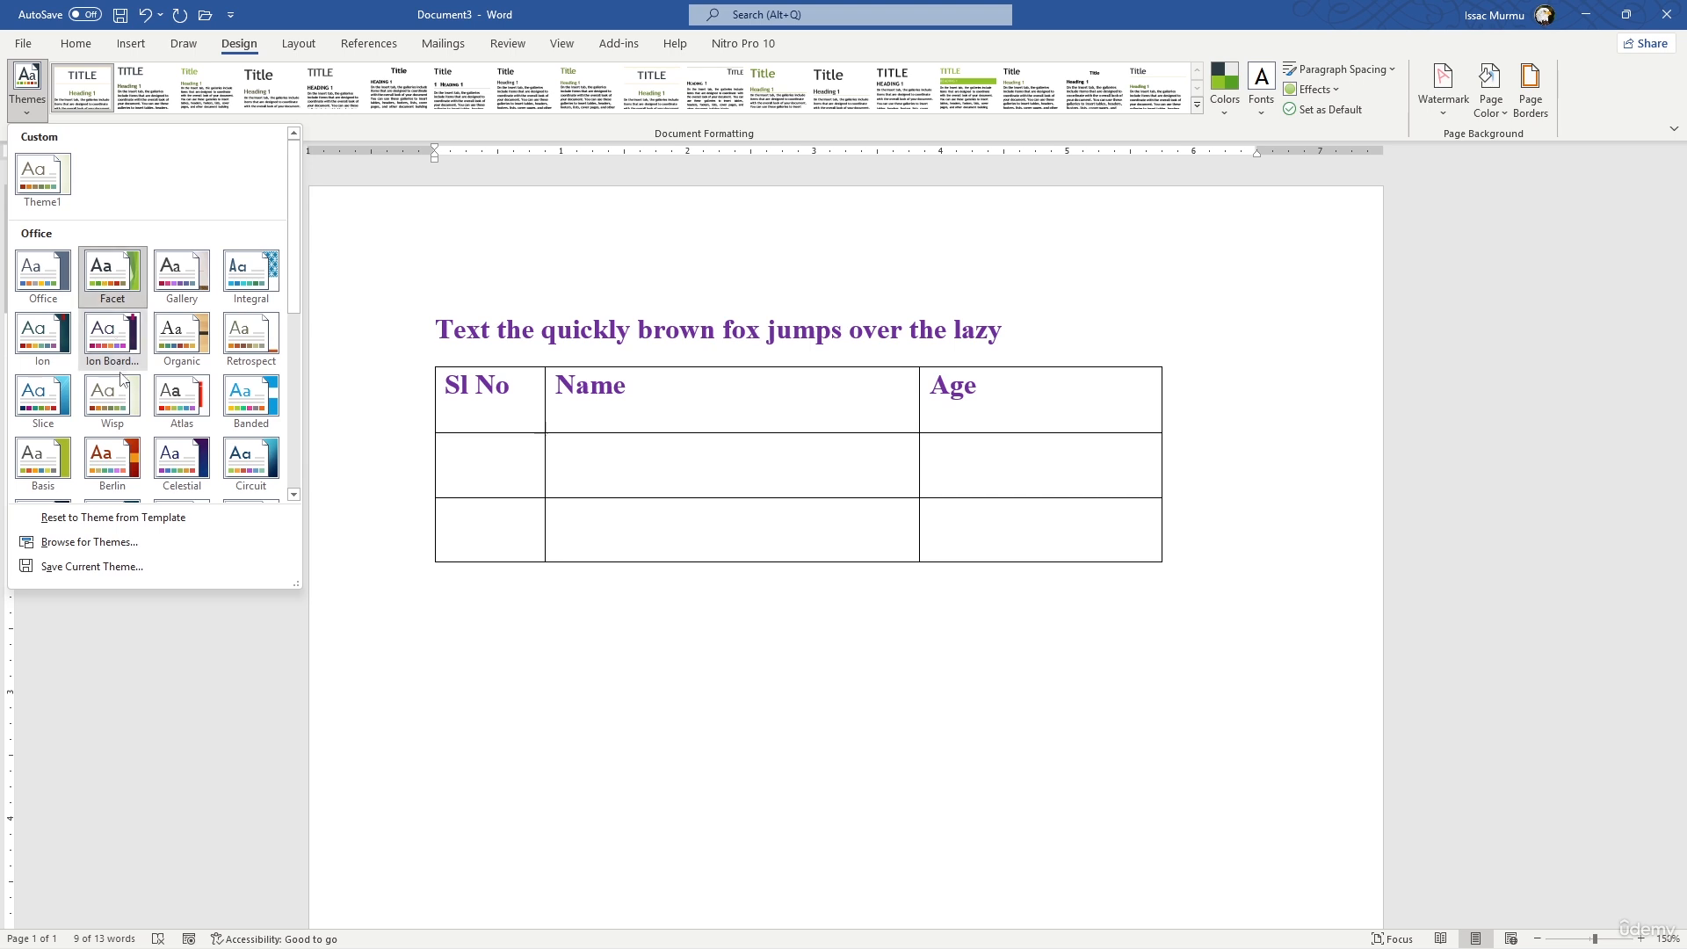
scroll(219, 413, "down", 5)
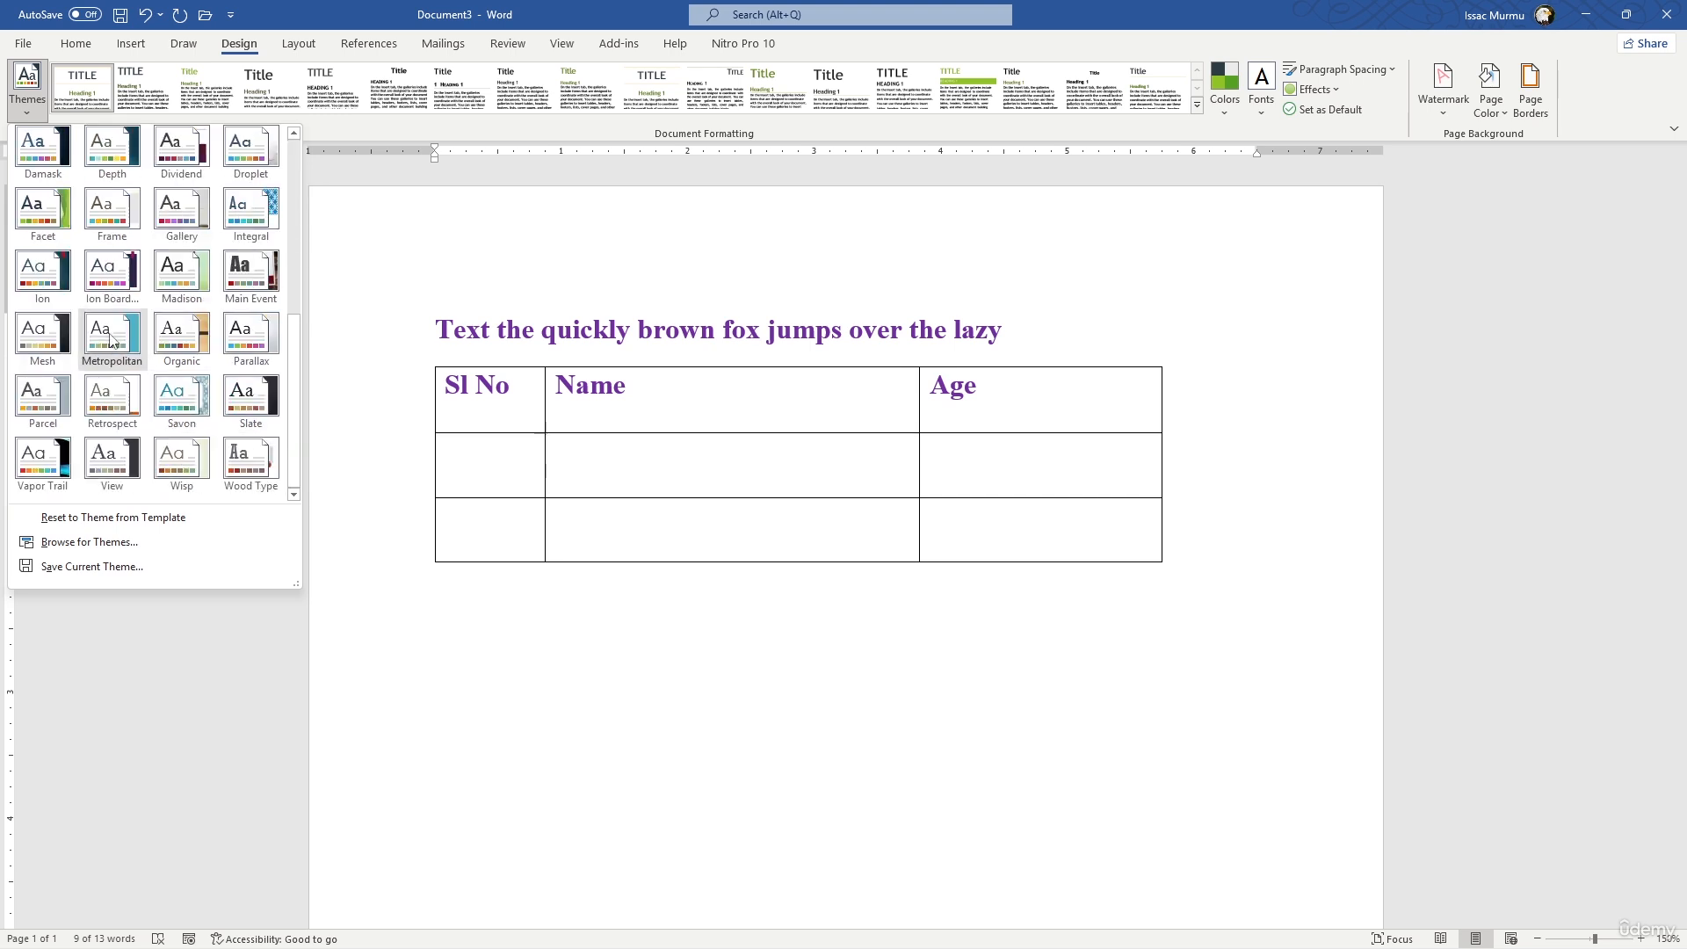
left_click(180, 344)
left_click(530, 250)
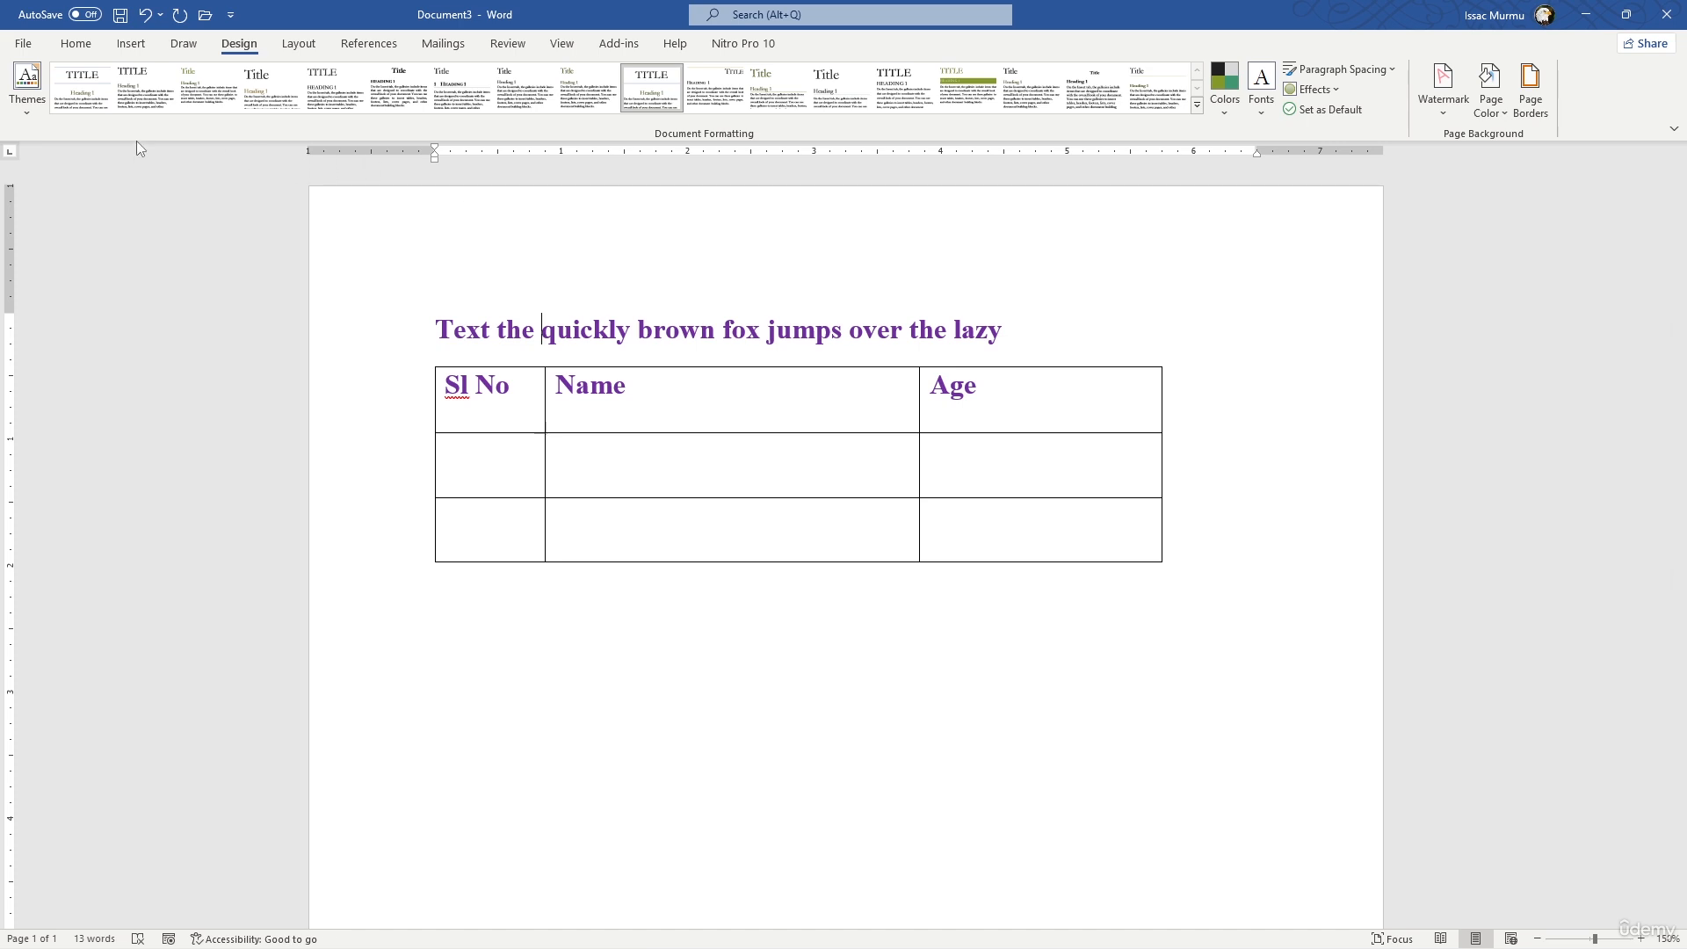
- Try the style set with the large title, and apply the neighboring one with all-caps title and heading
left_click(272, 88)
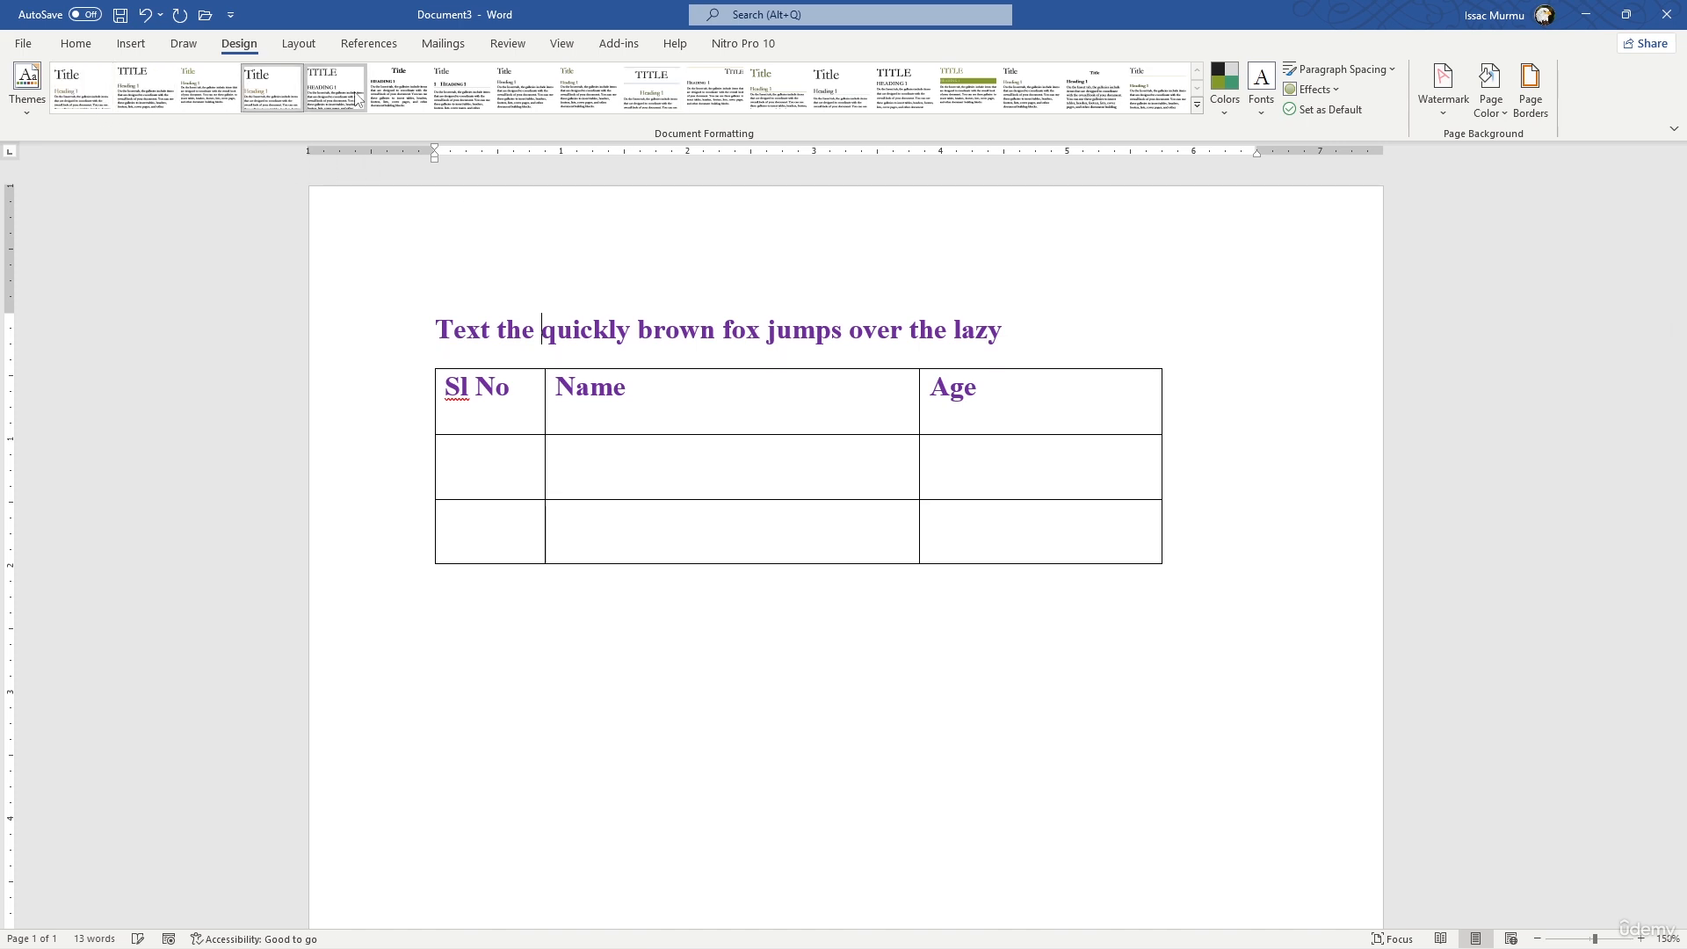
left_click(355, 99)
left_click(1168, 459)
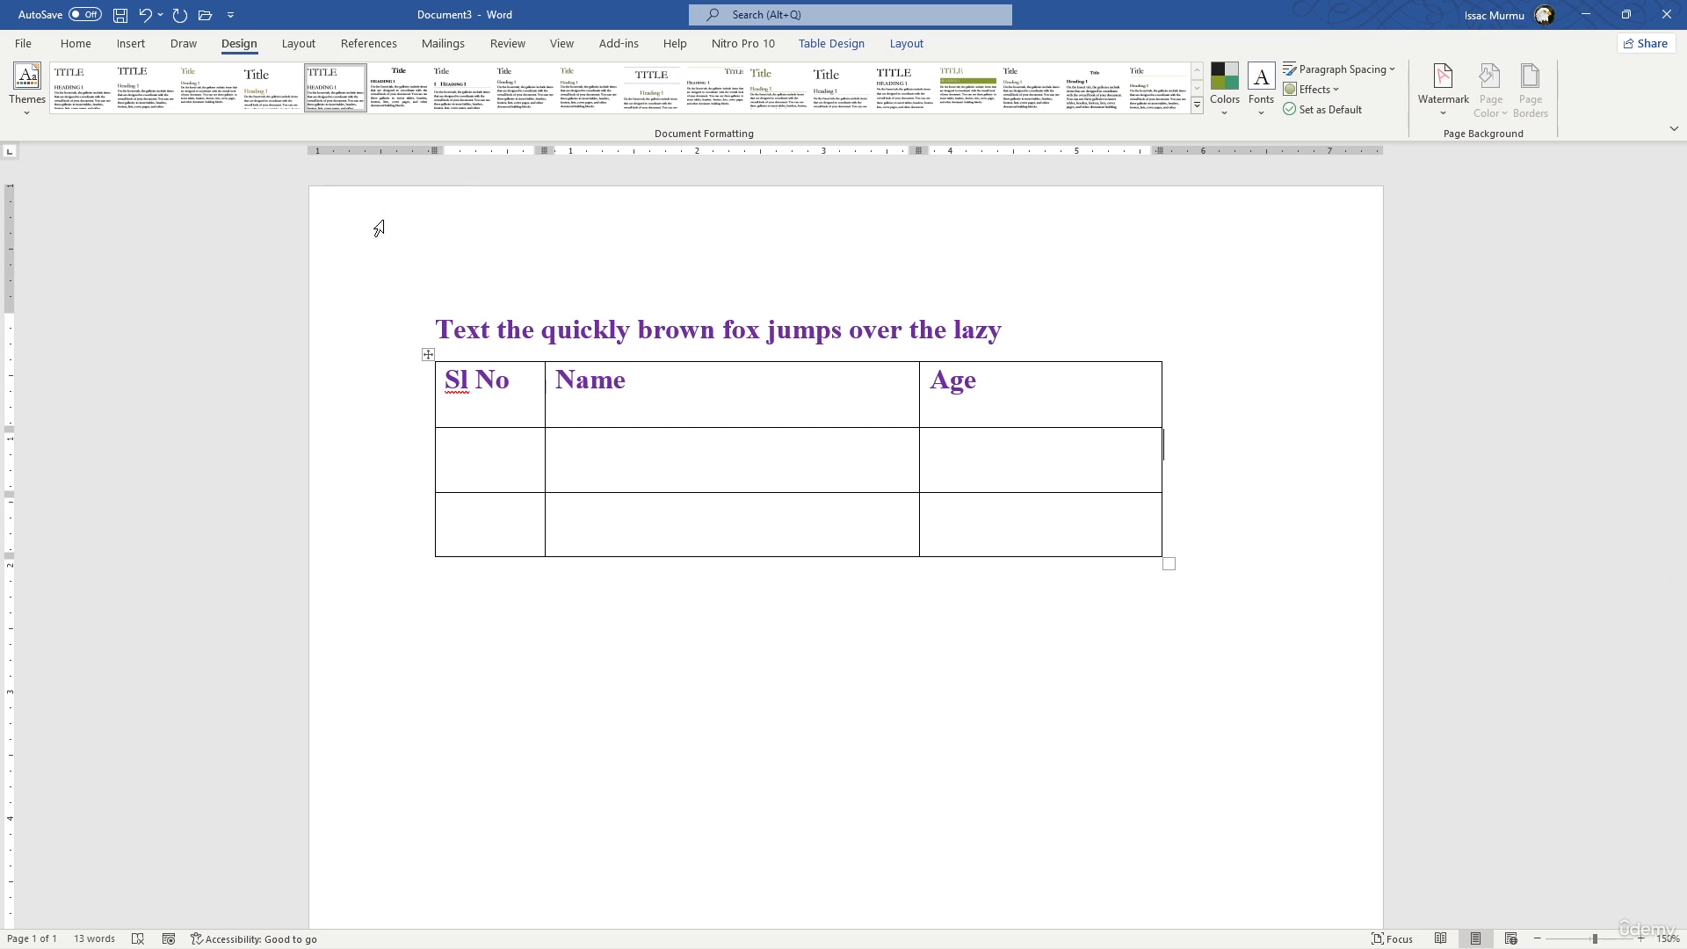
- Set the document theme to Office
left_click(437, 327)
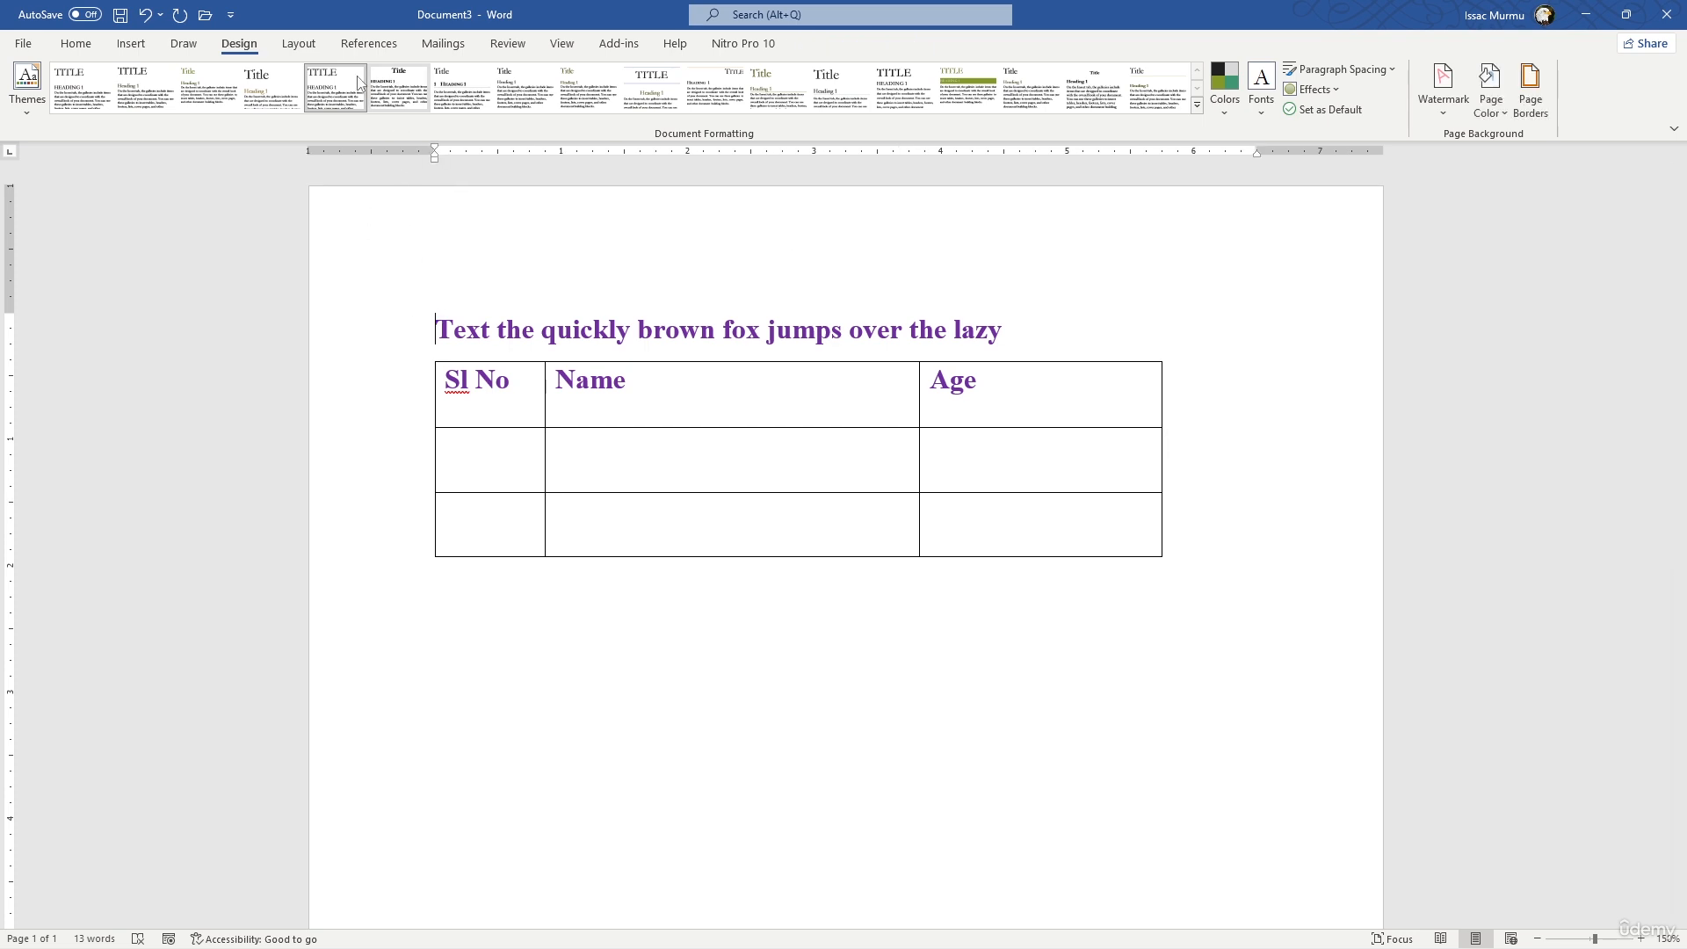
left_click(23, 120)
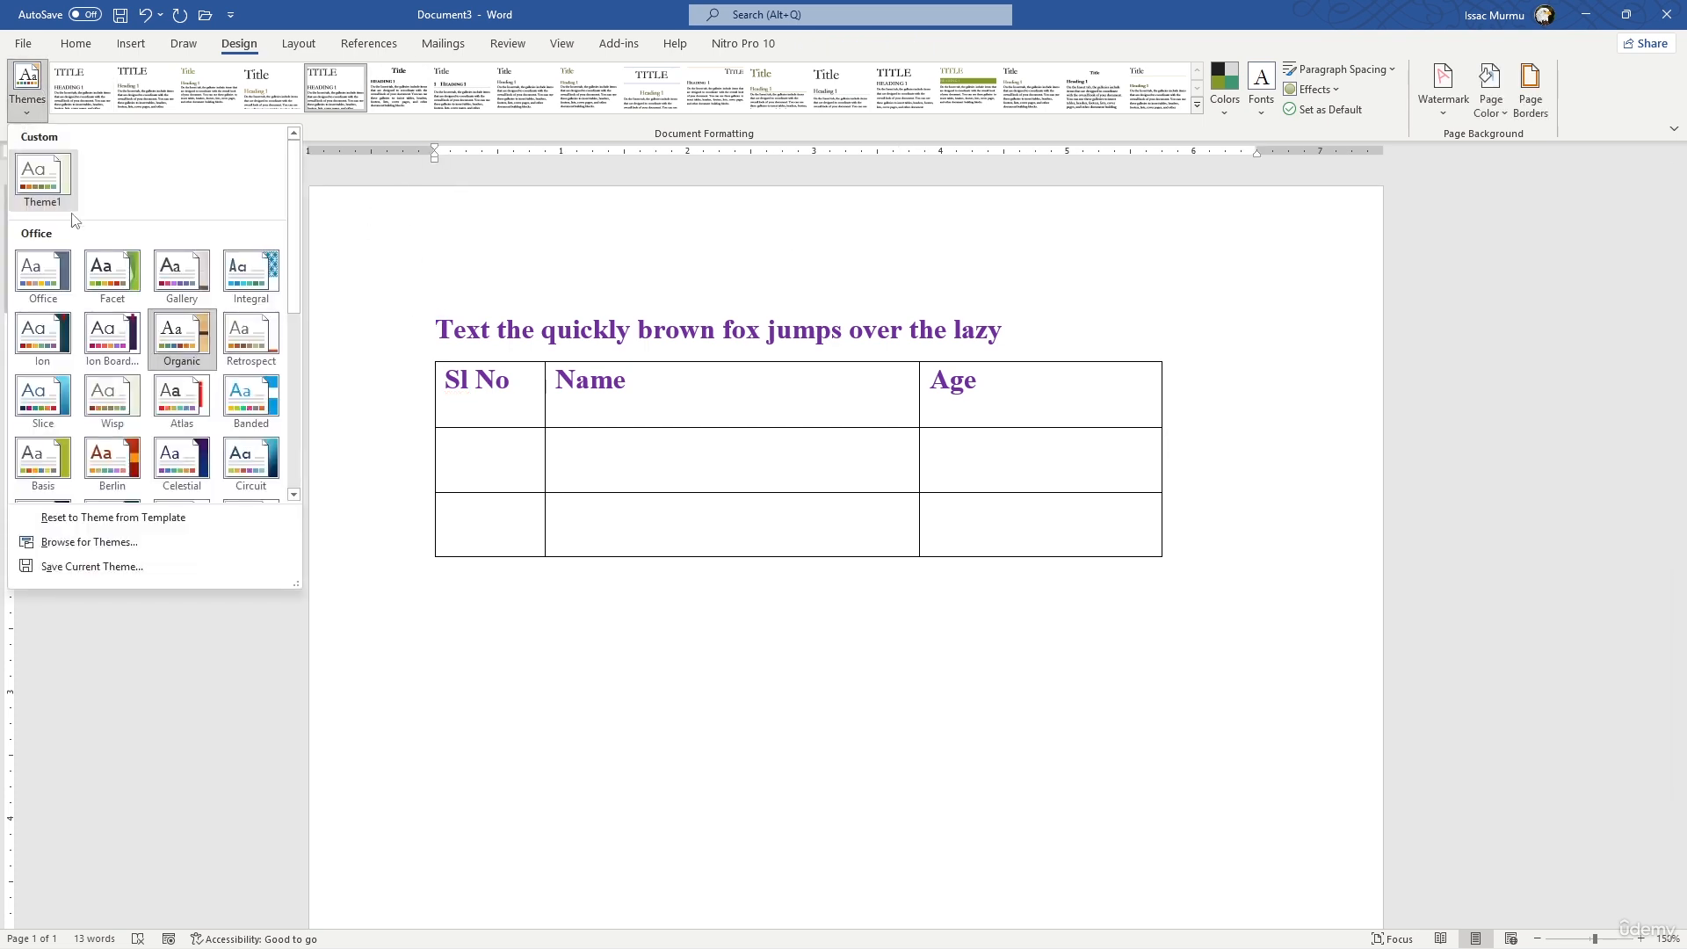
left_click(39, 290)
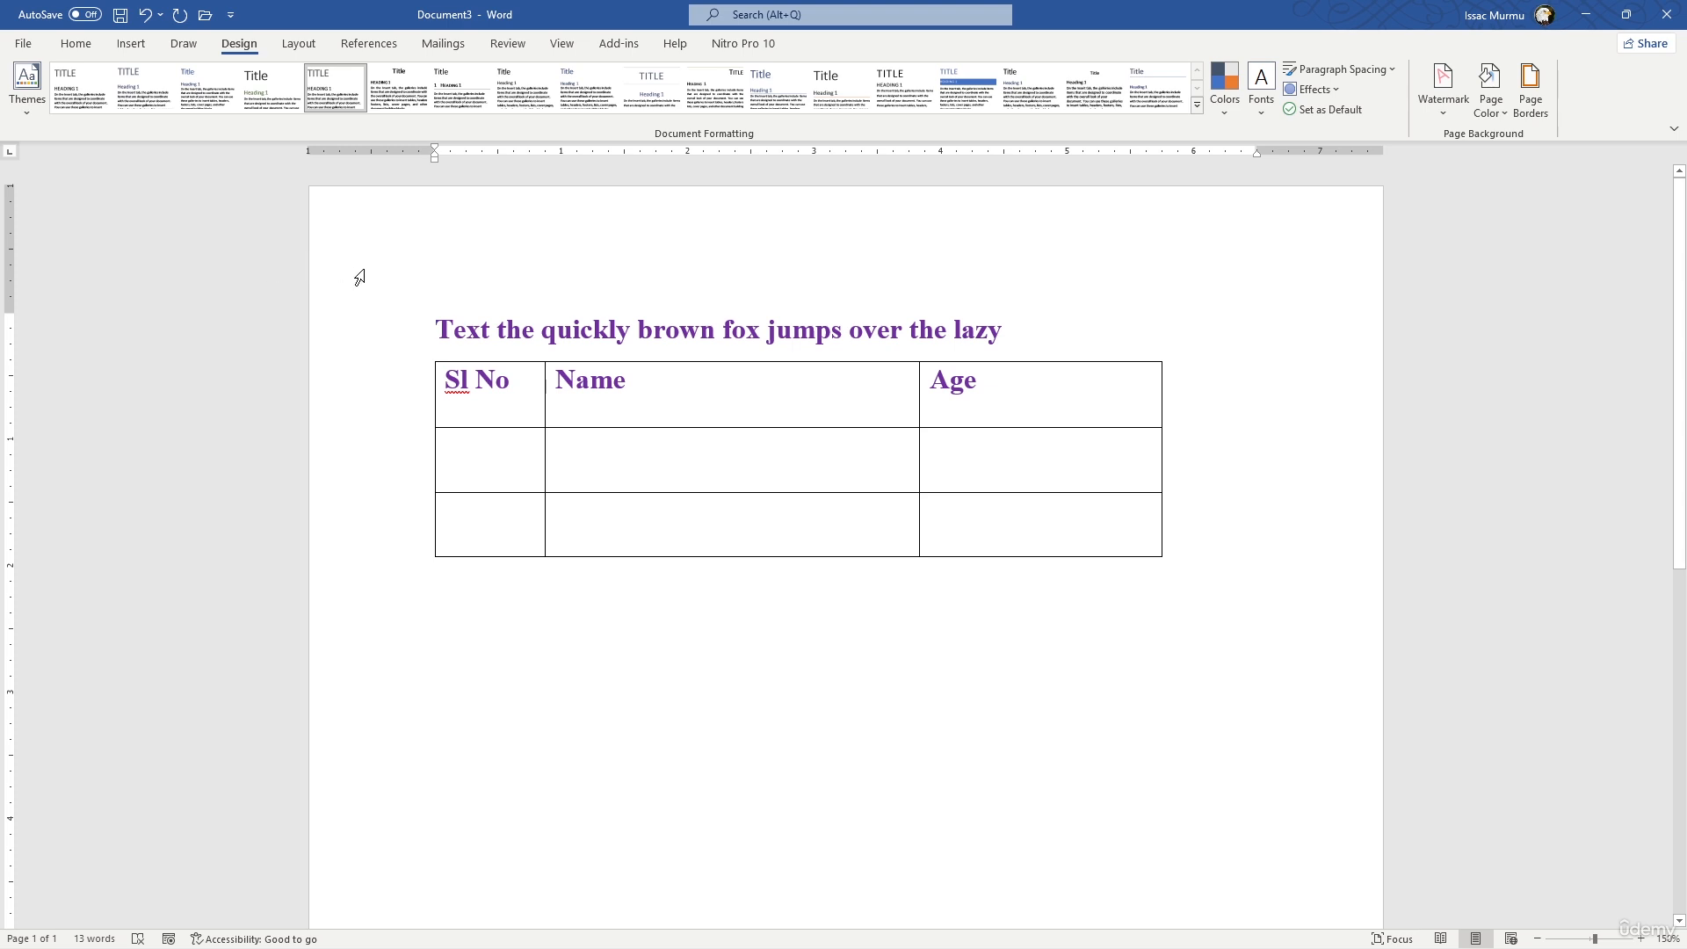
- Try the Narrow 0.5-inch page margins and restore the Normal 1-inch margins
left_click(303, 46)
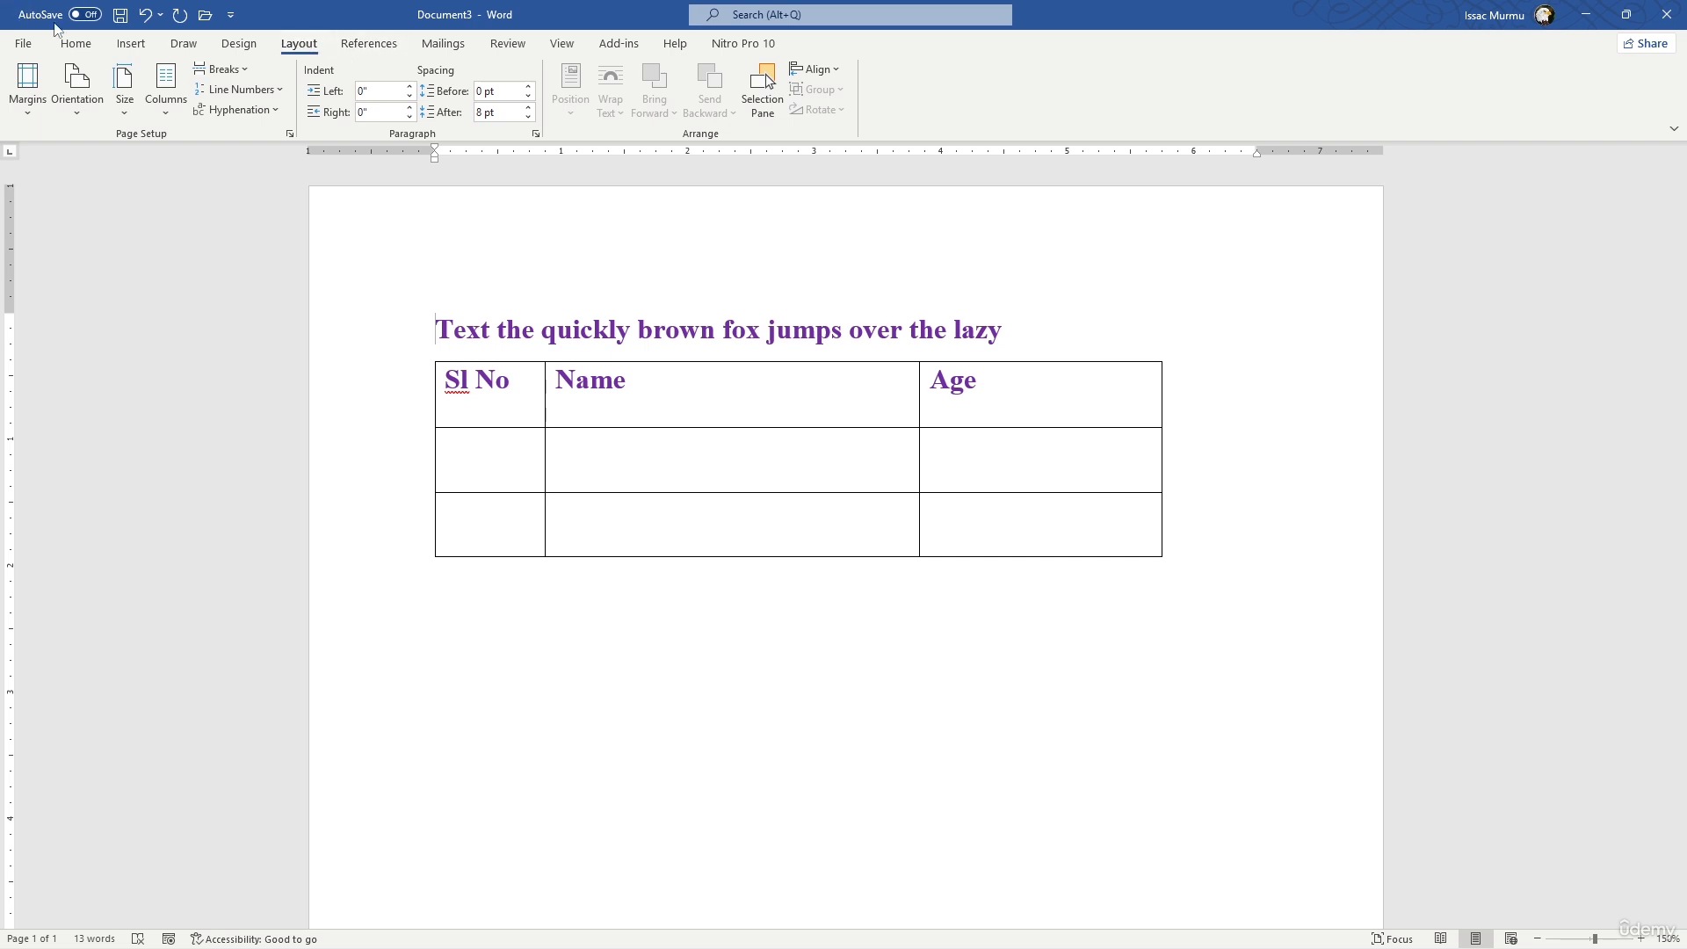
left_click(275, 110)
left_click(274, 110)
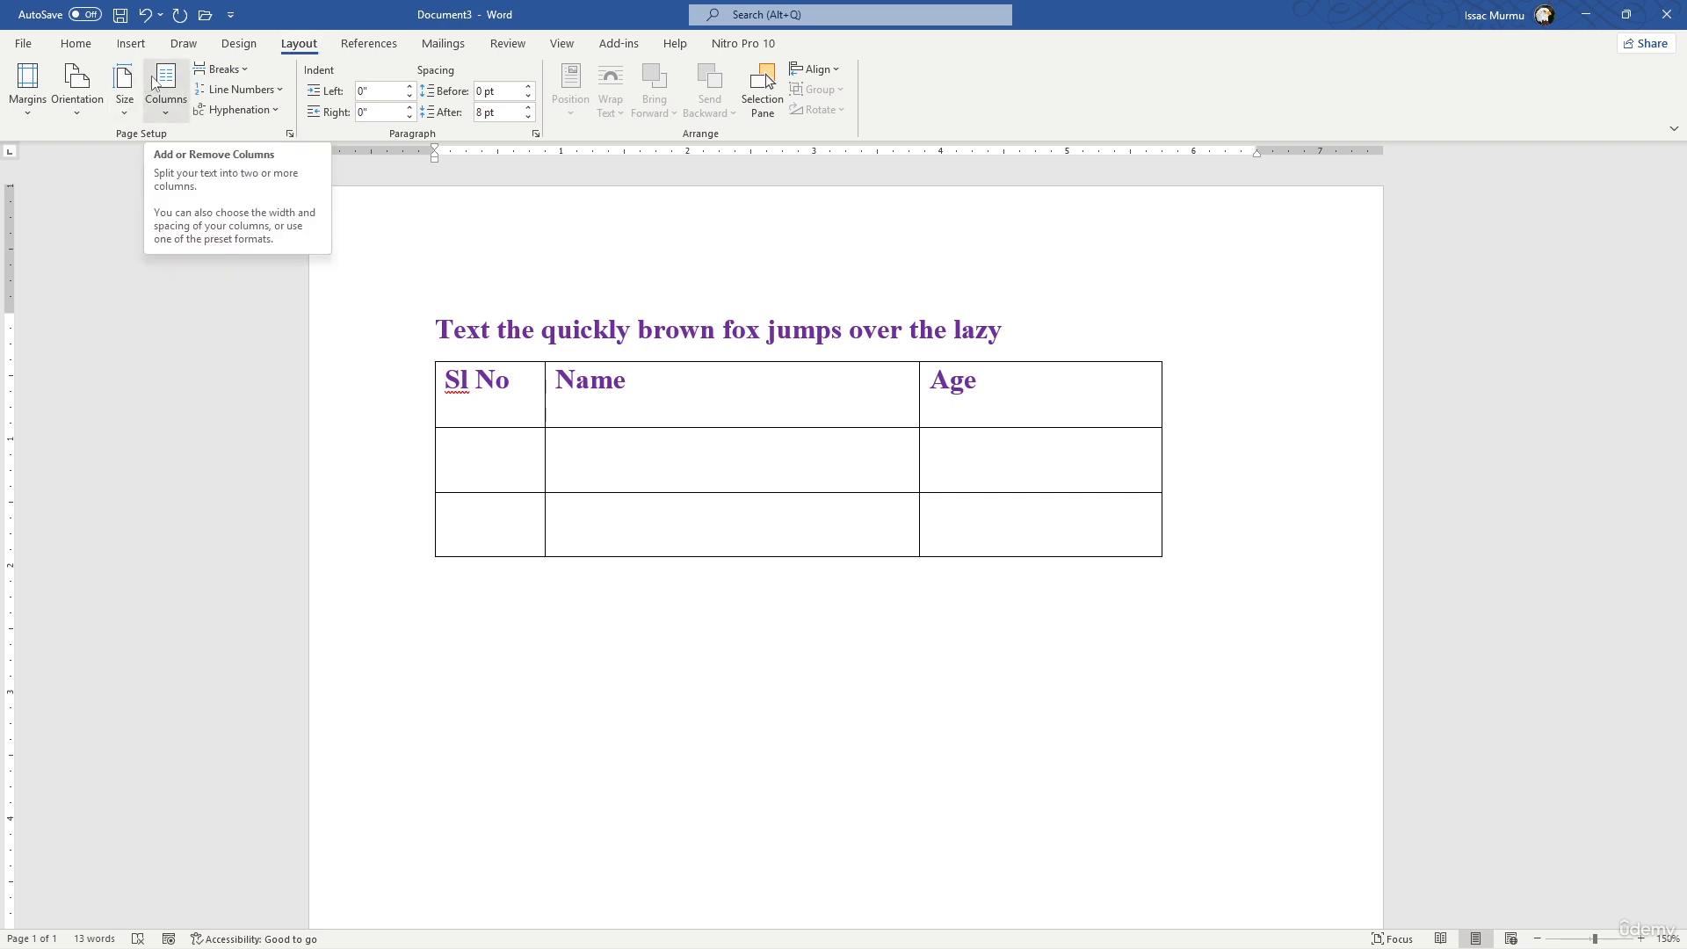
left_click(39, 109)
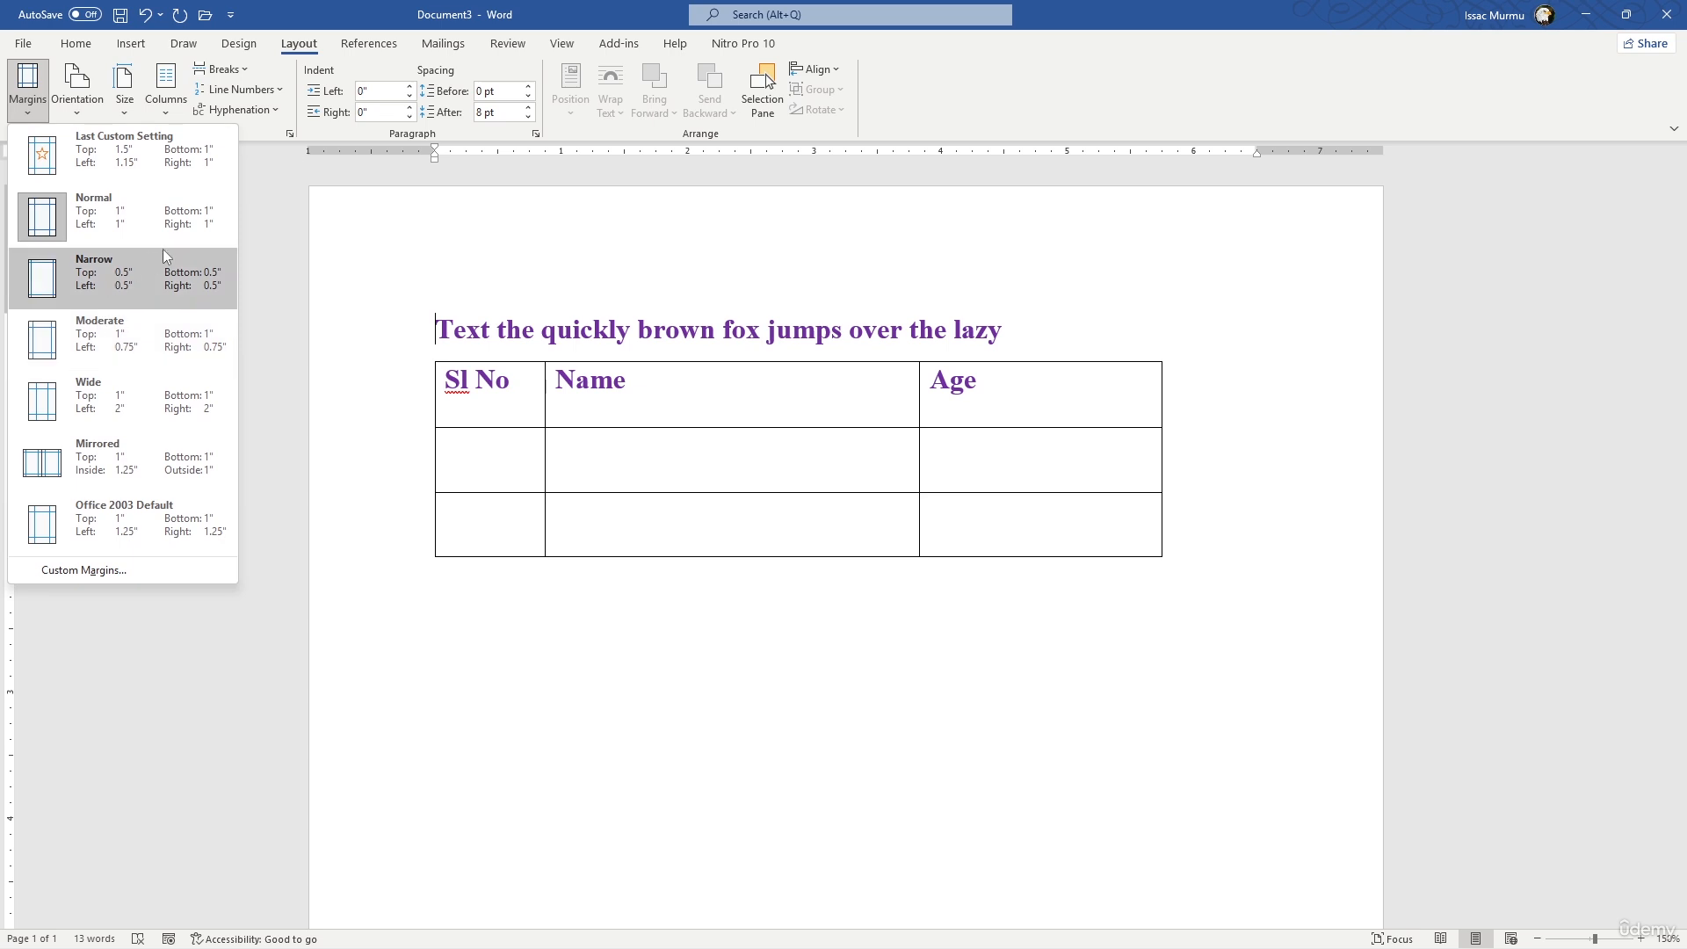
left_click(104, 271)
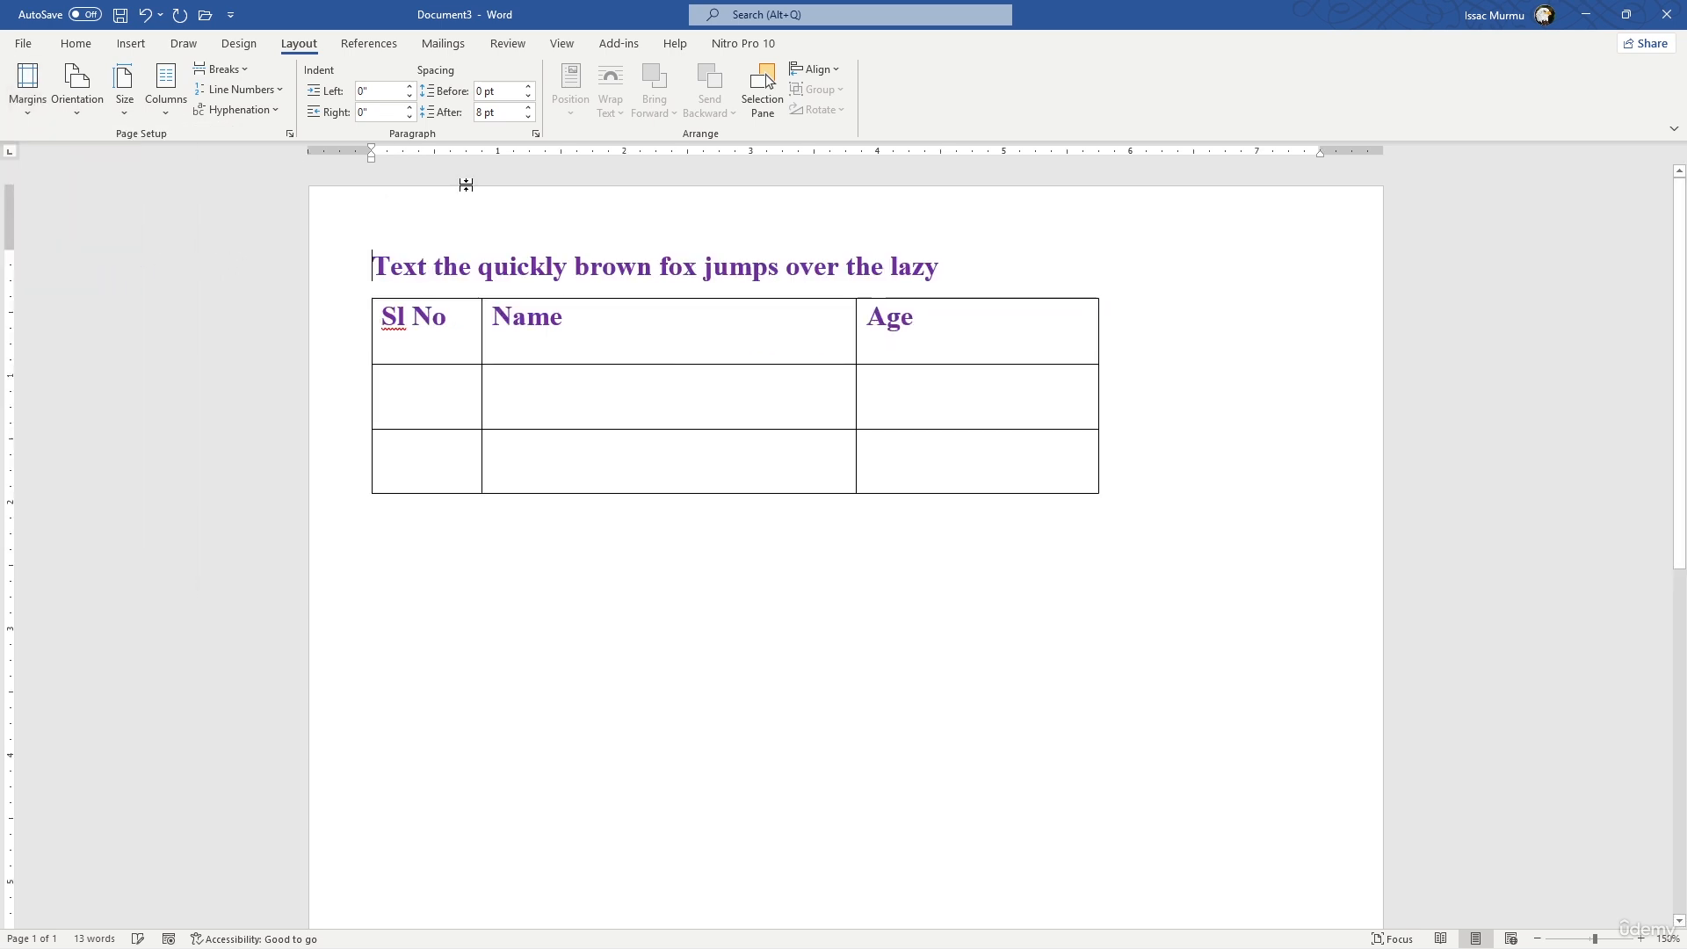
left_click(28, 116)
left_click(44, 215)
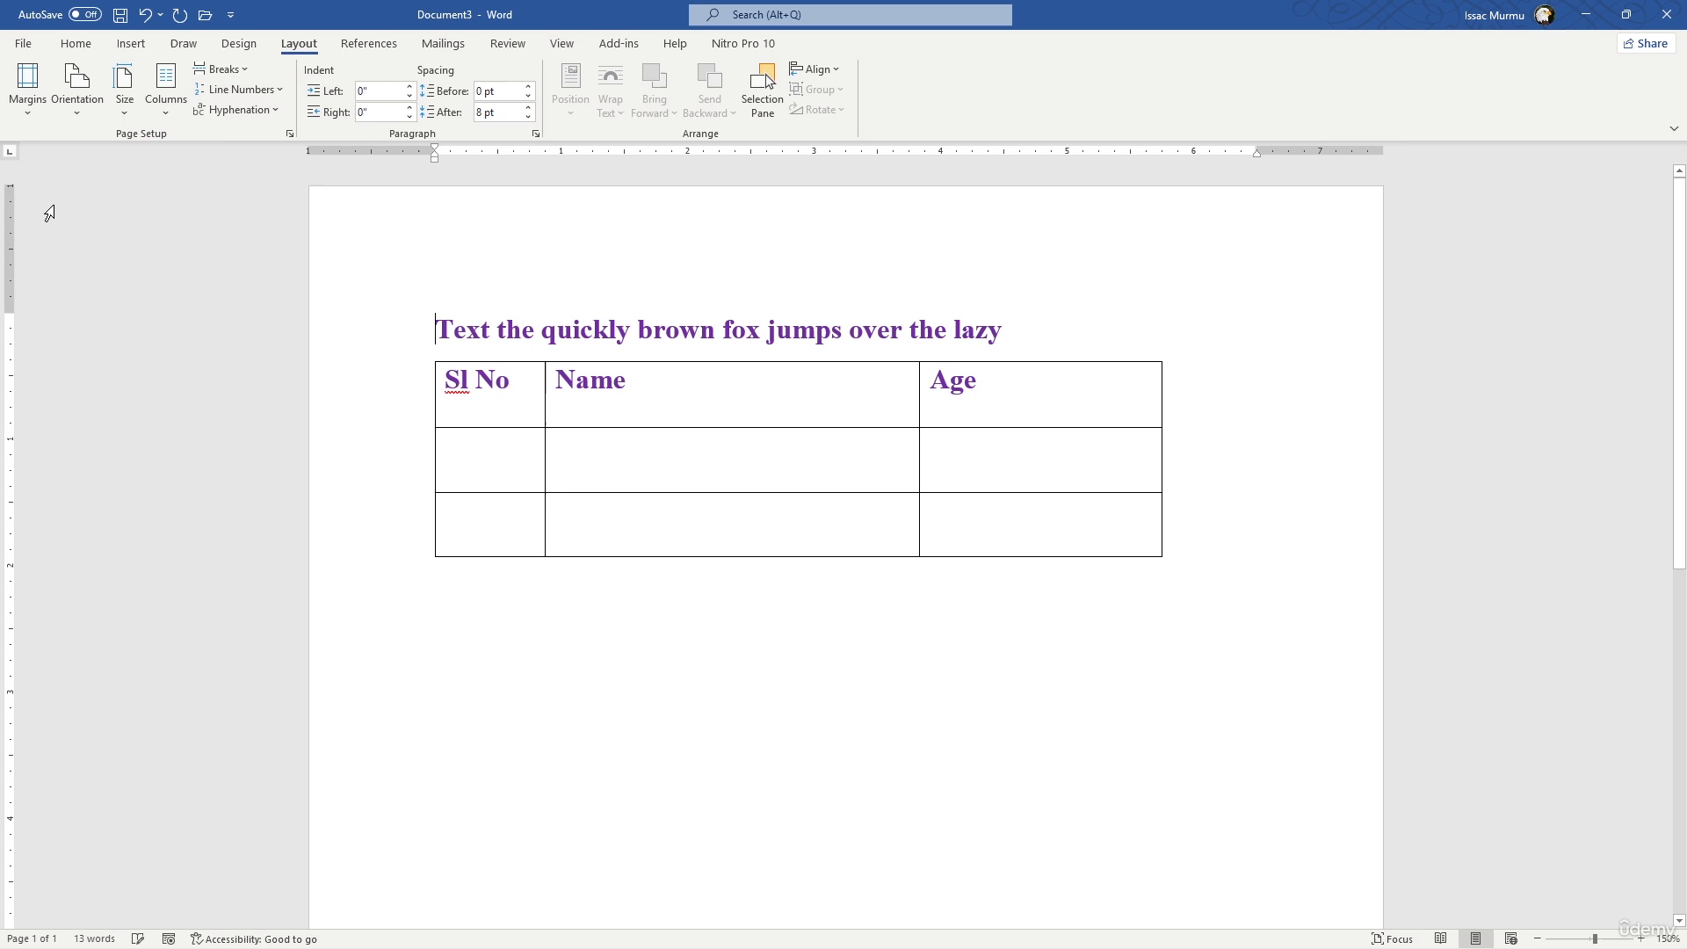
- Try the landscape page orientation with the text laid out in two and in three columns
left_click(79, 109)
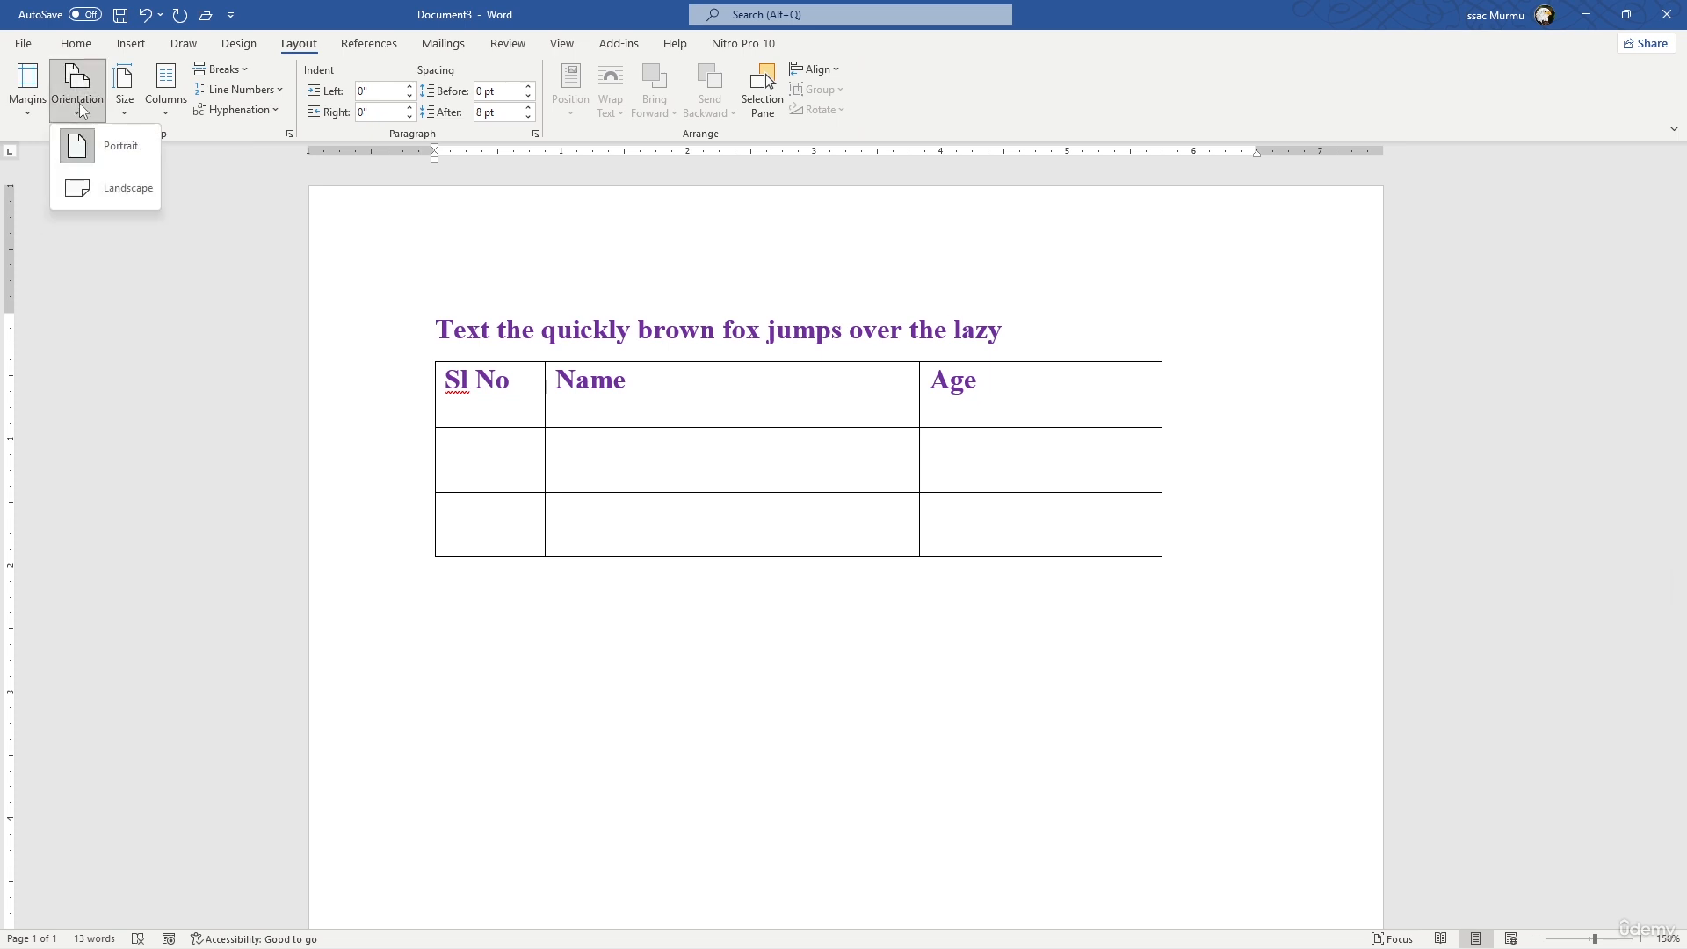
left_click(102, 191)
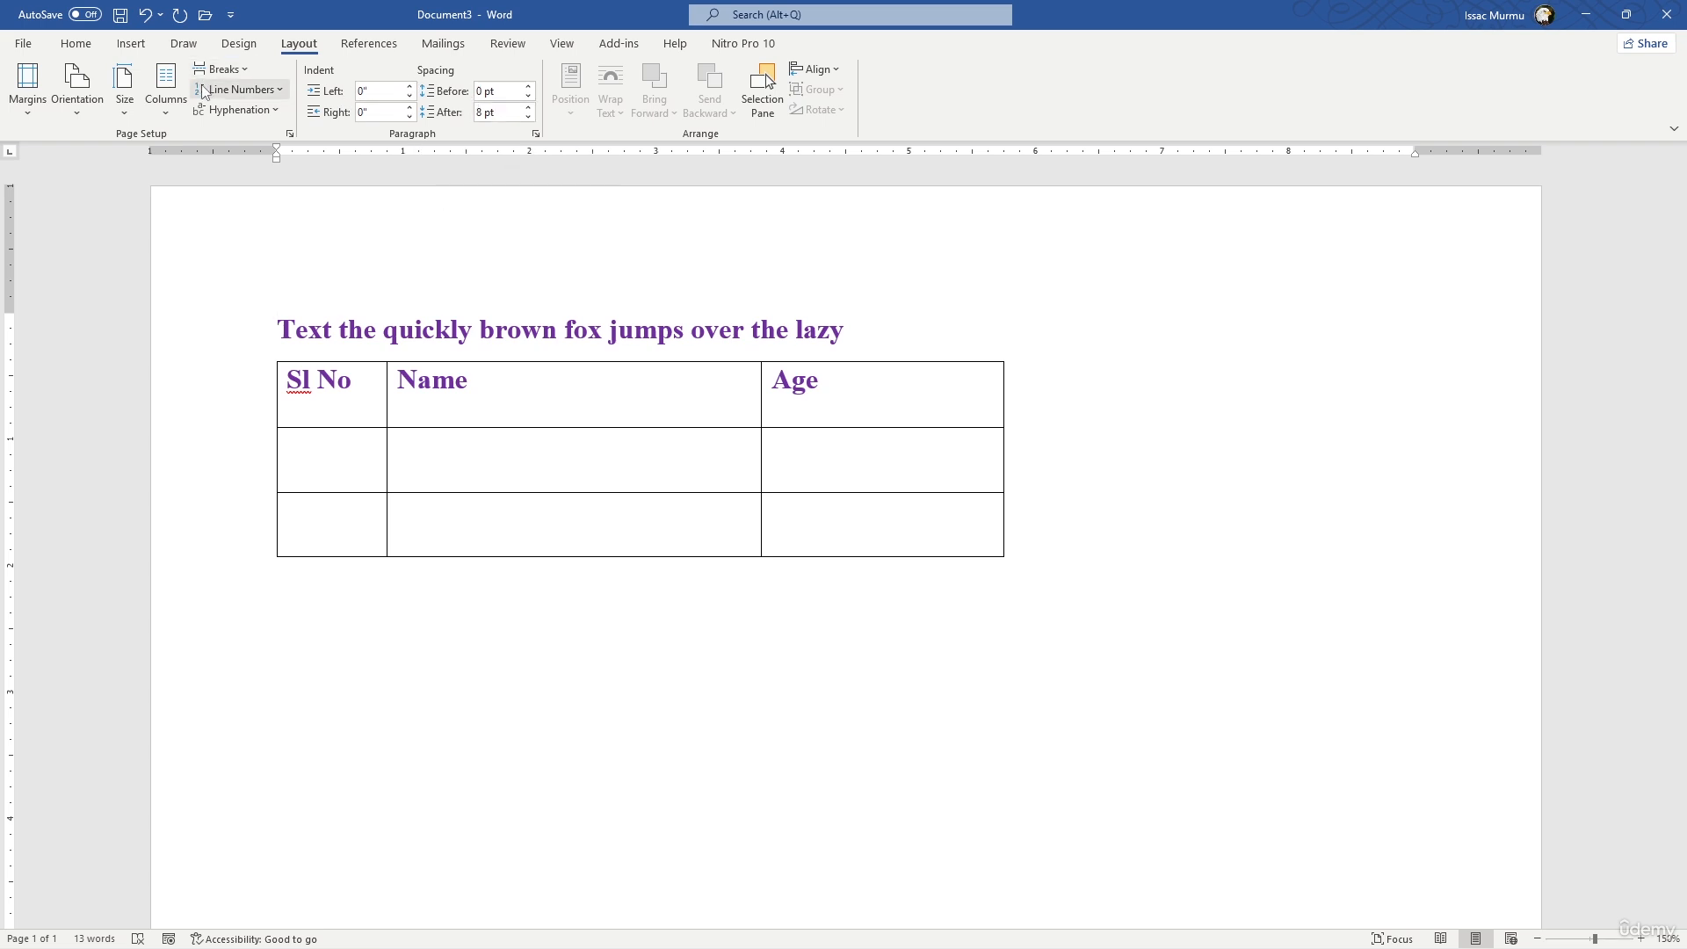
left_click(149, 113)
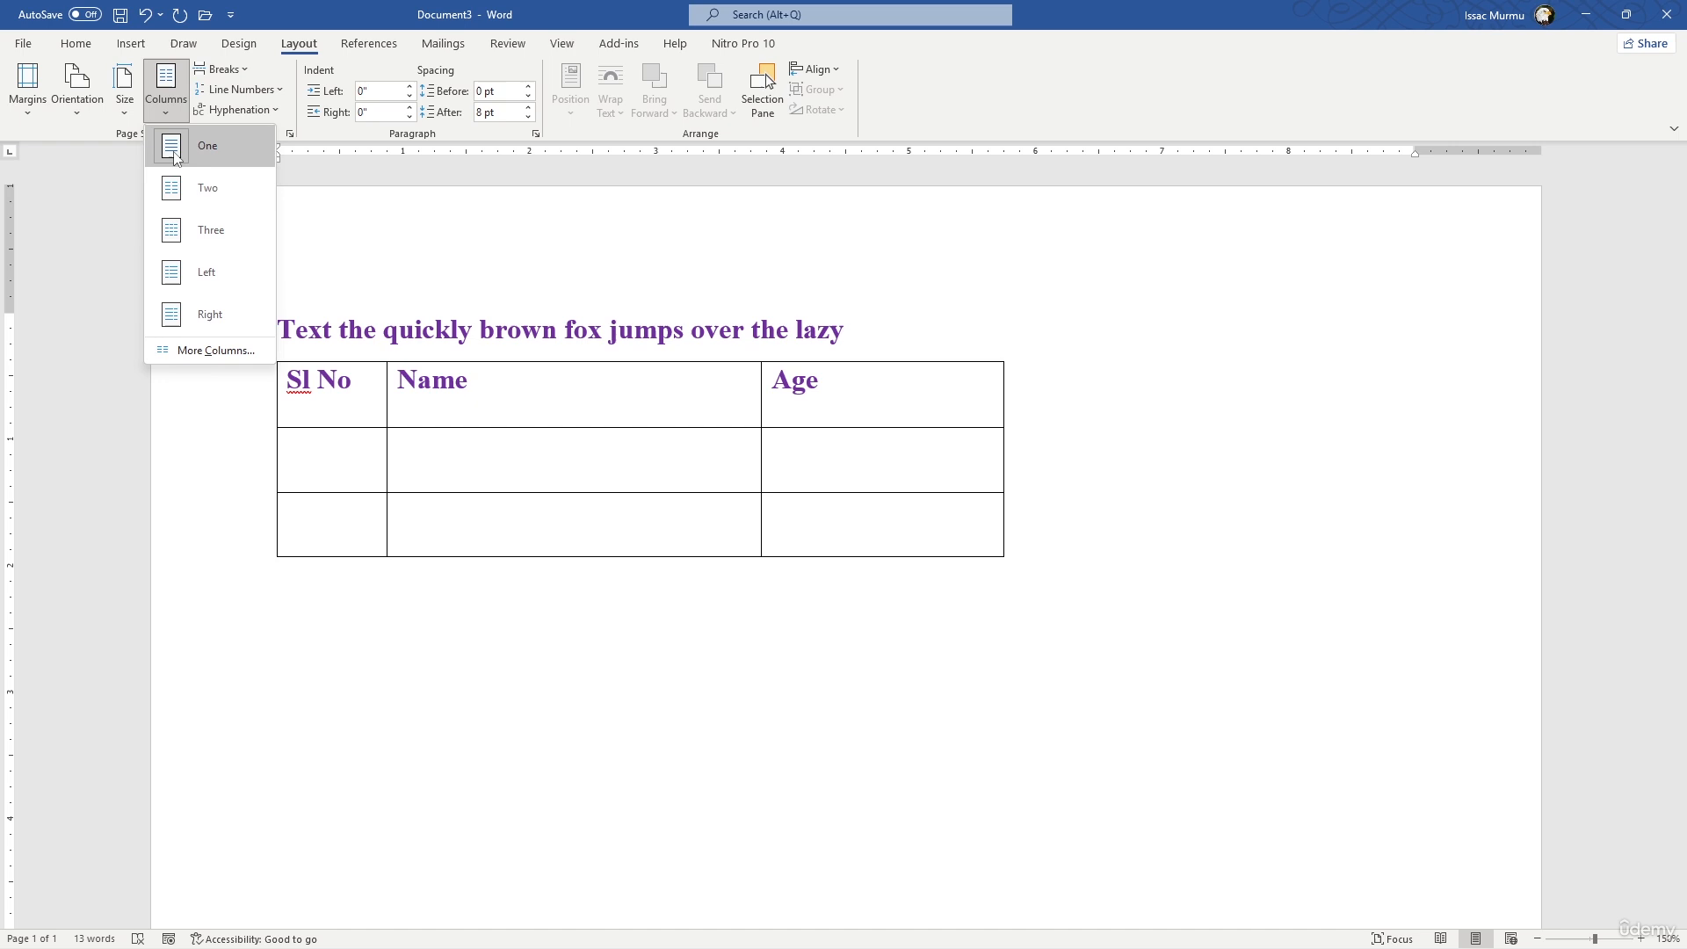
left_click(196, 199)
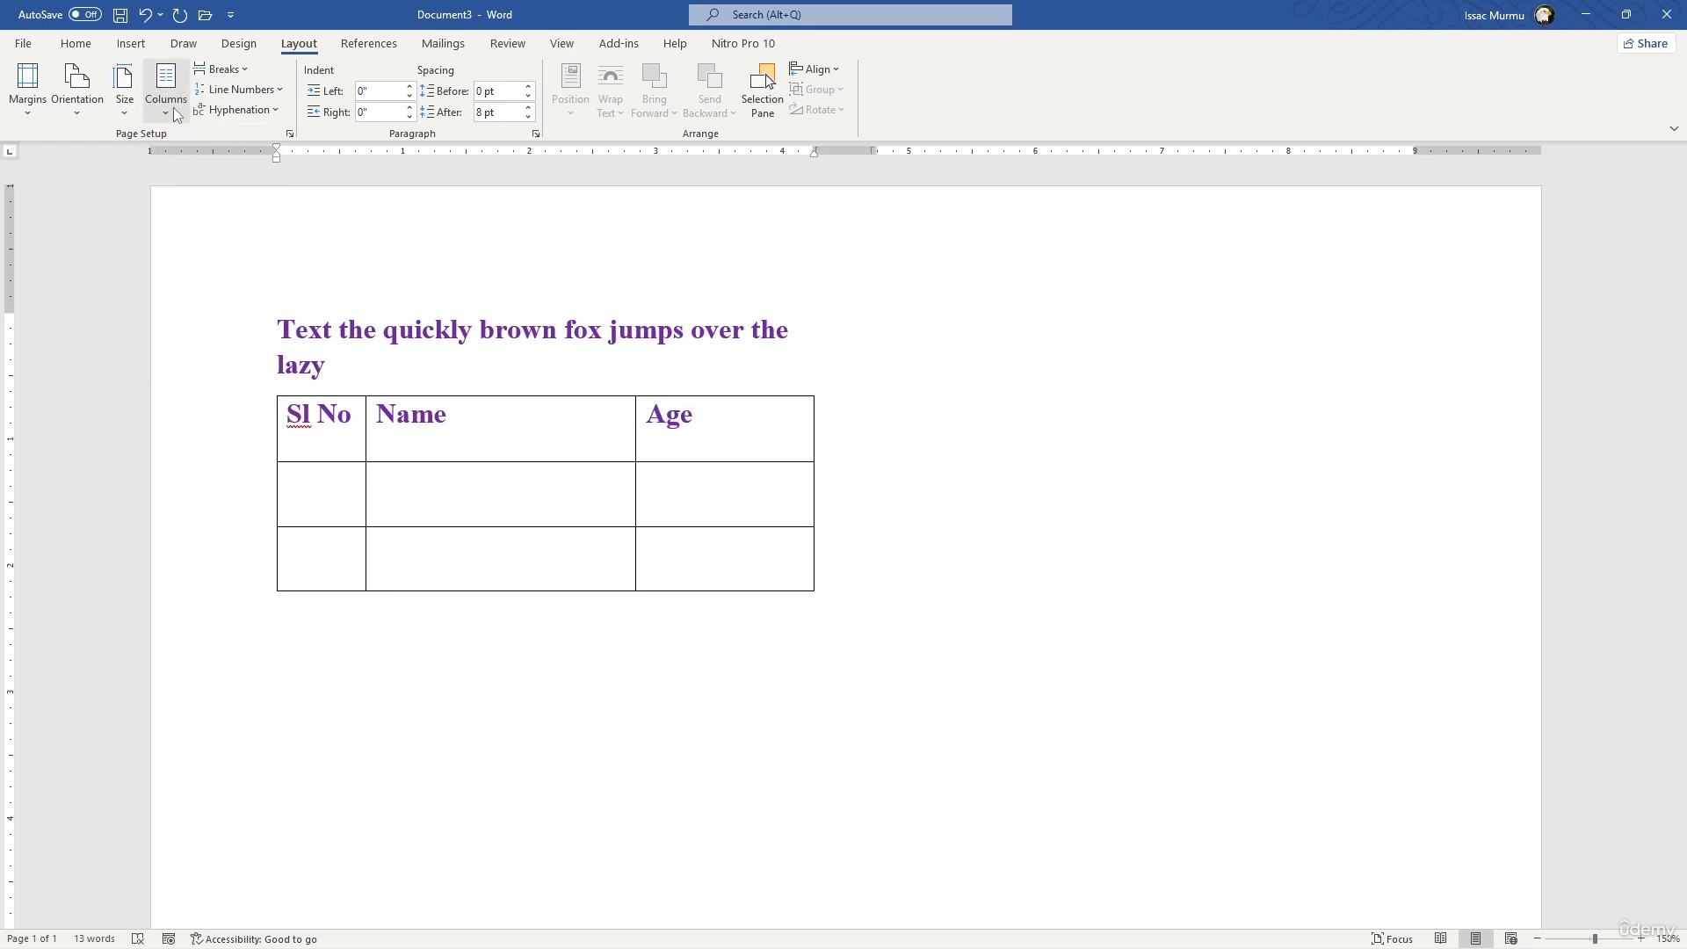
left_click(172, 110)
left_click(181, 232)
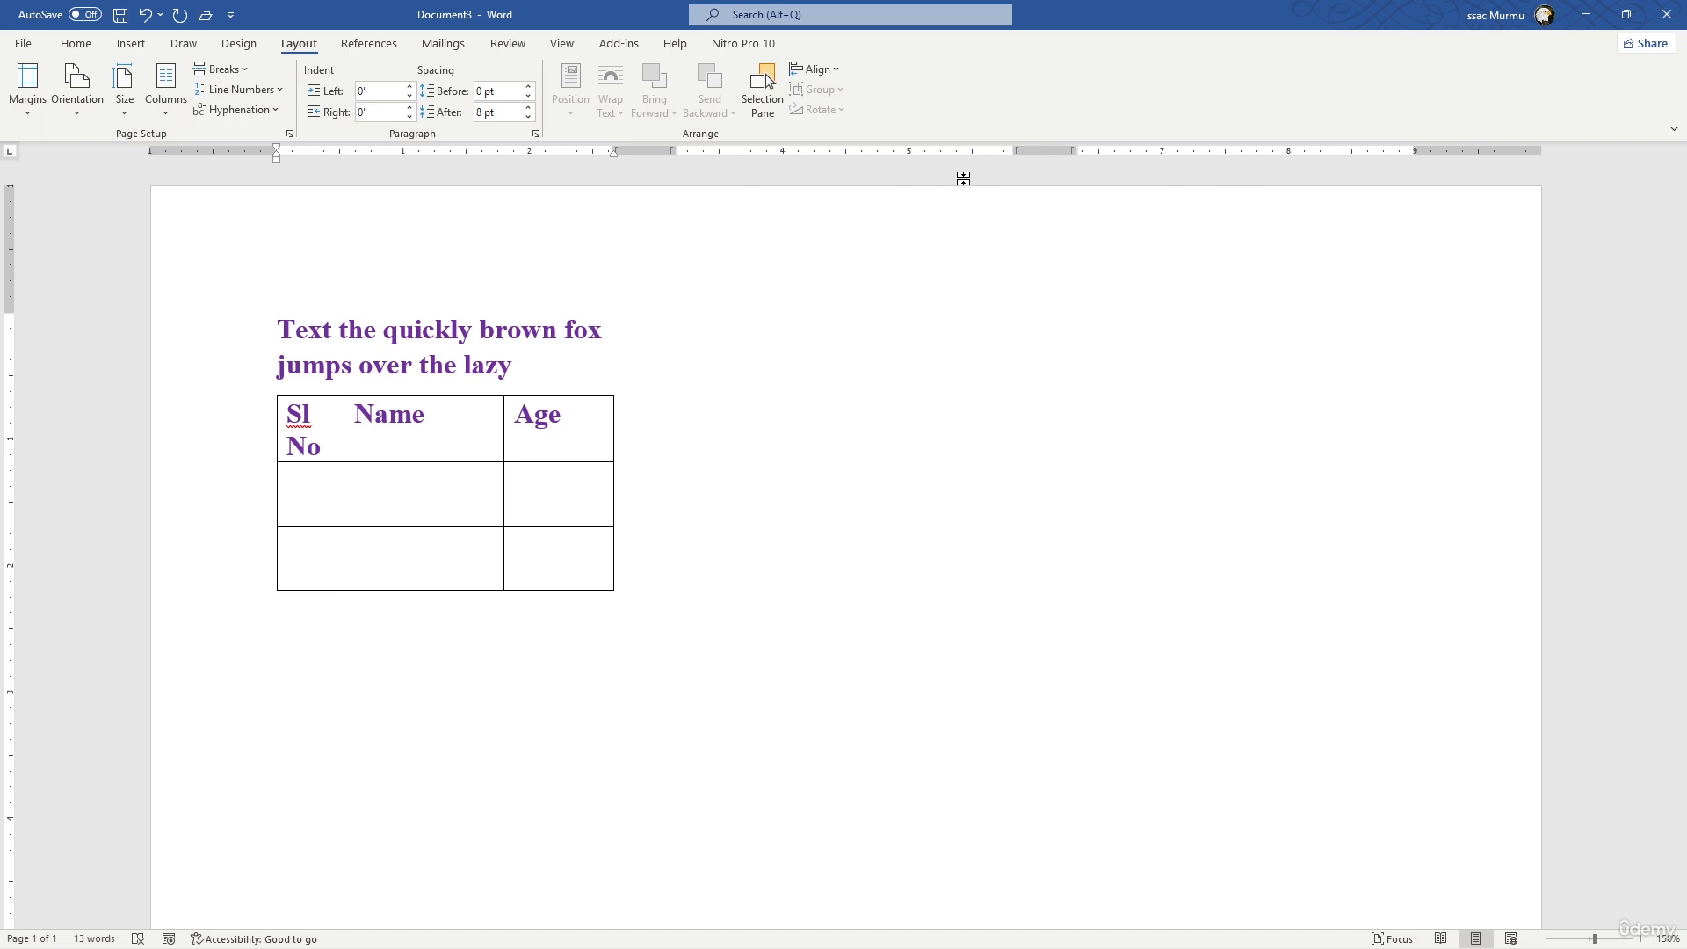
- Set the page orientation to portrait and lay the text out in two columns
left_click(79, 114)
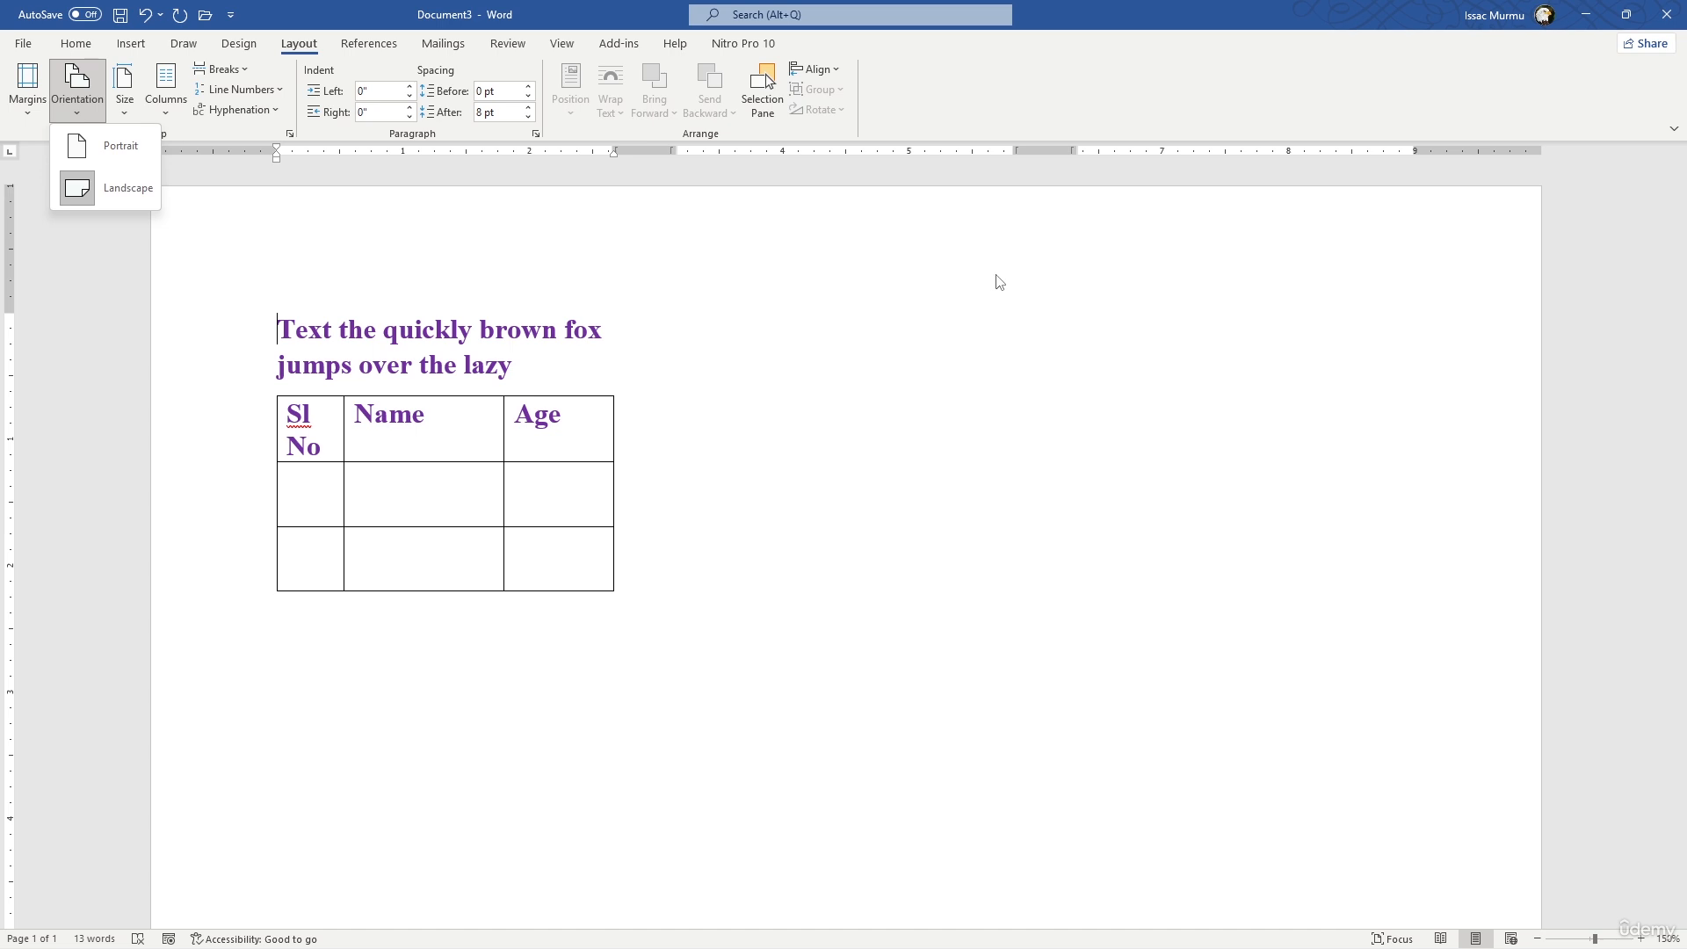
left_click(128, 190)
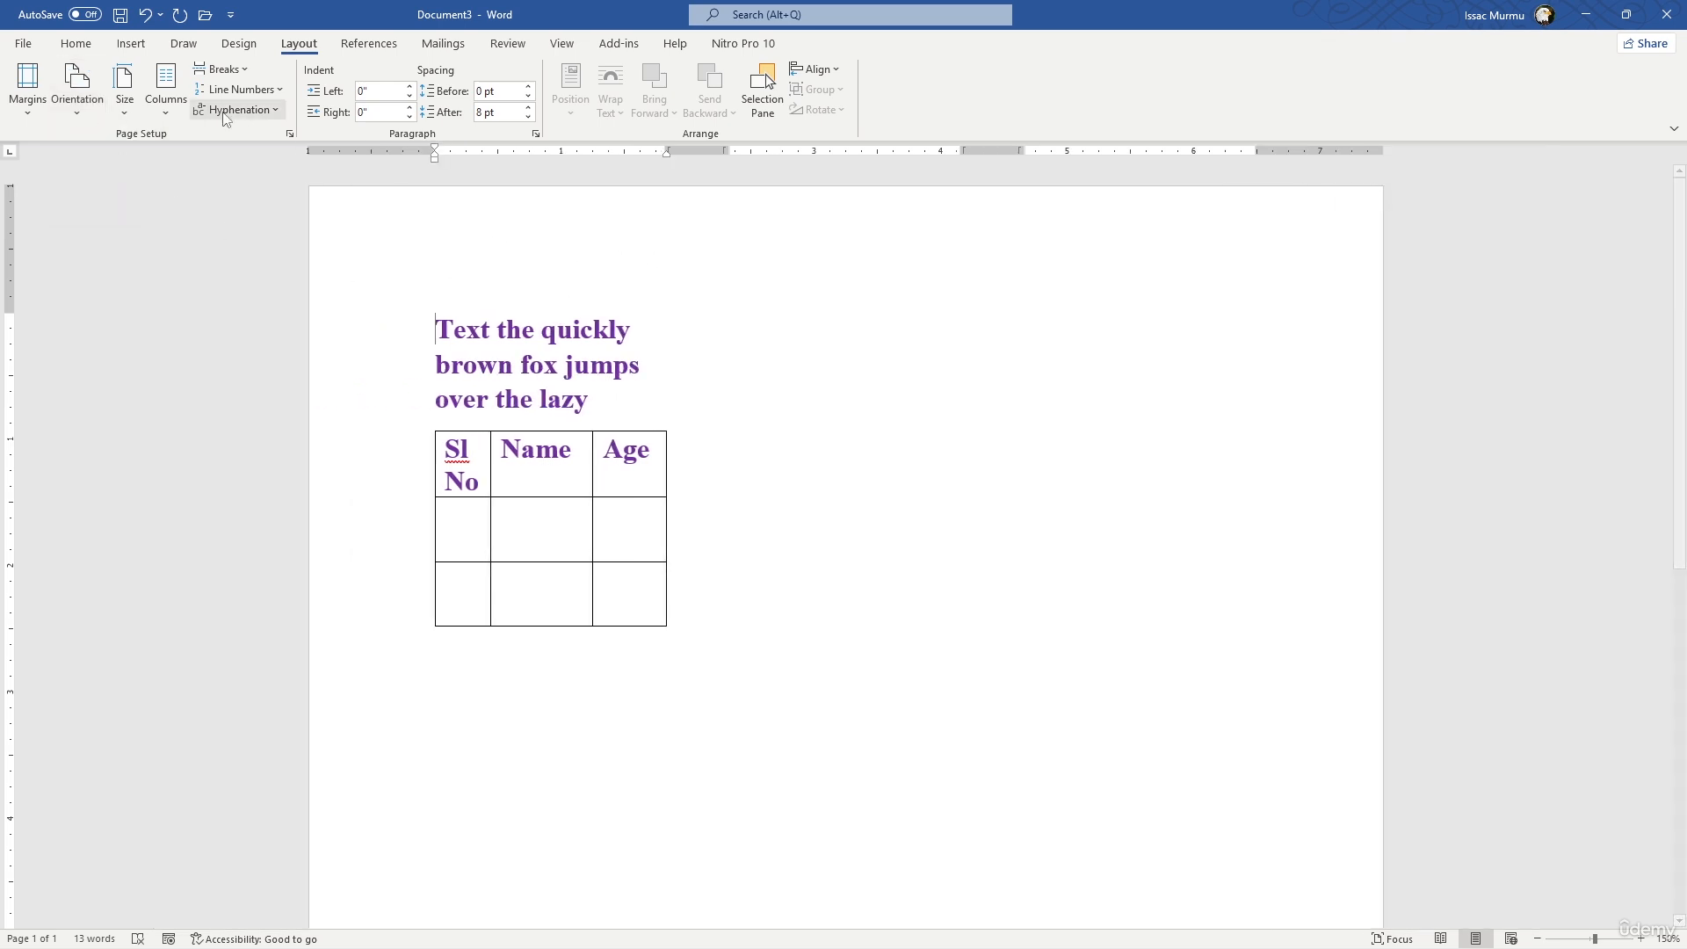
left_click(166, 92)
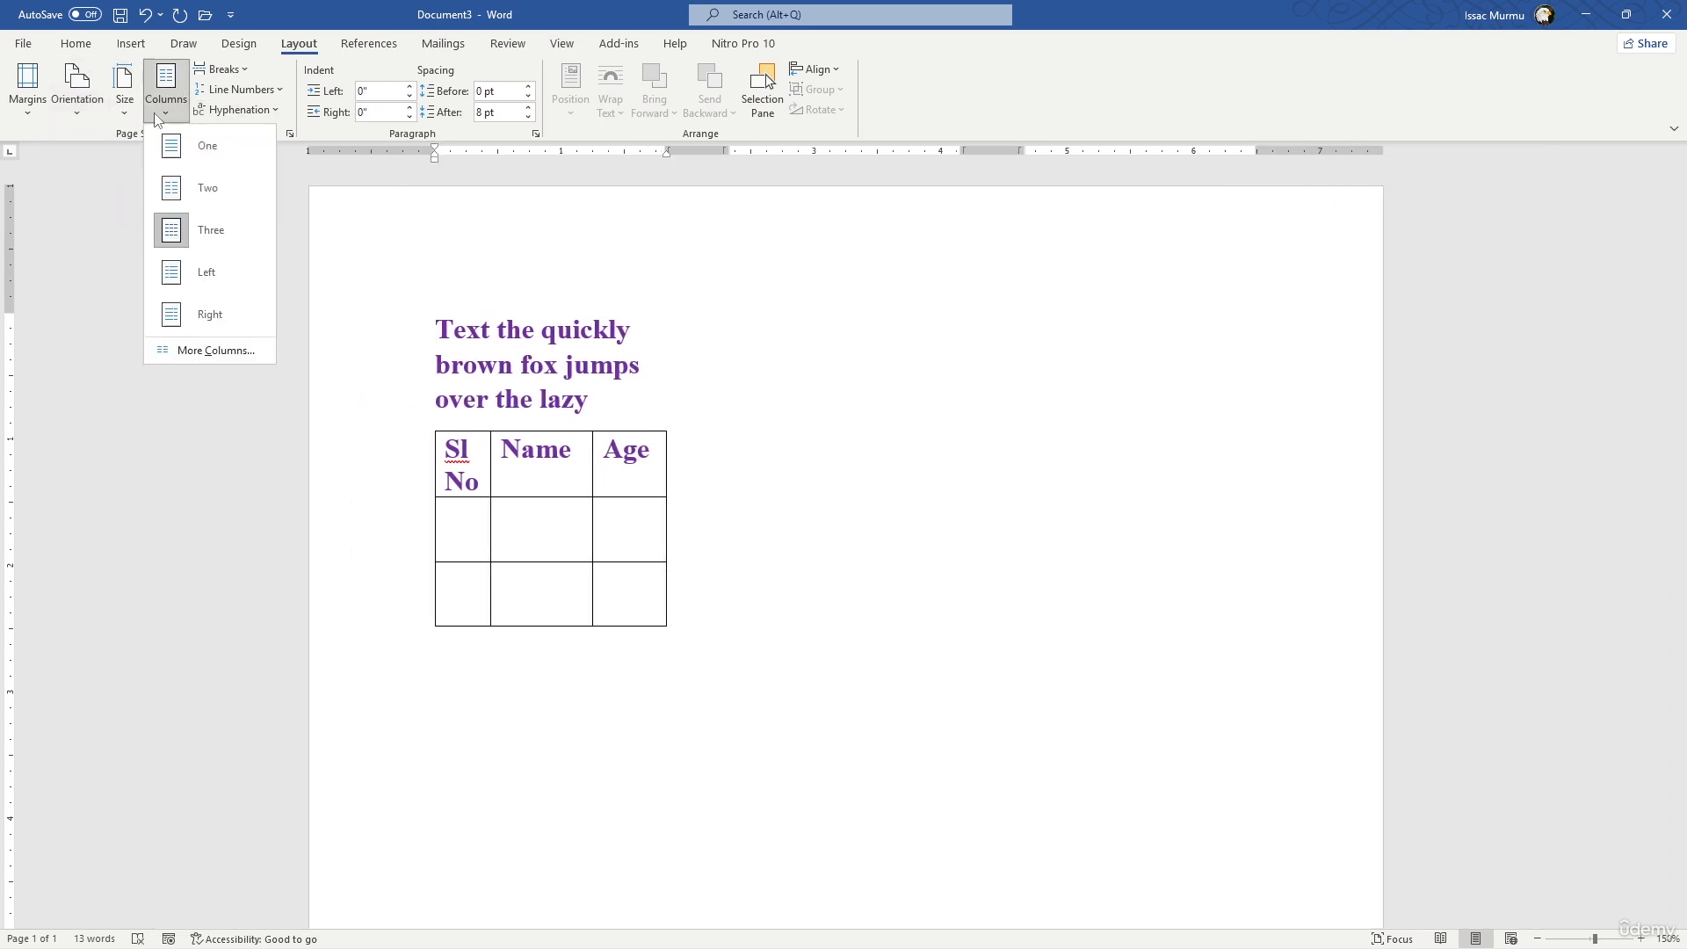
left_click(197, 188)
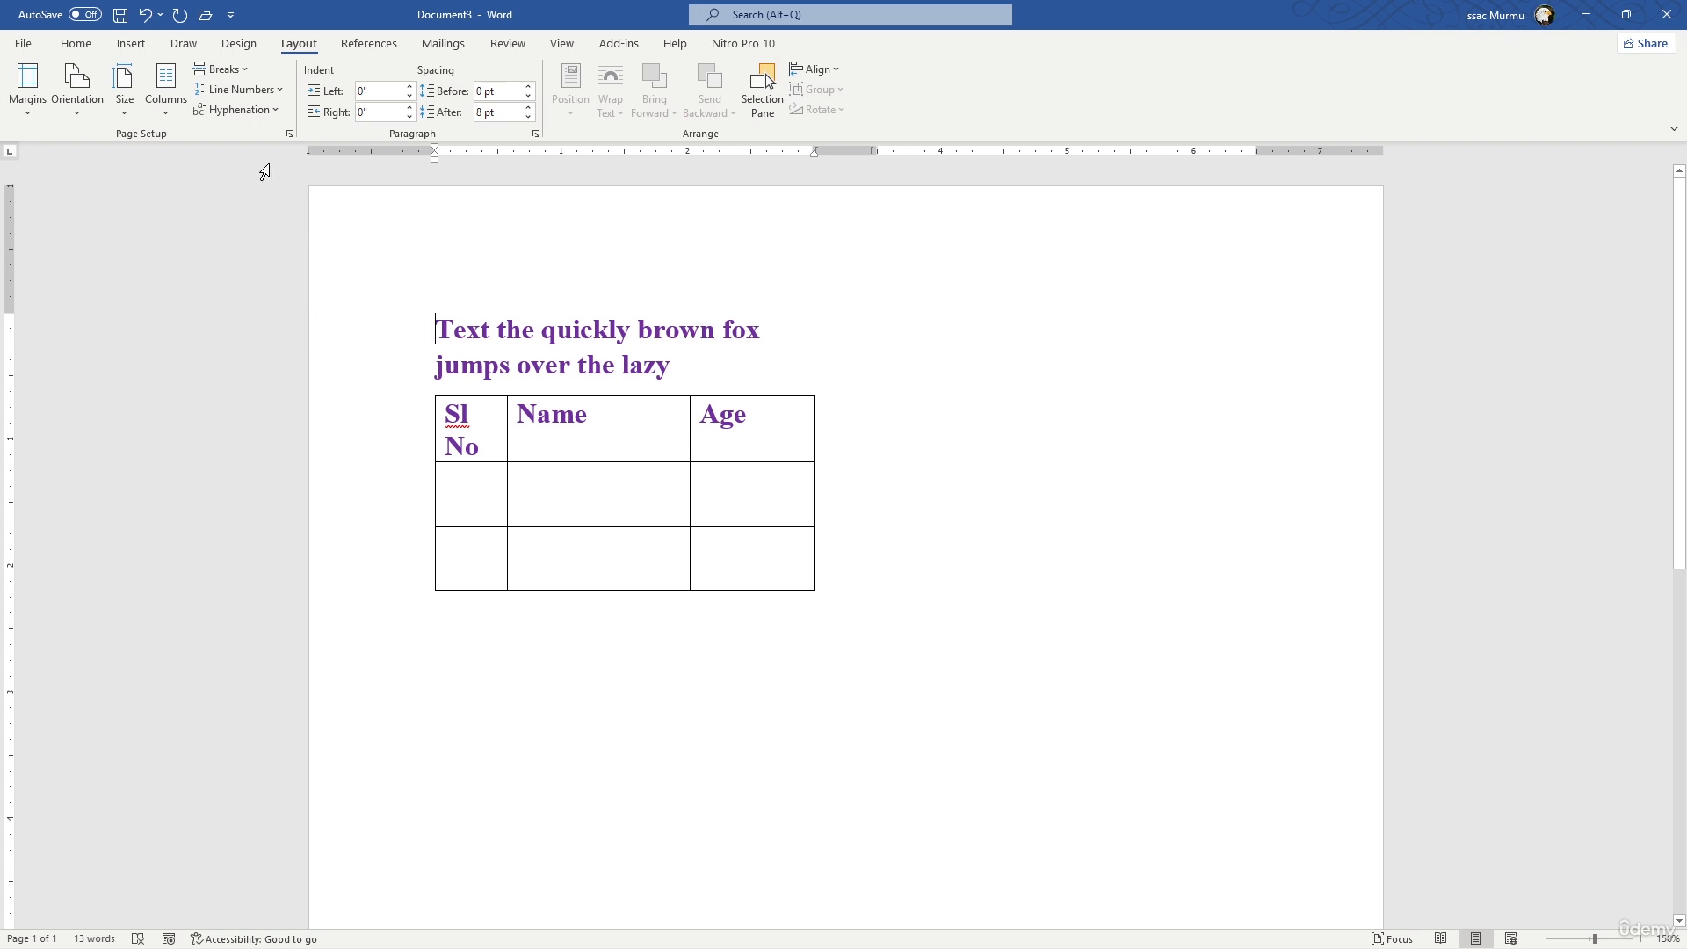
- Look through the built-in table of contents designs and the options for inserting a citation
left_click(362, 46)
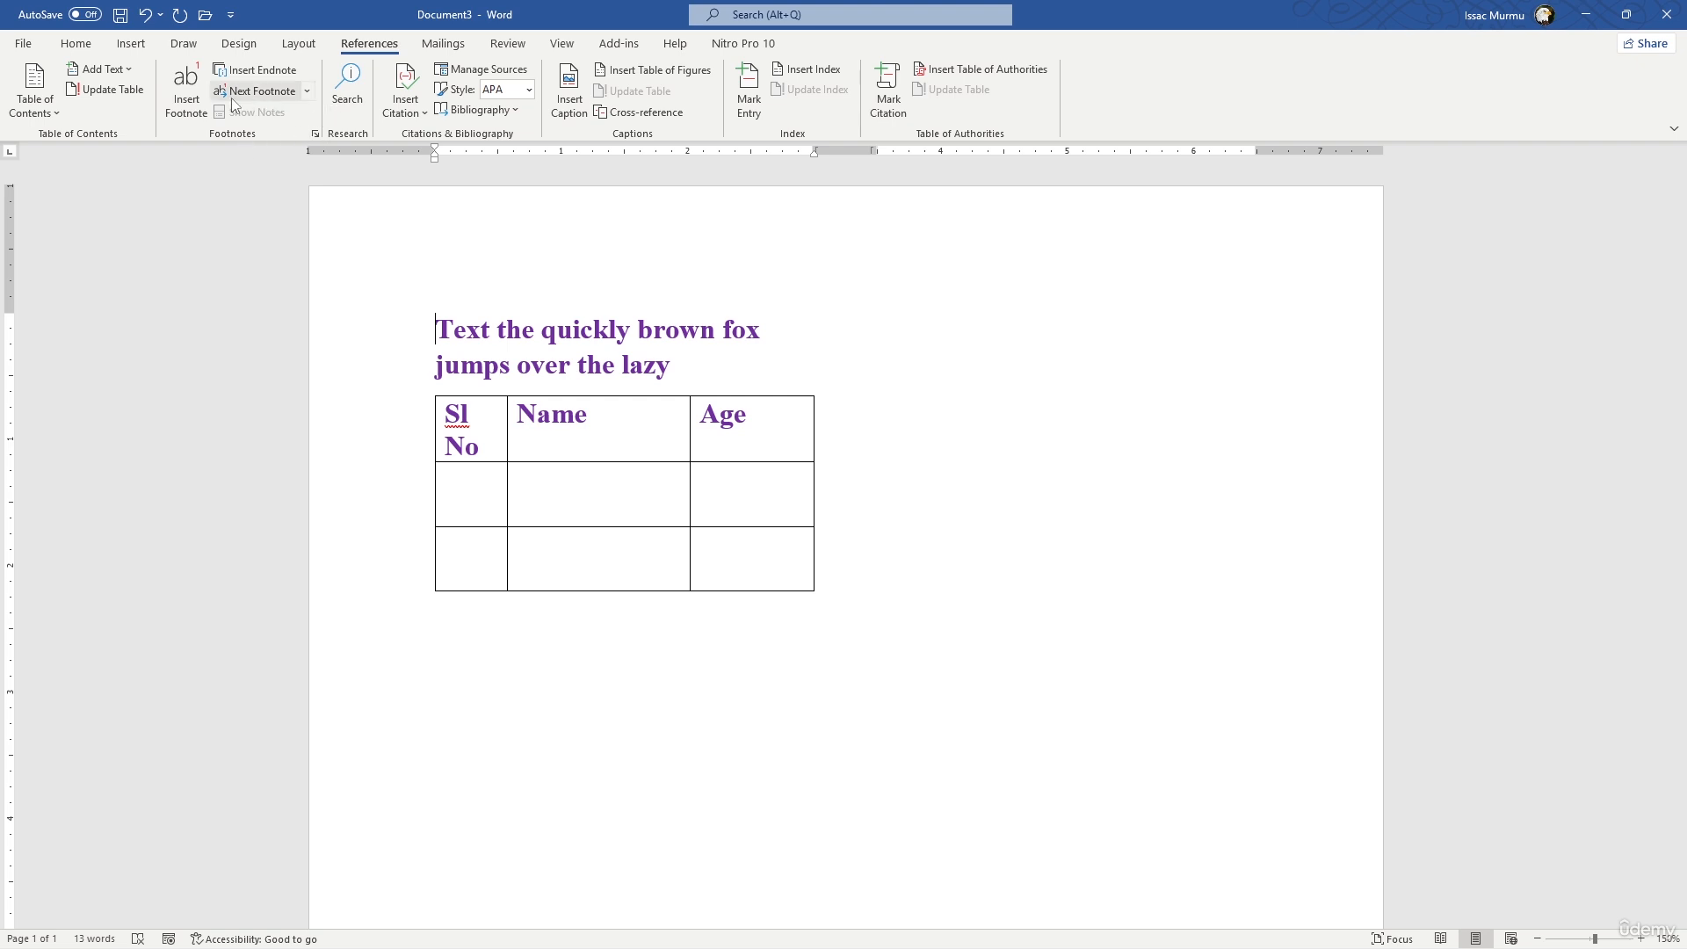
left_click(46, 104)
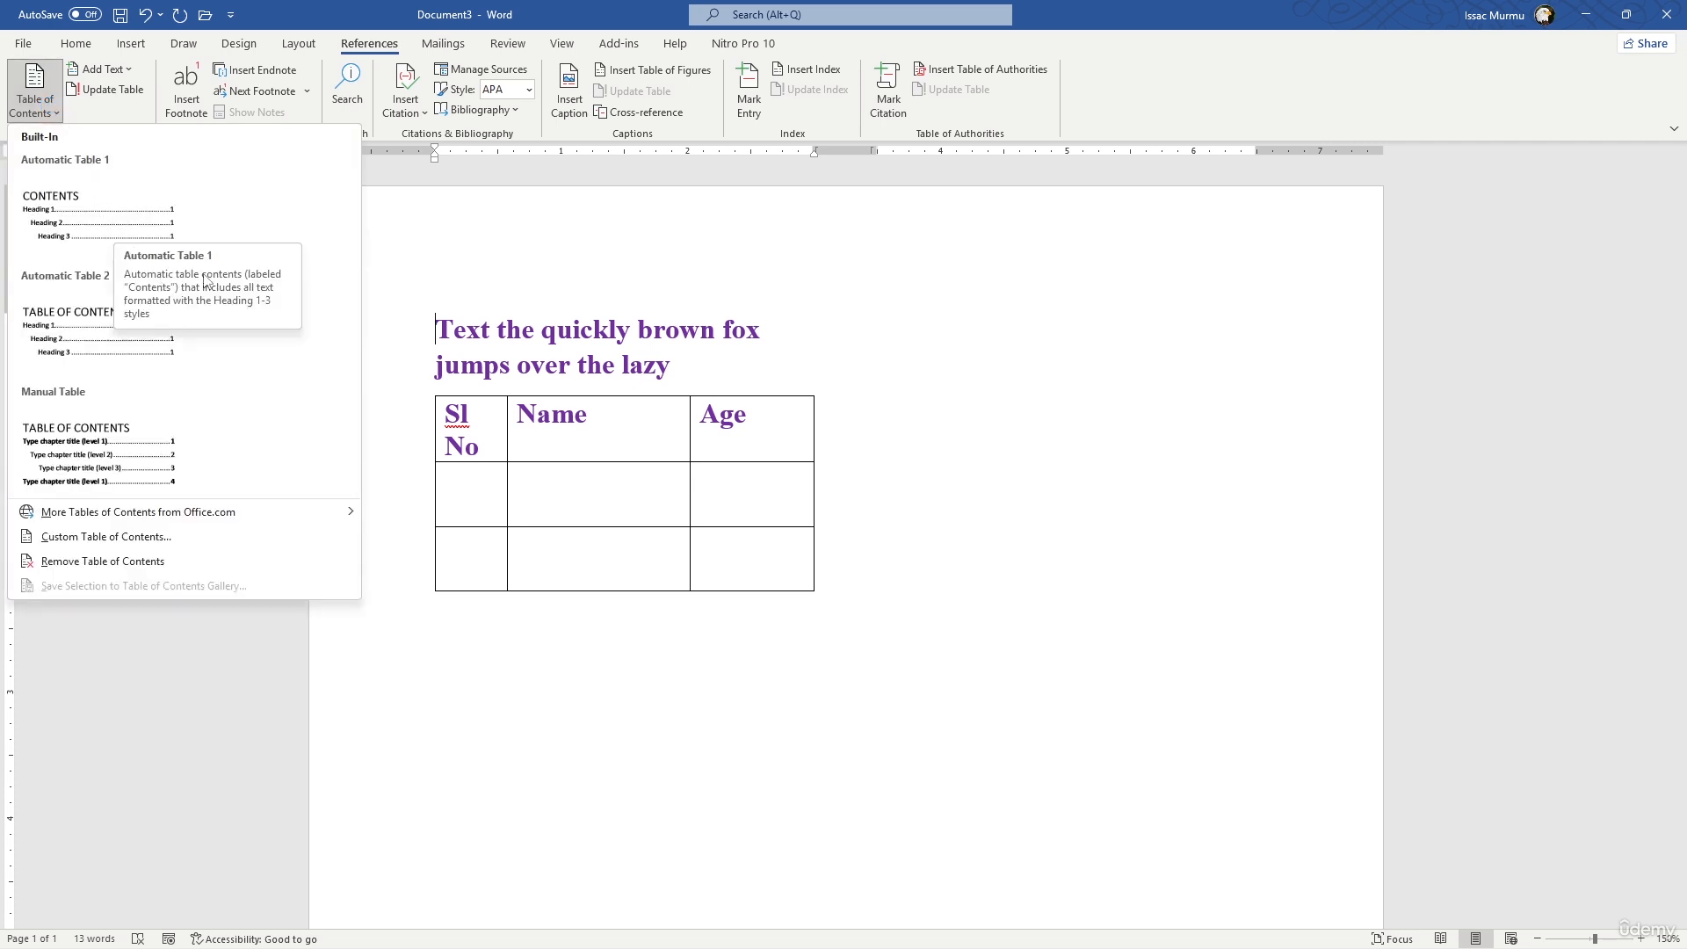
left_click(508, 278)
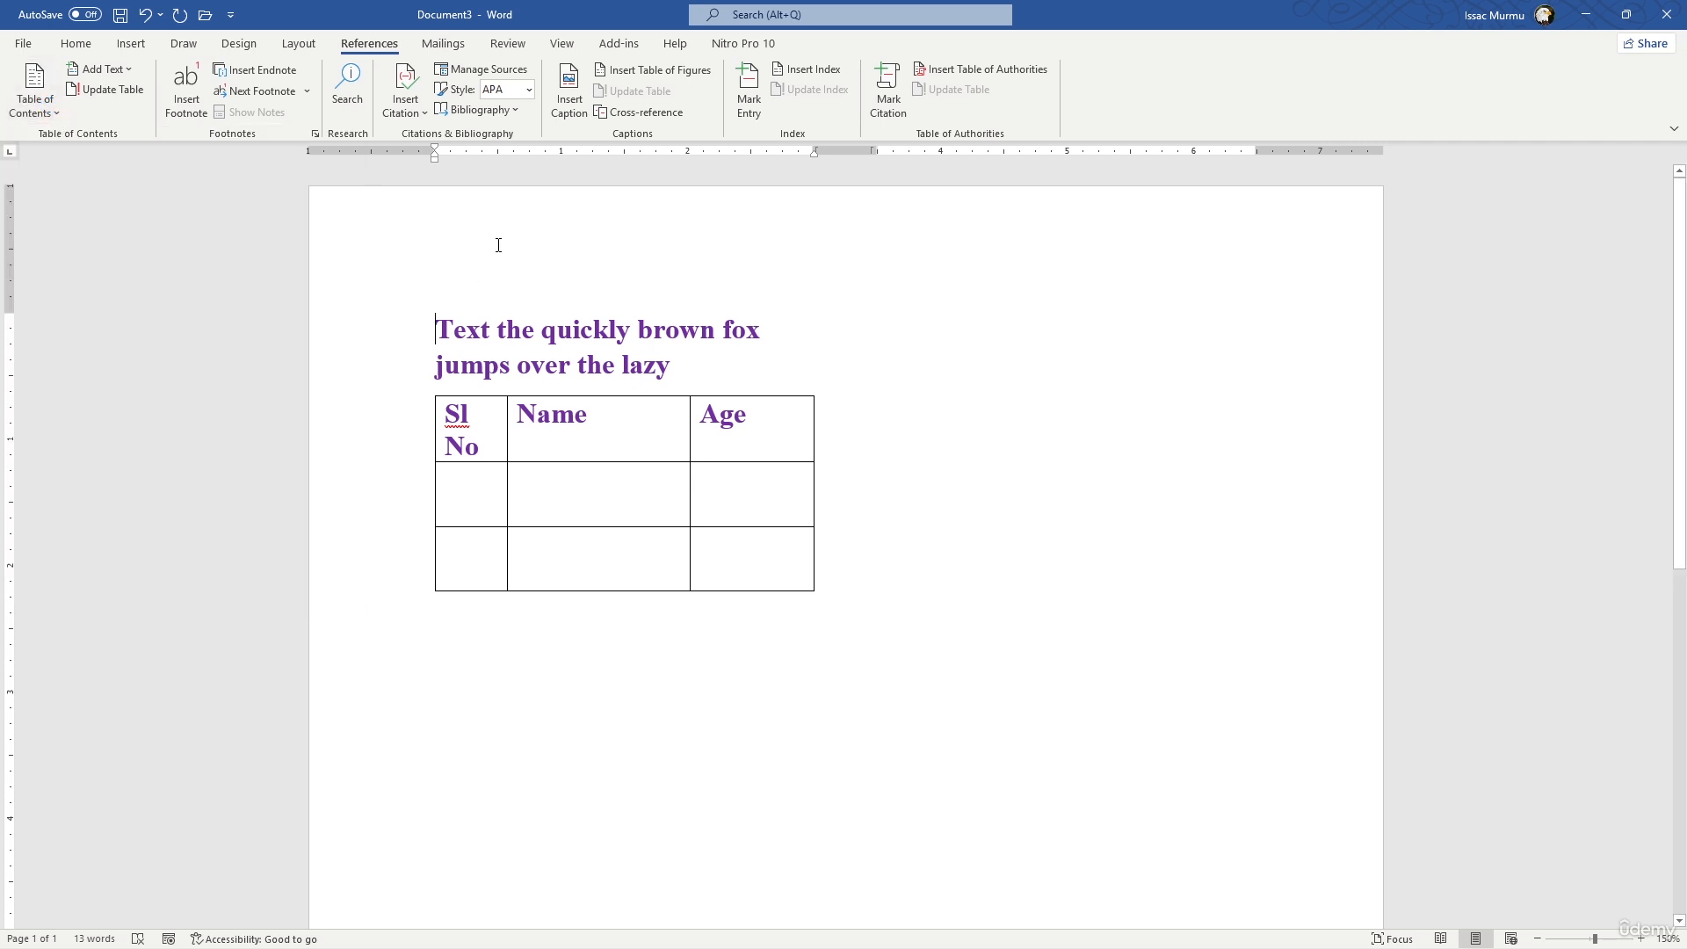
left_click(411, 115)
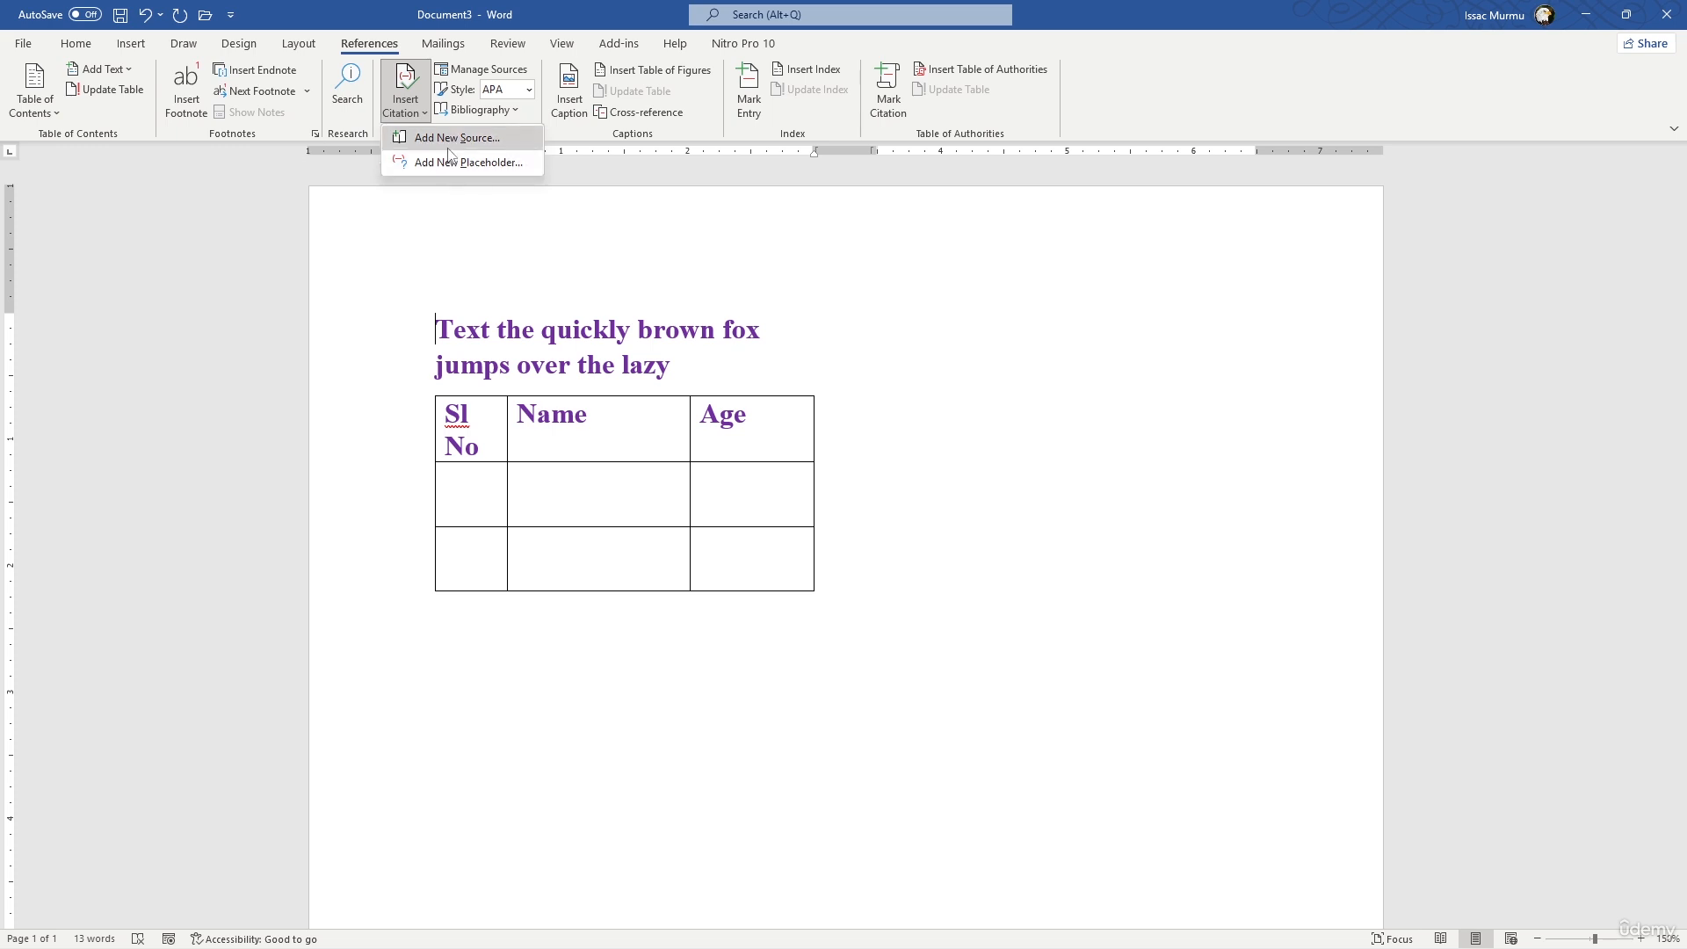
left_click(869, 351)
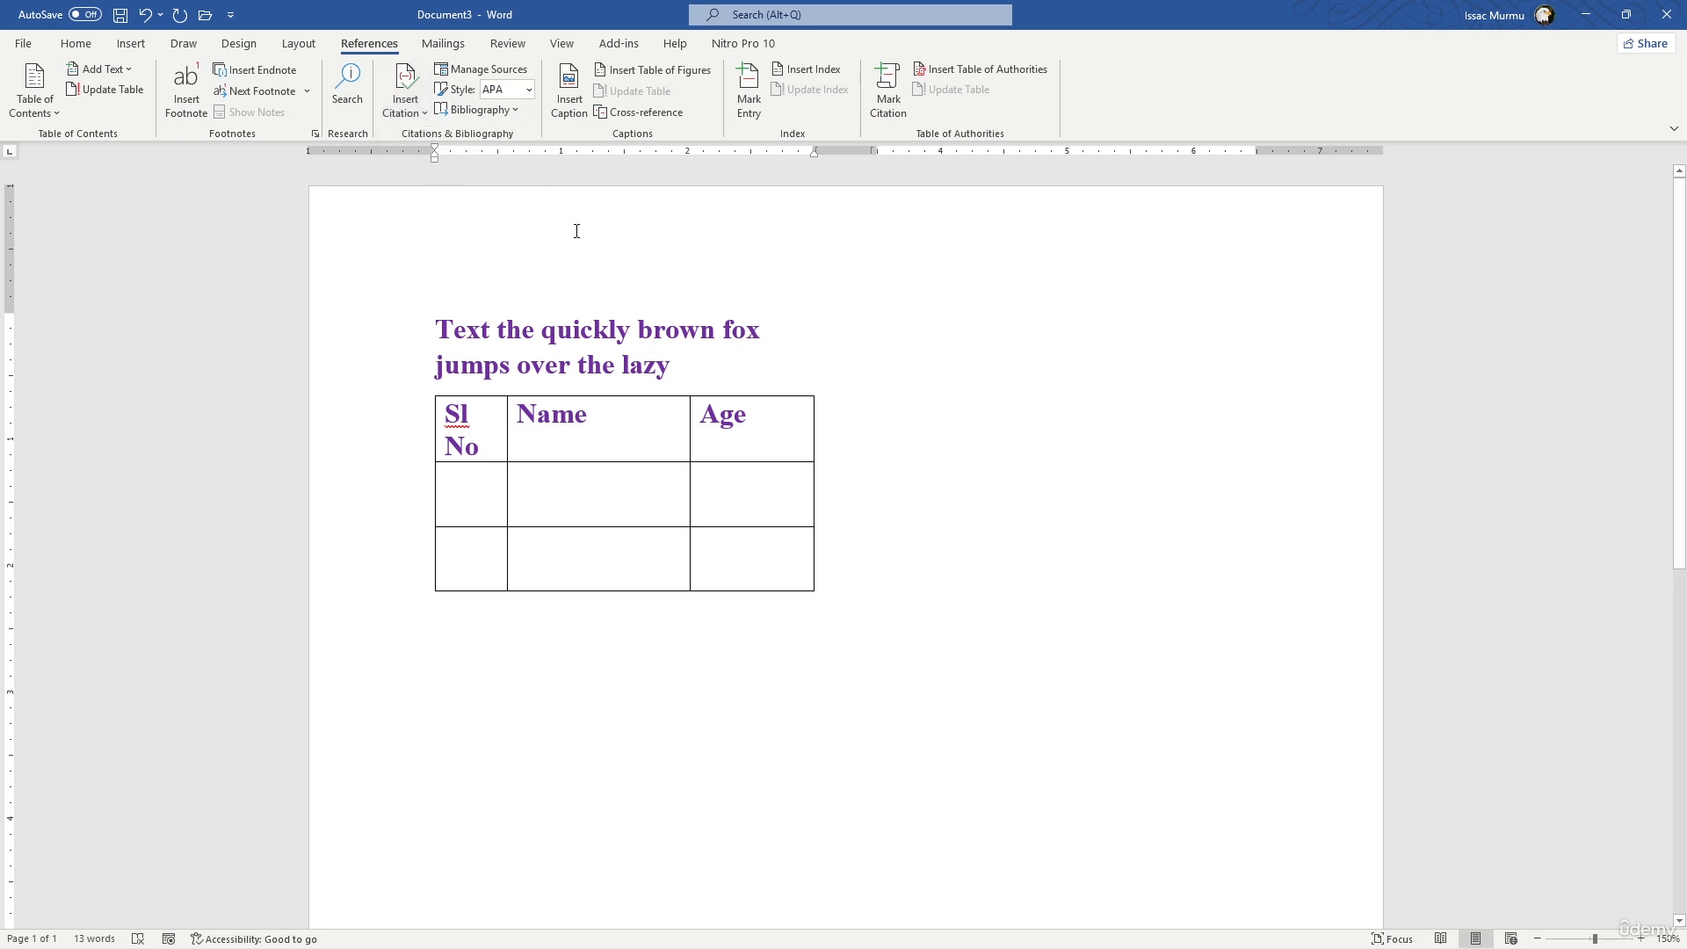
- Turn on Track Changes for everyone in the document
left_click(508, 44)
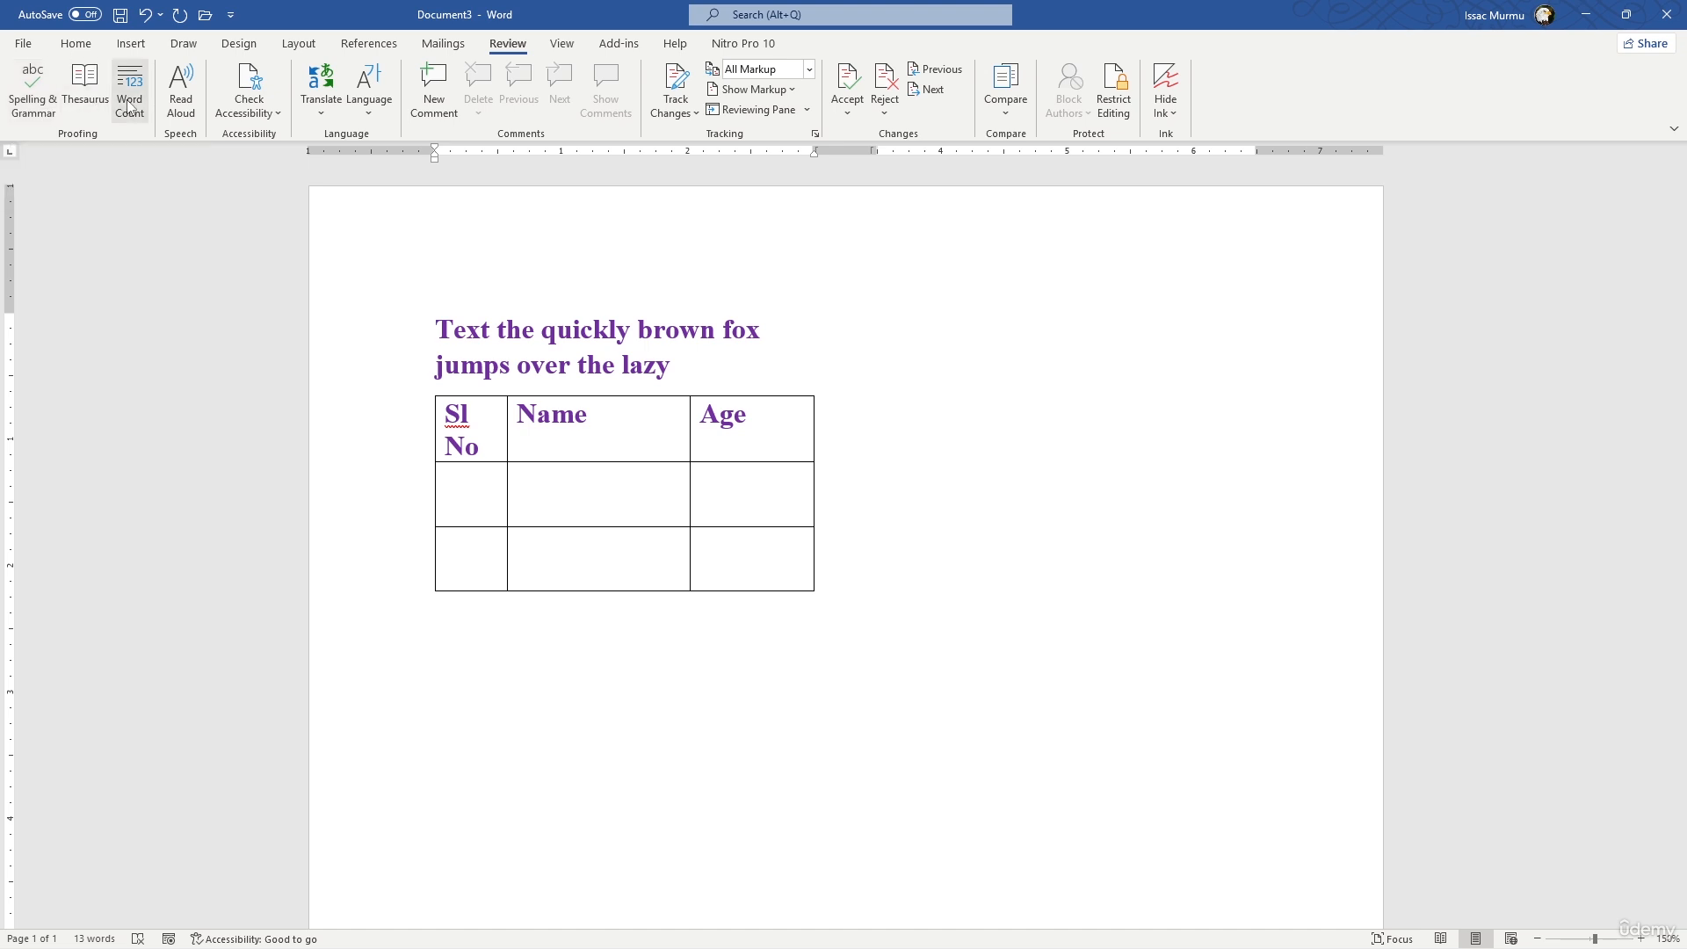
left_click(689, 105)
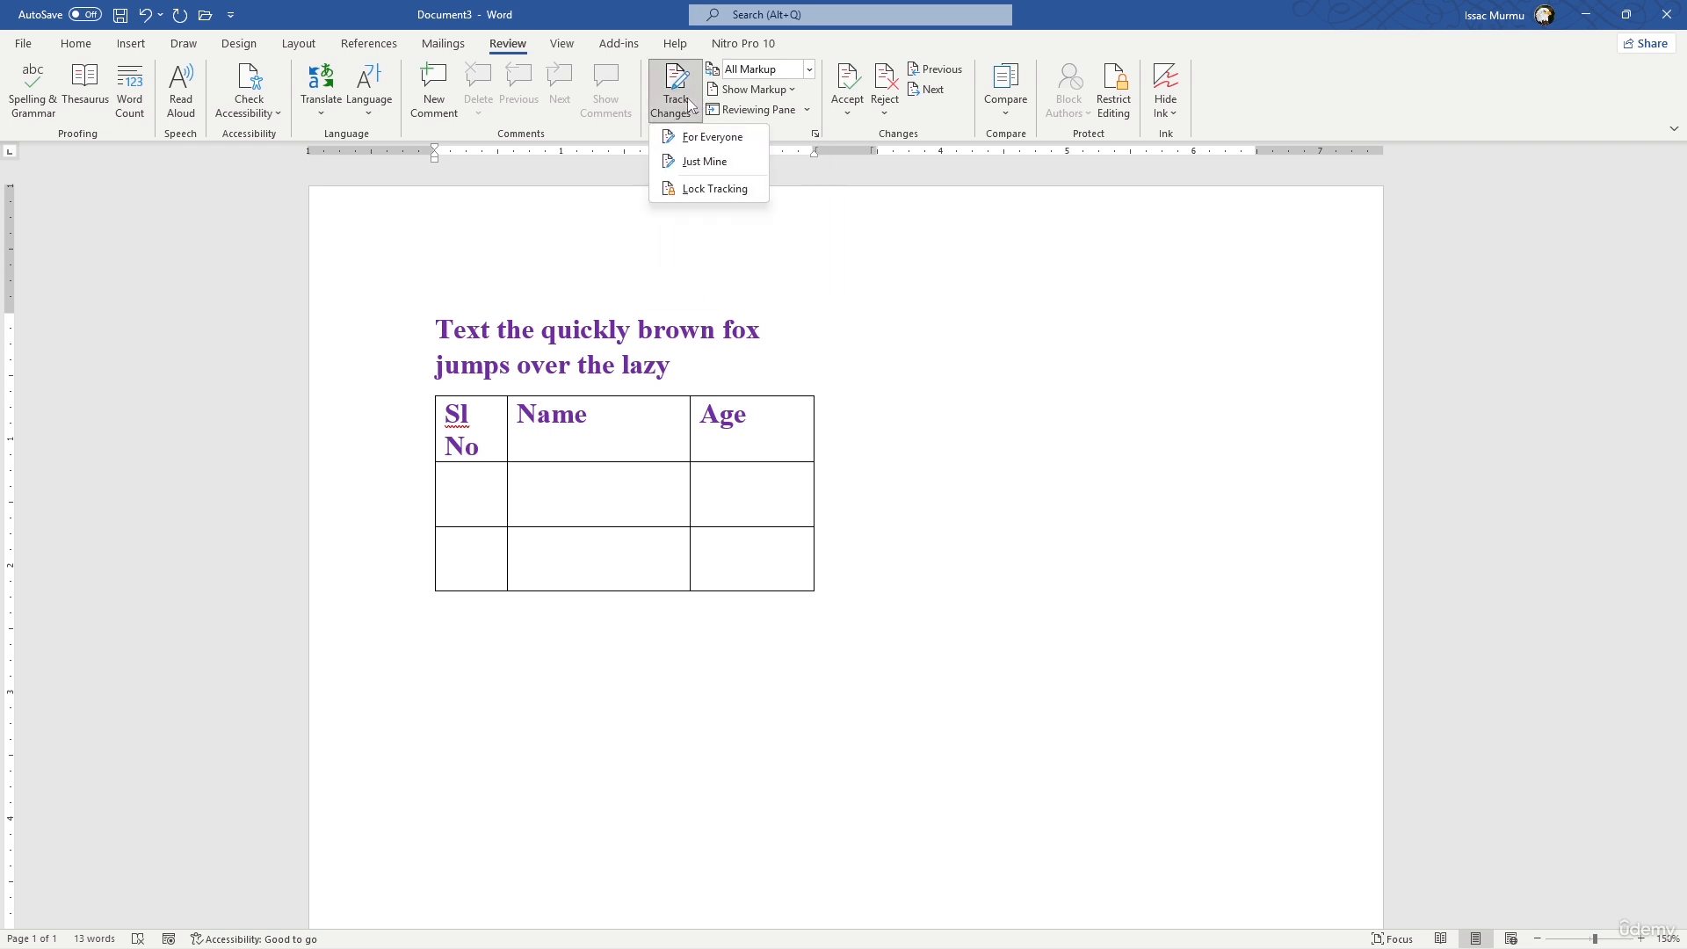
left_click(699, 140)
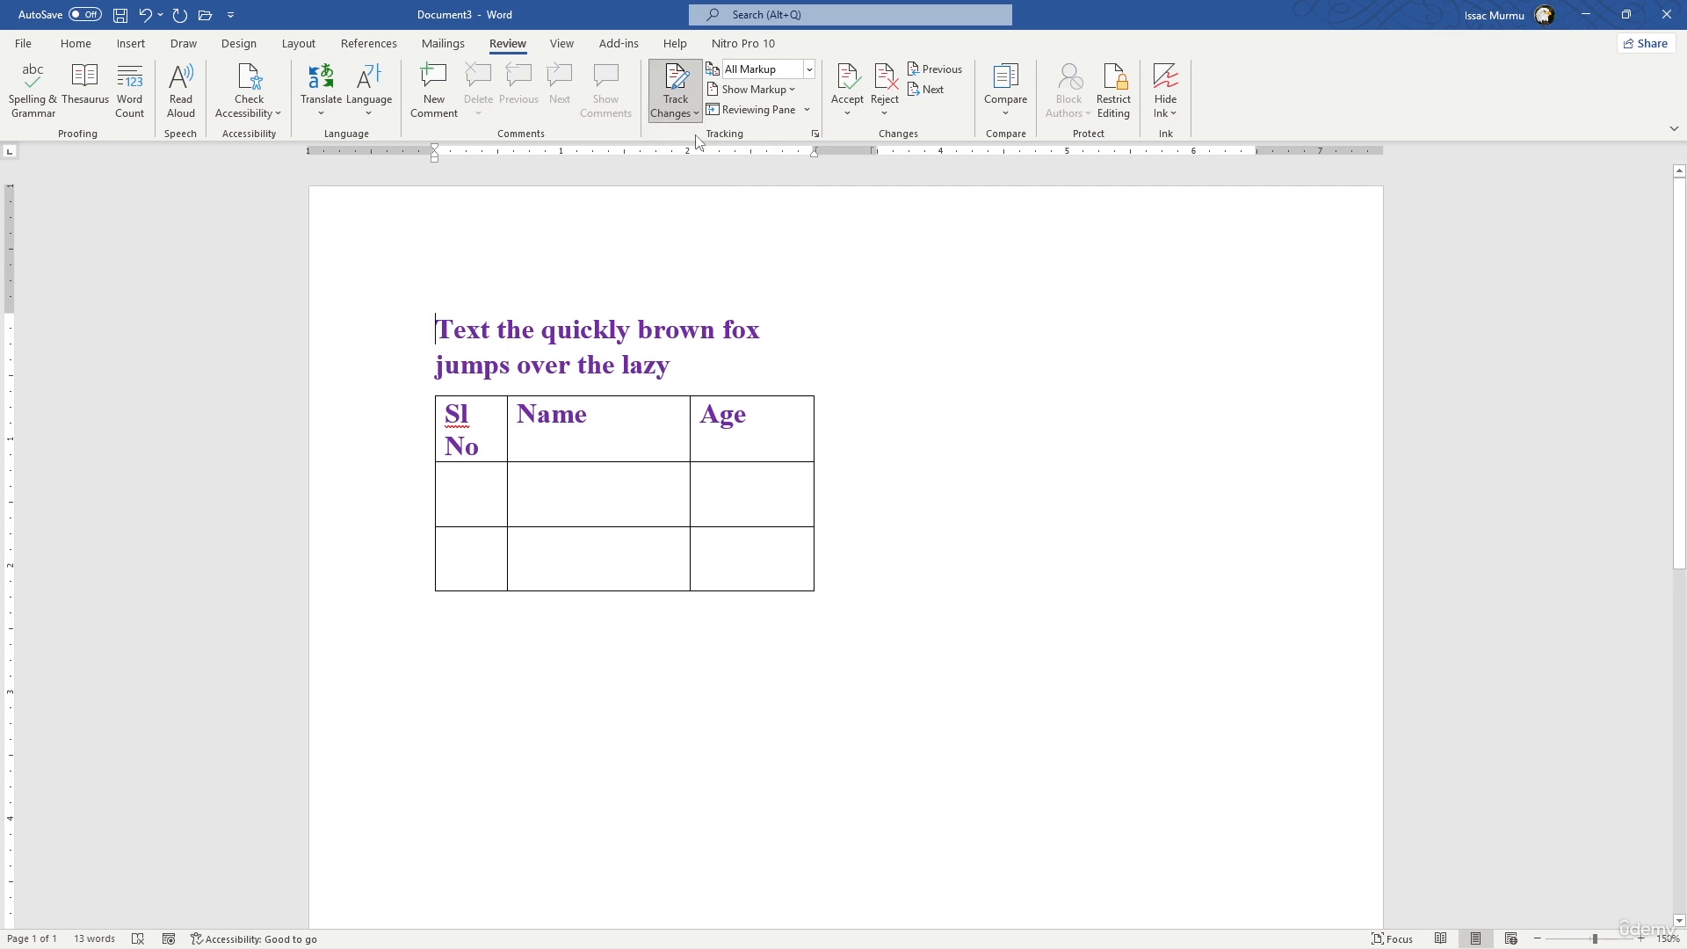
- Delete the word "Text" at the start of the sentence above the table as a tracked change
left_click(750, 369)
left_click_drag(500, 333, 406, 326)
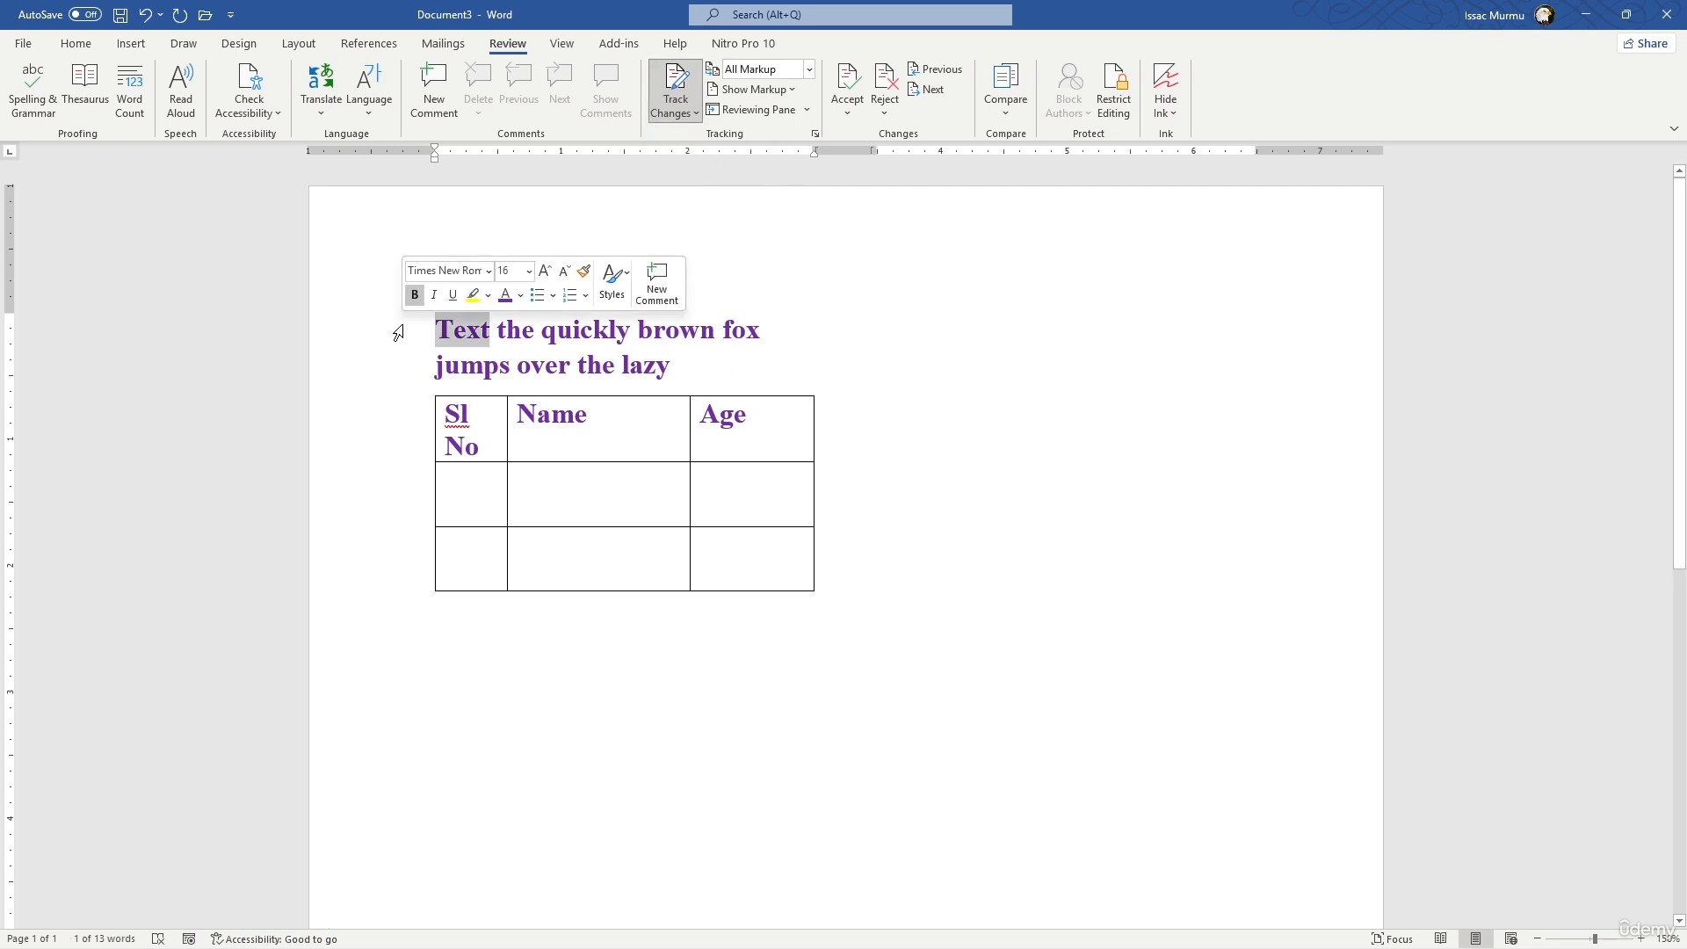
key("Delete")
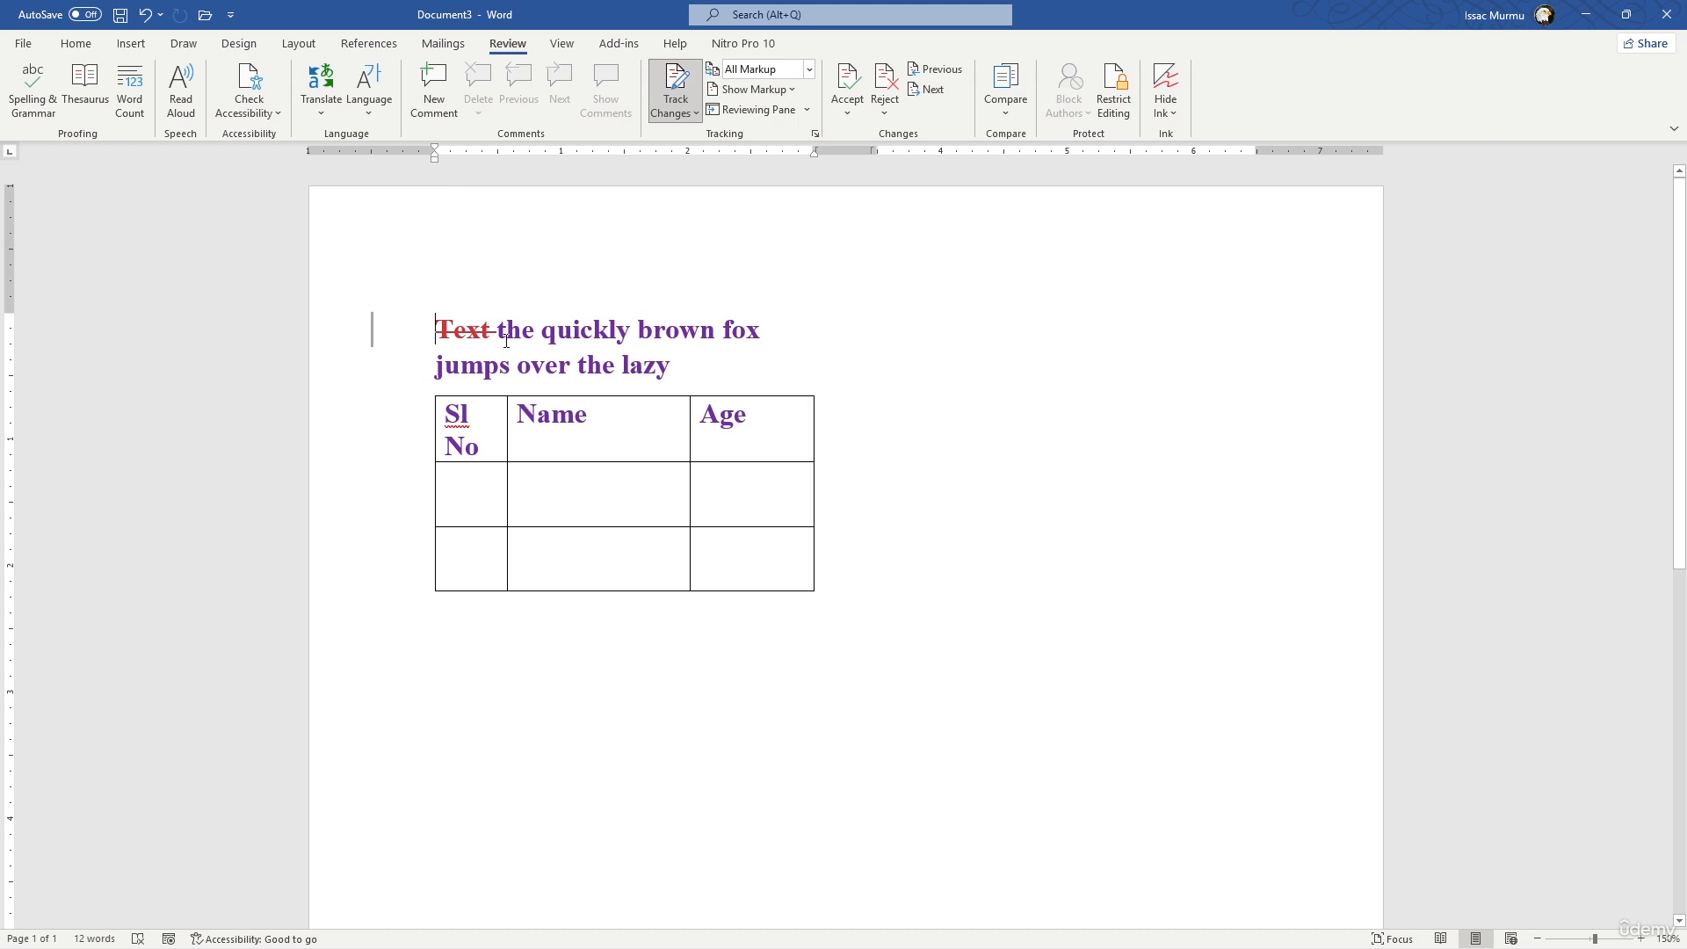
mouse_move(484, 339)
type("the")
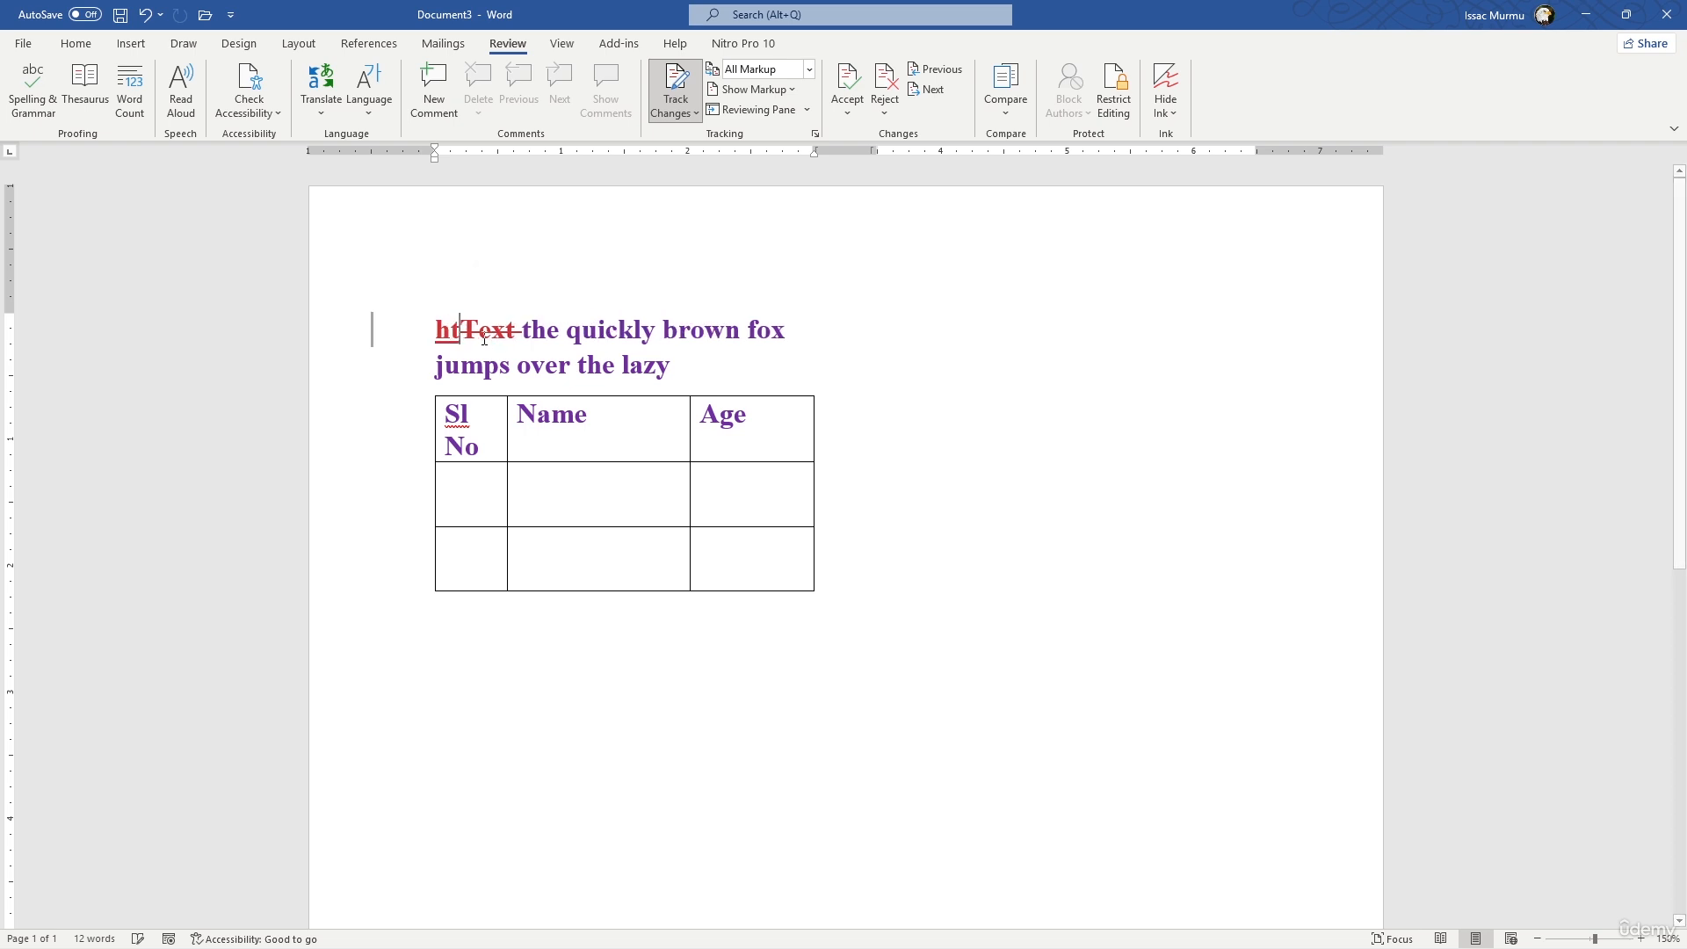
key("BackSpace")
key("BackSpace")
key("BackSpace")
type("th")
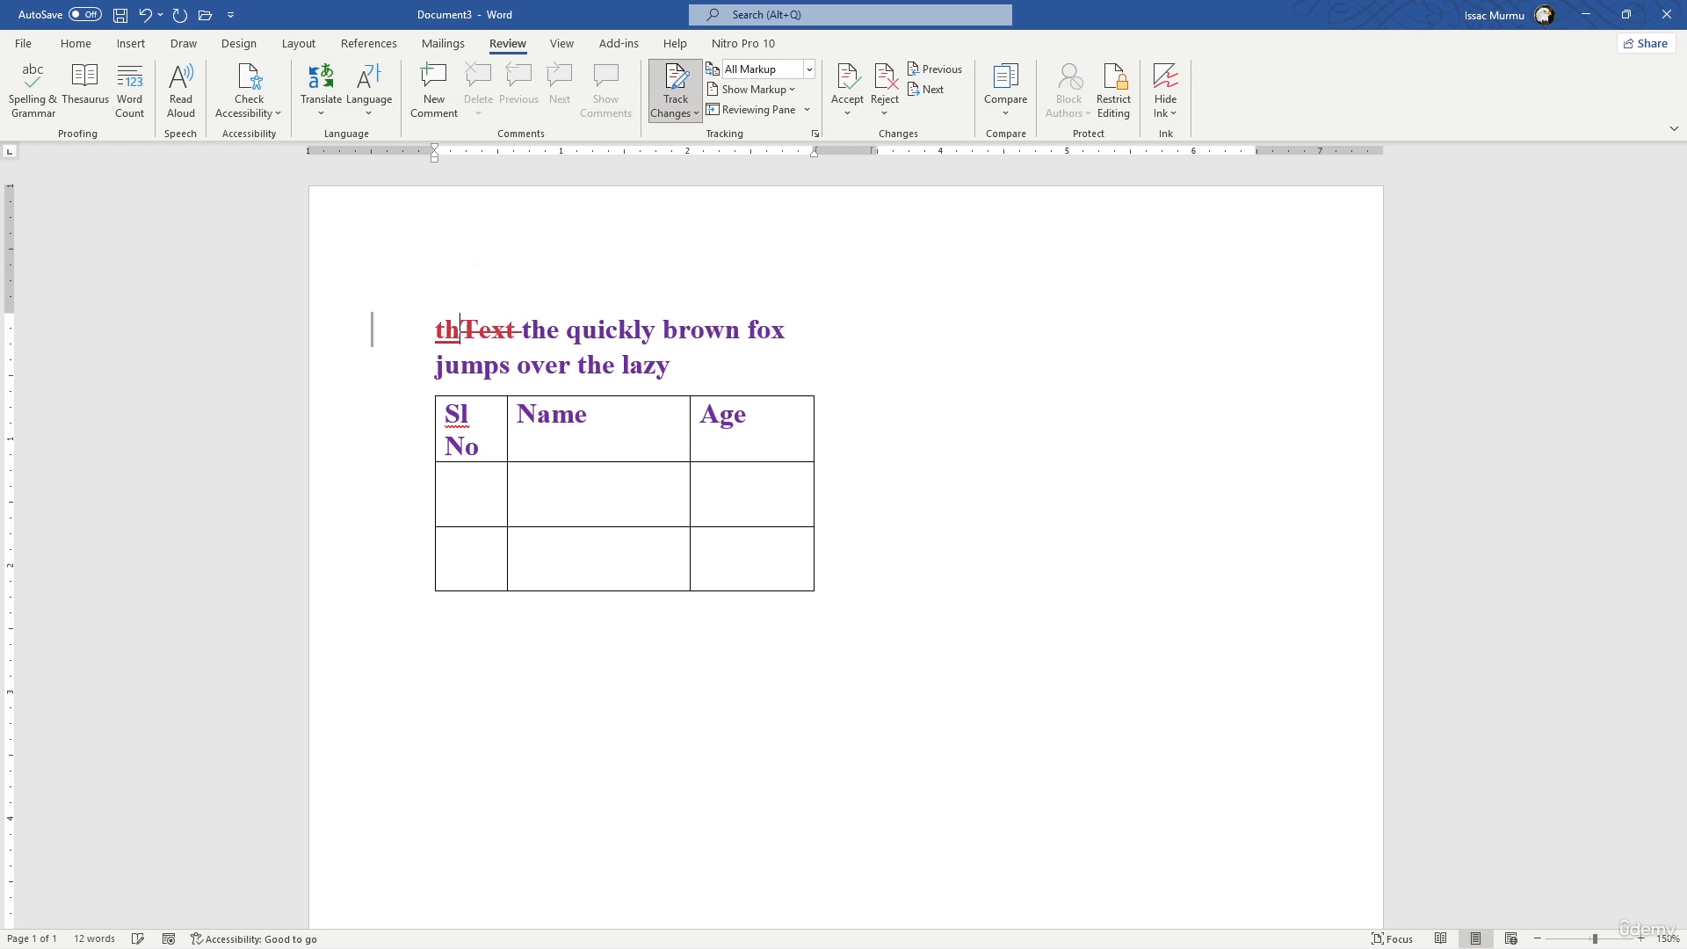
key("BackSpace")
key("BackSpace")
- Add a new line reading "This the test" above the sentence about the brown fox
key("Return")
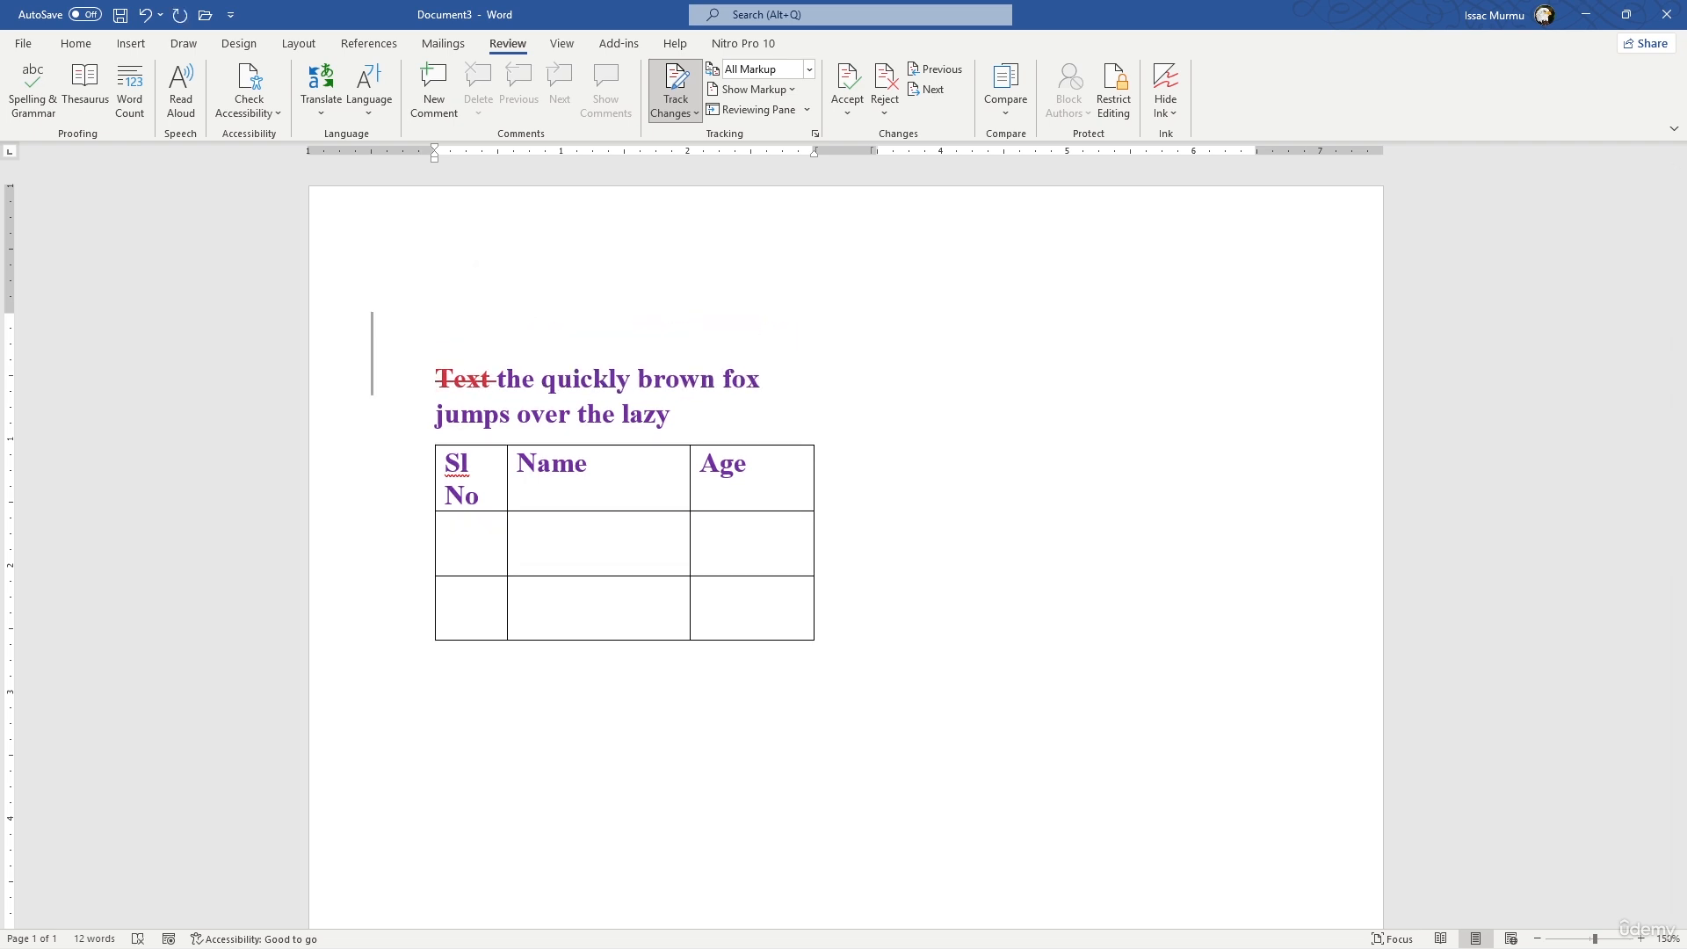
type("this the test")
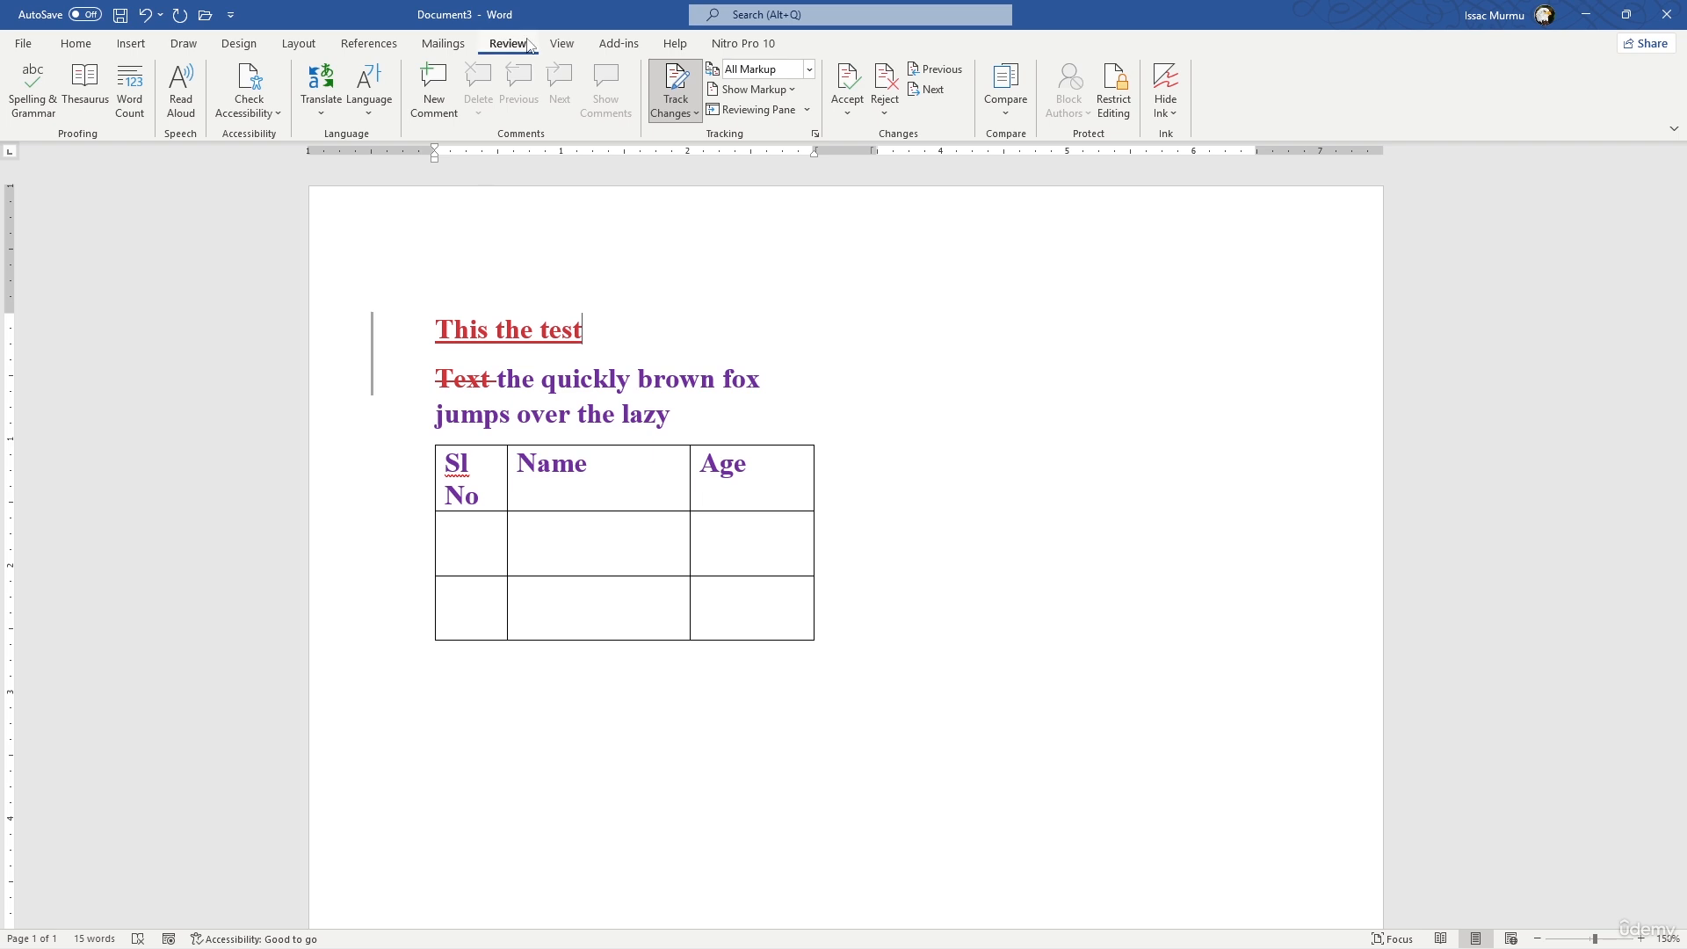
- Try hiding the ruler and show it again
left_click(562, 44)
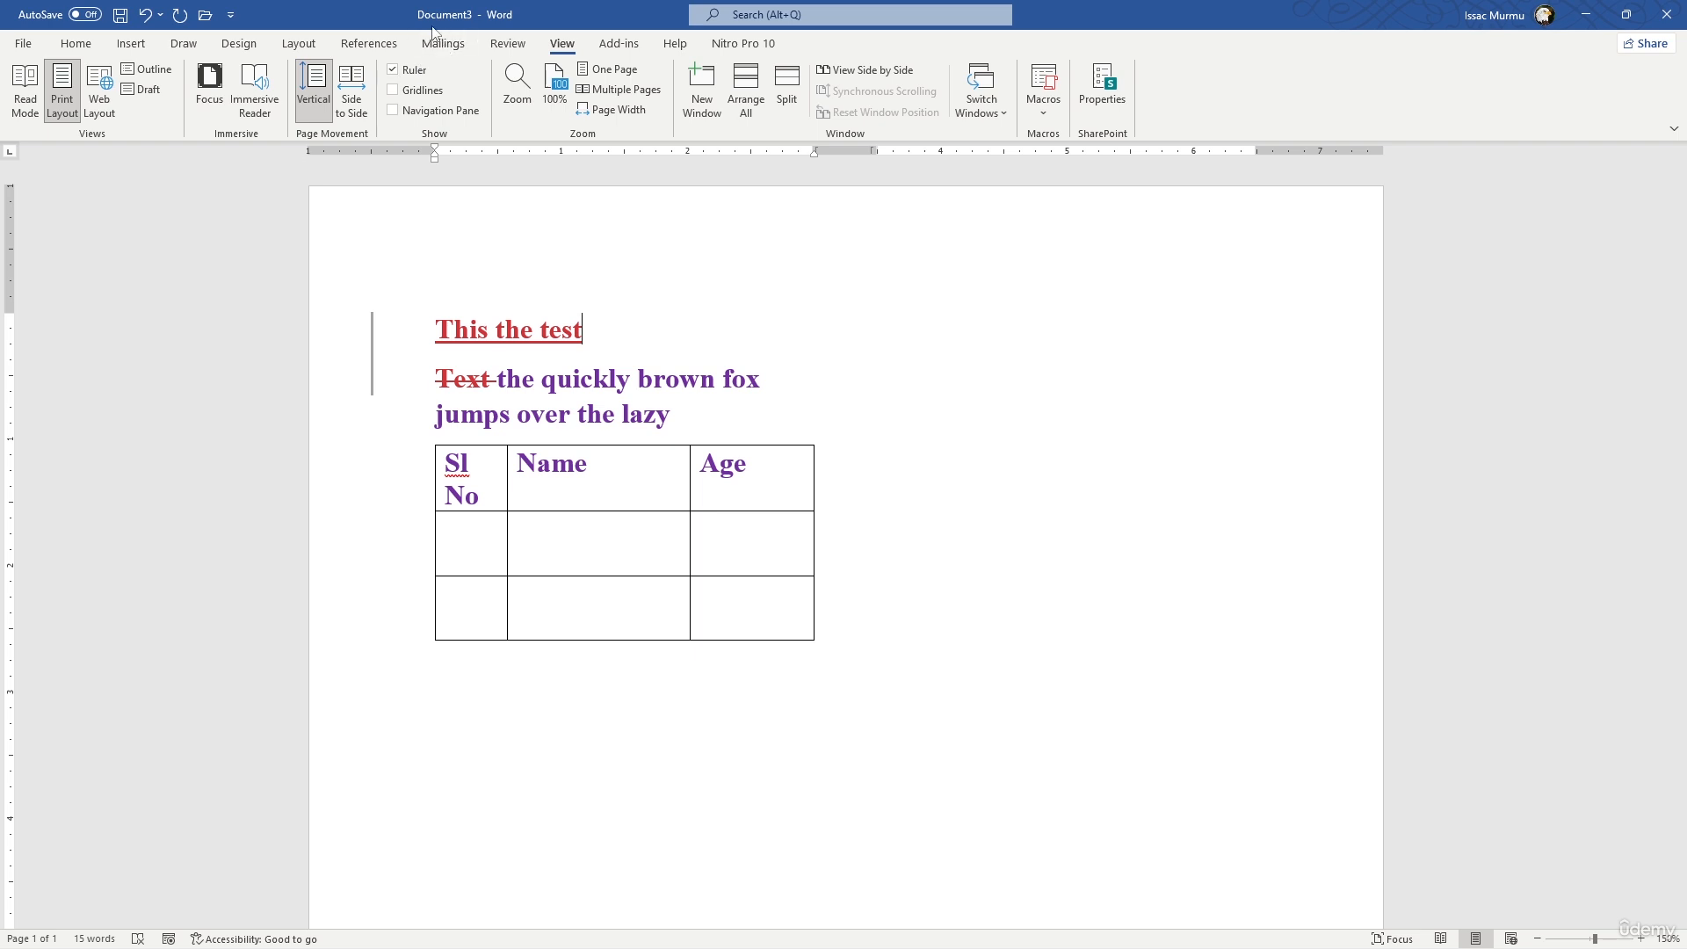
left_click(393, 70)
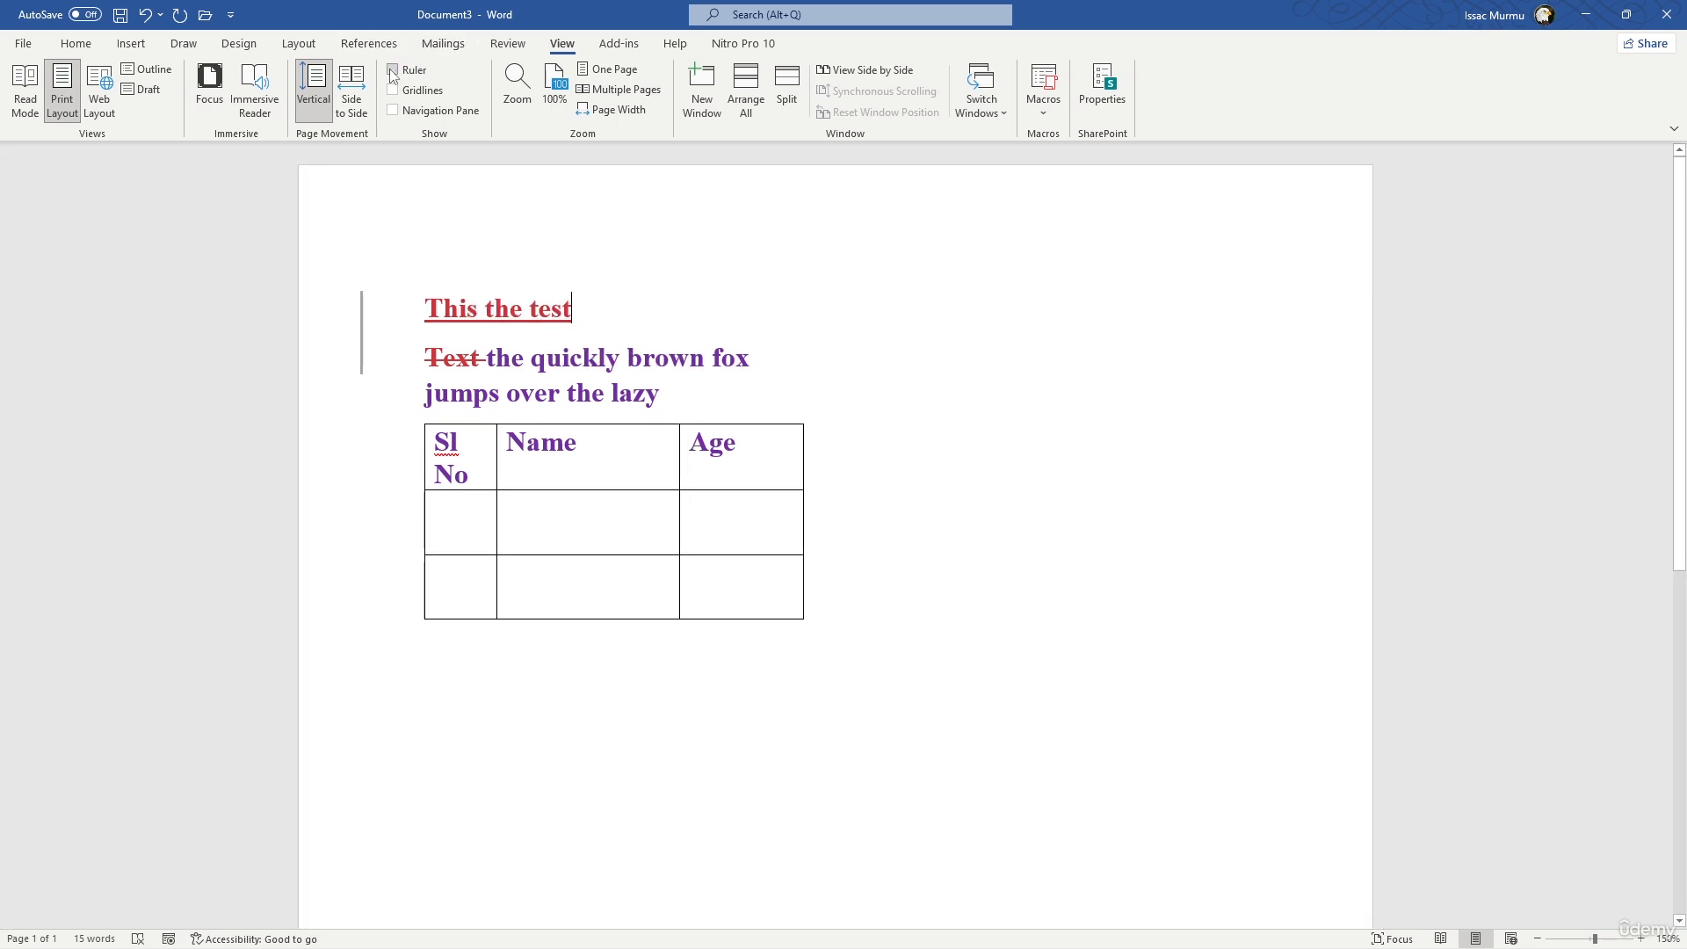
left_click(393, 70)
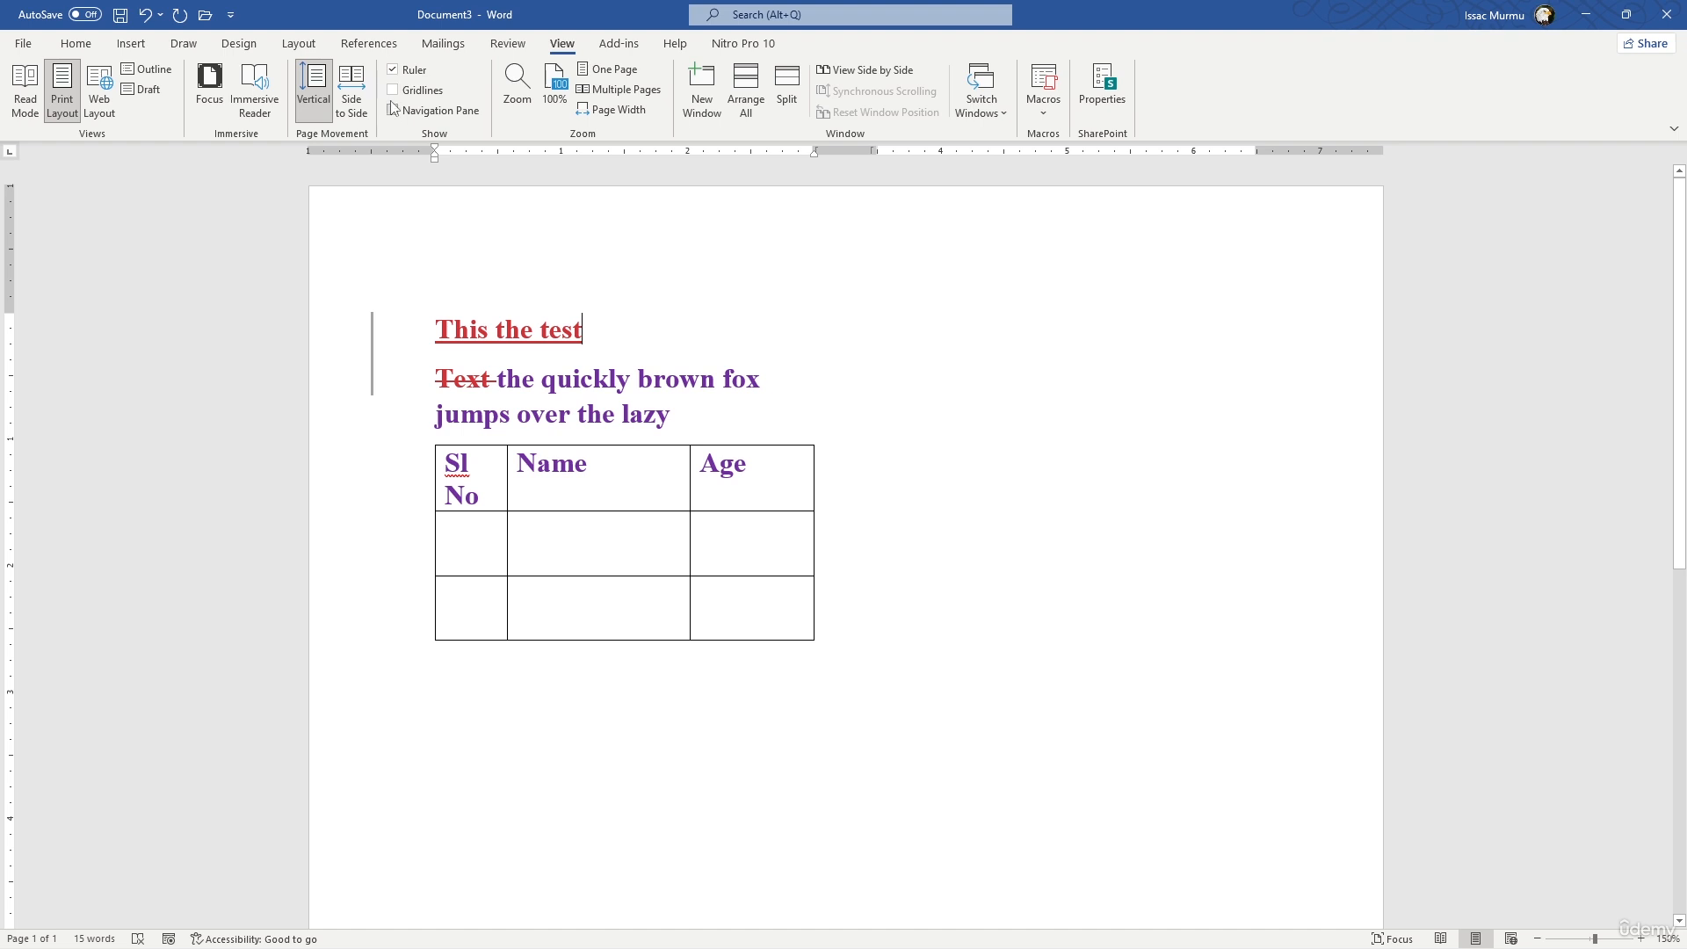
- Try showing the page gridlines and the Navigation pane, turning each one off again
left_click(393, 90)
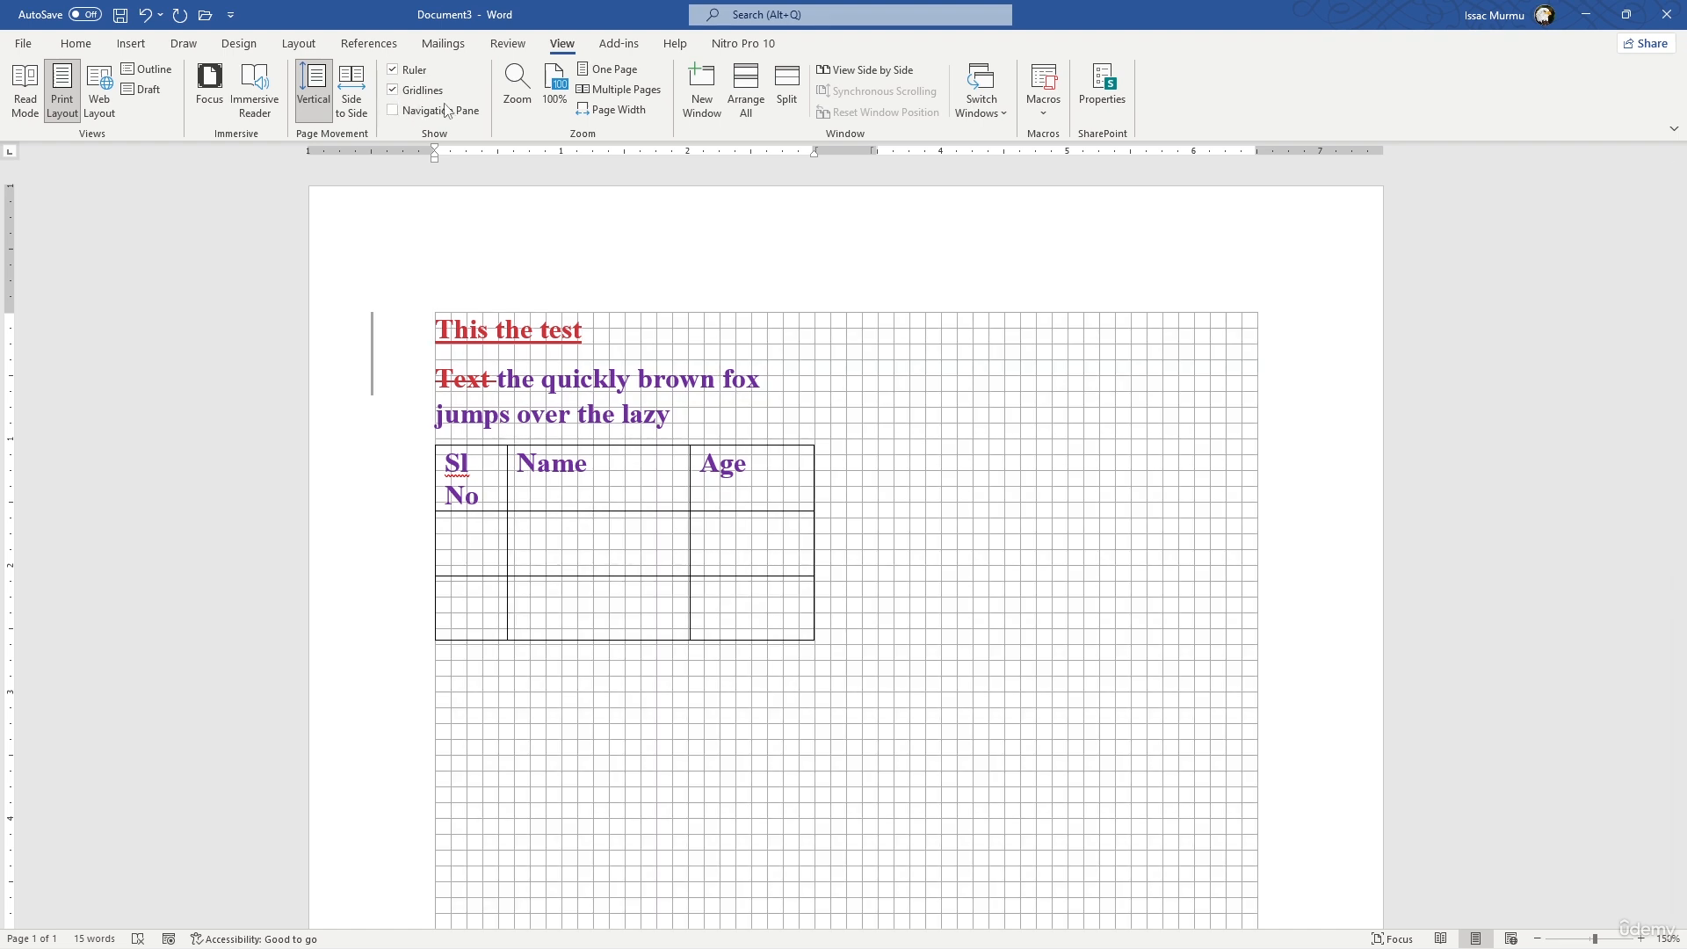
left_click(392, 91)
left_click(393, 110)
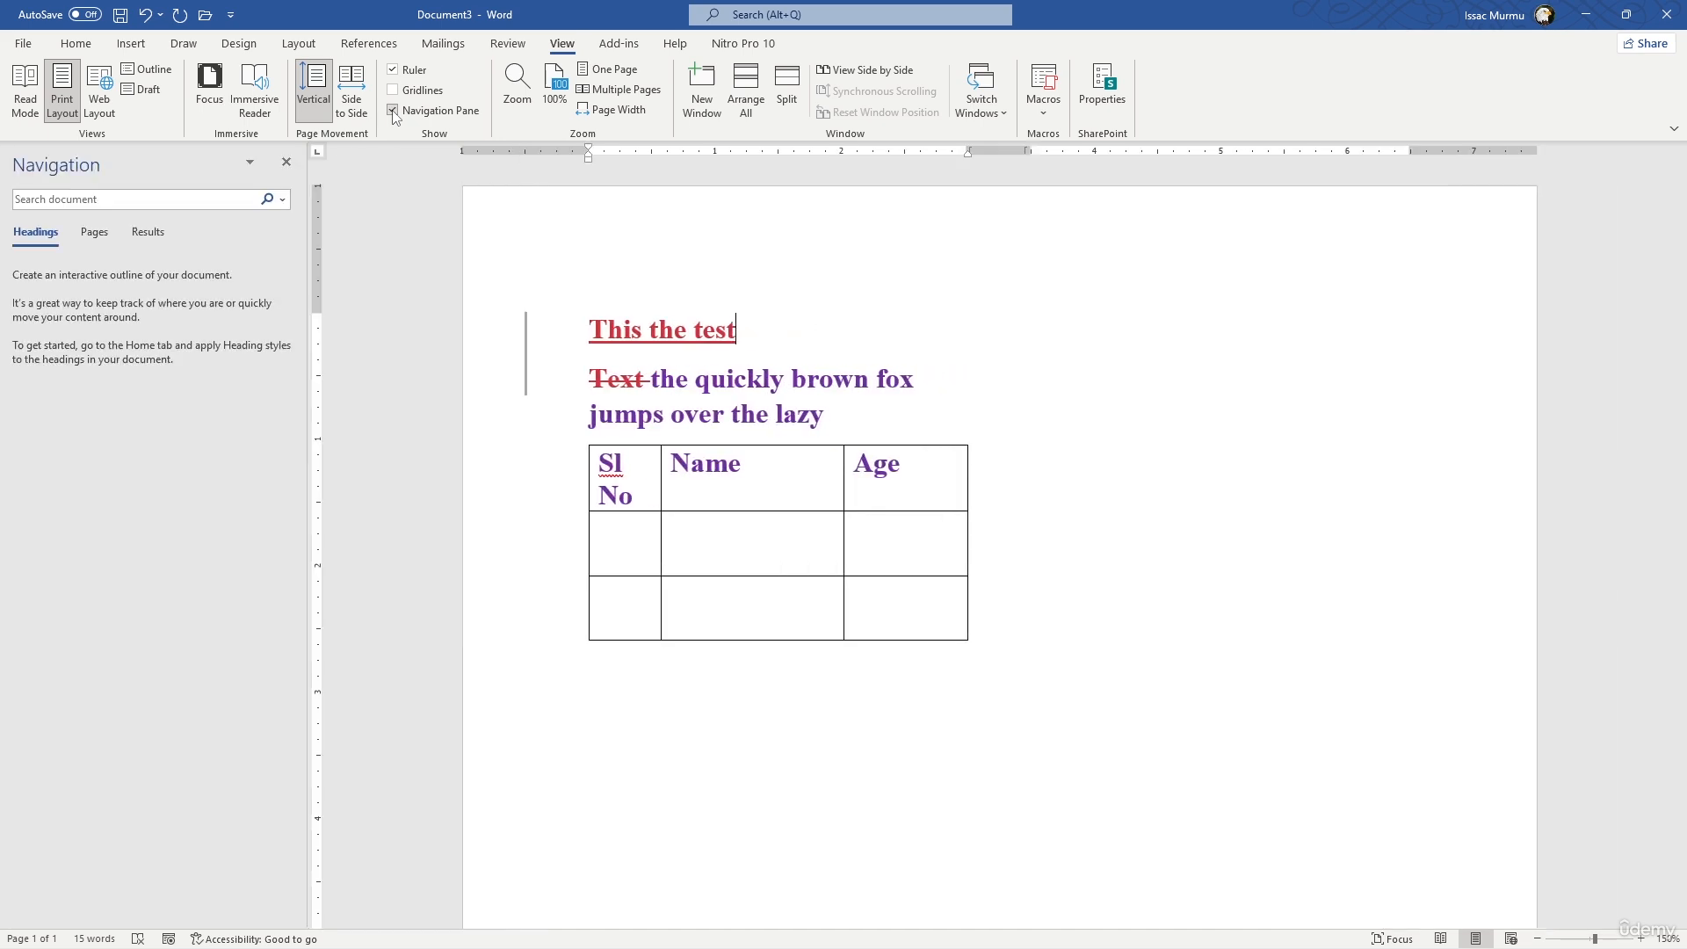
left_click(286, 164)
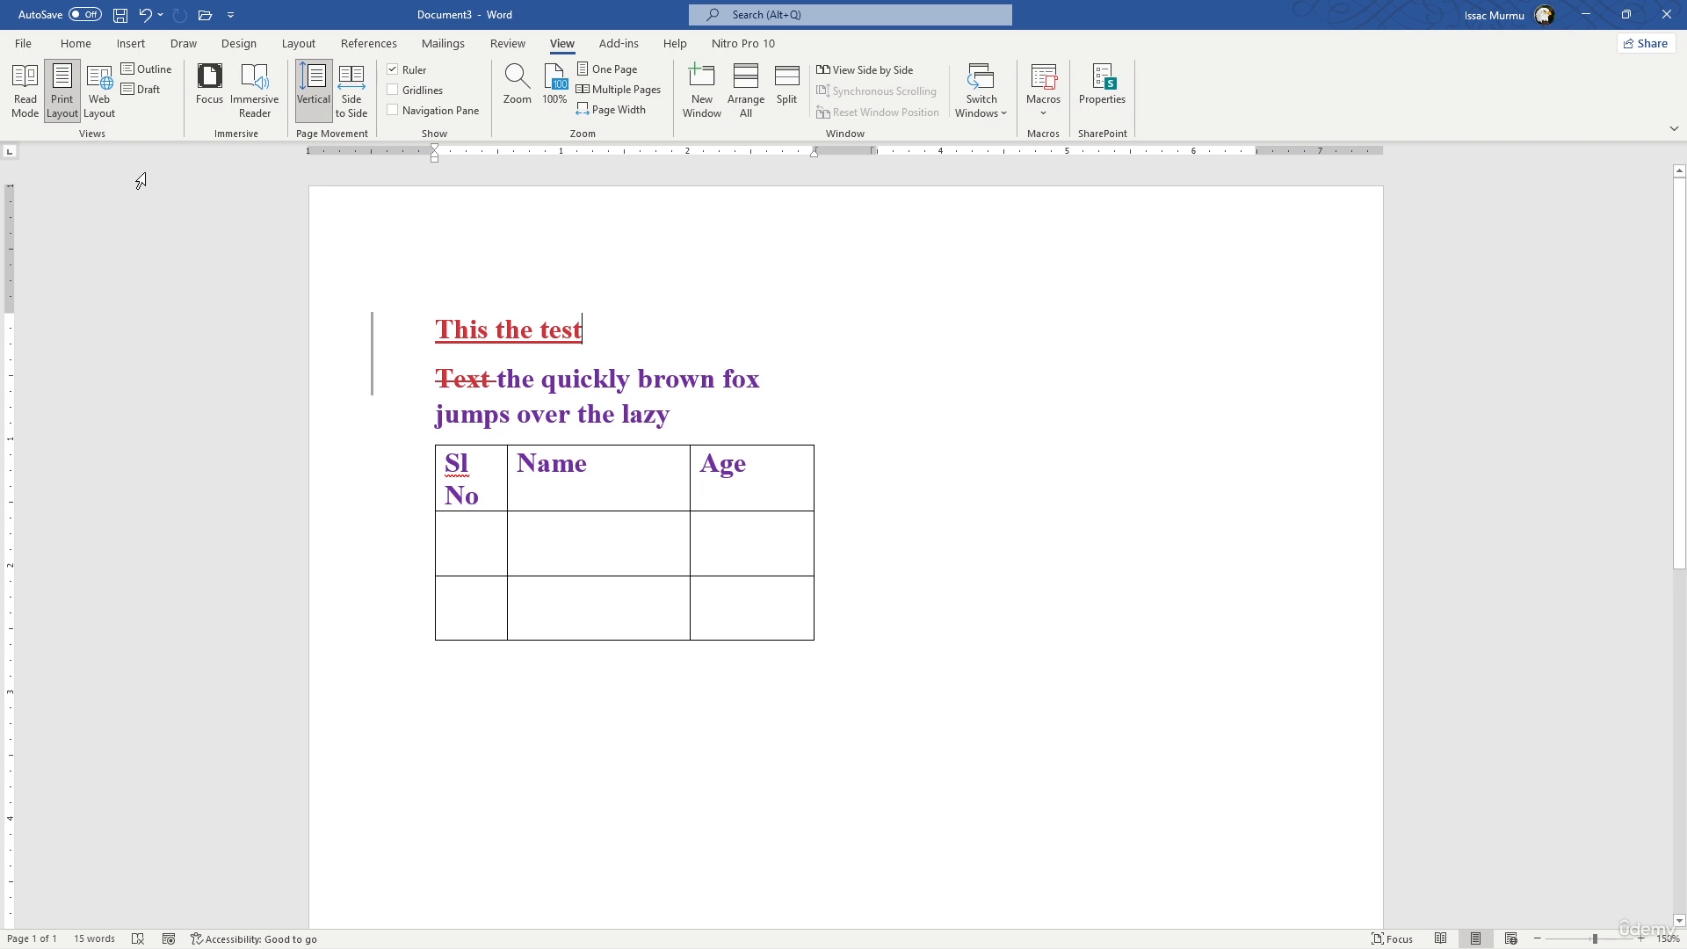
- Look through the file management pages for new documents, opening files, document info and saving under a new name
left_click(23, 44)
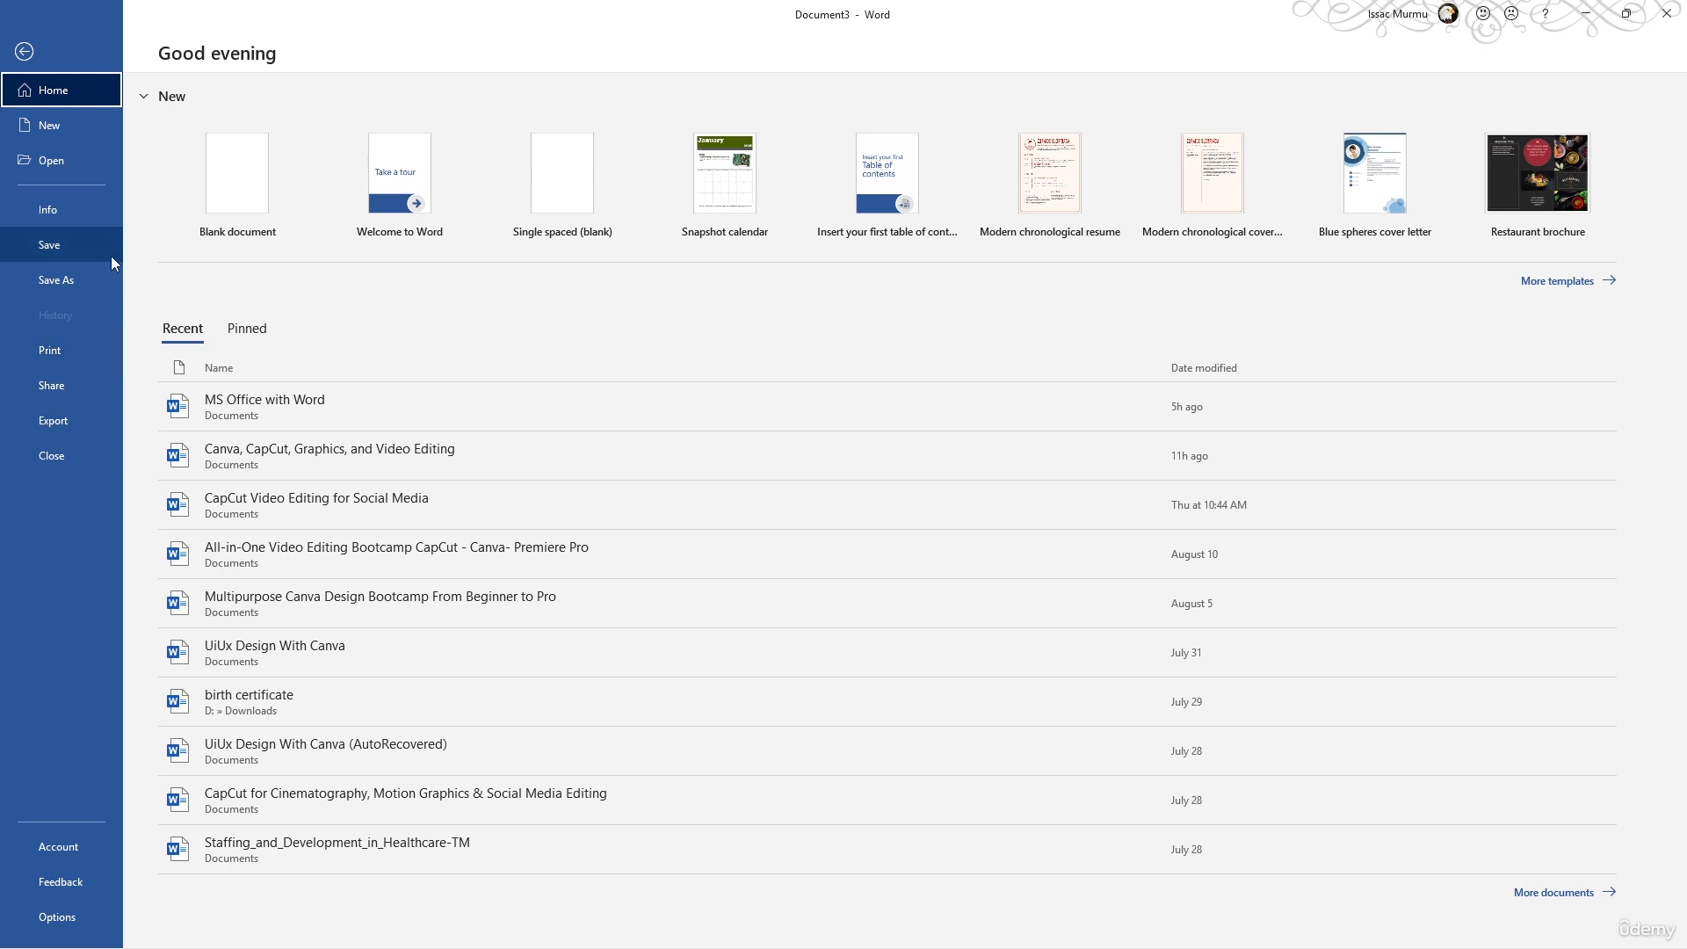
left_click(83, 122)
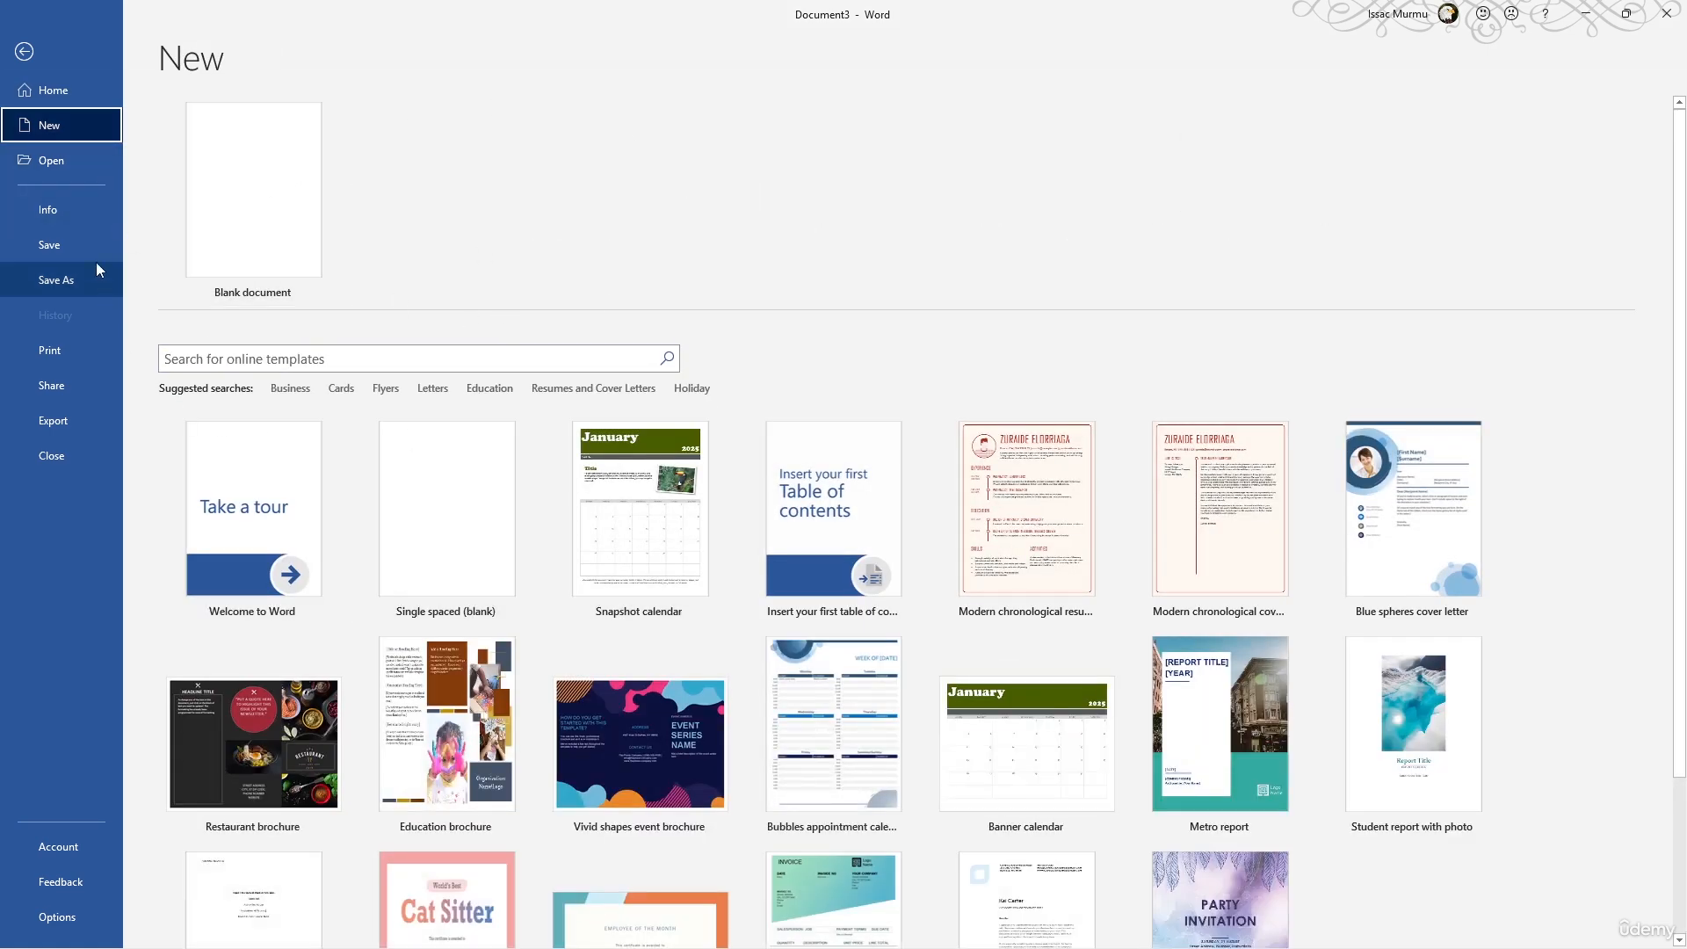
left_click(61, 159)
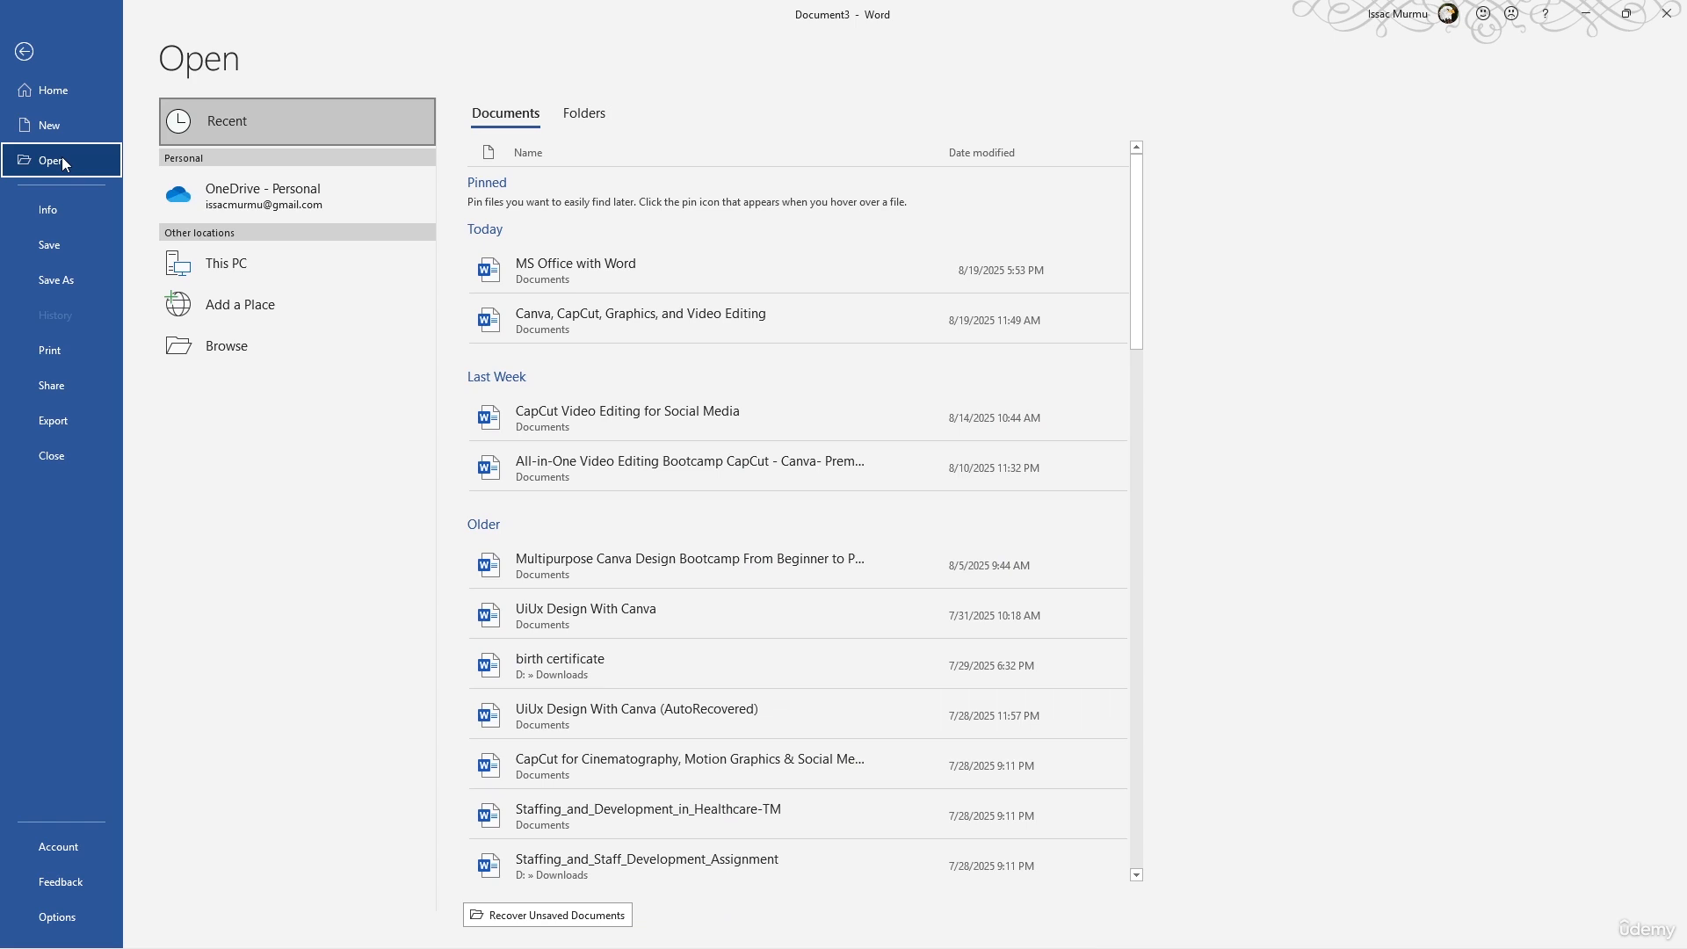
left_click(59, 205)
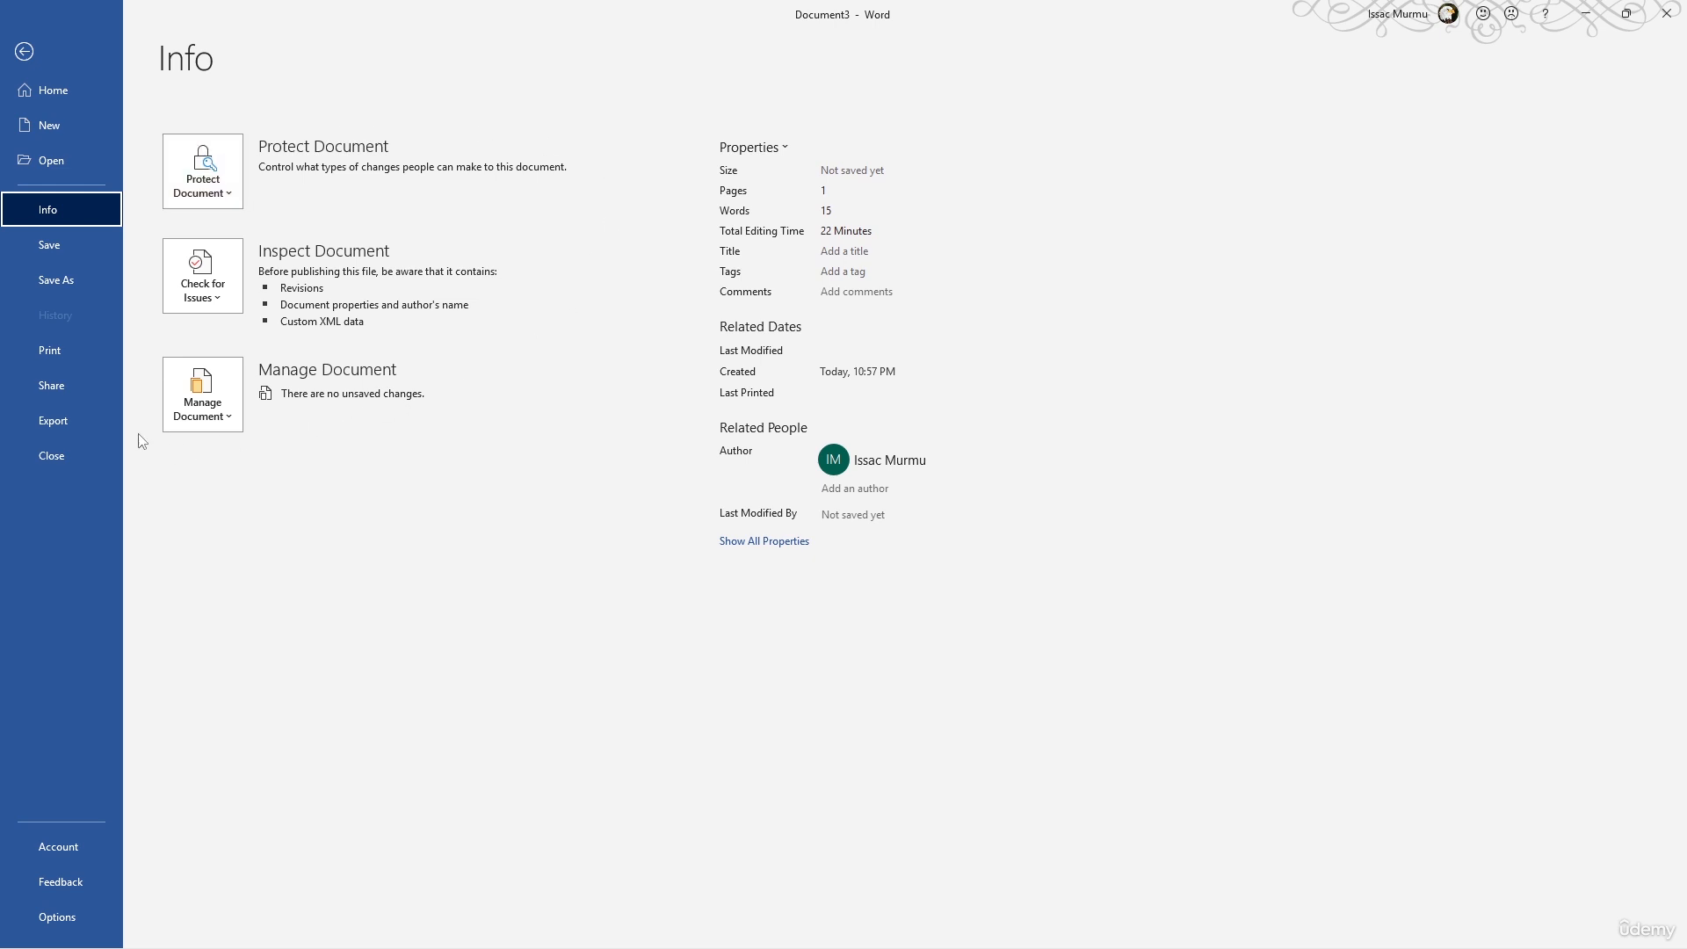
left_click(62, 249)
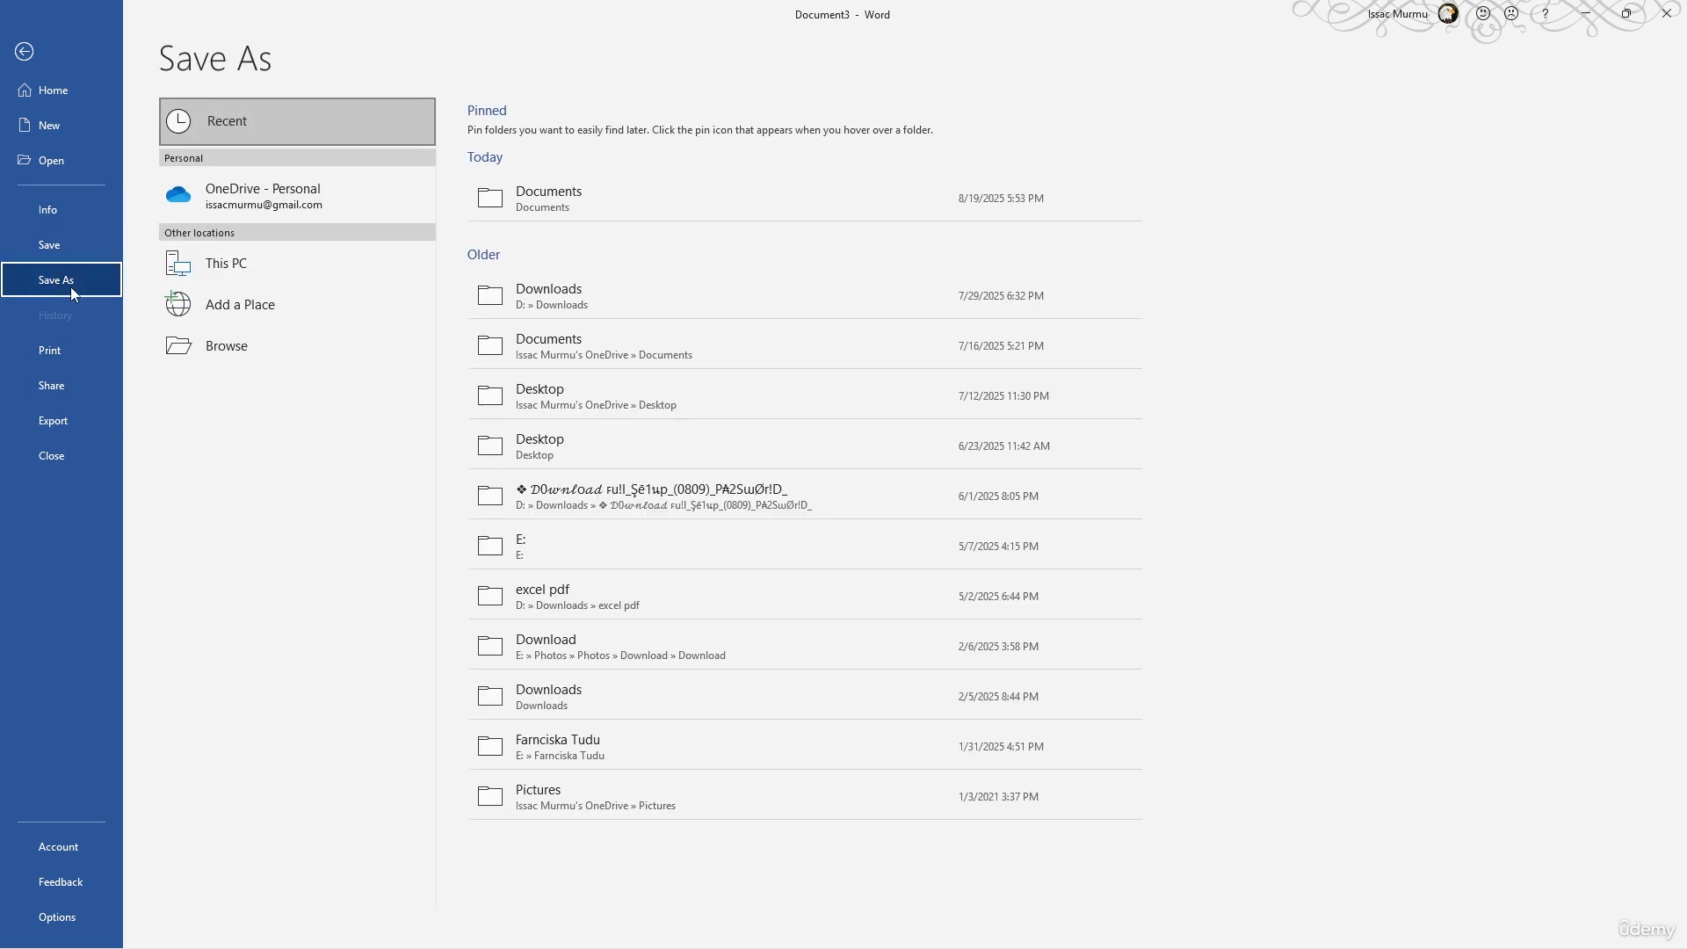
left_click(66, 245)
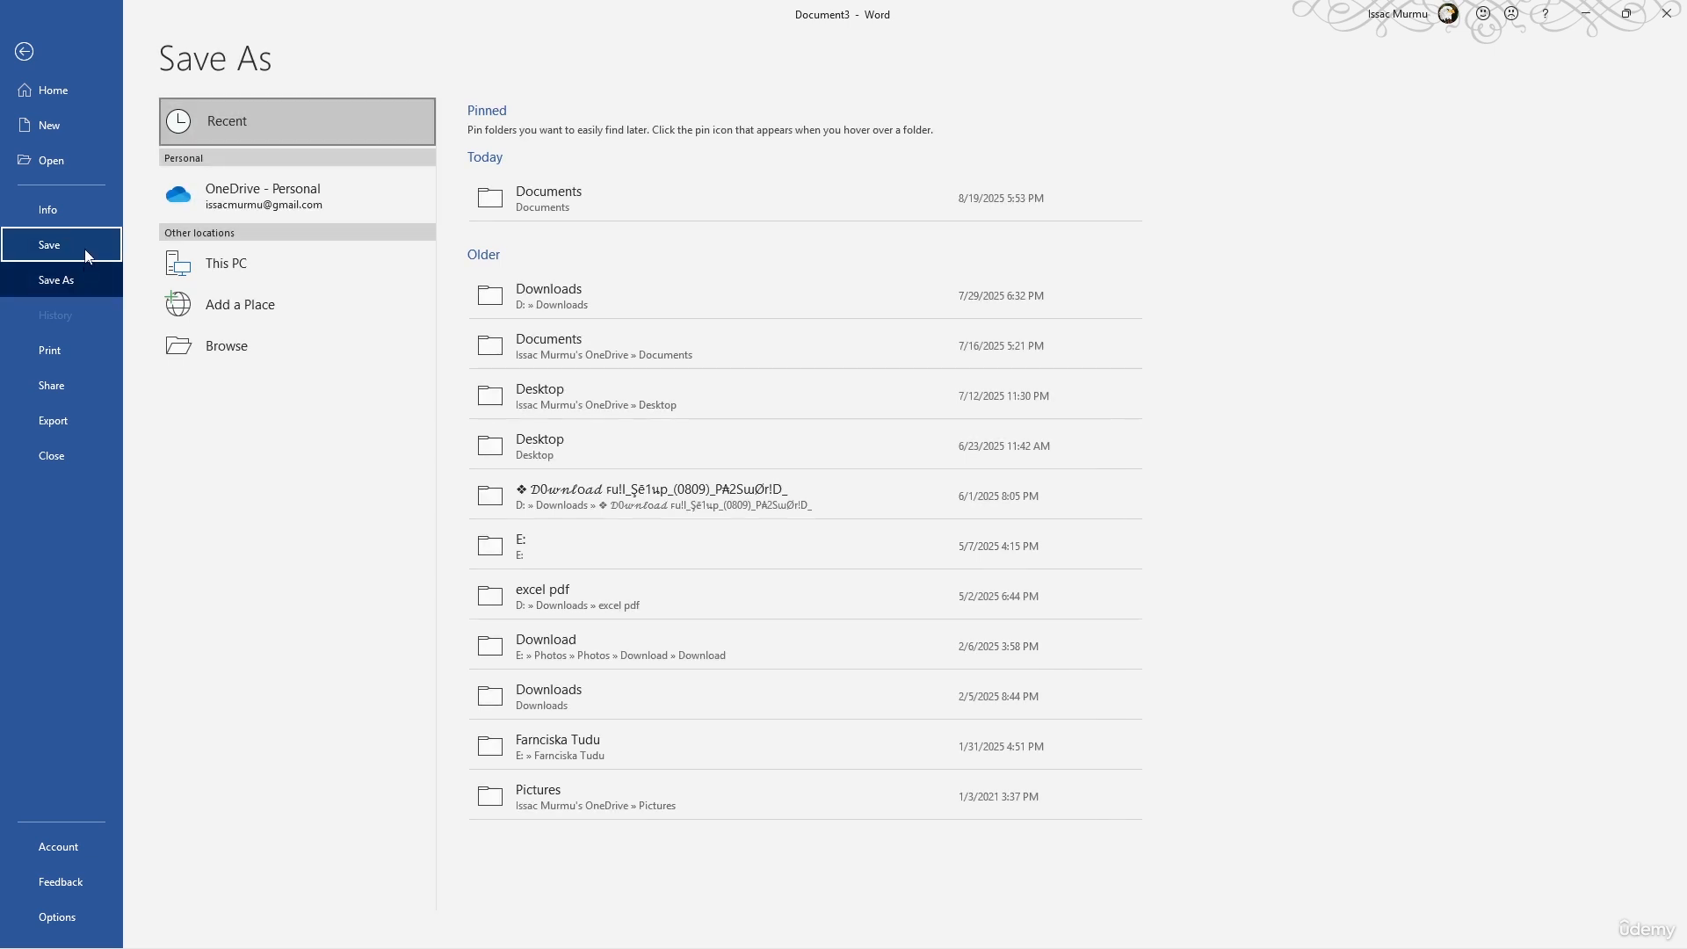
- Look through the print settings and the sharing options, including sending by email, and return to the document
left_click(62, 355)
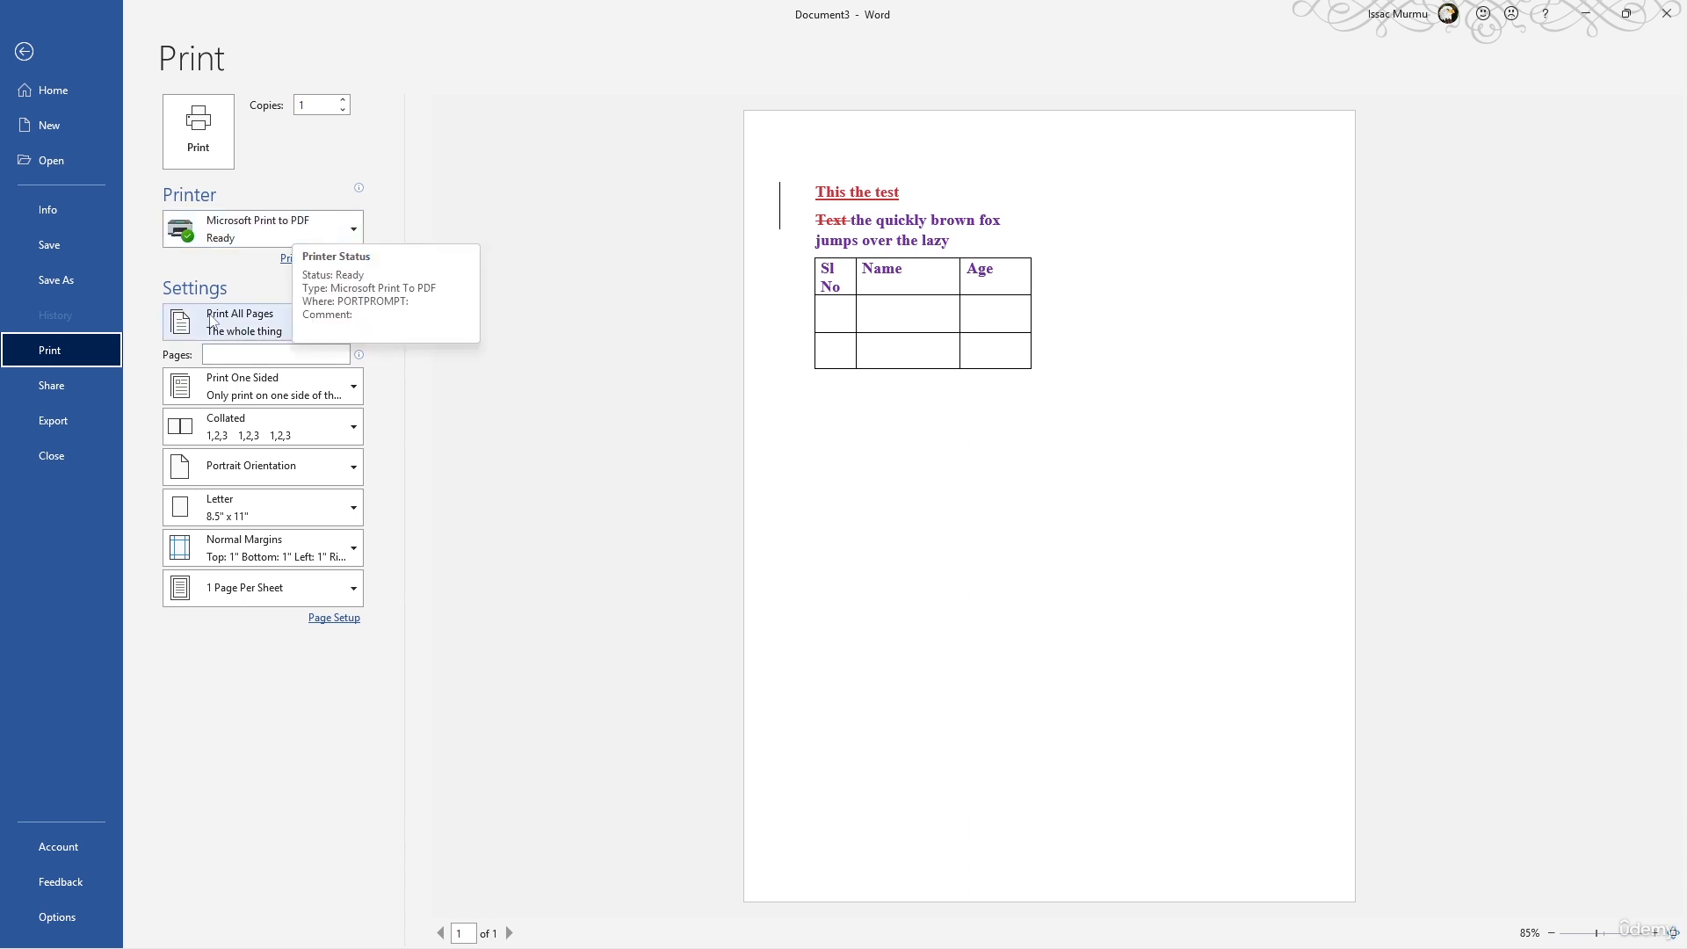
left_click(78, 394)
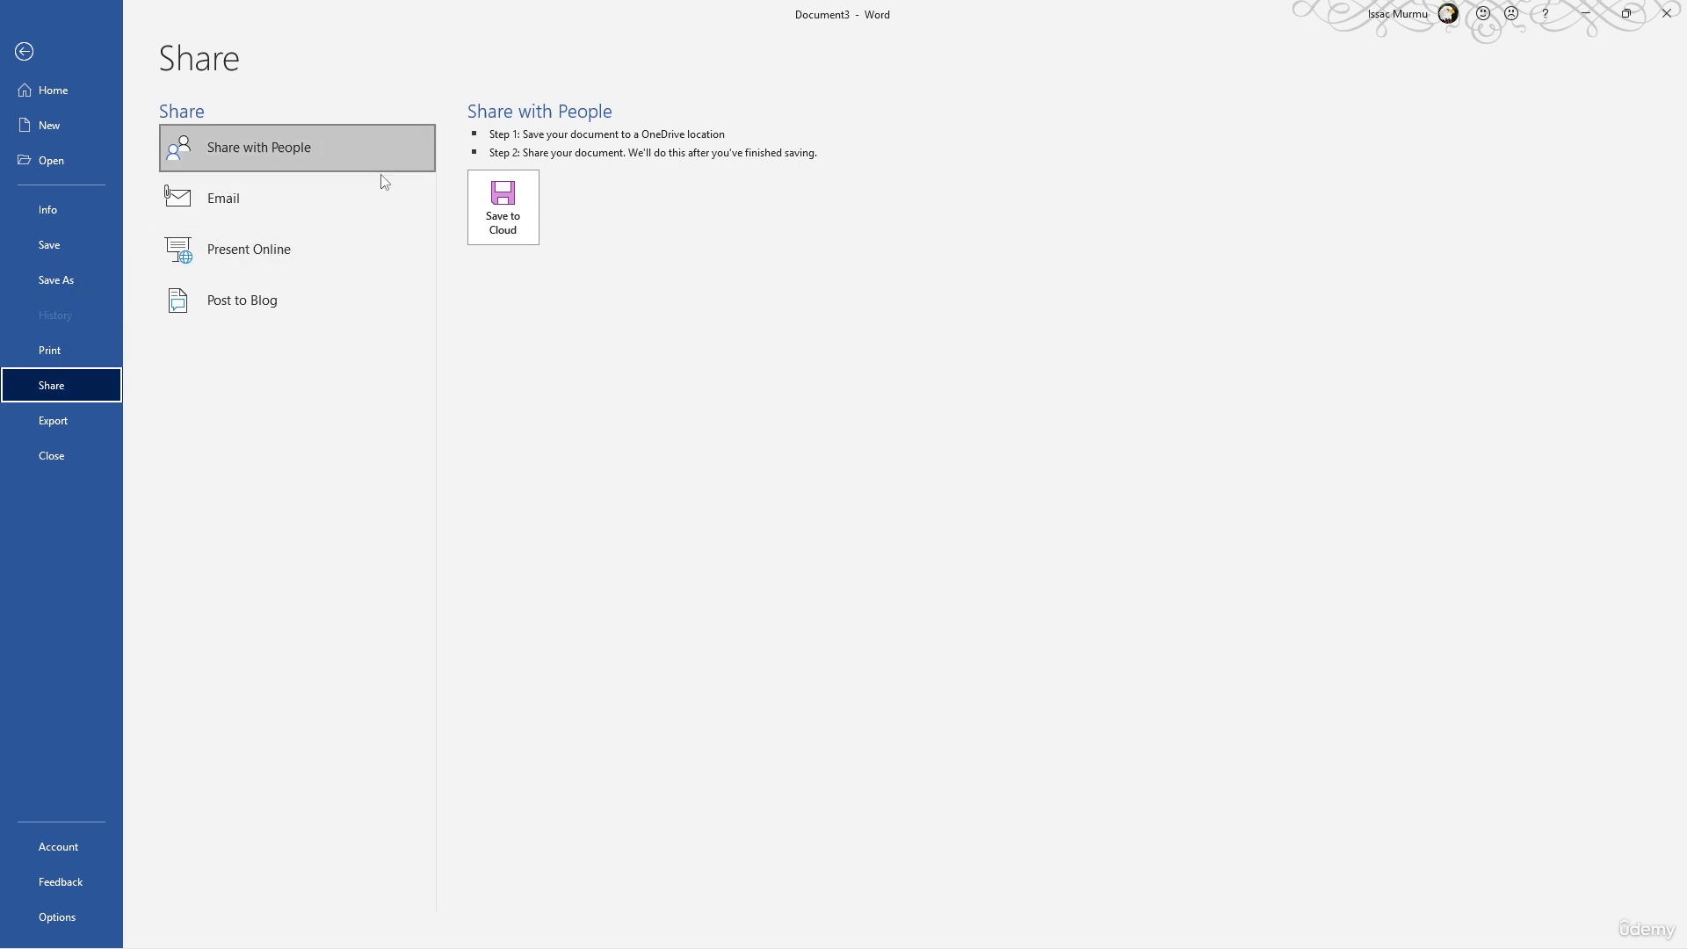
left_click(283, 216)
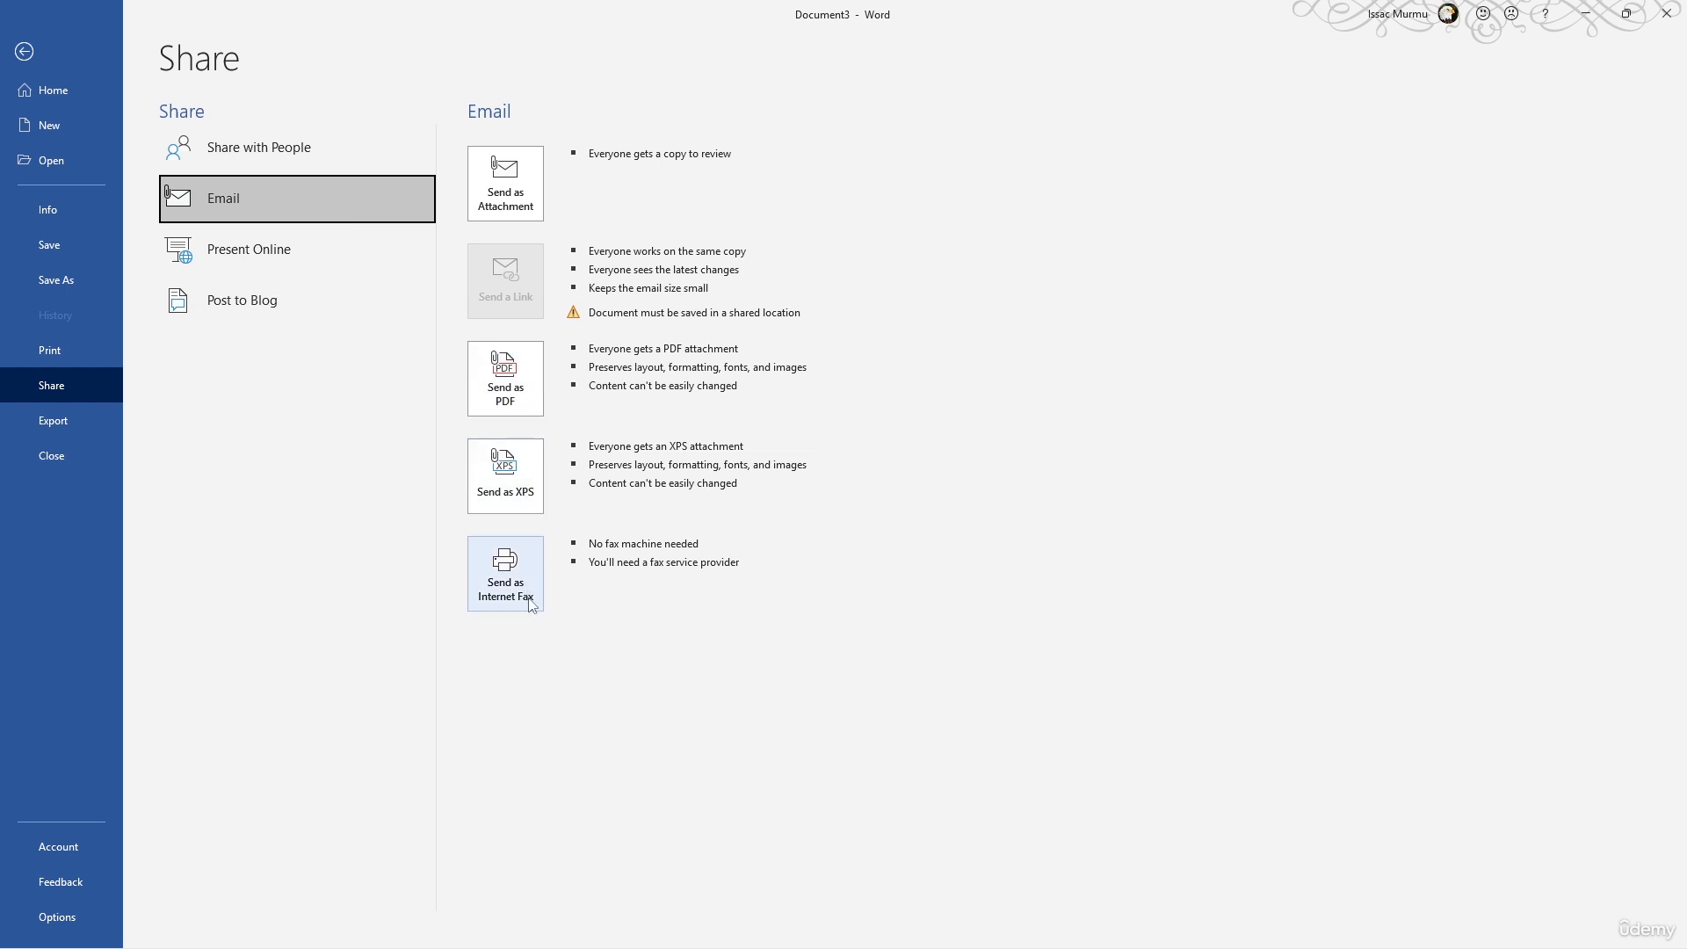
left_click(678, 642)
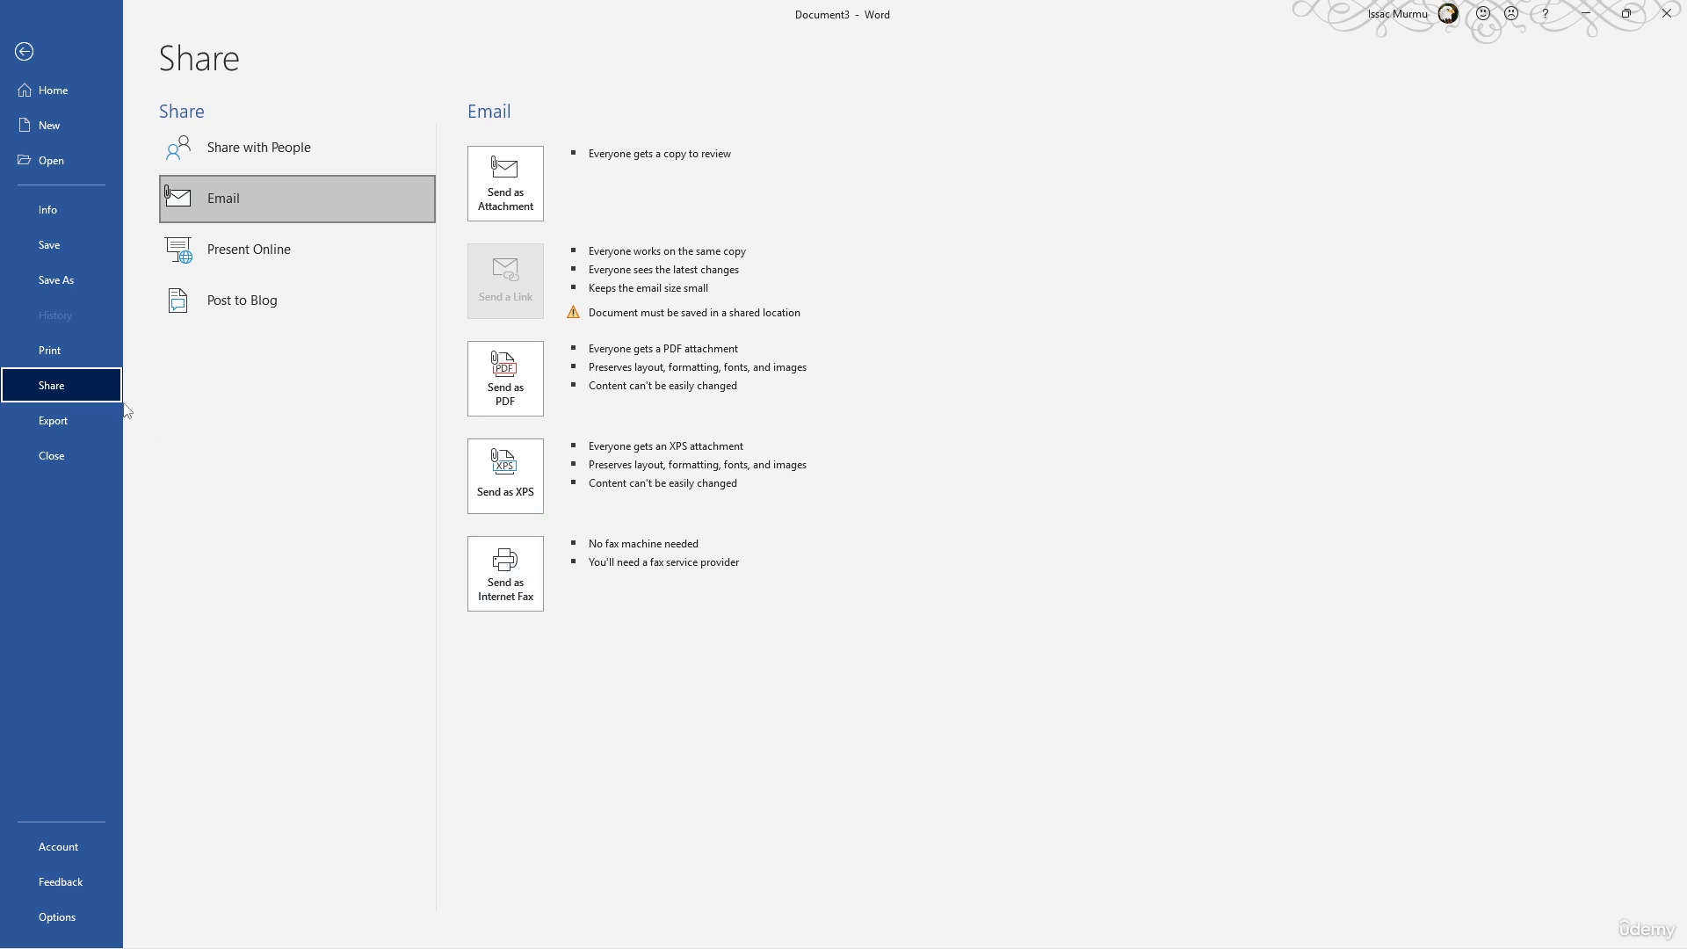
left_click(25, 52)
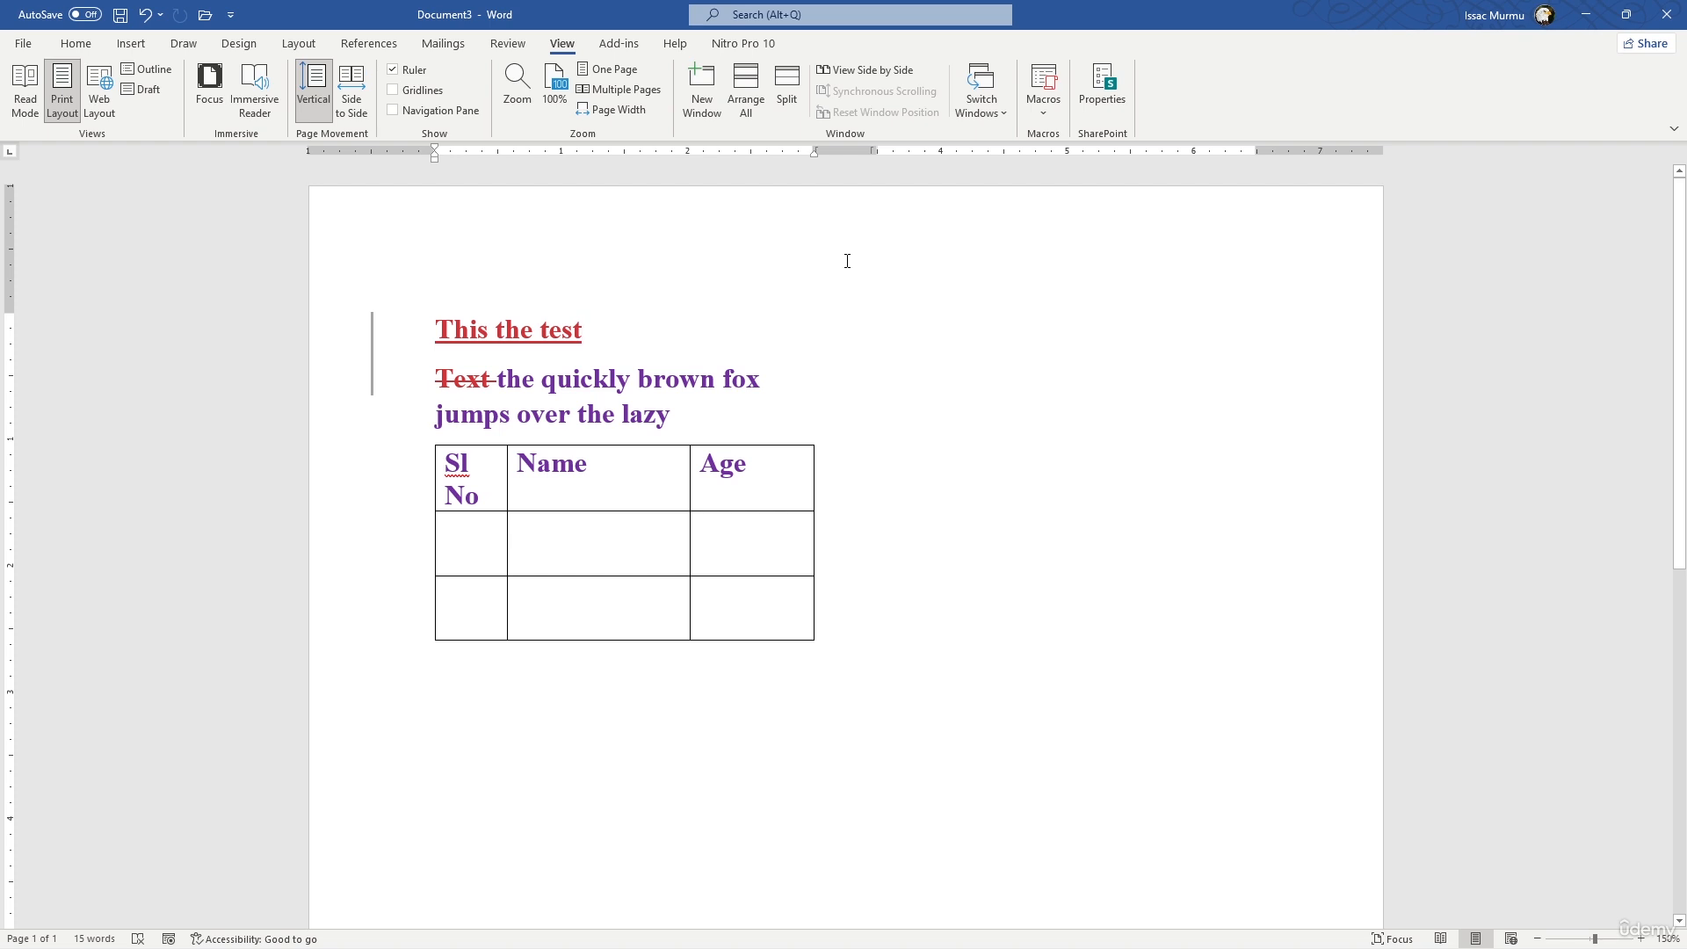
- Customize the Quick Access Toolbar by removing Open and adding Draw Table and New
left_click(231, 15)
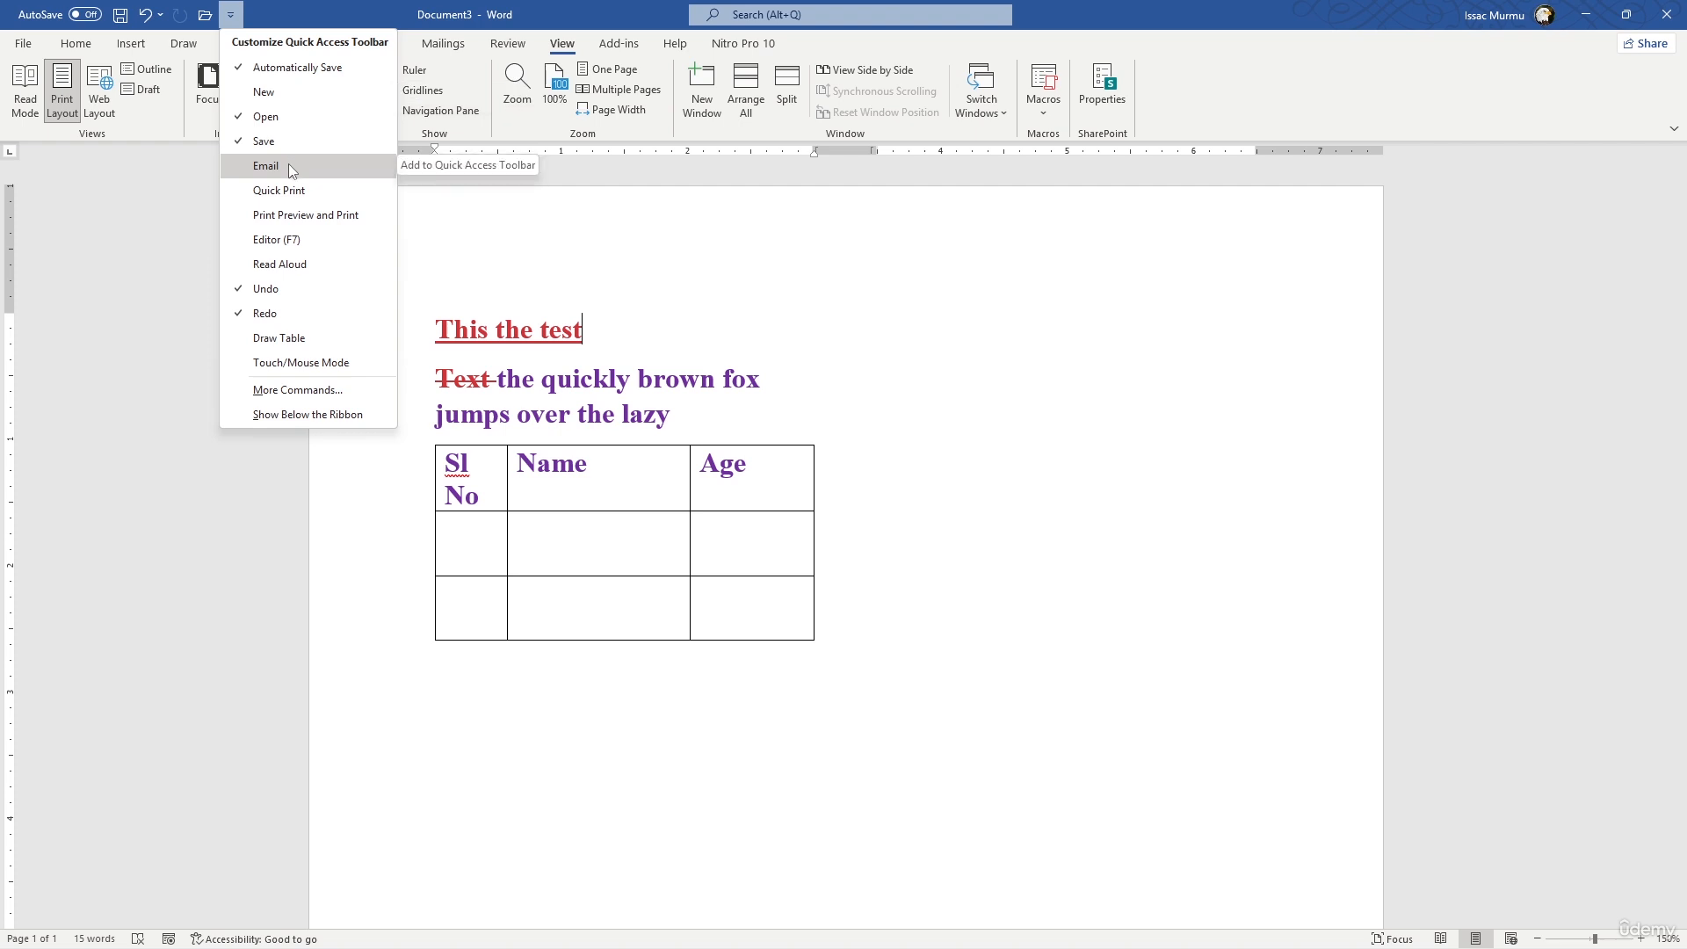
left_click(266, 116)
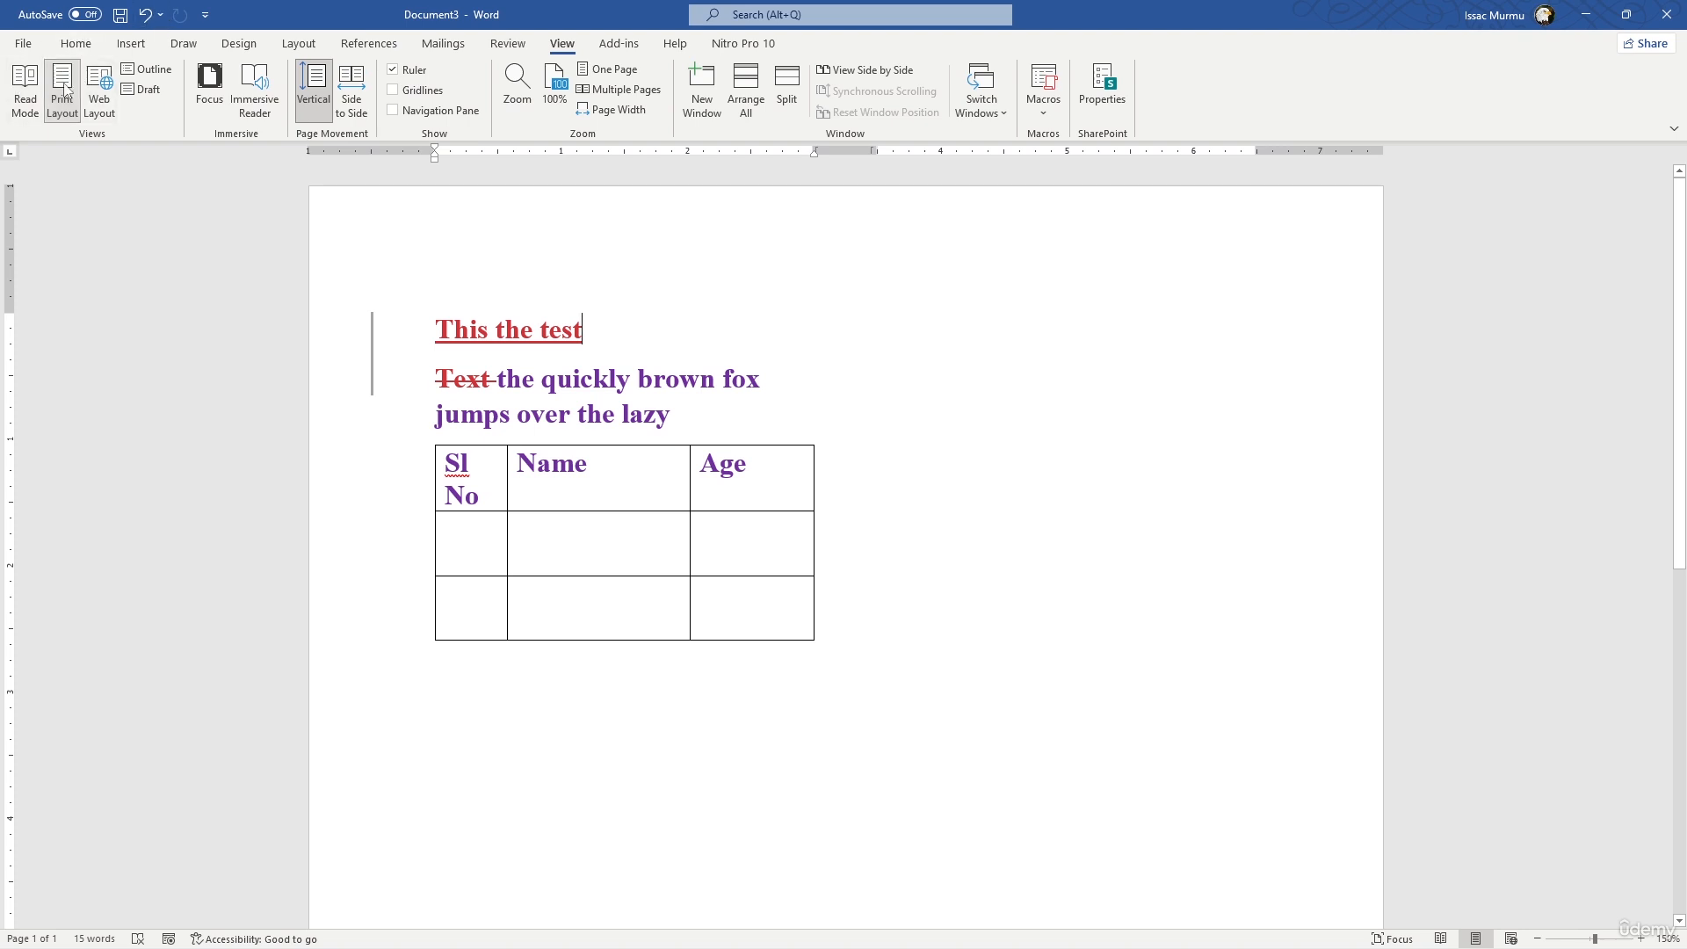
left_click(75, 43)
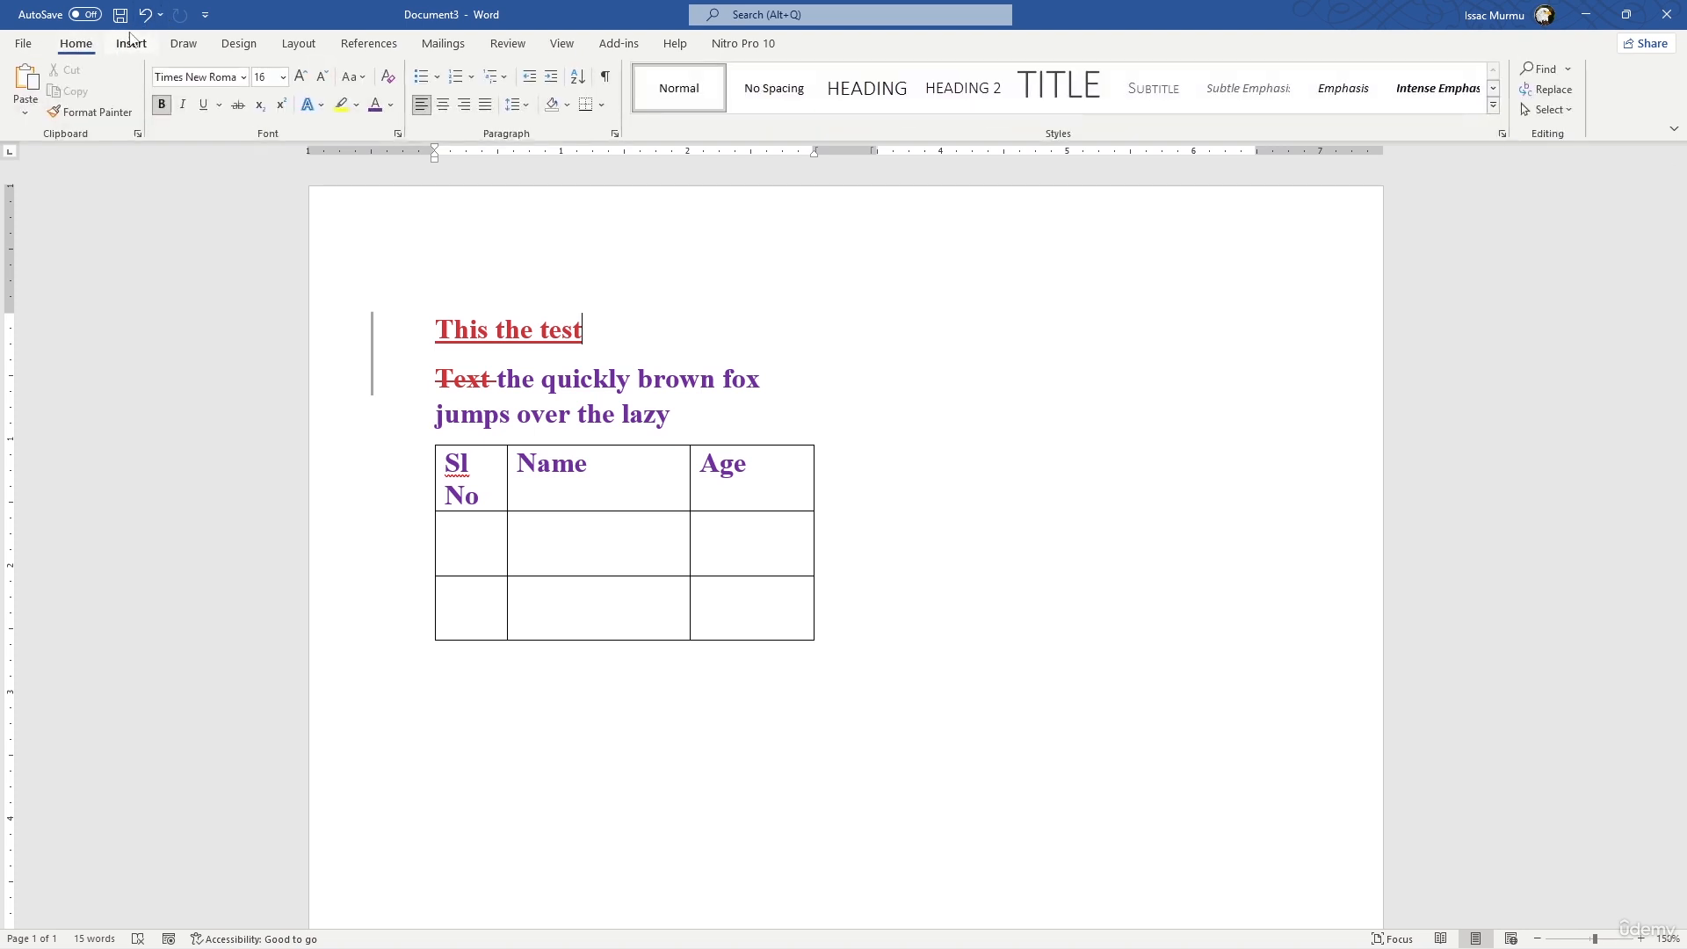
left_click(204, 15)
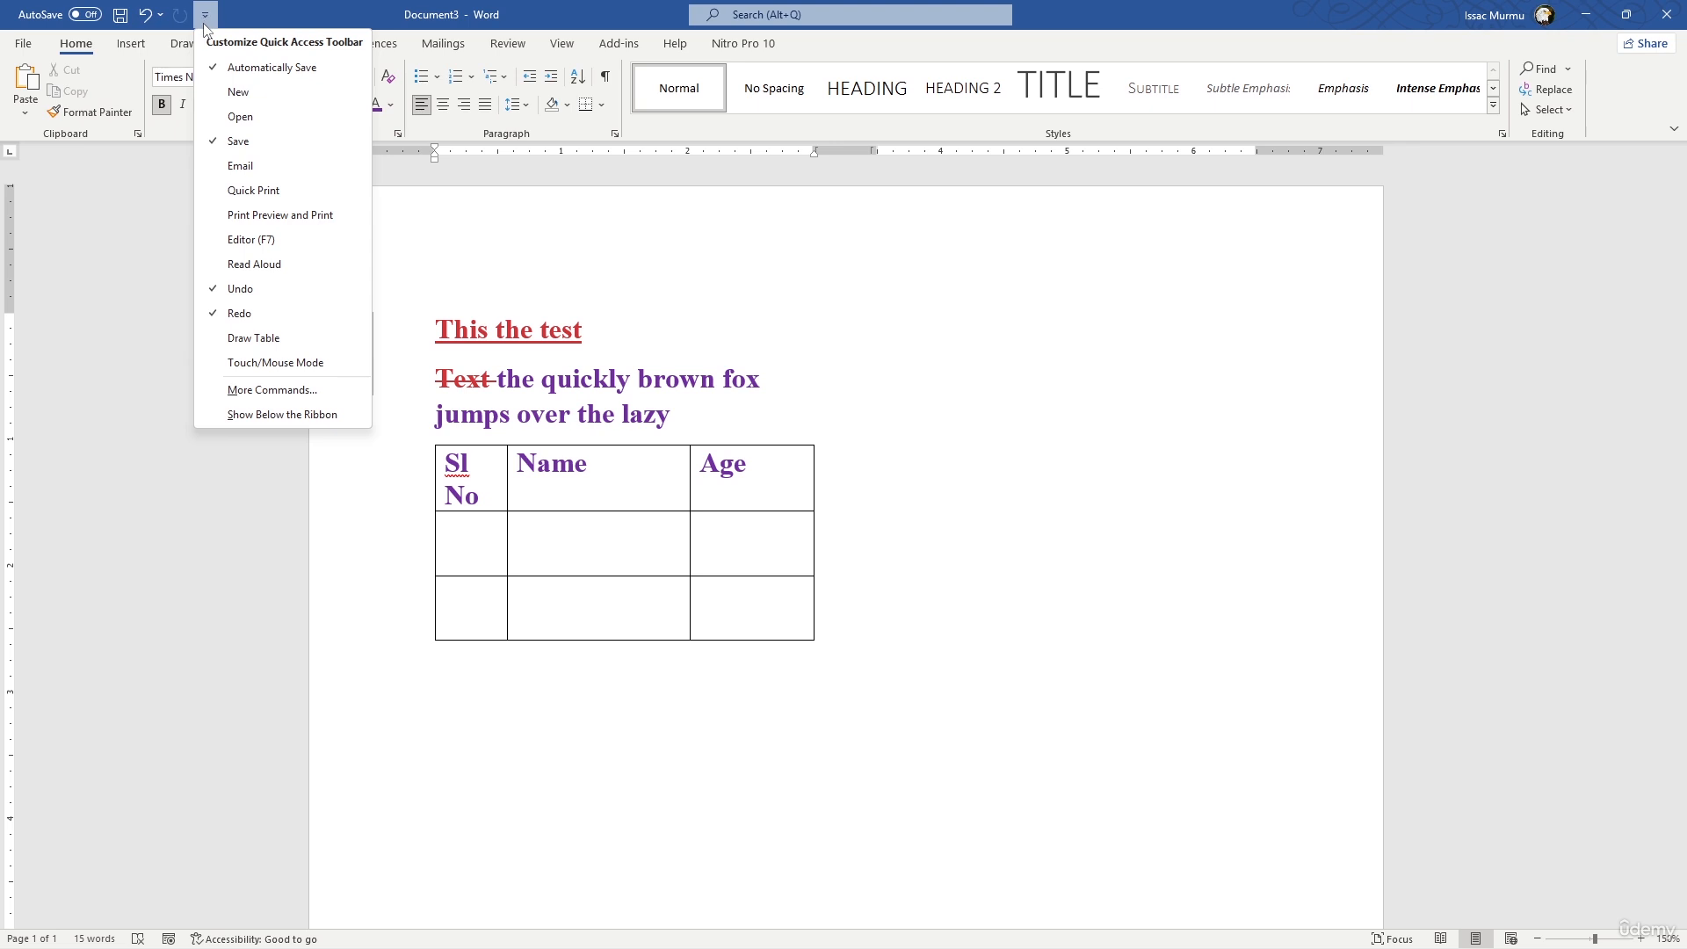
left_click(293, 340)
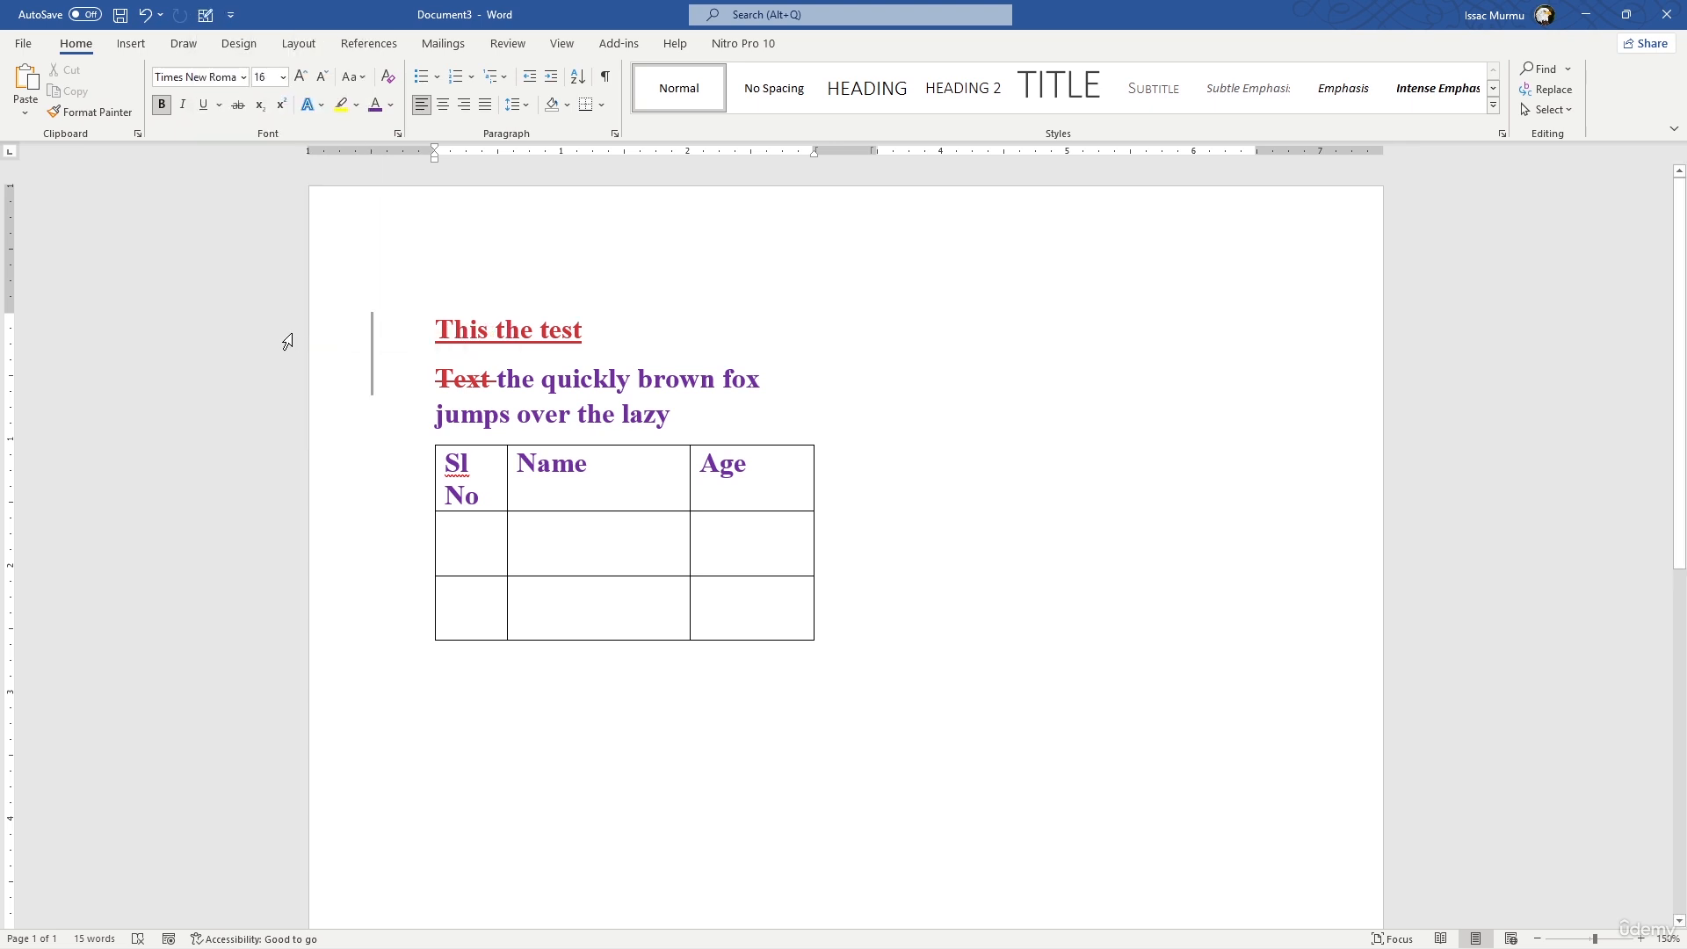
left_click(233, 15)
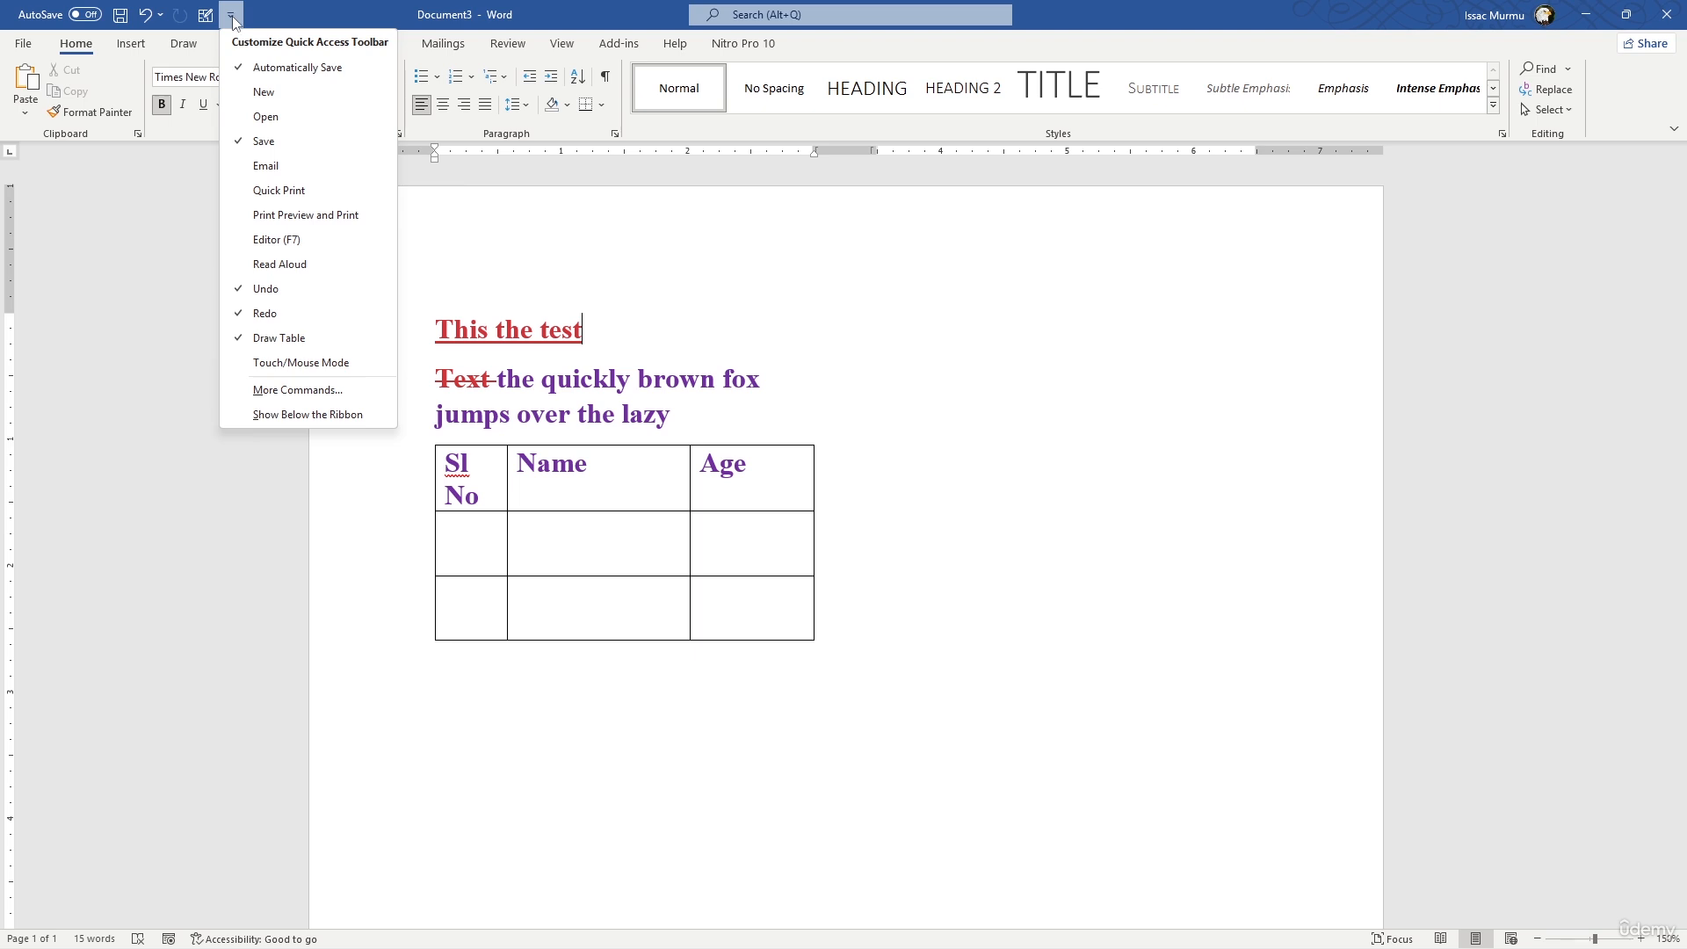
left_click(264, 99)
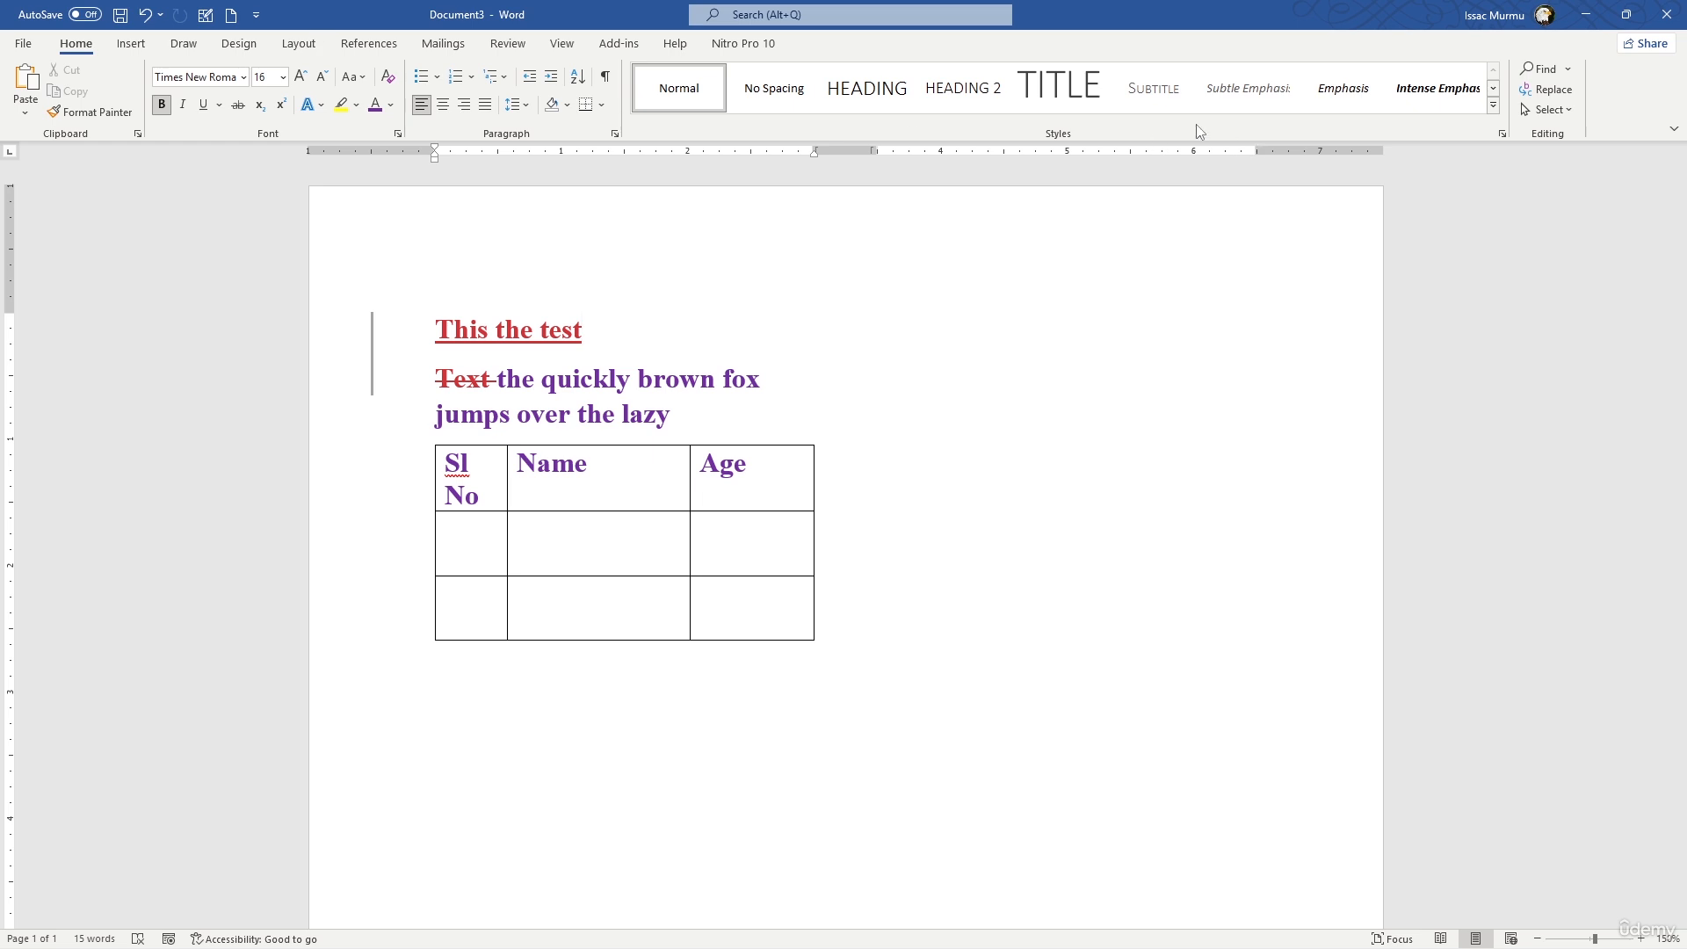
- Try collapsing the ribbon and expand it again
right_click(619, 106)
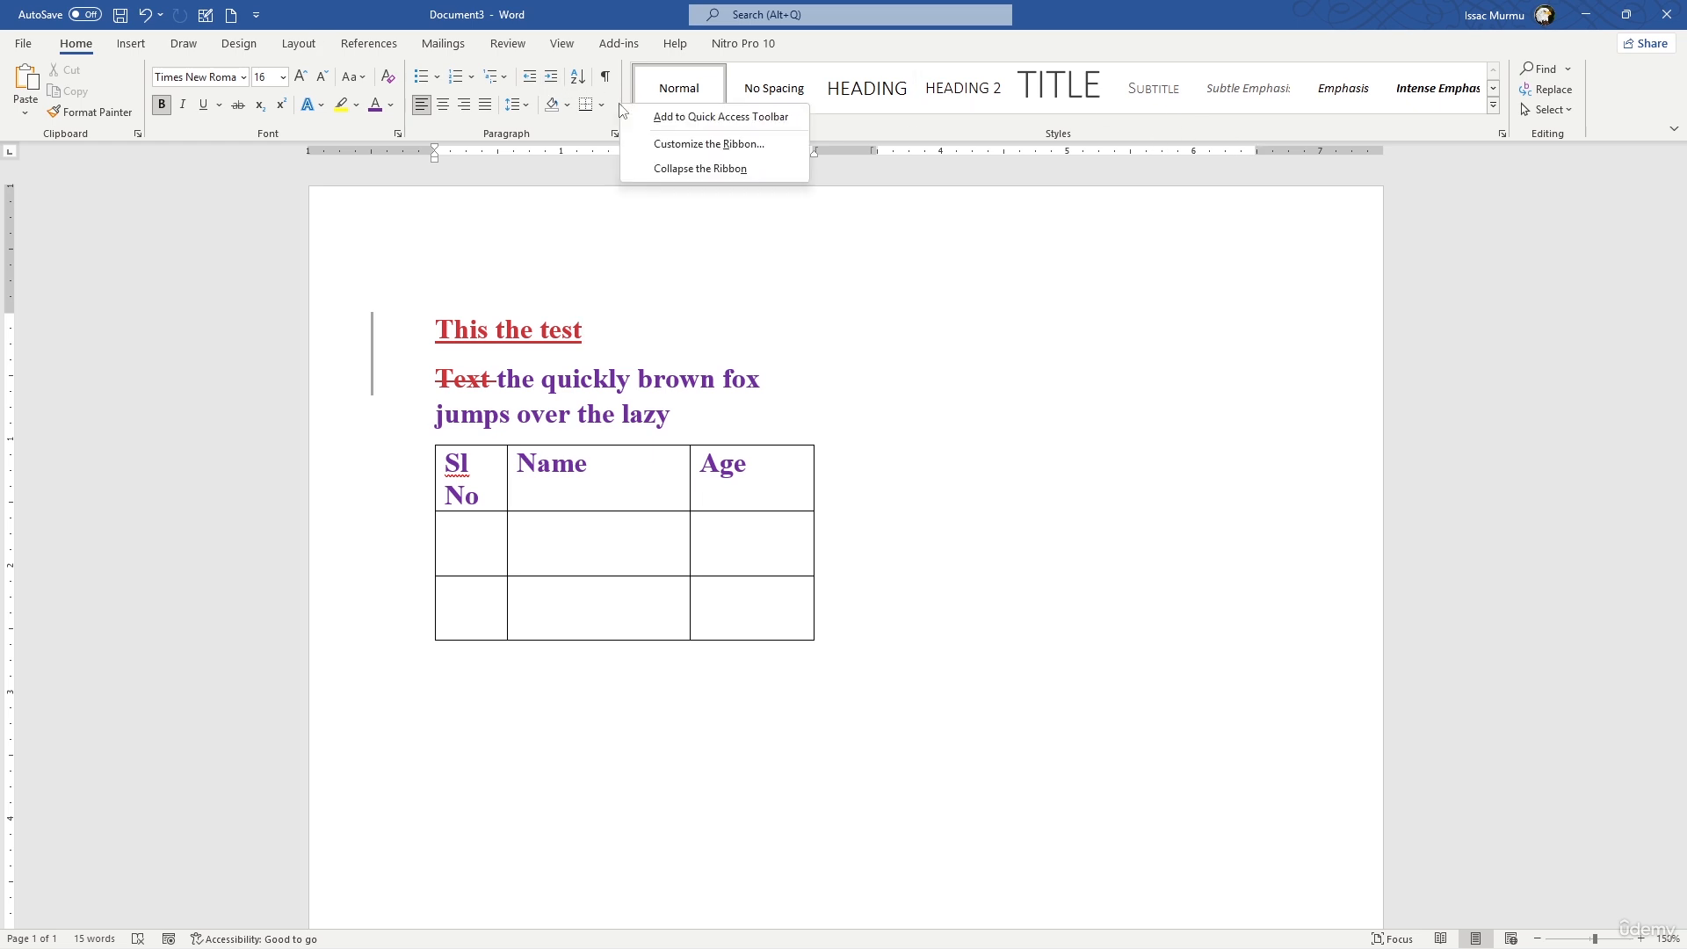
left_click(685, 168)
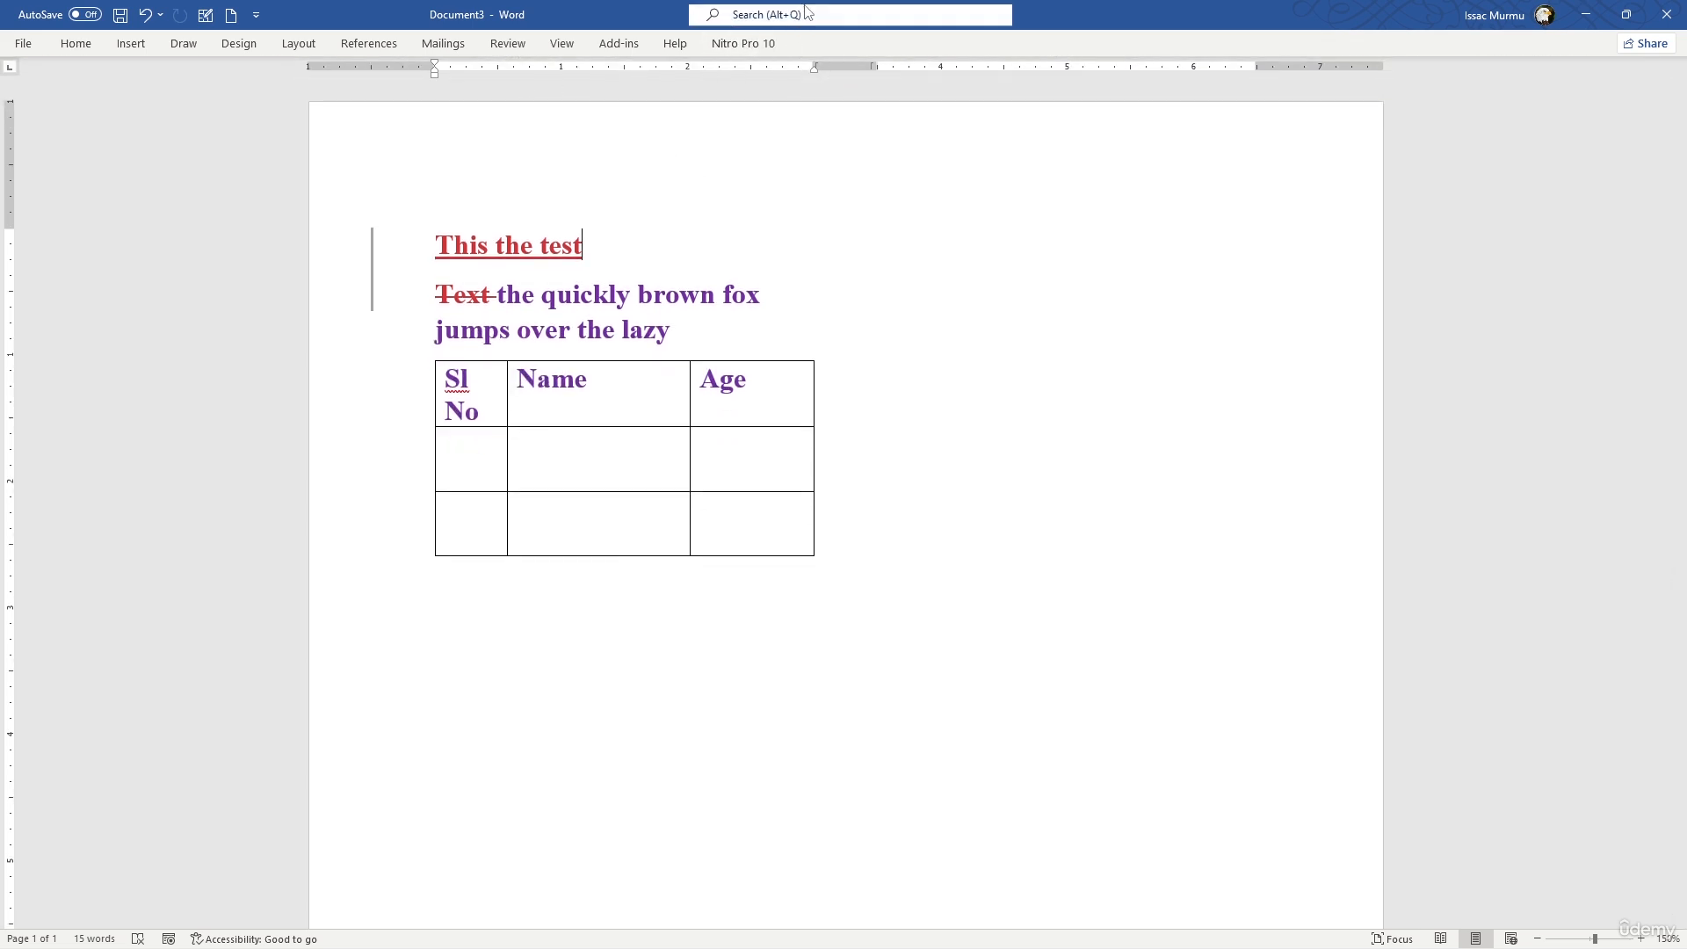
right_click(853, 41)
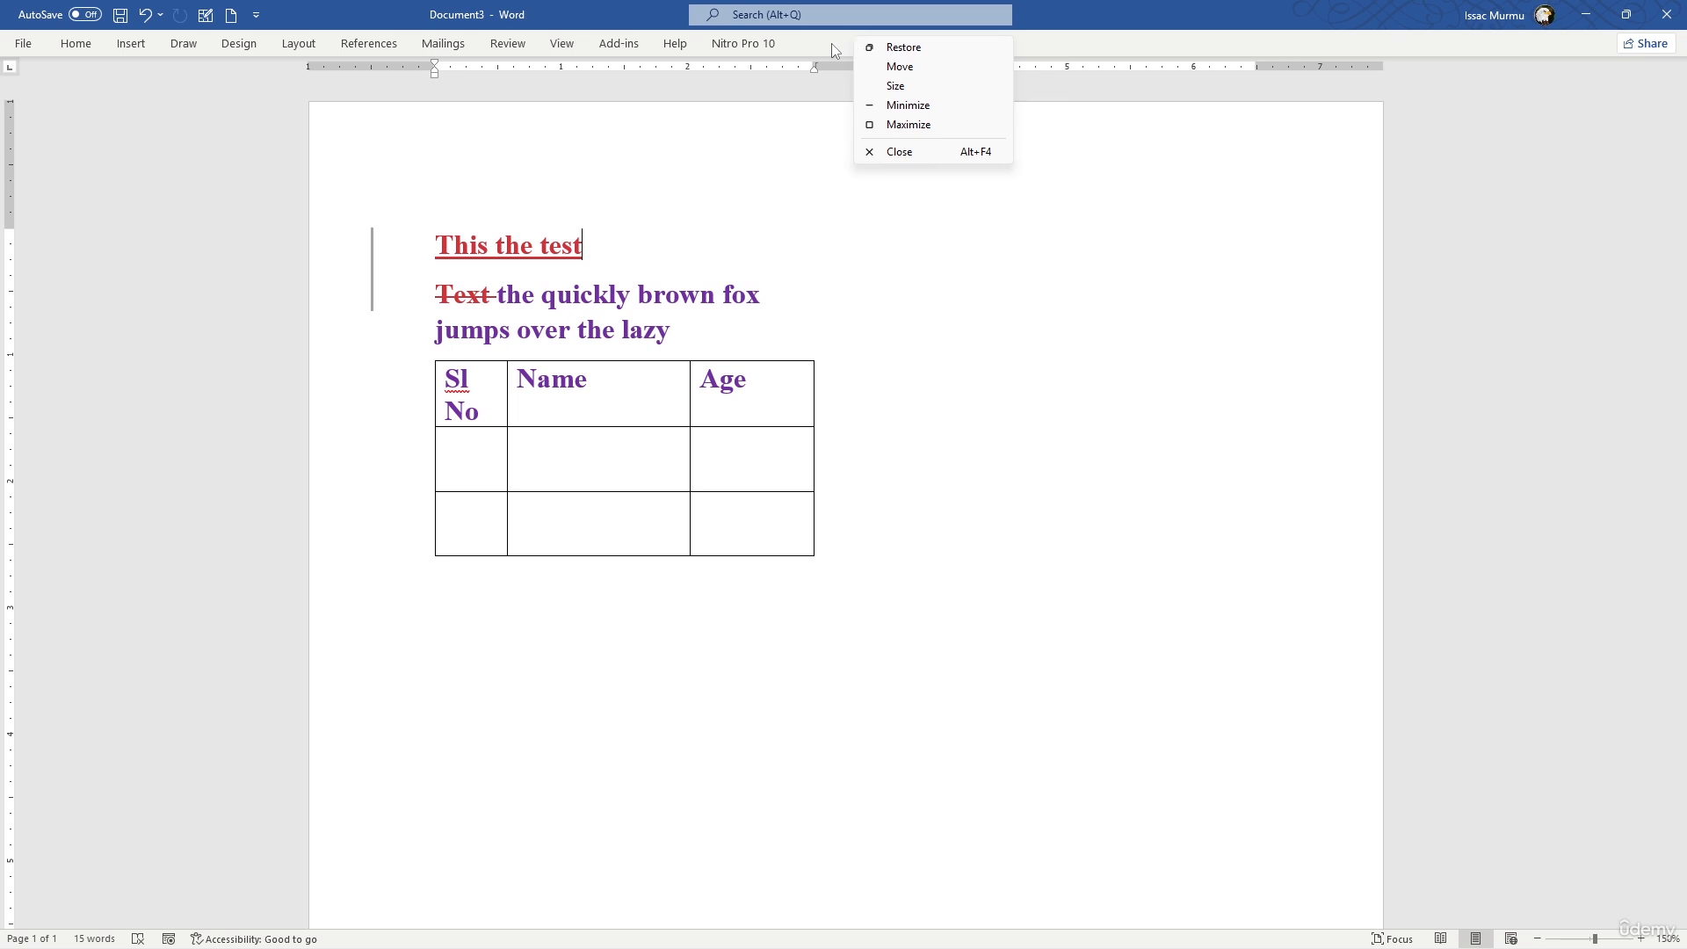
left_click(830, 44)
right_click(829, 44)
left_click(726, 51)
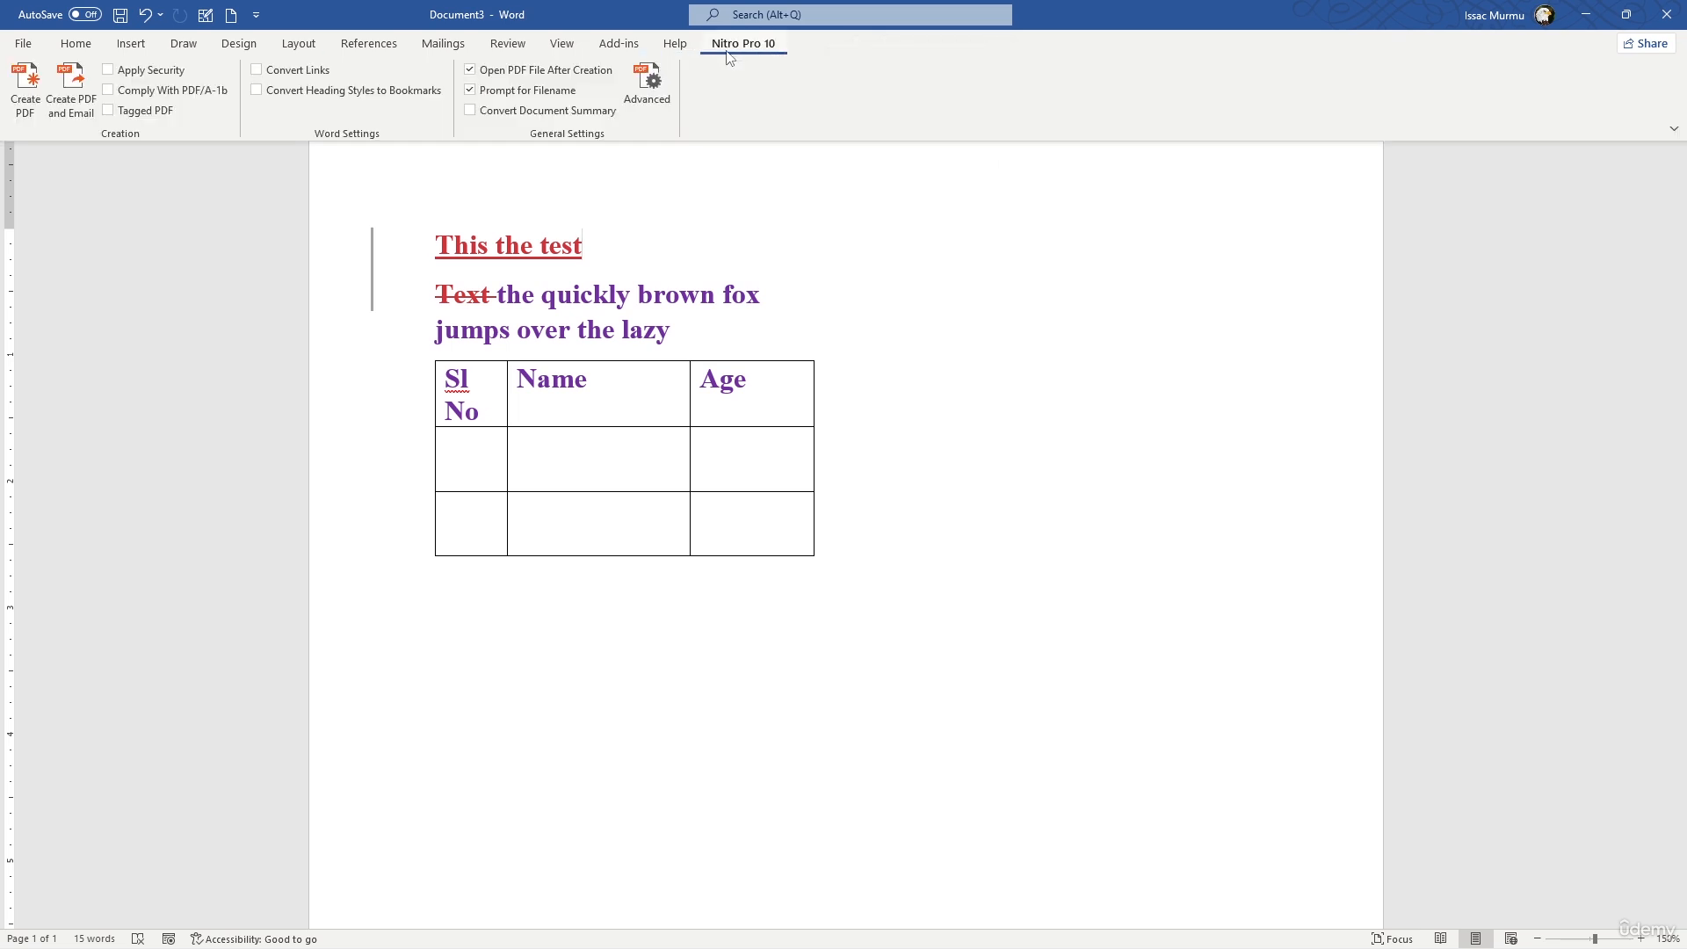
right_click(726, 55)
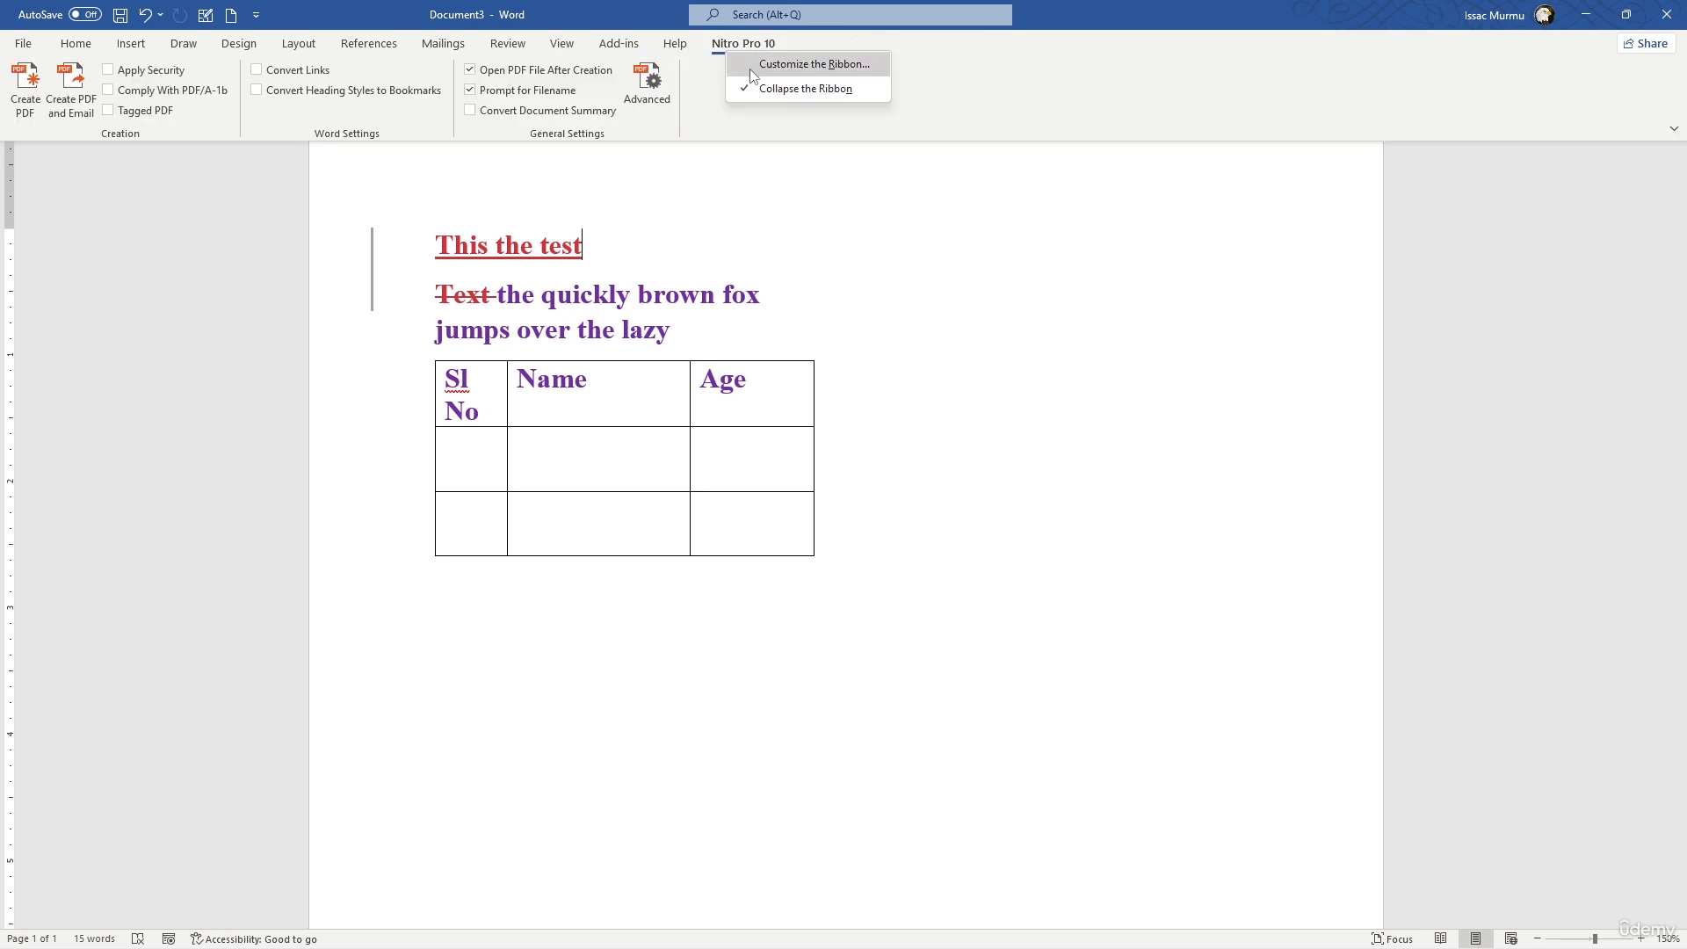
left_click(748, 87)
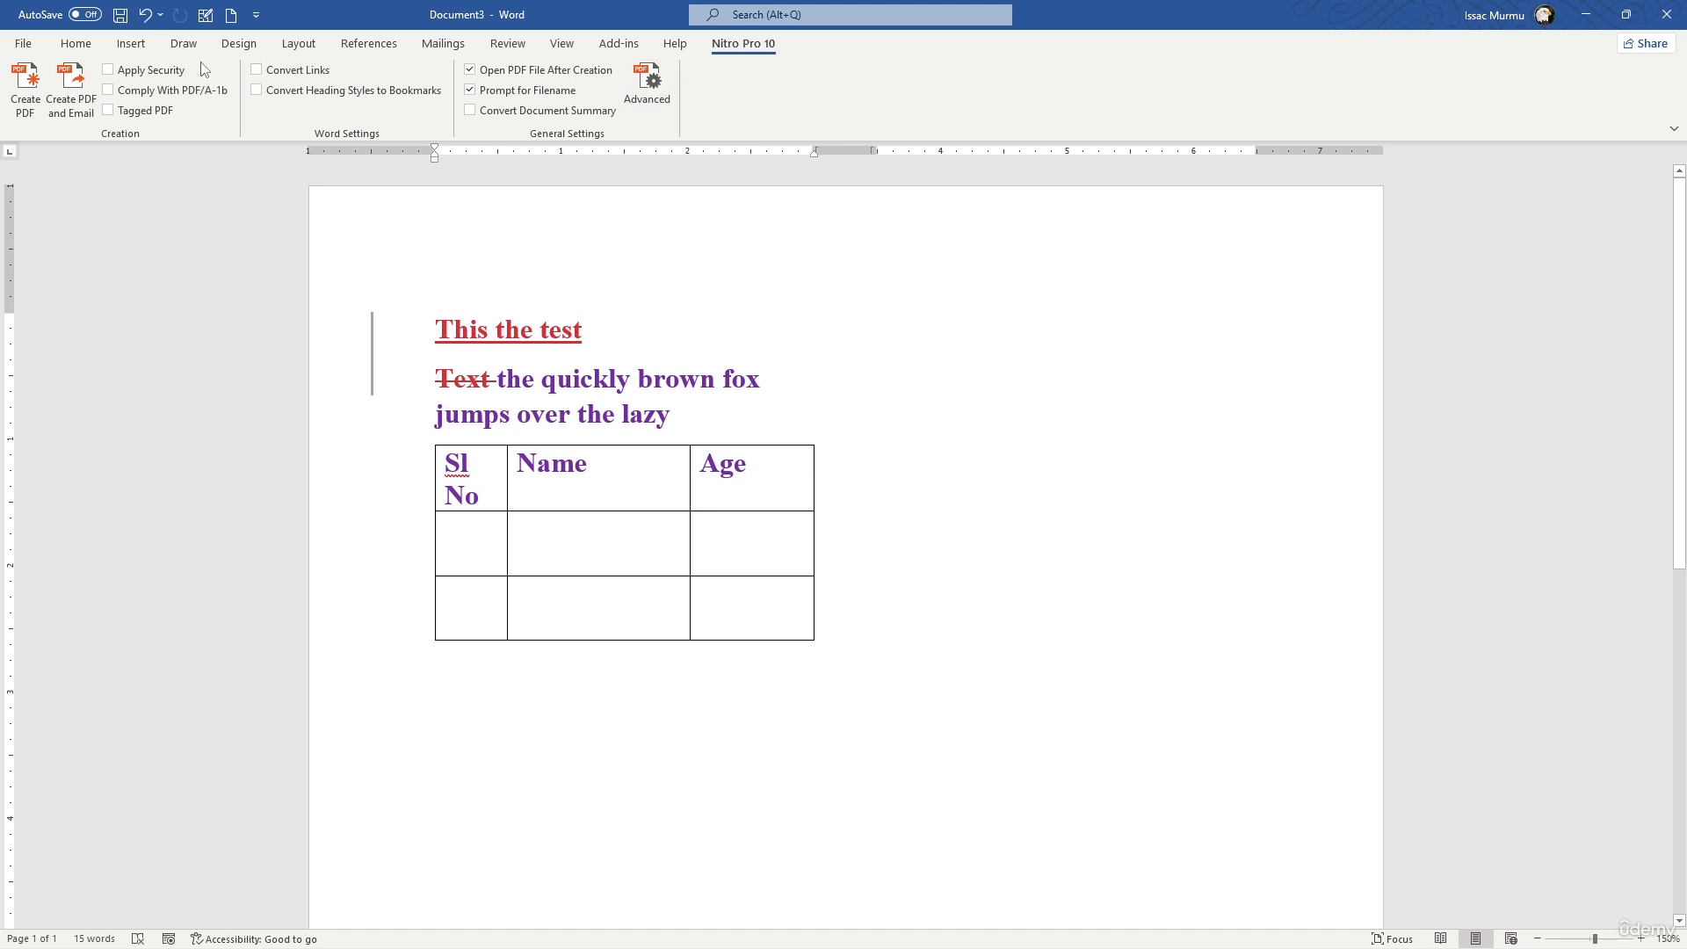
left_click(75, 44)
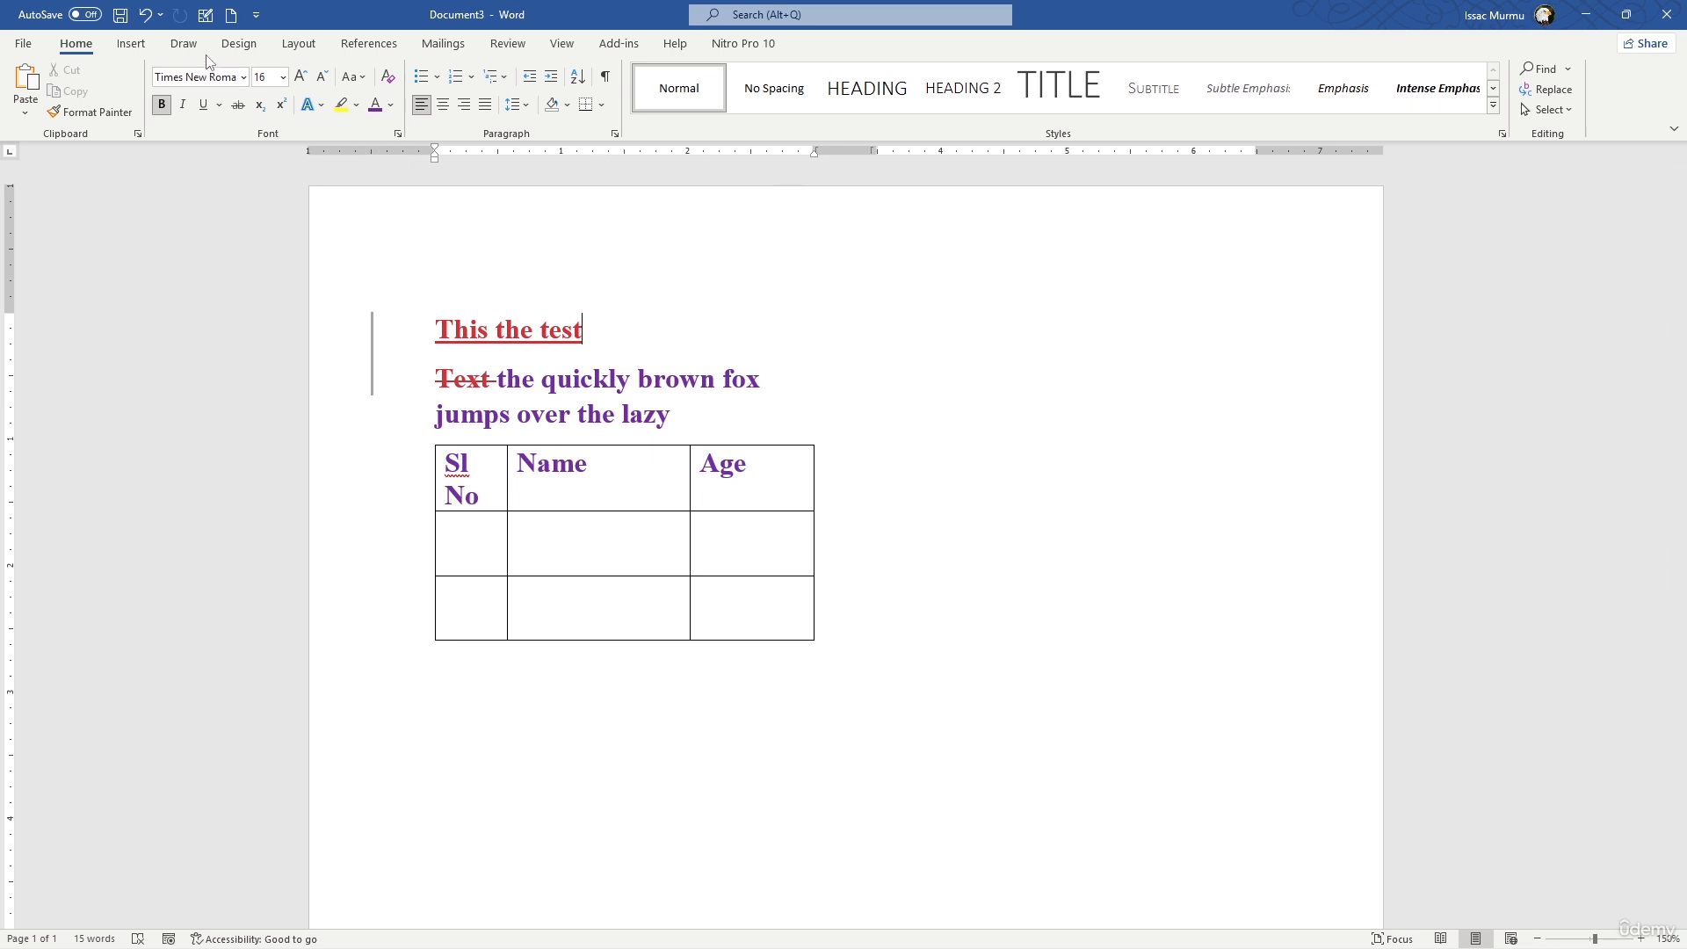
left_click(510, 44)
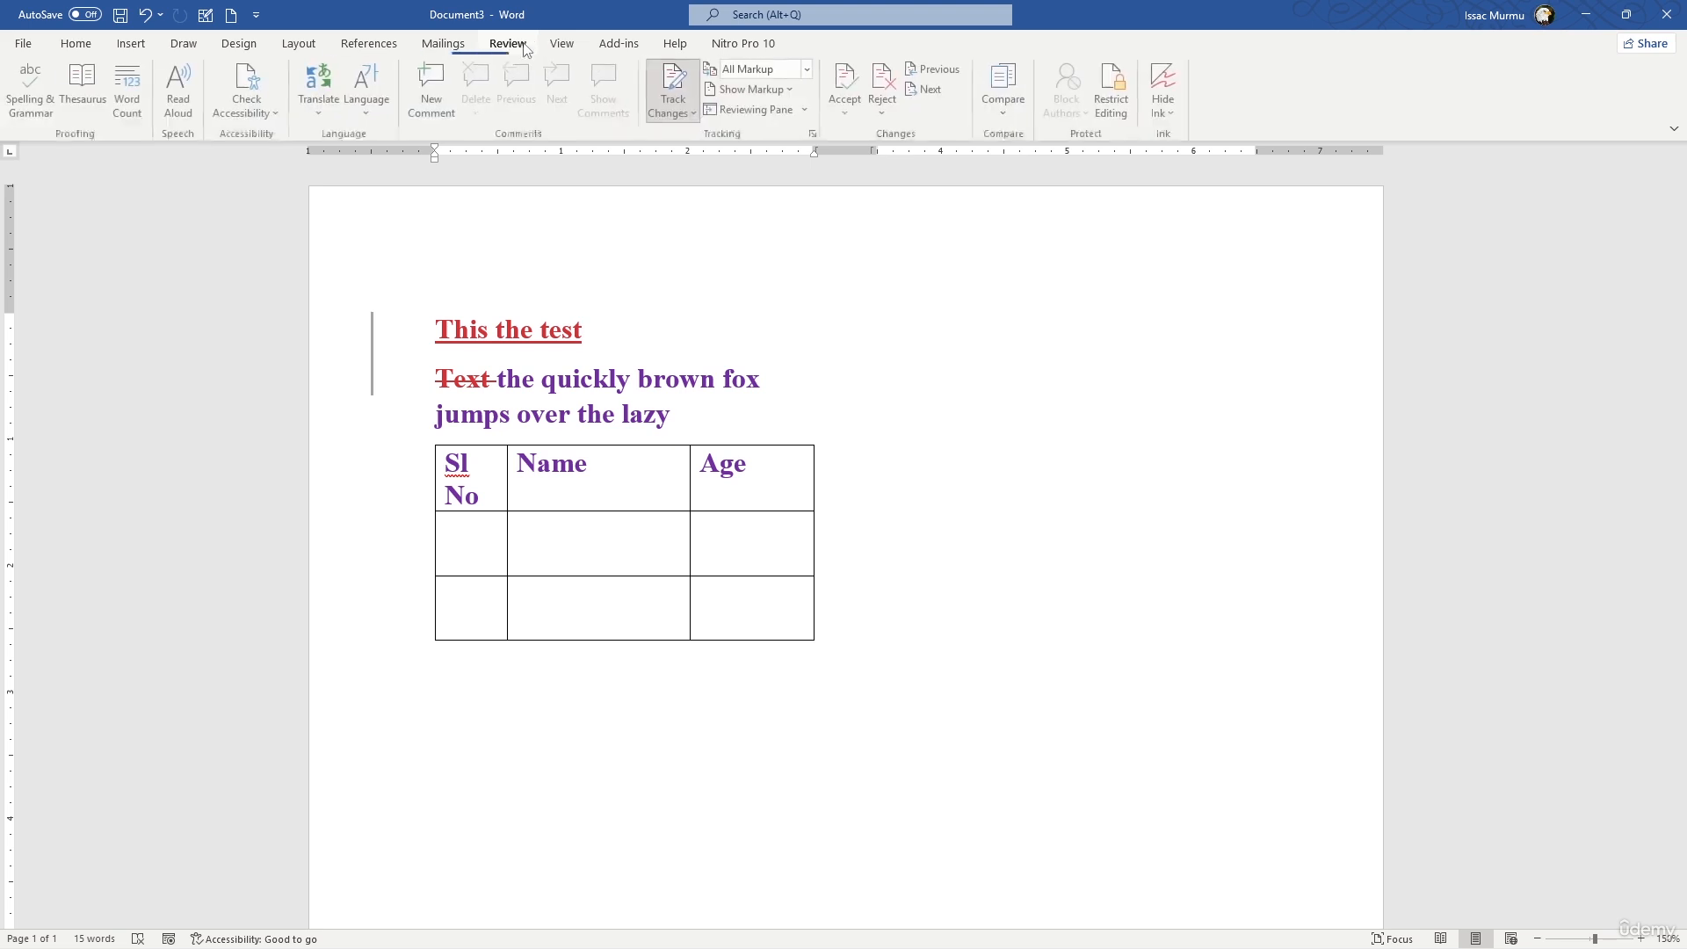
left_click(560, 45)
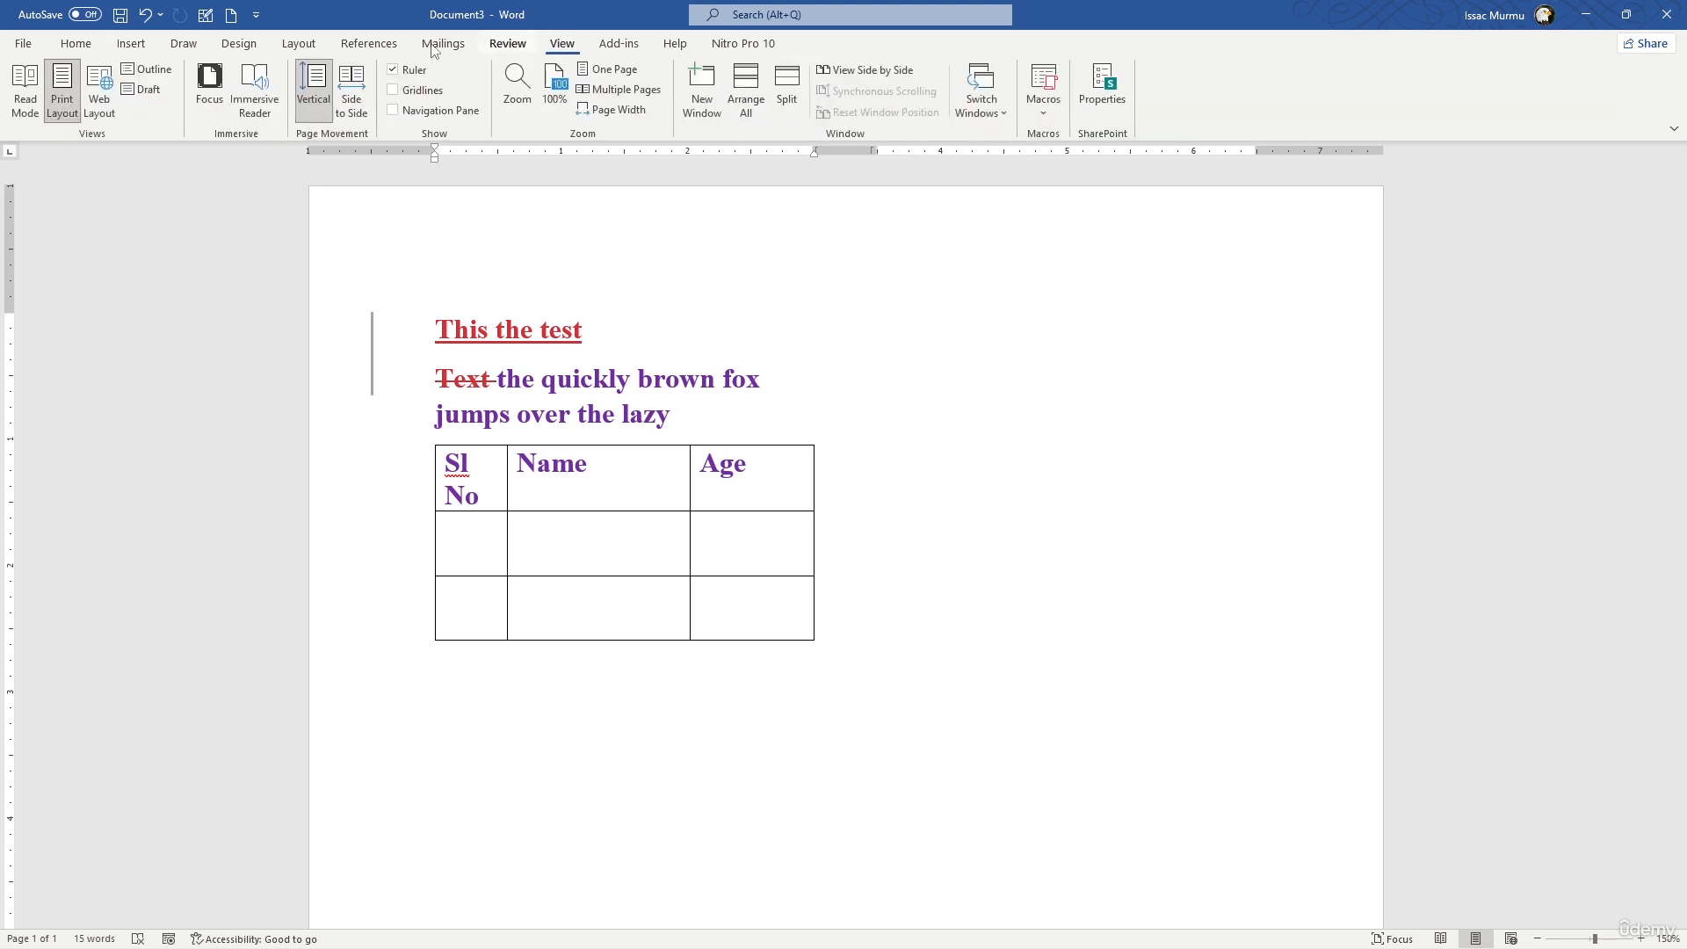
- Apply the Circuit theme to the document
left_click(238, 44)
left_click(31, 107)
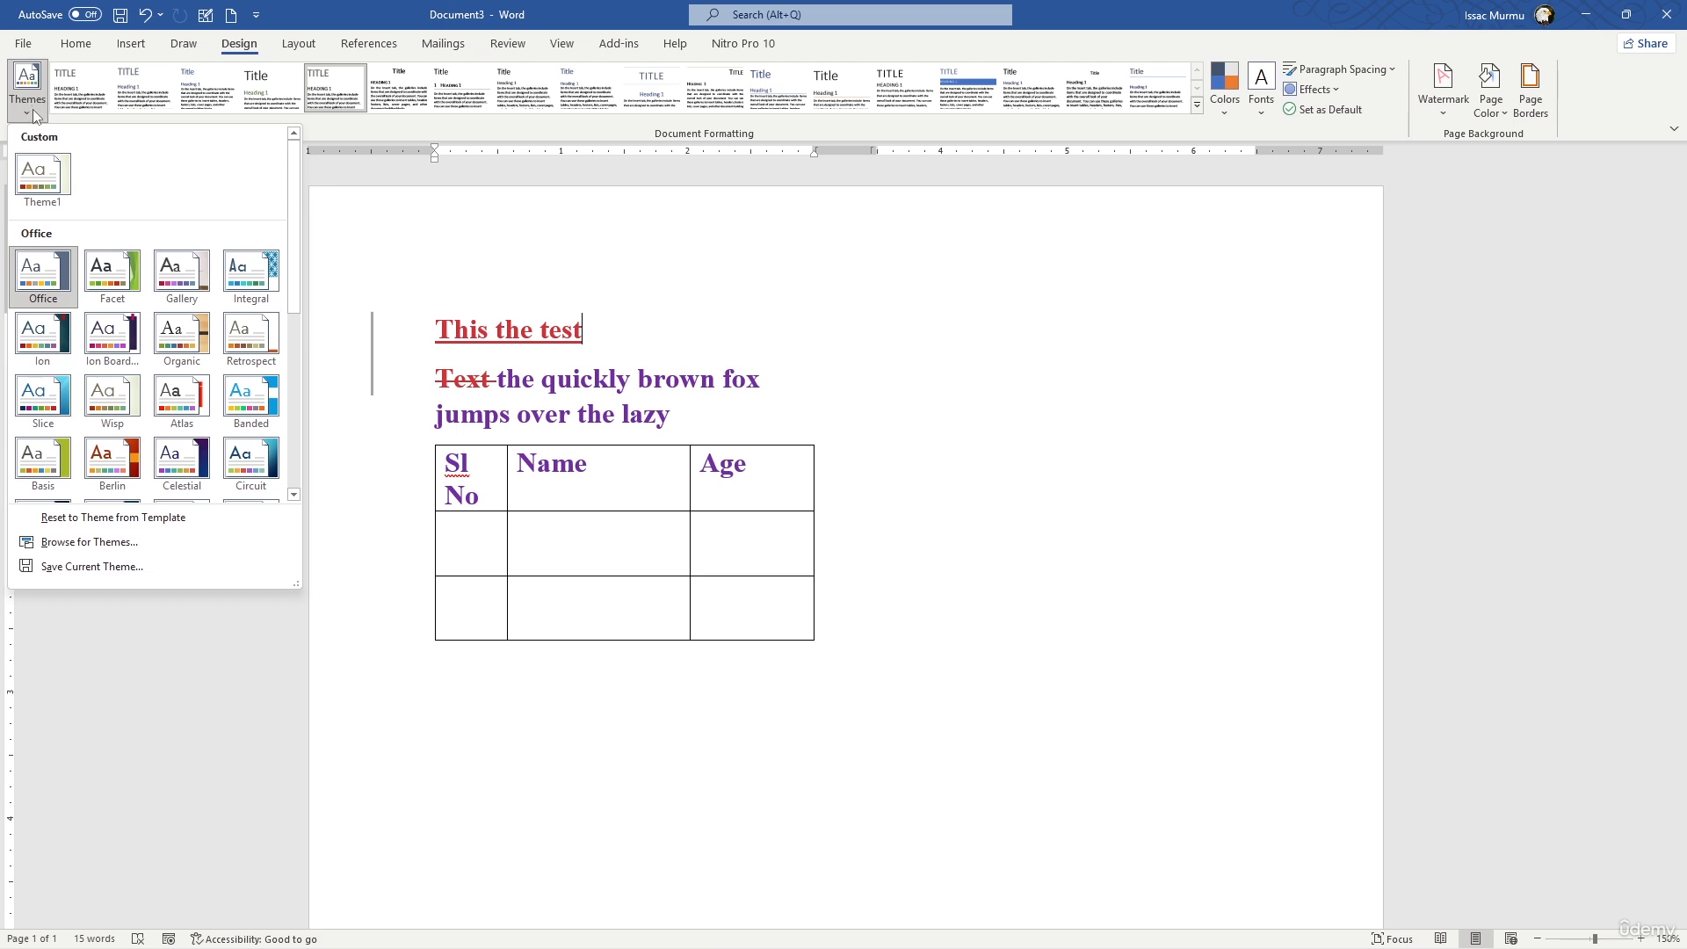
scroll(222, 344, "down", 3)
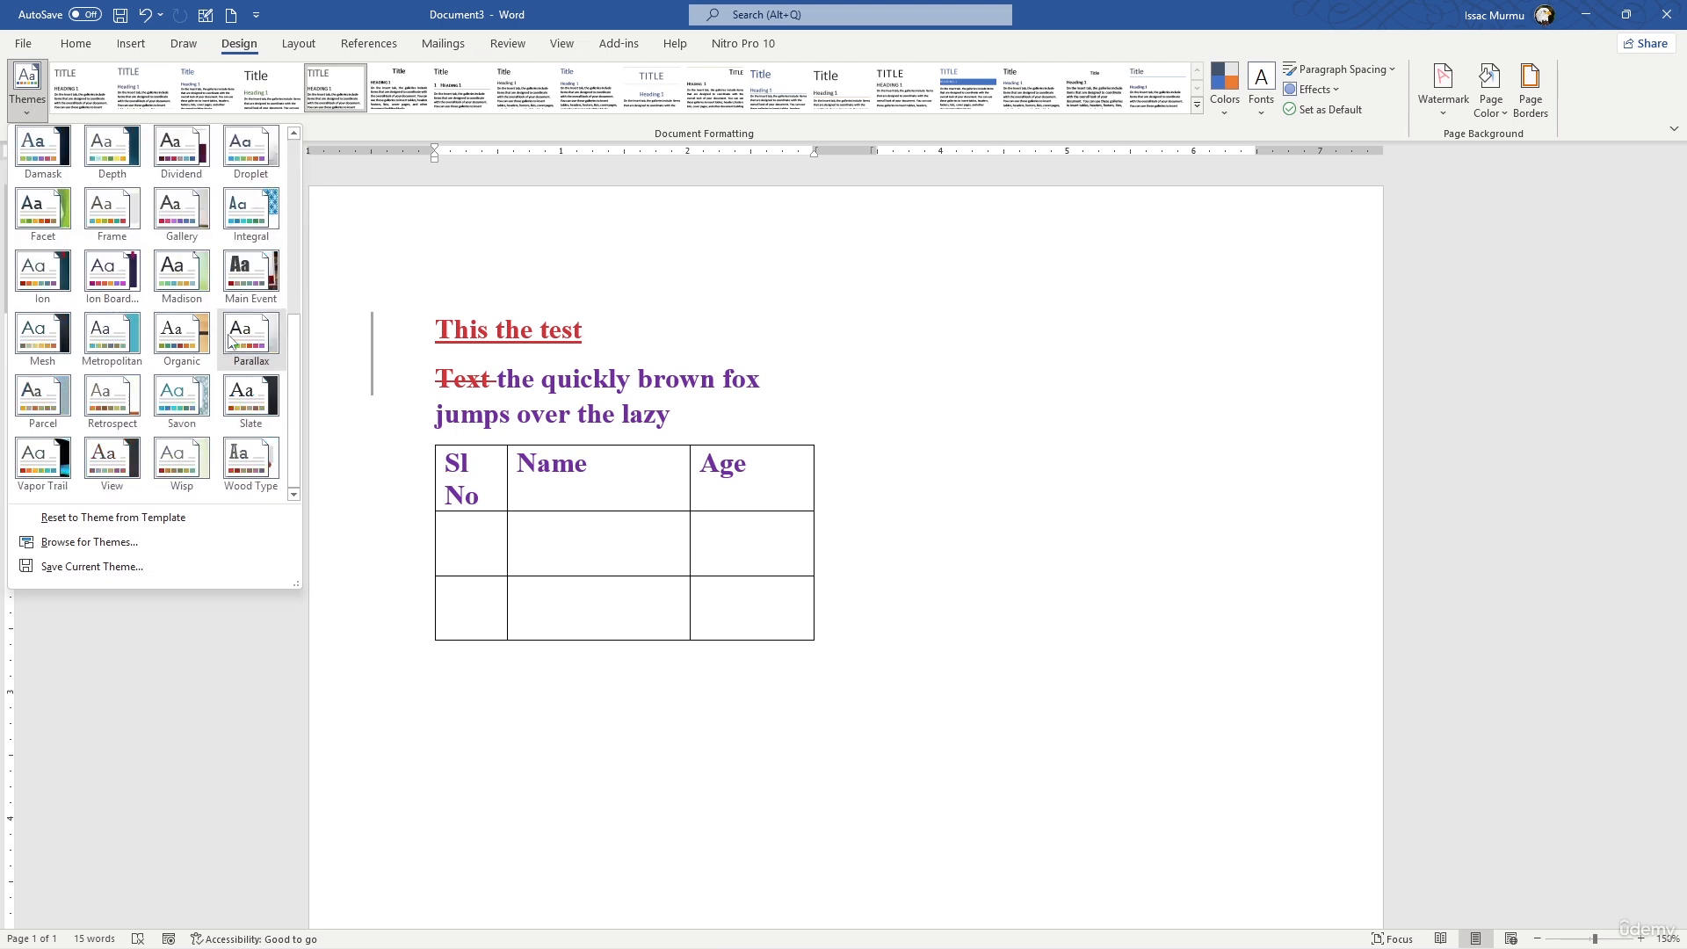
scroll(230, 342, "up", 3)
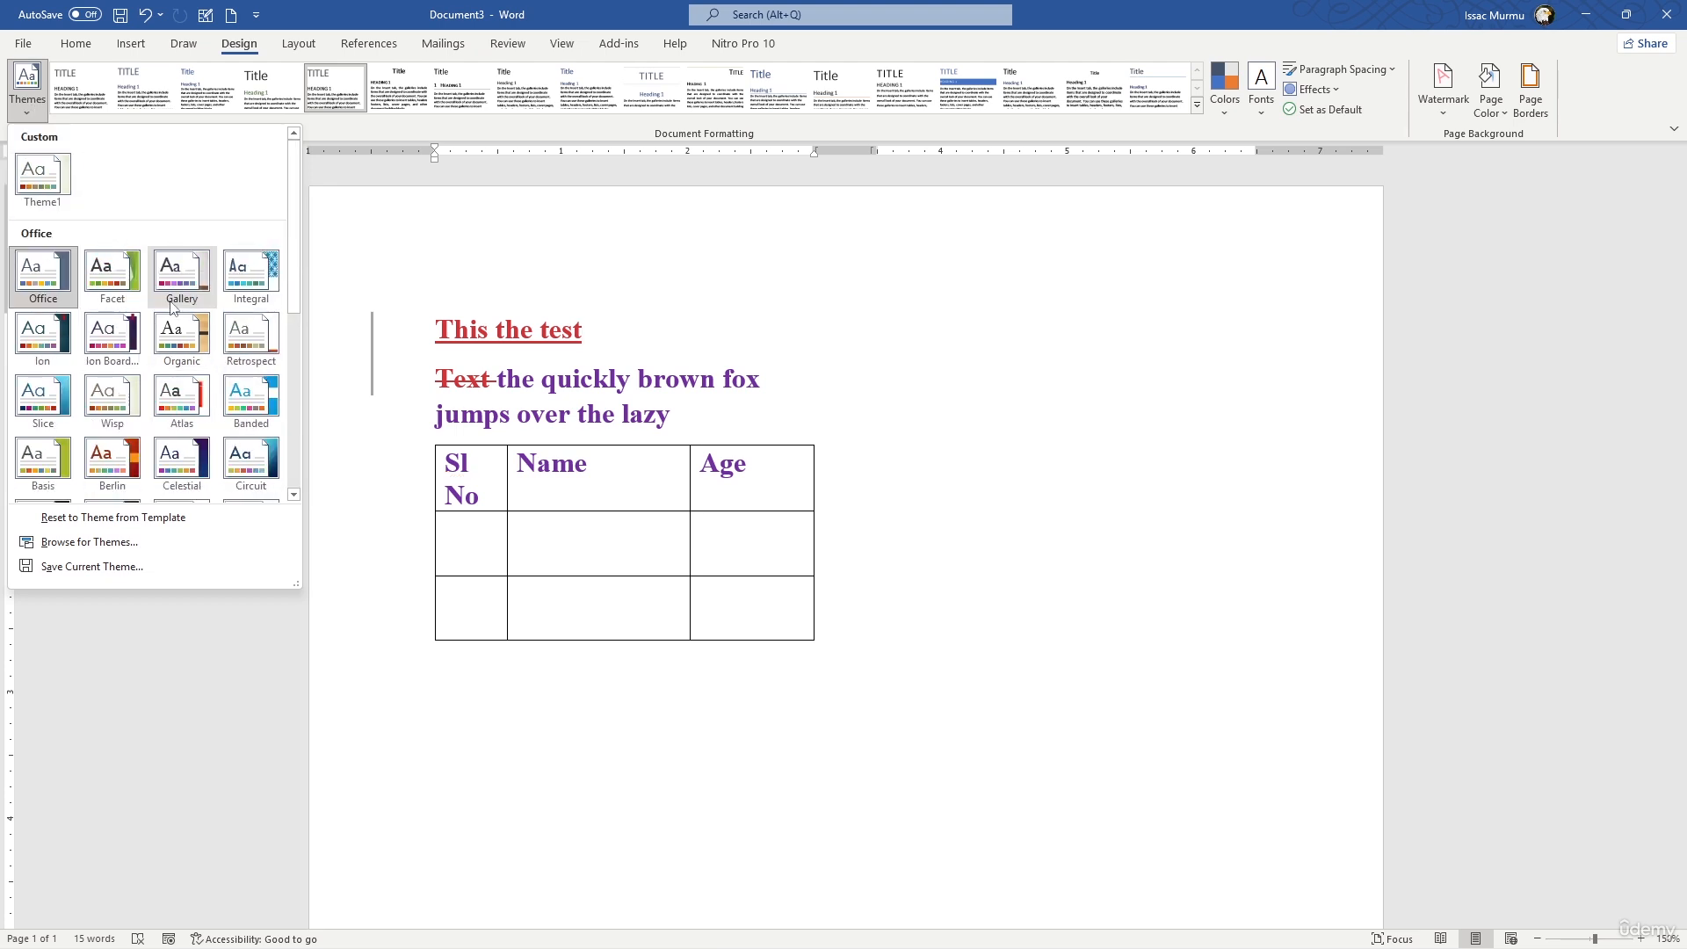
left_click(255, 468)
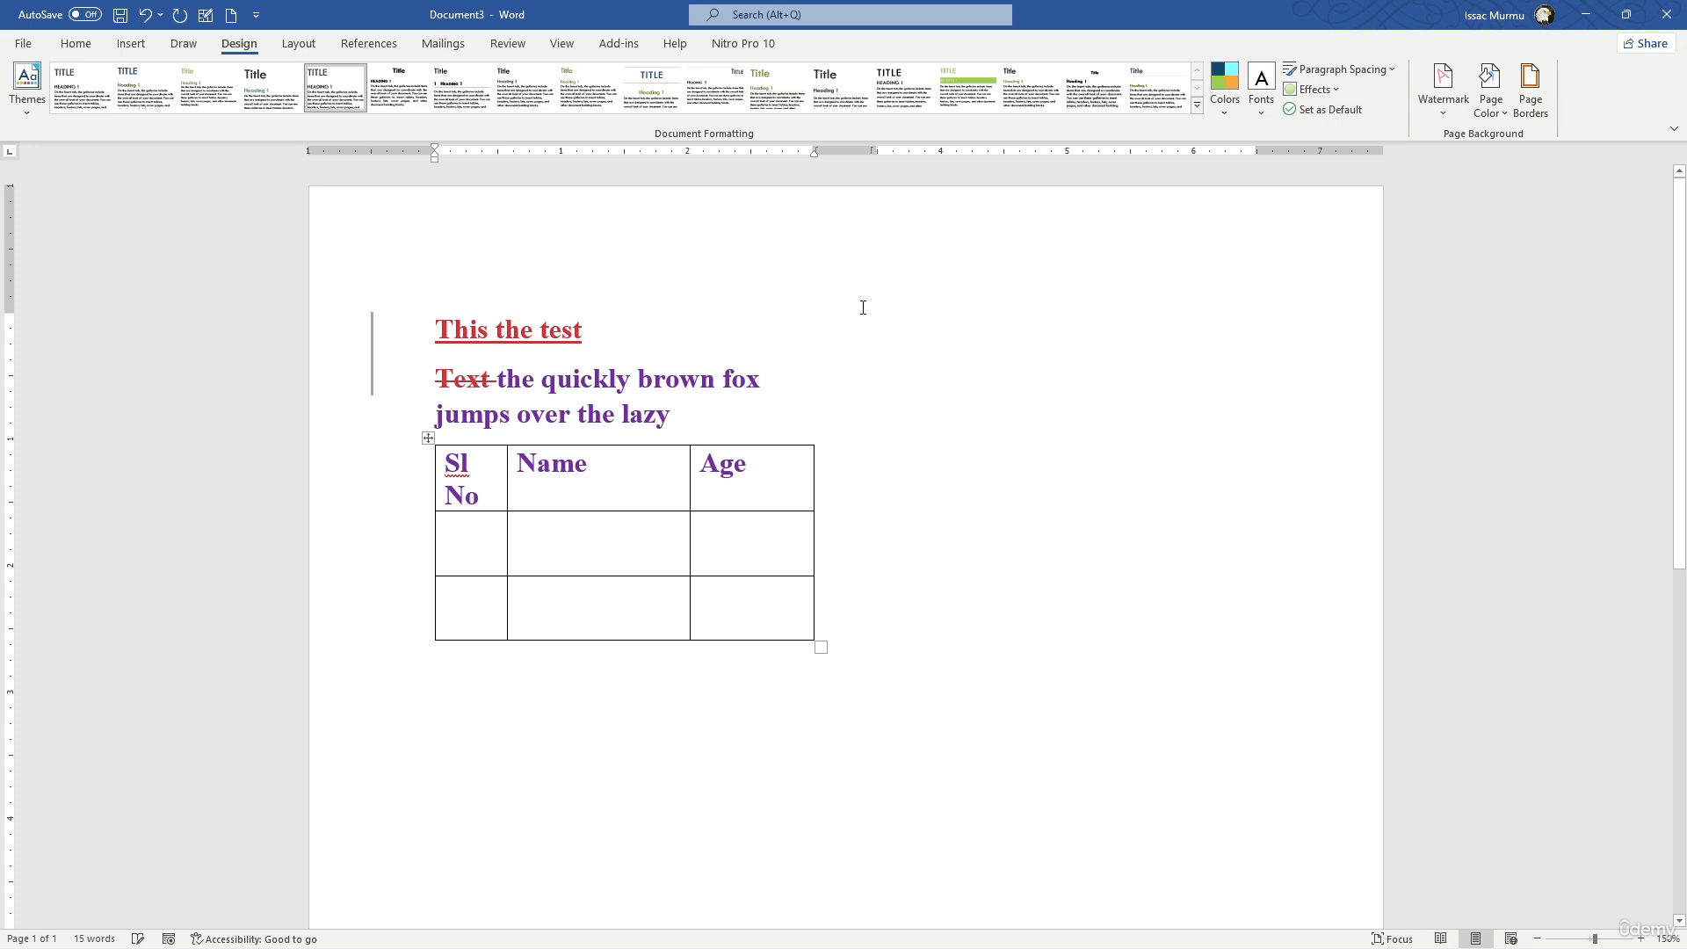
left_click(879, 274)
- View the ribbon customization settings for the Insert commands and close them without making changes
left_click(132, 49)
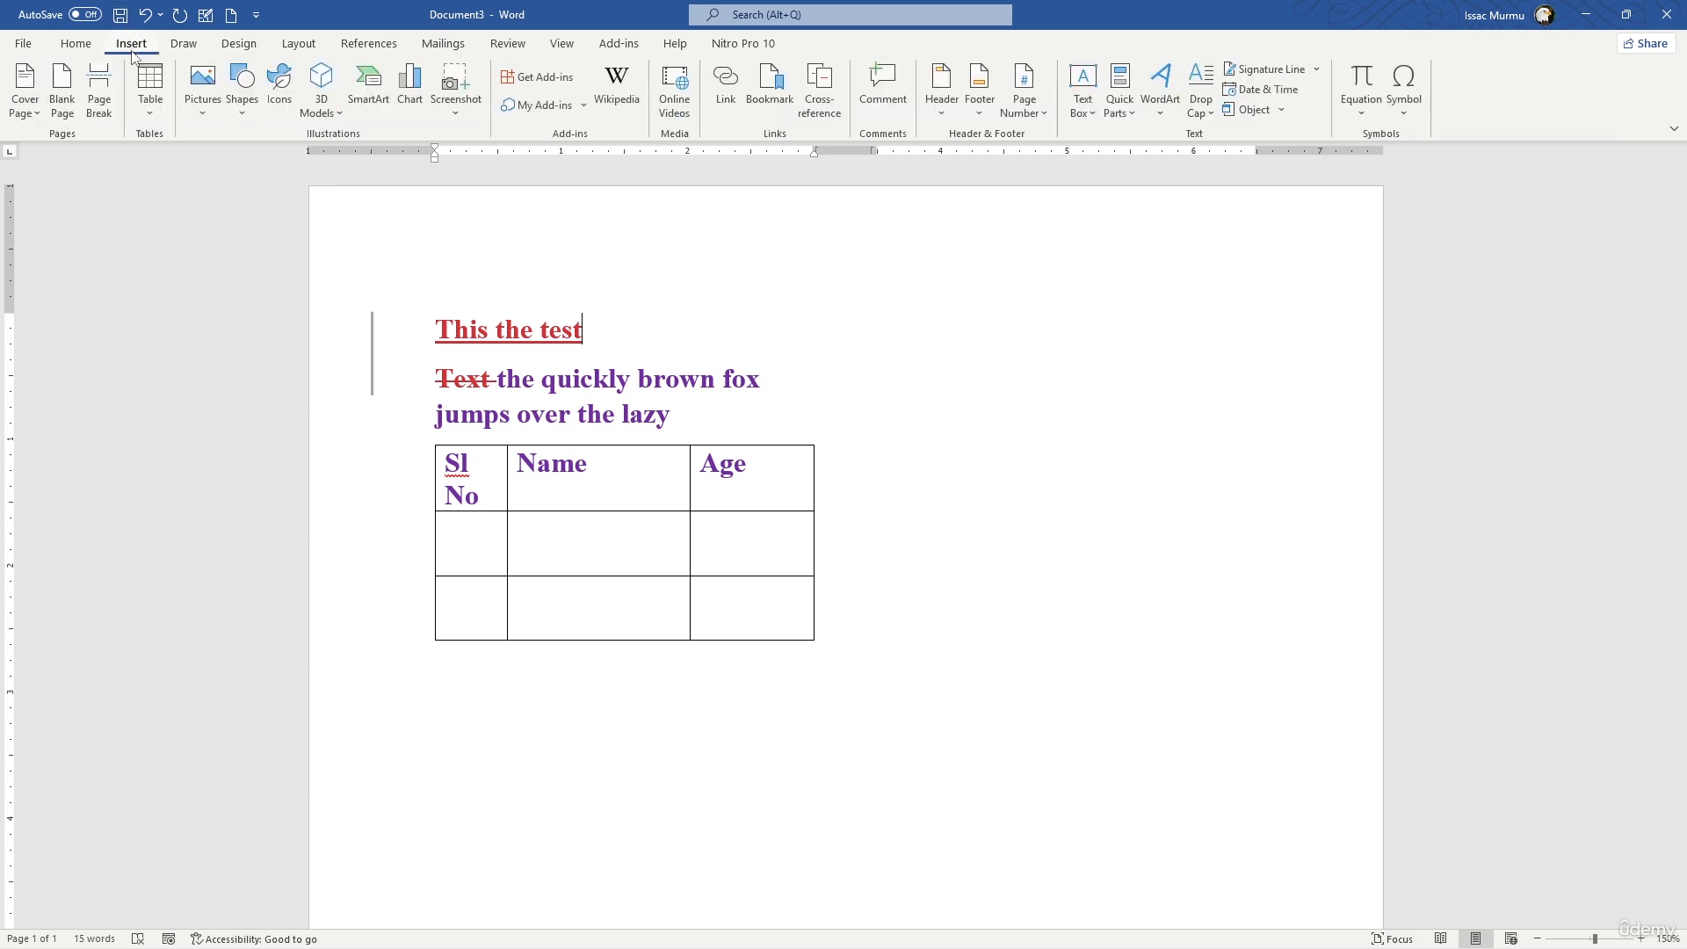
right_click(133, 56)
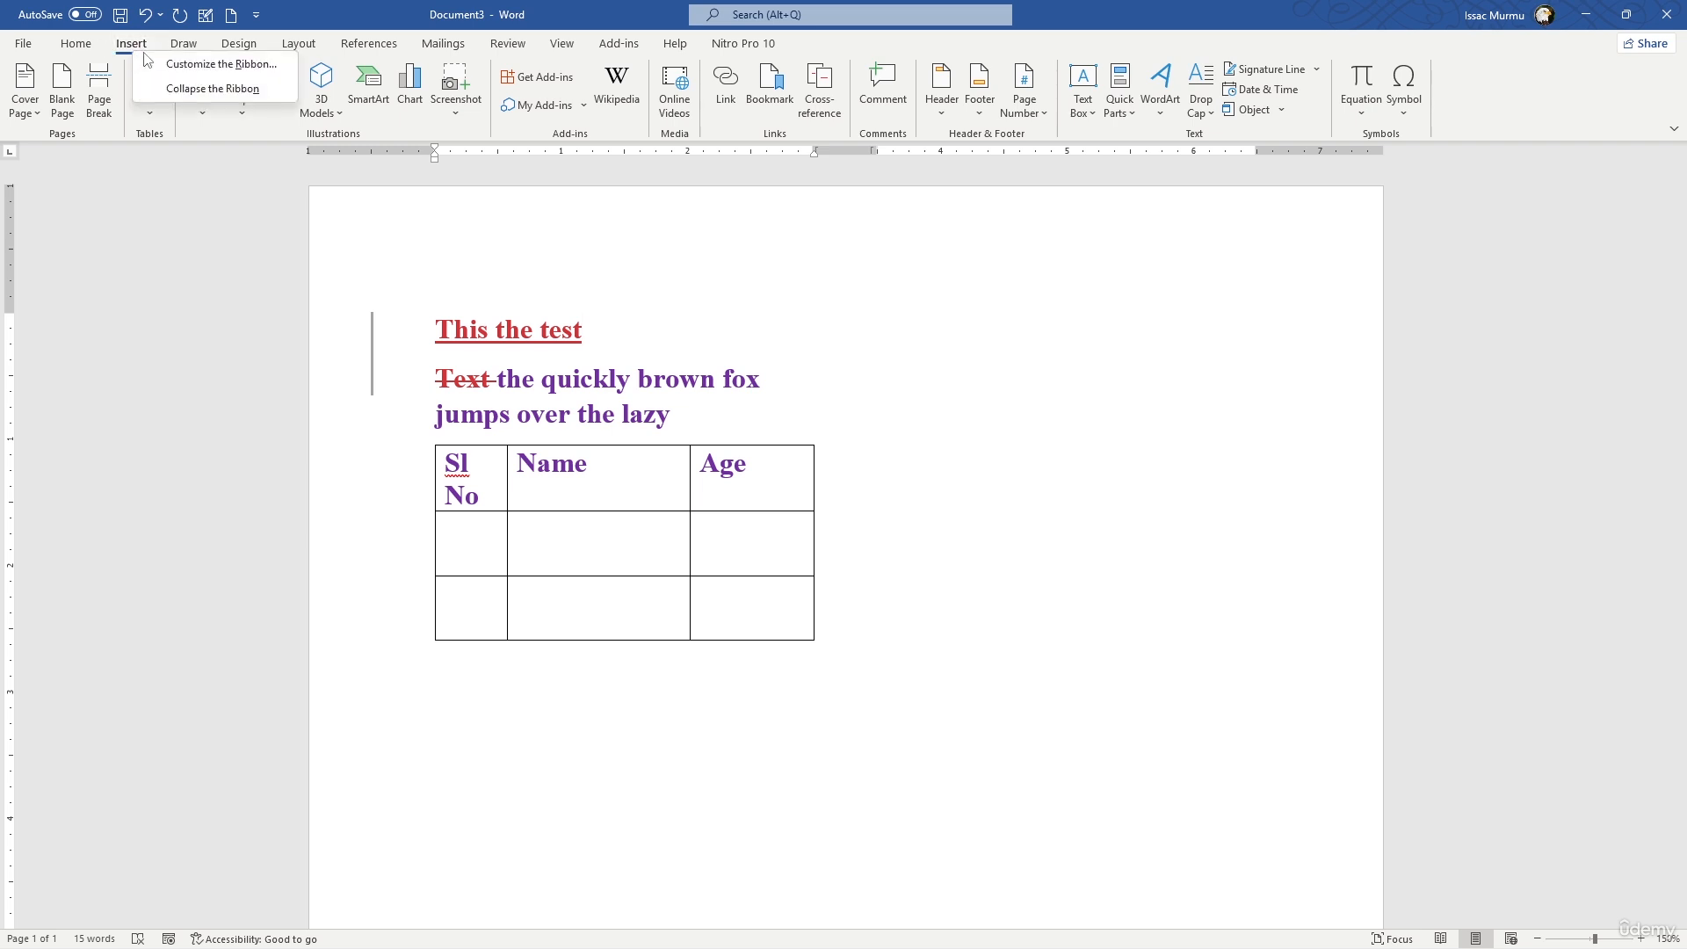
left_click(190, 66)
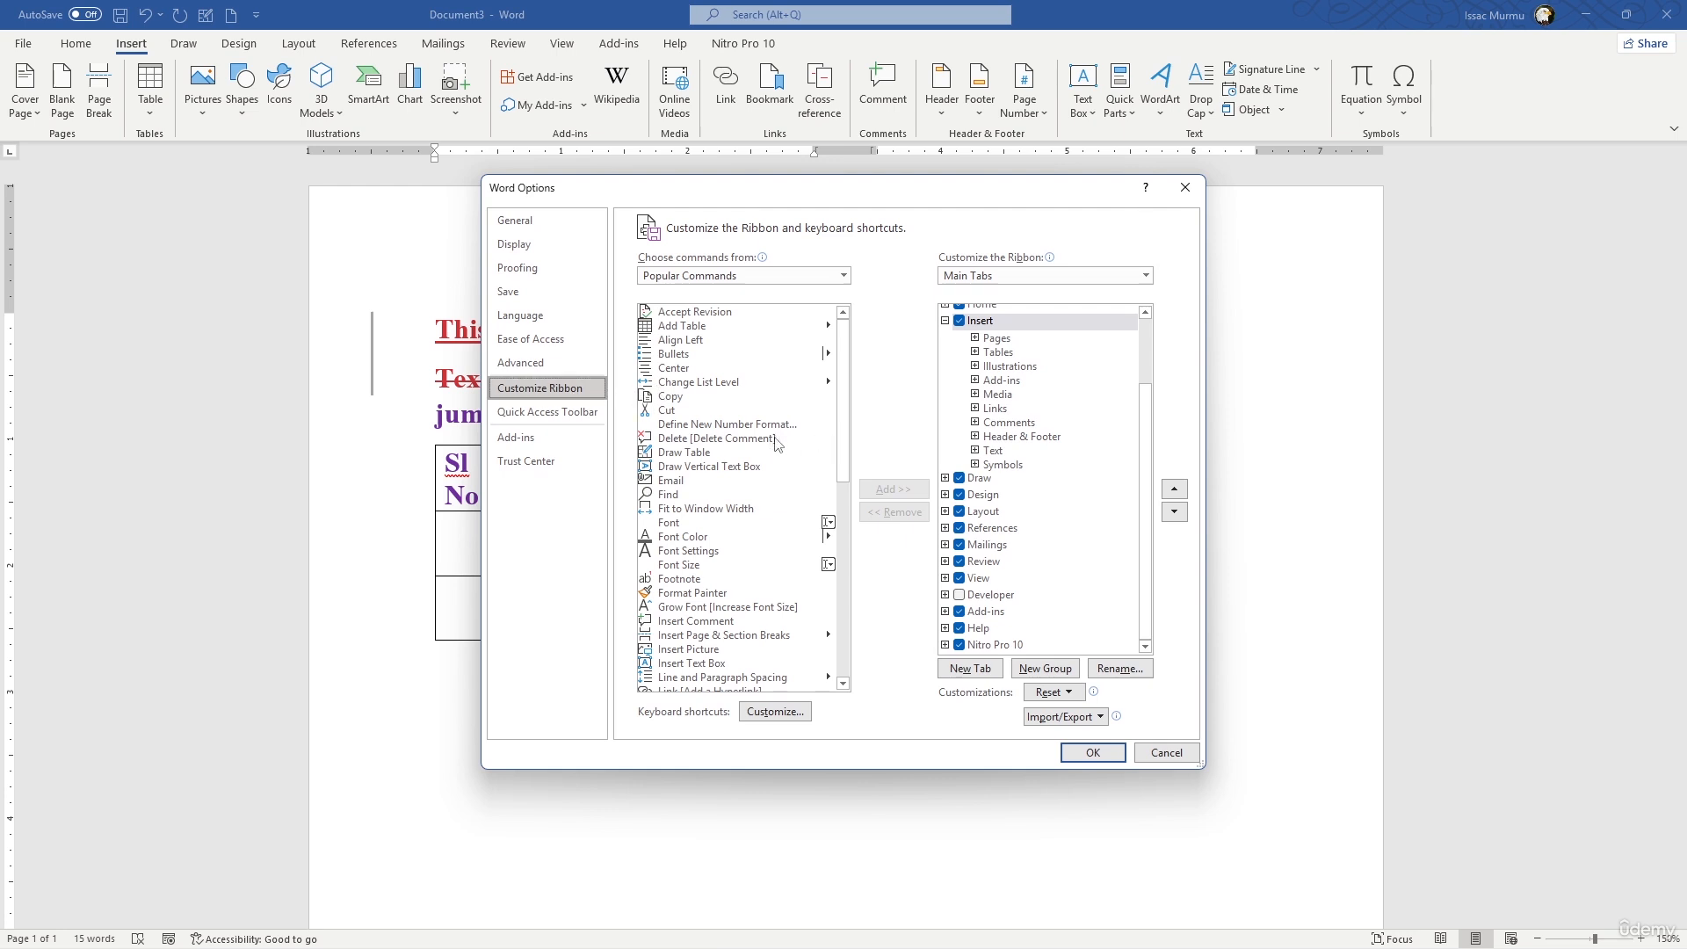
left_click(1184, 190)
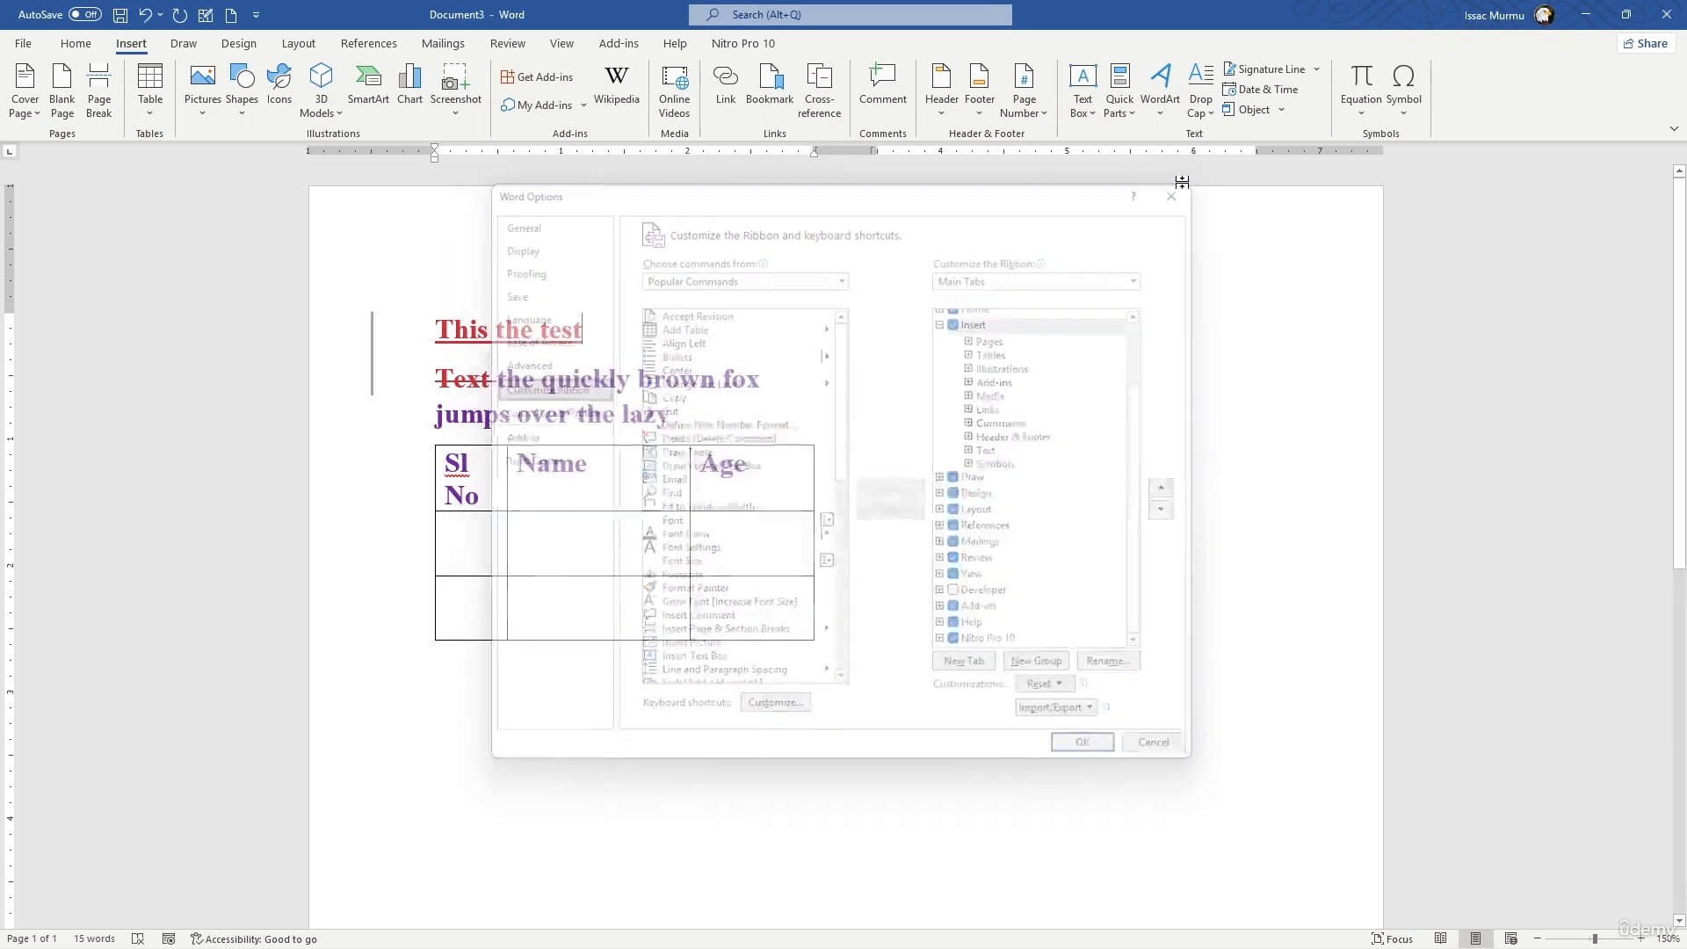
- Try showing the Quick Access Toolbar below the ribbon and move it back above
left_click(256, 14)
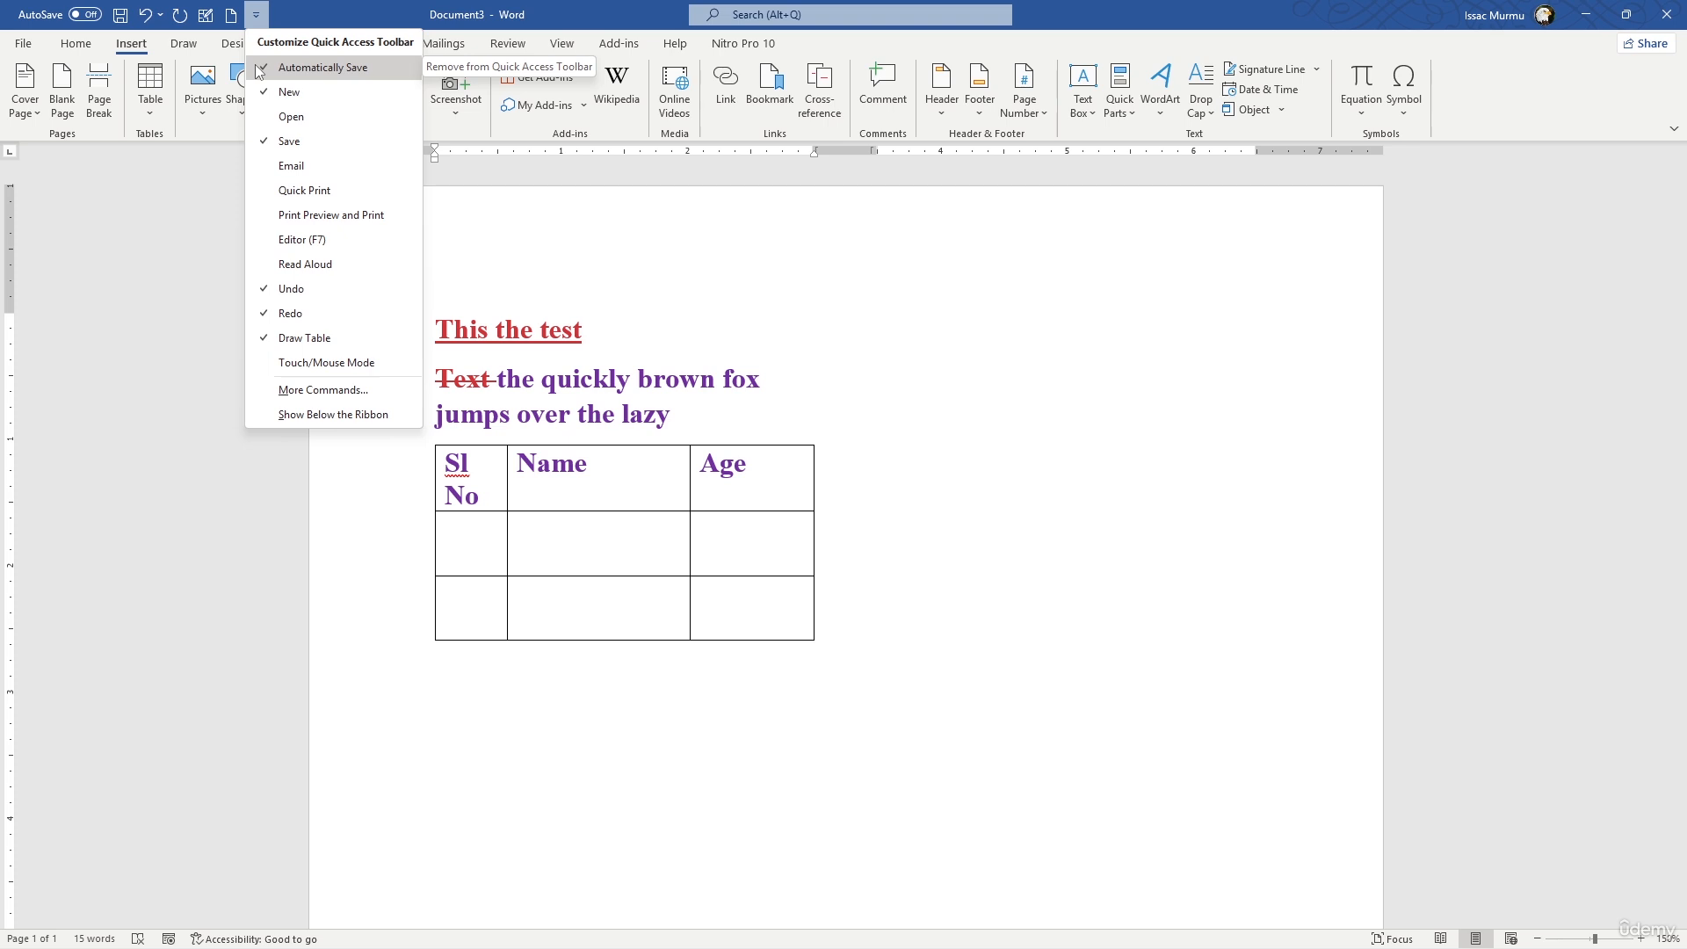
left_click(361, 417)
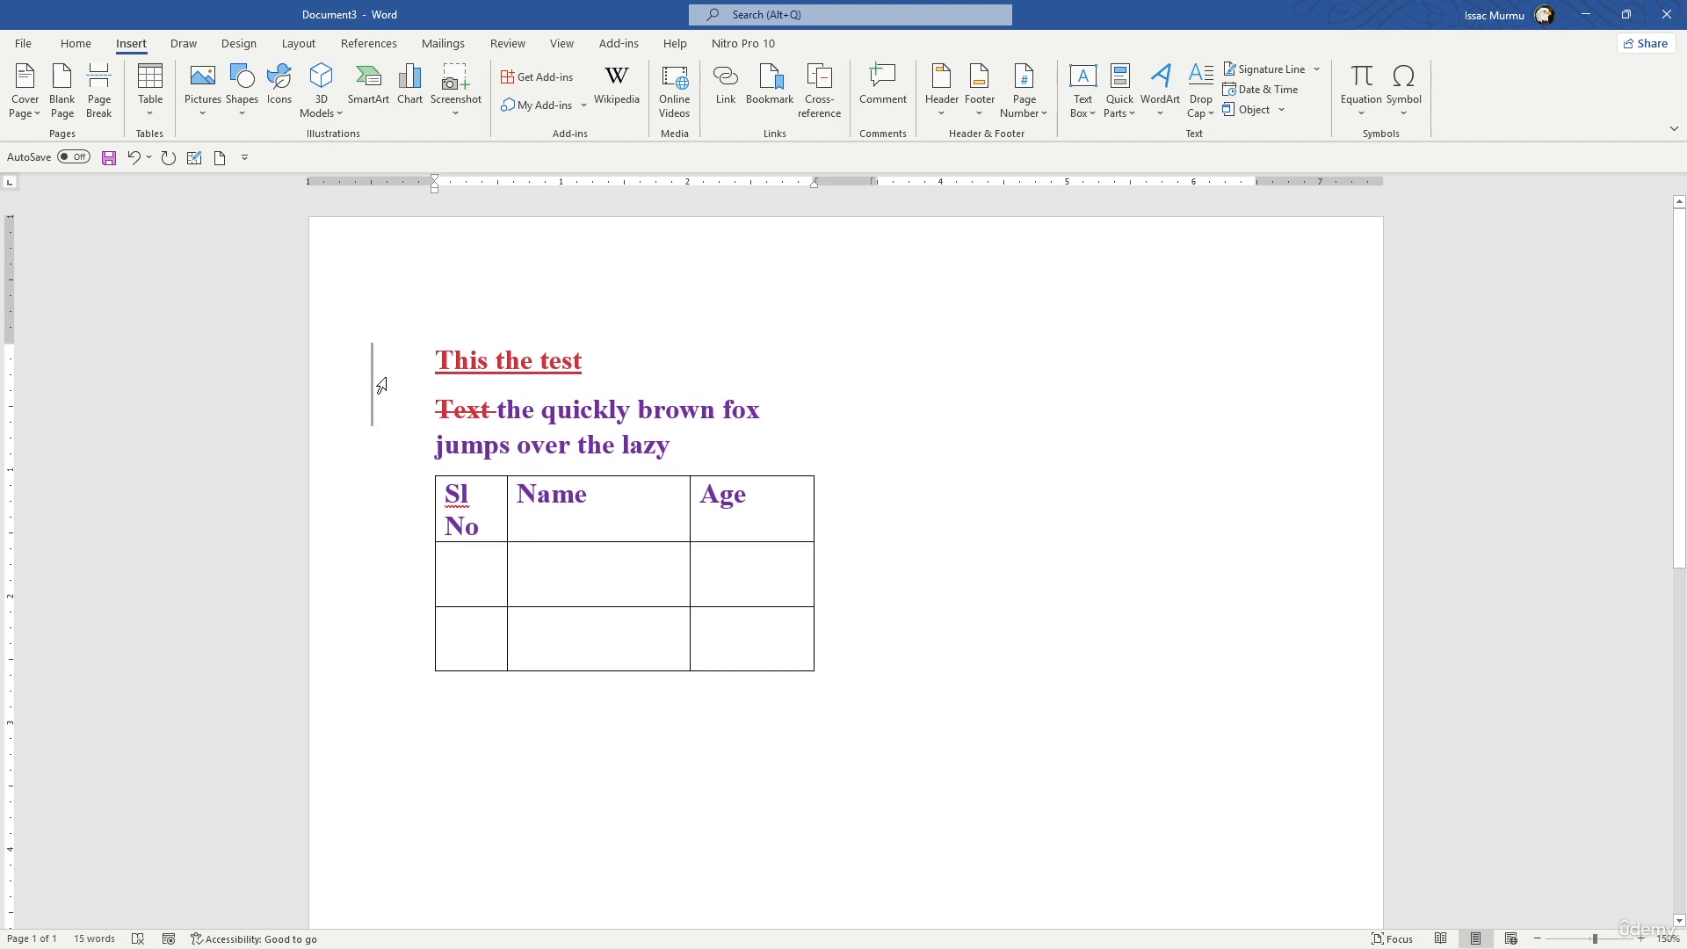
left_click(244, 157)
left_click(293, 556)
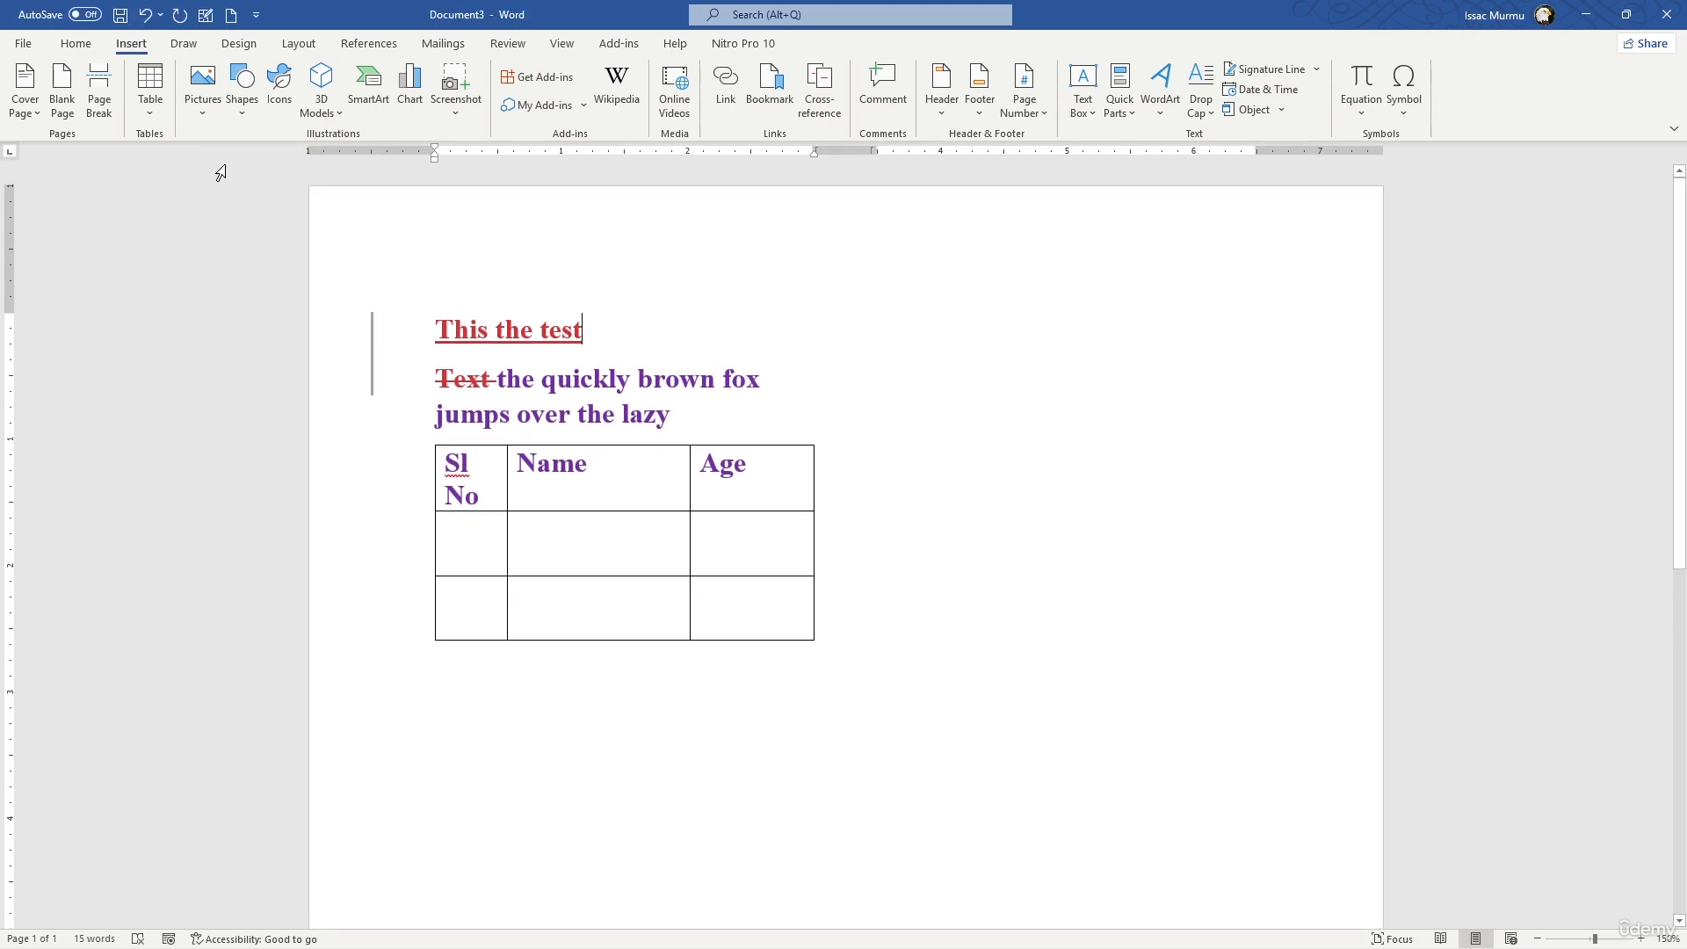
- Add the Find command from Popular Commands to the Quick Access Toolbar for all documents
left_click(256, 15)
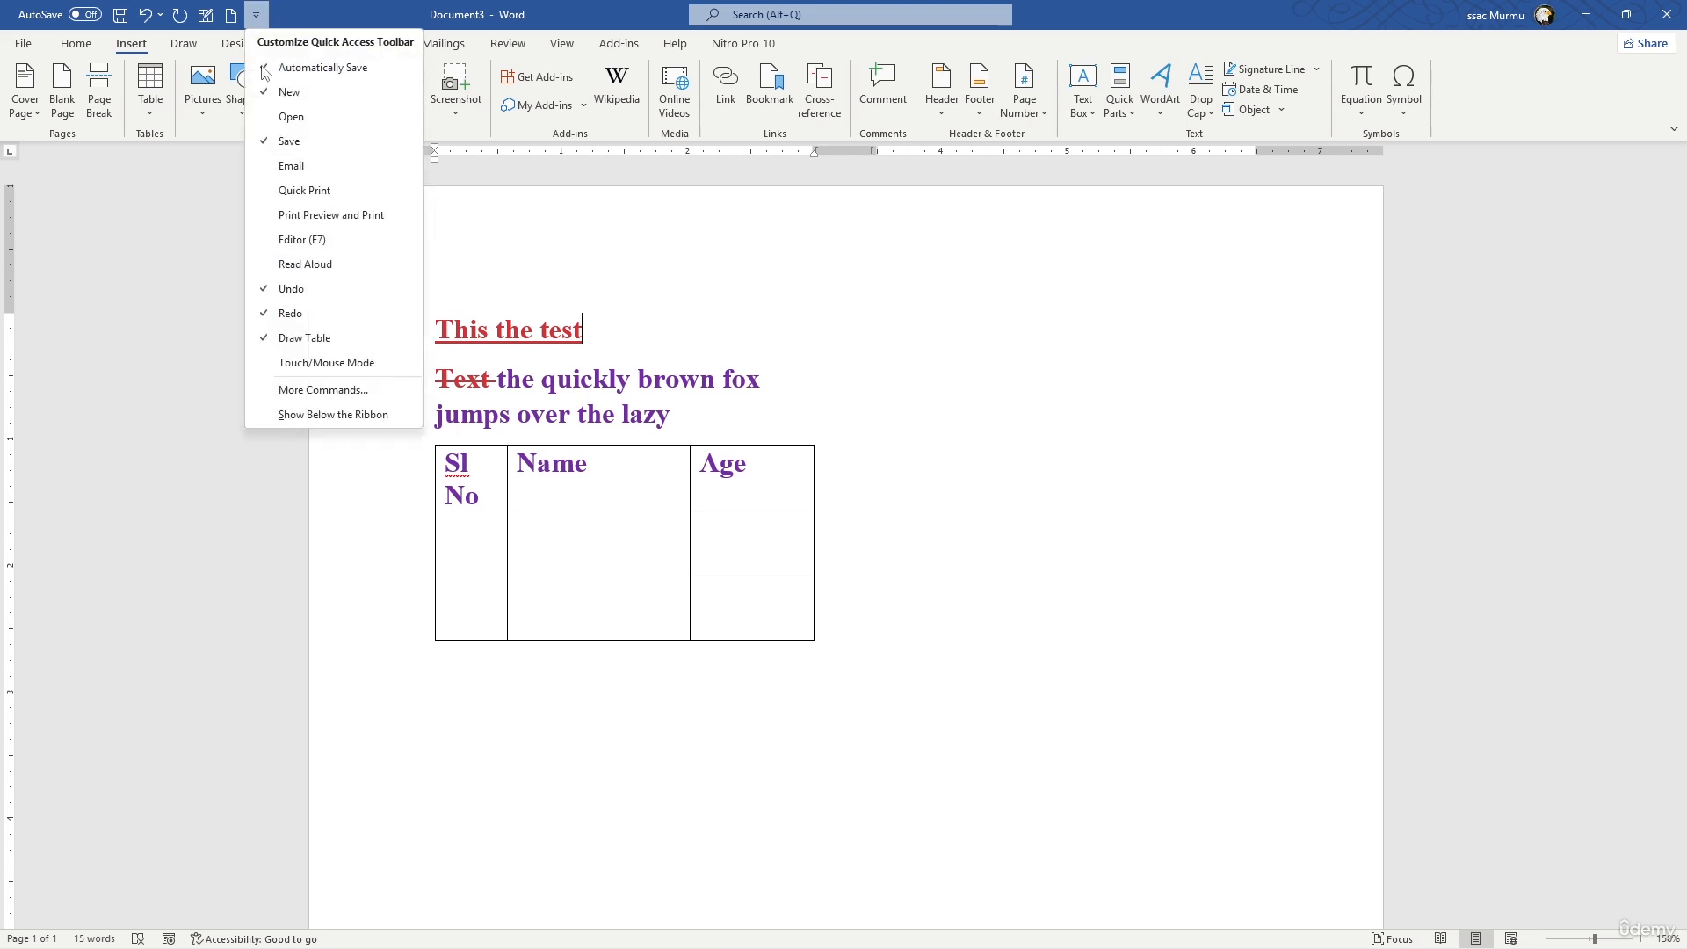
left_click(327, 396)
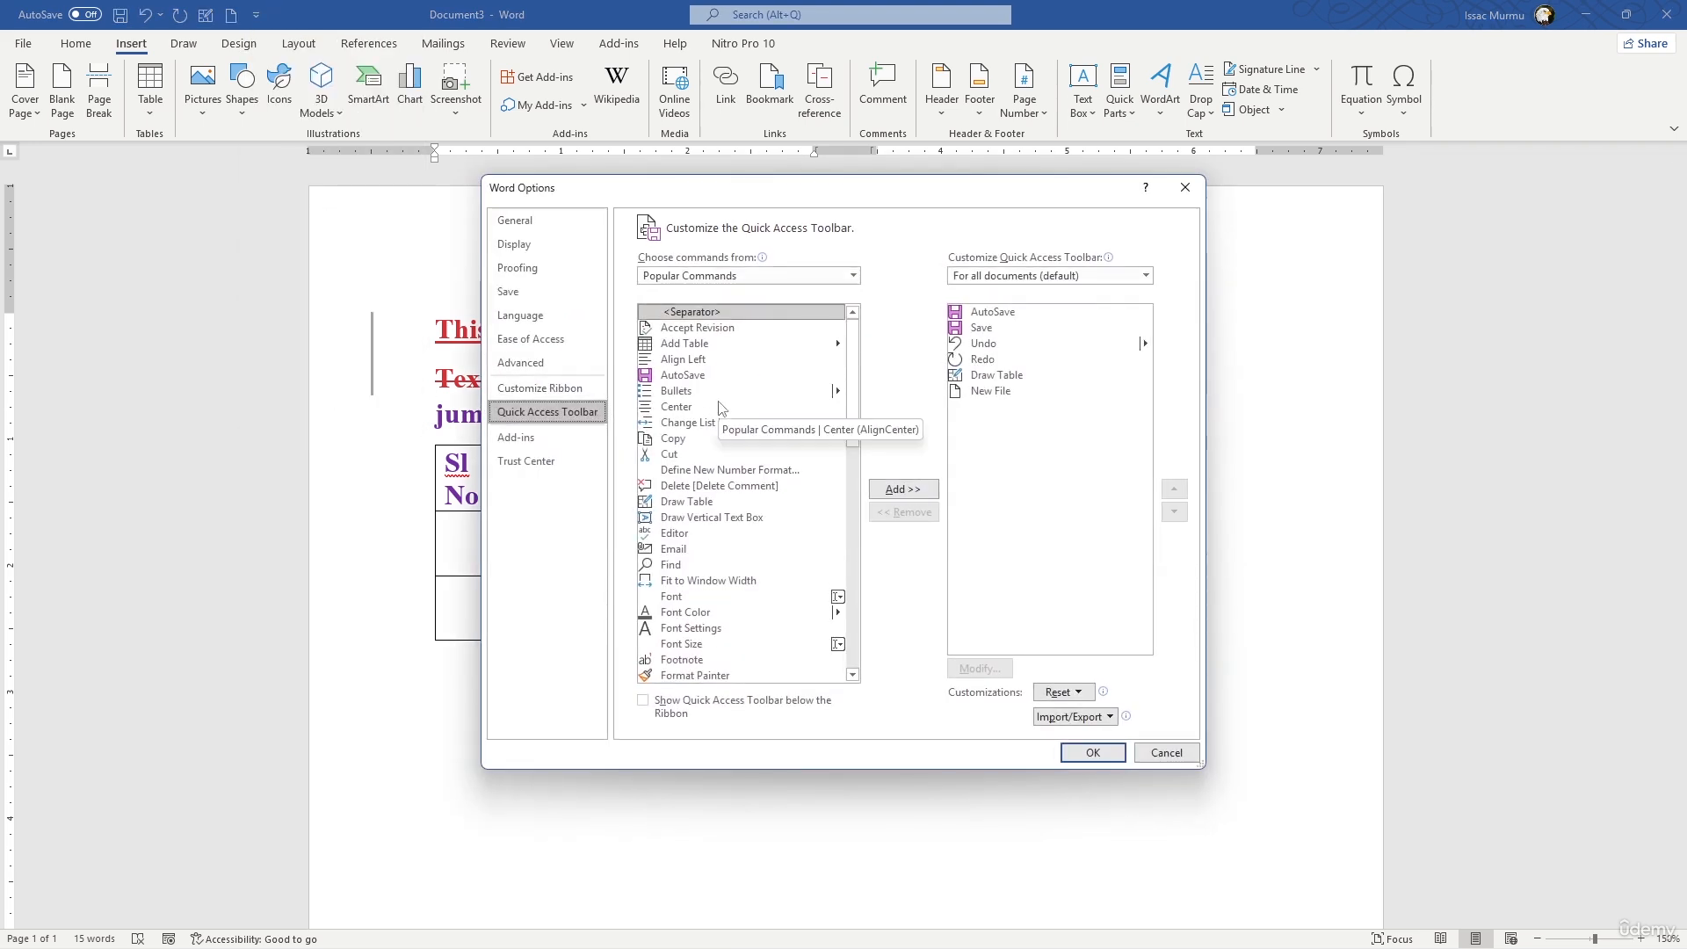
scroll(720, 407, "down", 5)
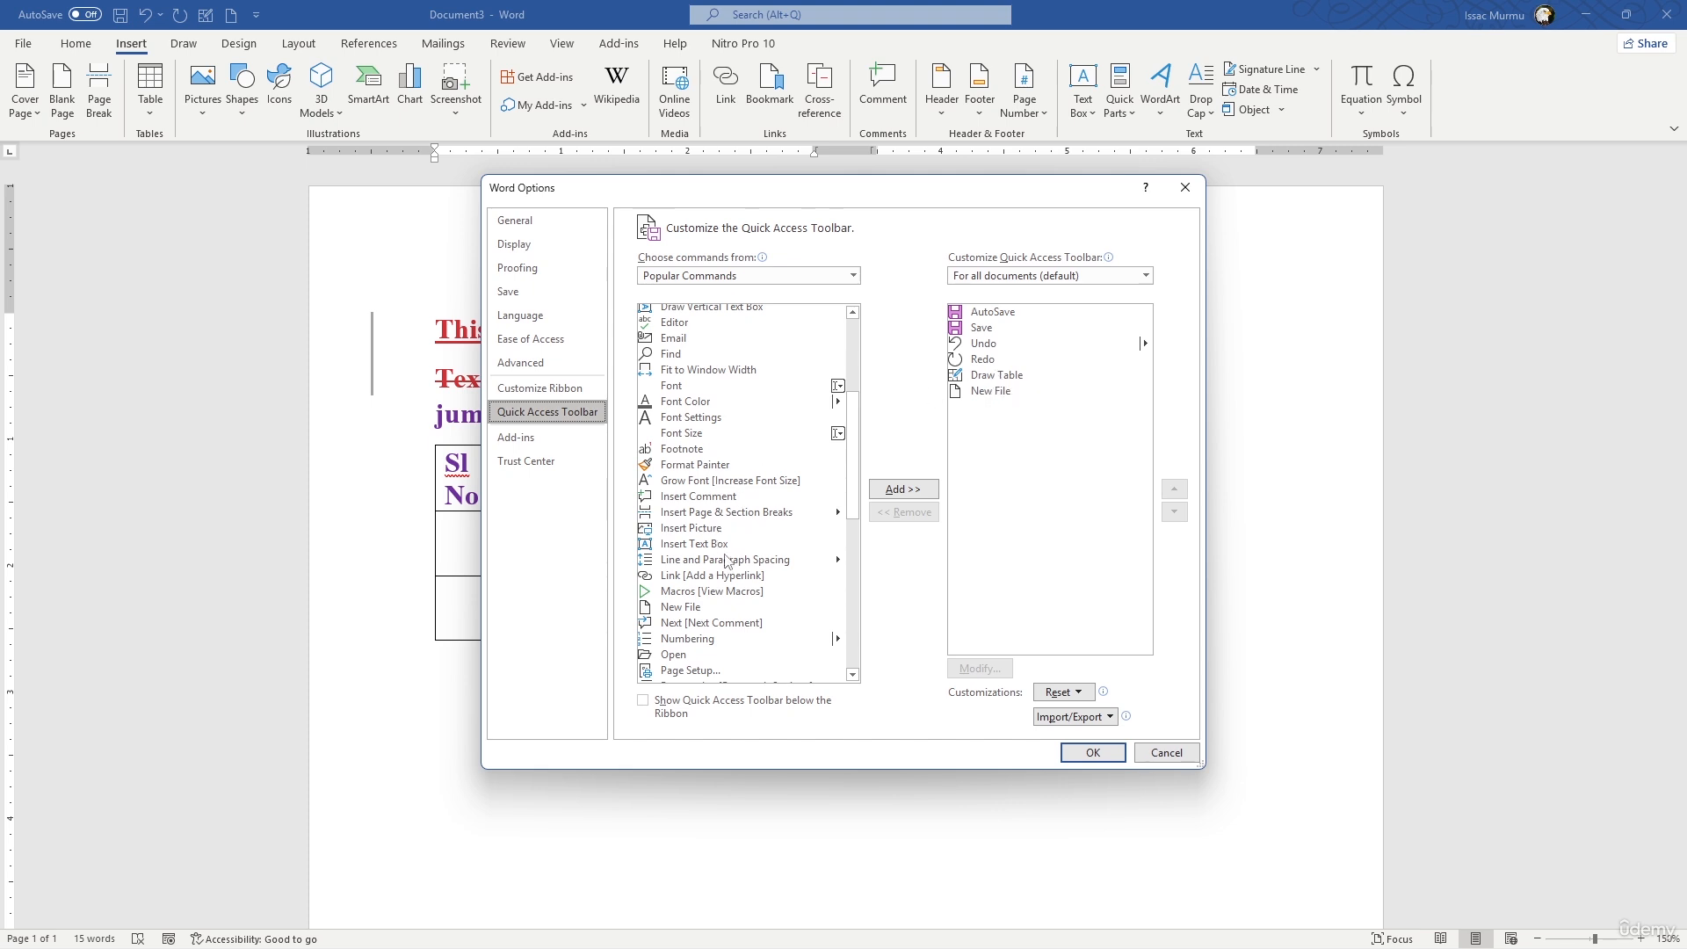
scroll(731, 585, "down", 4)
scroll(743, 573, "down", 3)
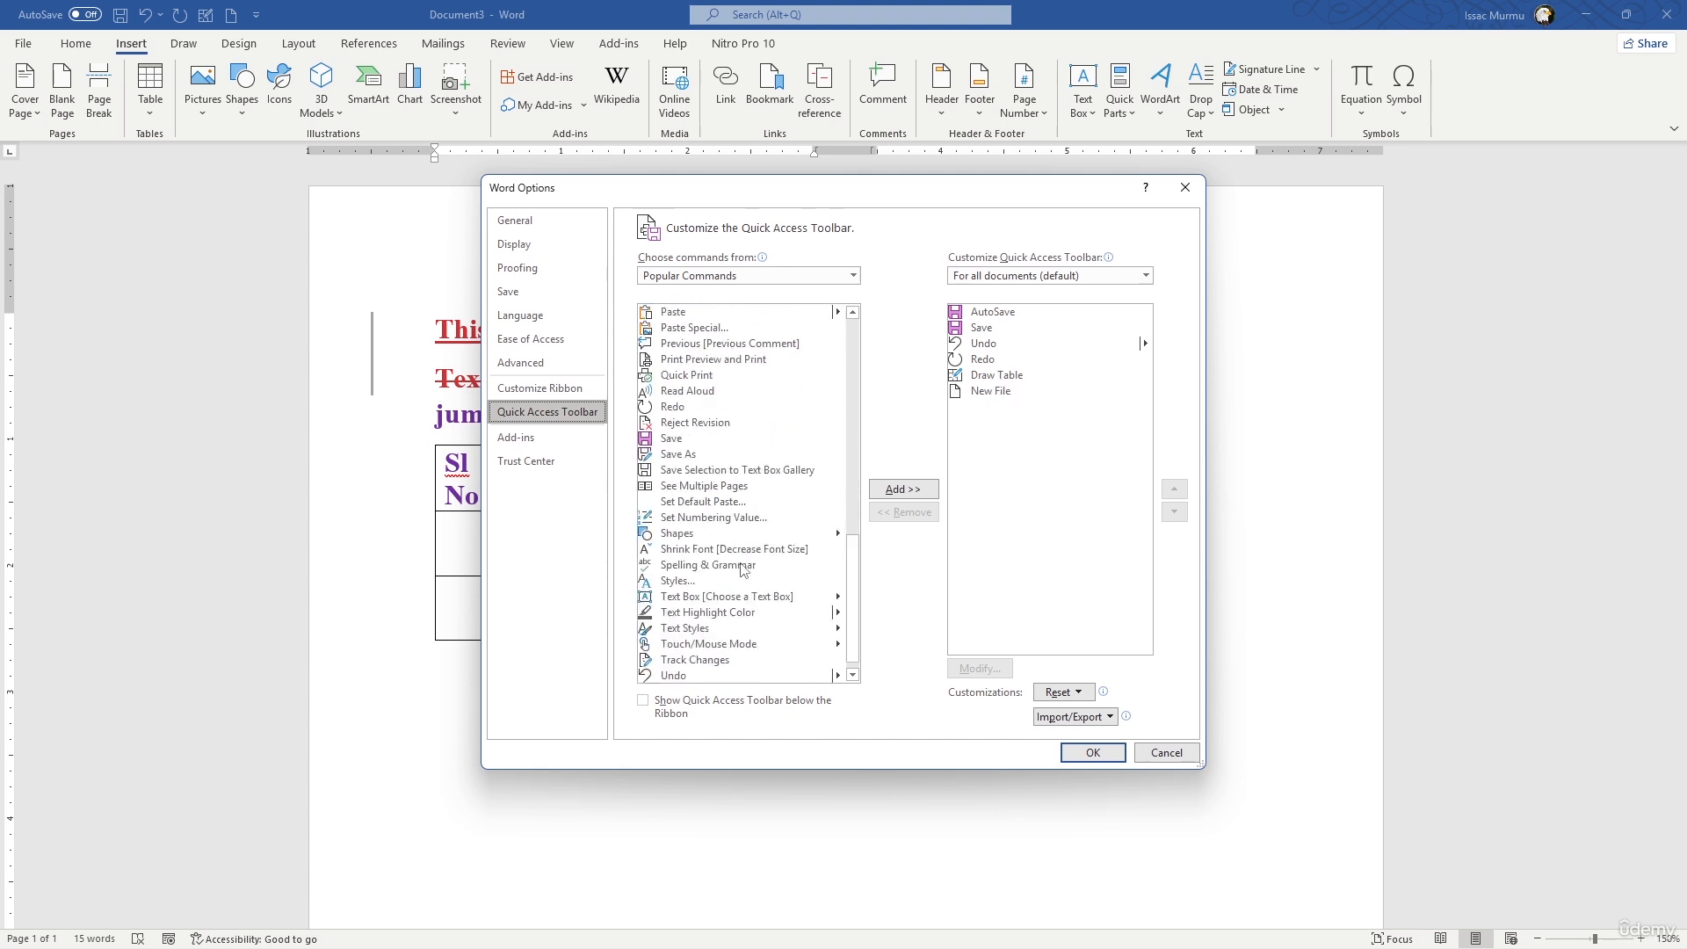
scroll(747, 562, "up", 5)
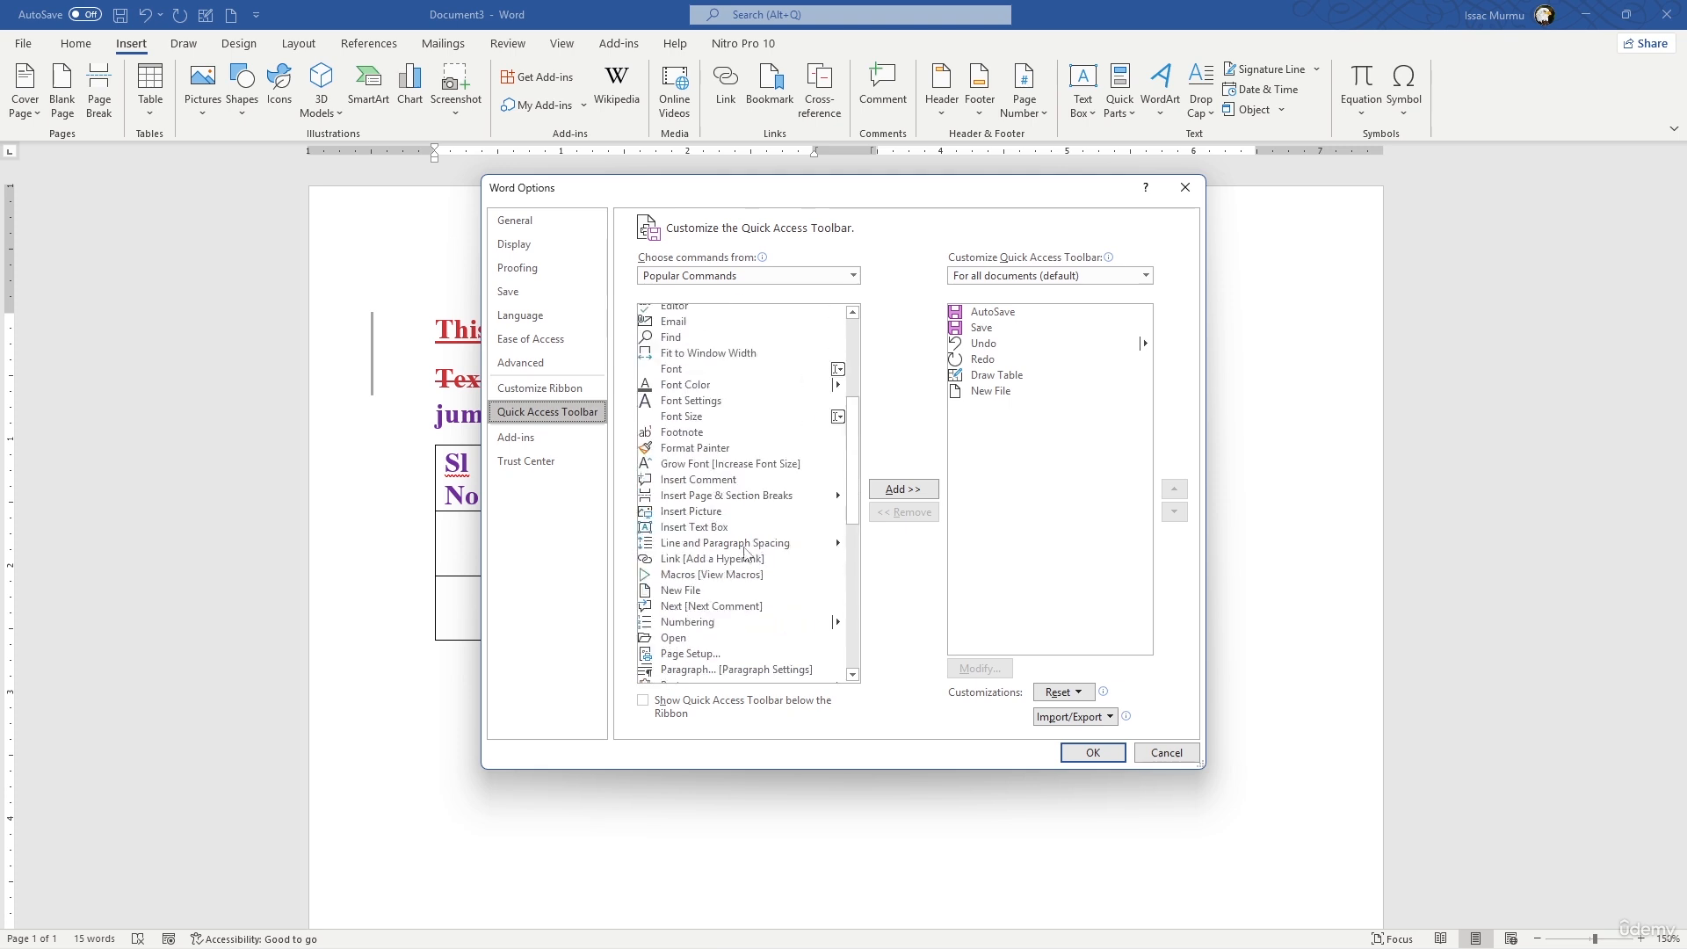
scroll(743, 527, "up", 8)
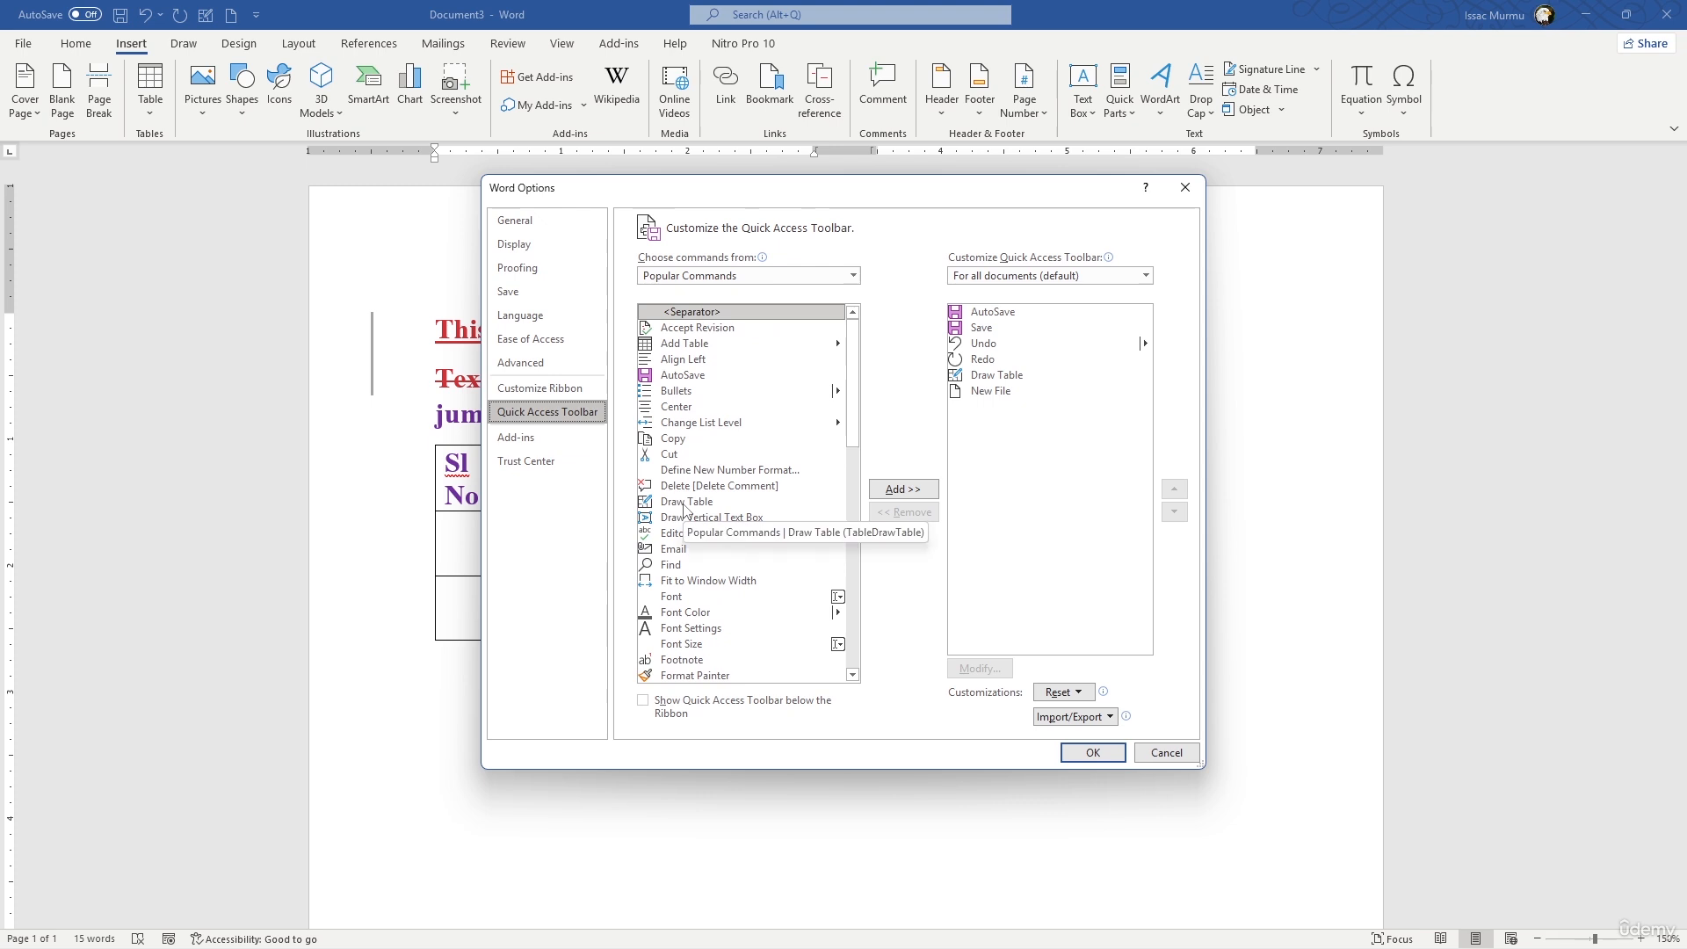
left_click(678, 568)
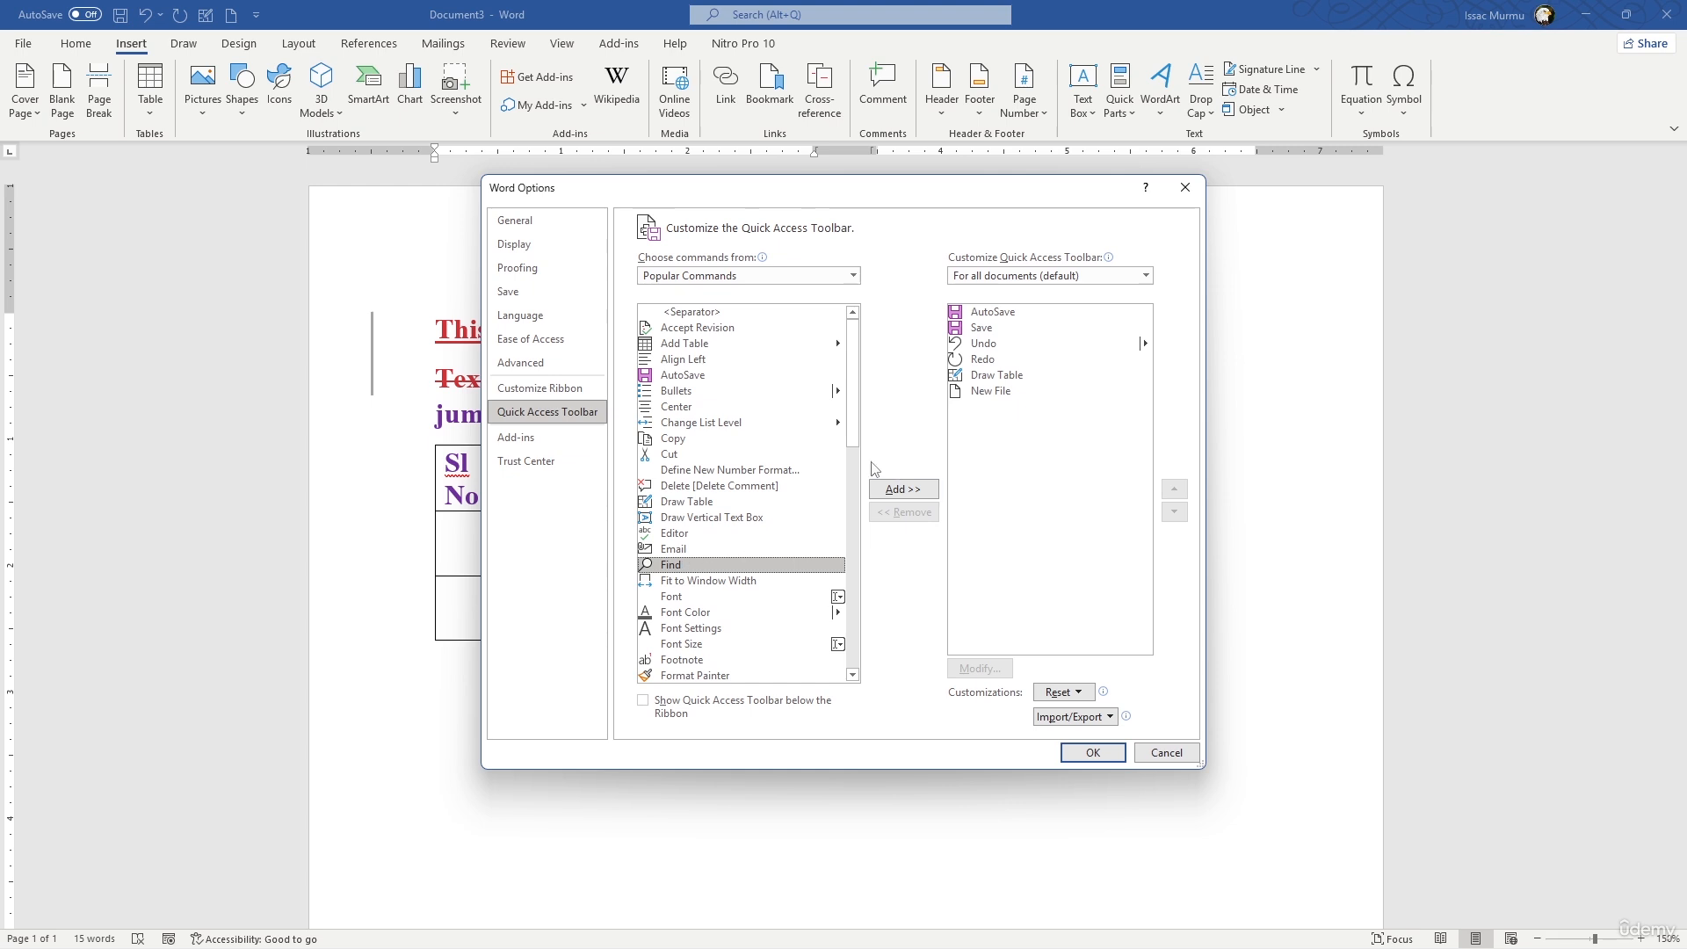
left_click(918, 489)
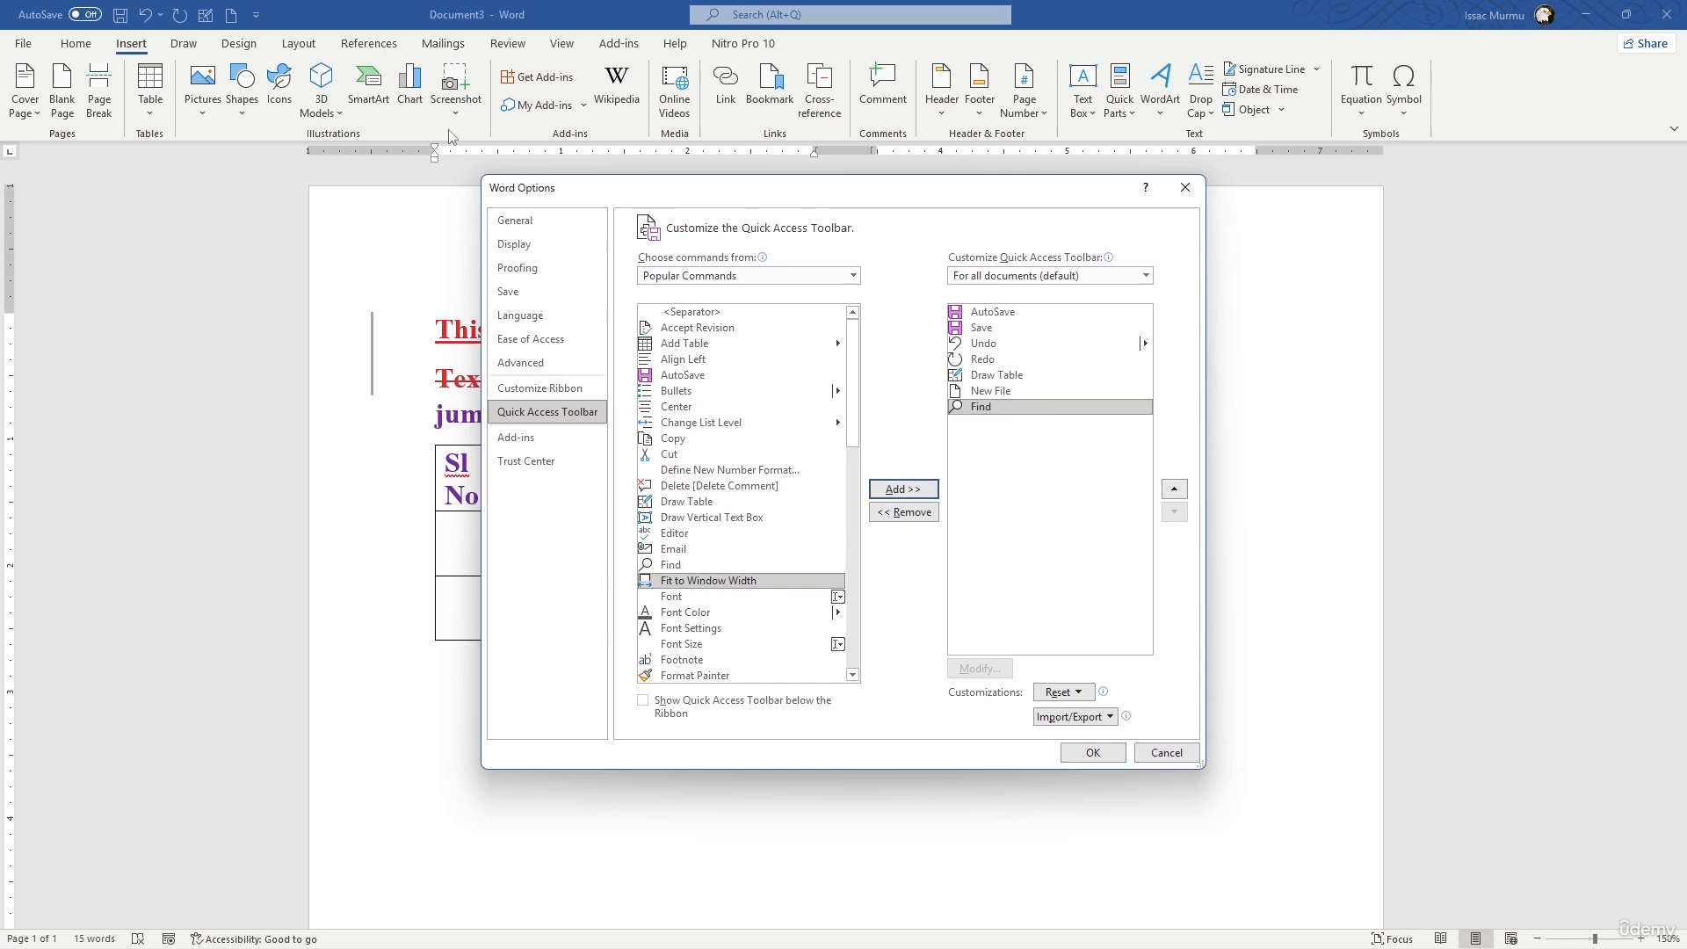
left_click(1094, 753)
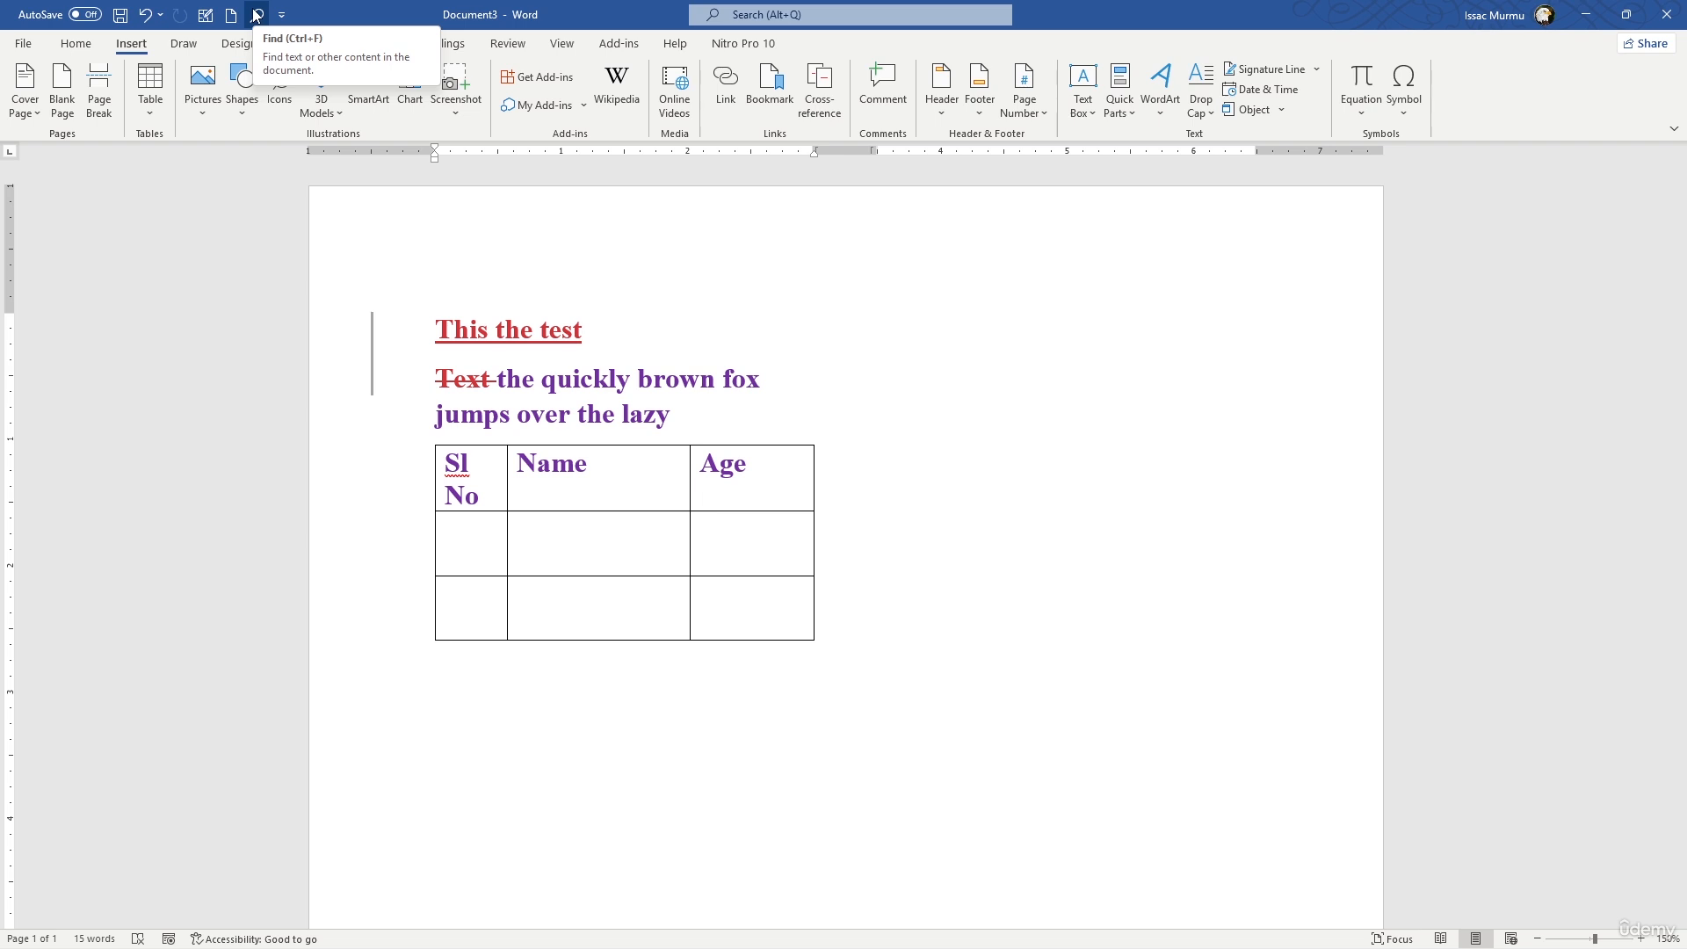
- Create a new blank document and enter the sentence "The quickly brown fox jumps over the lazy"
left_click(27, 43)
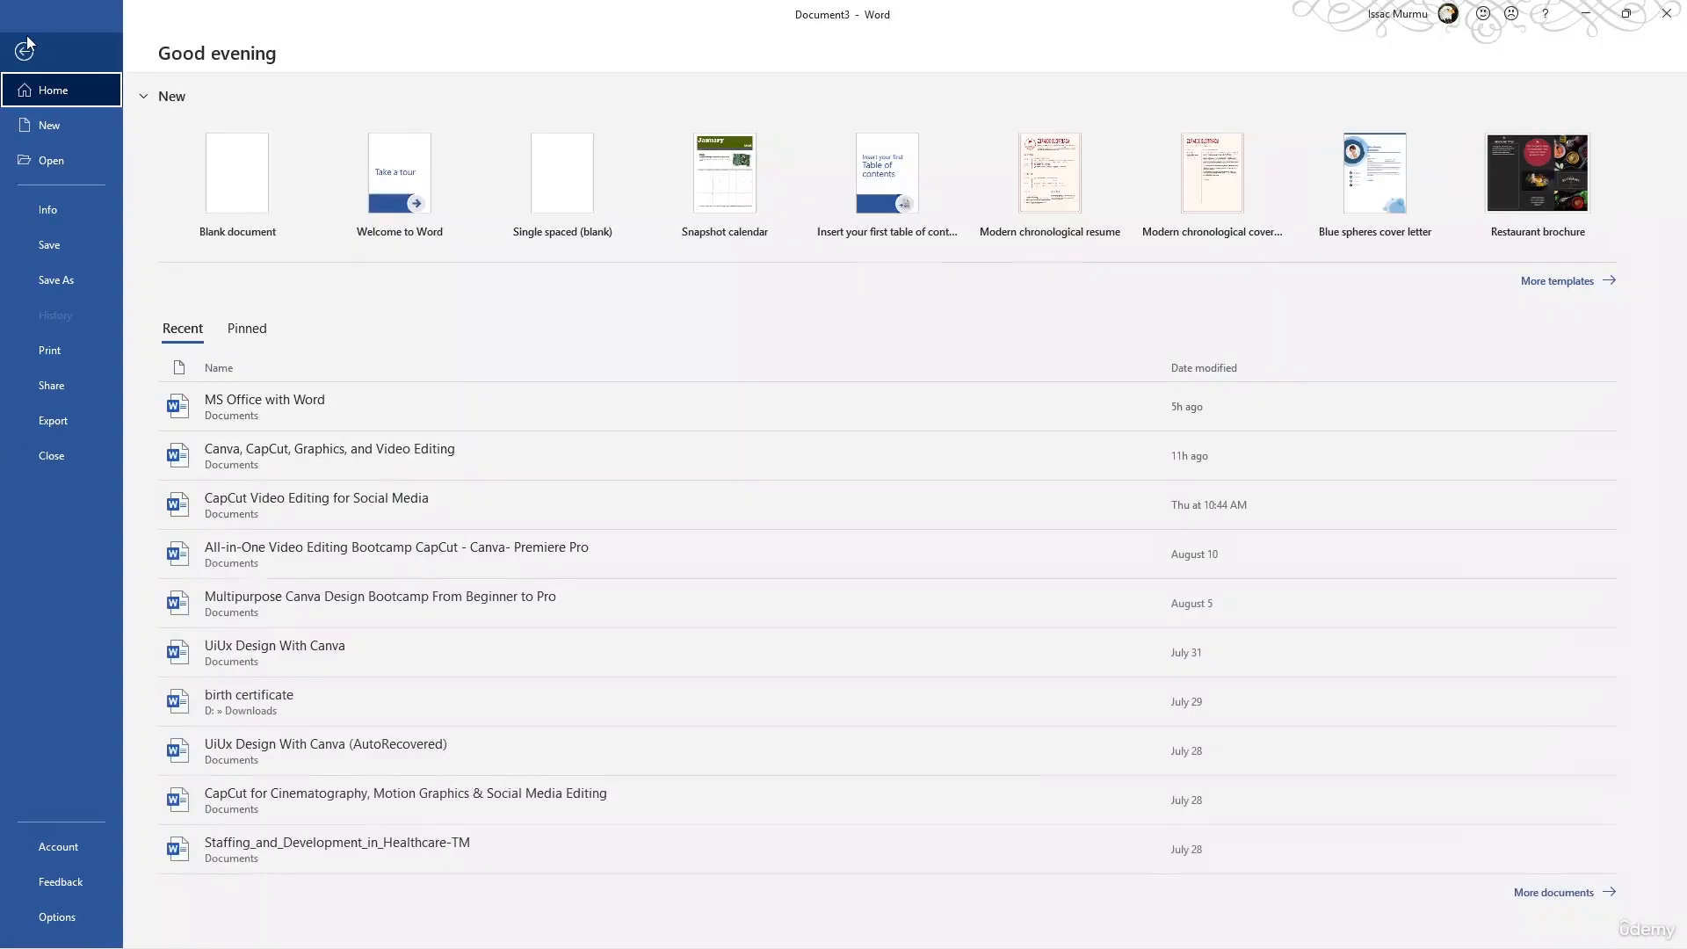
left_click(215, 176)
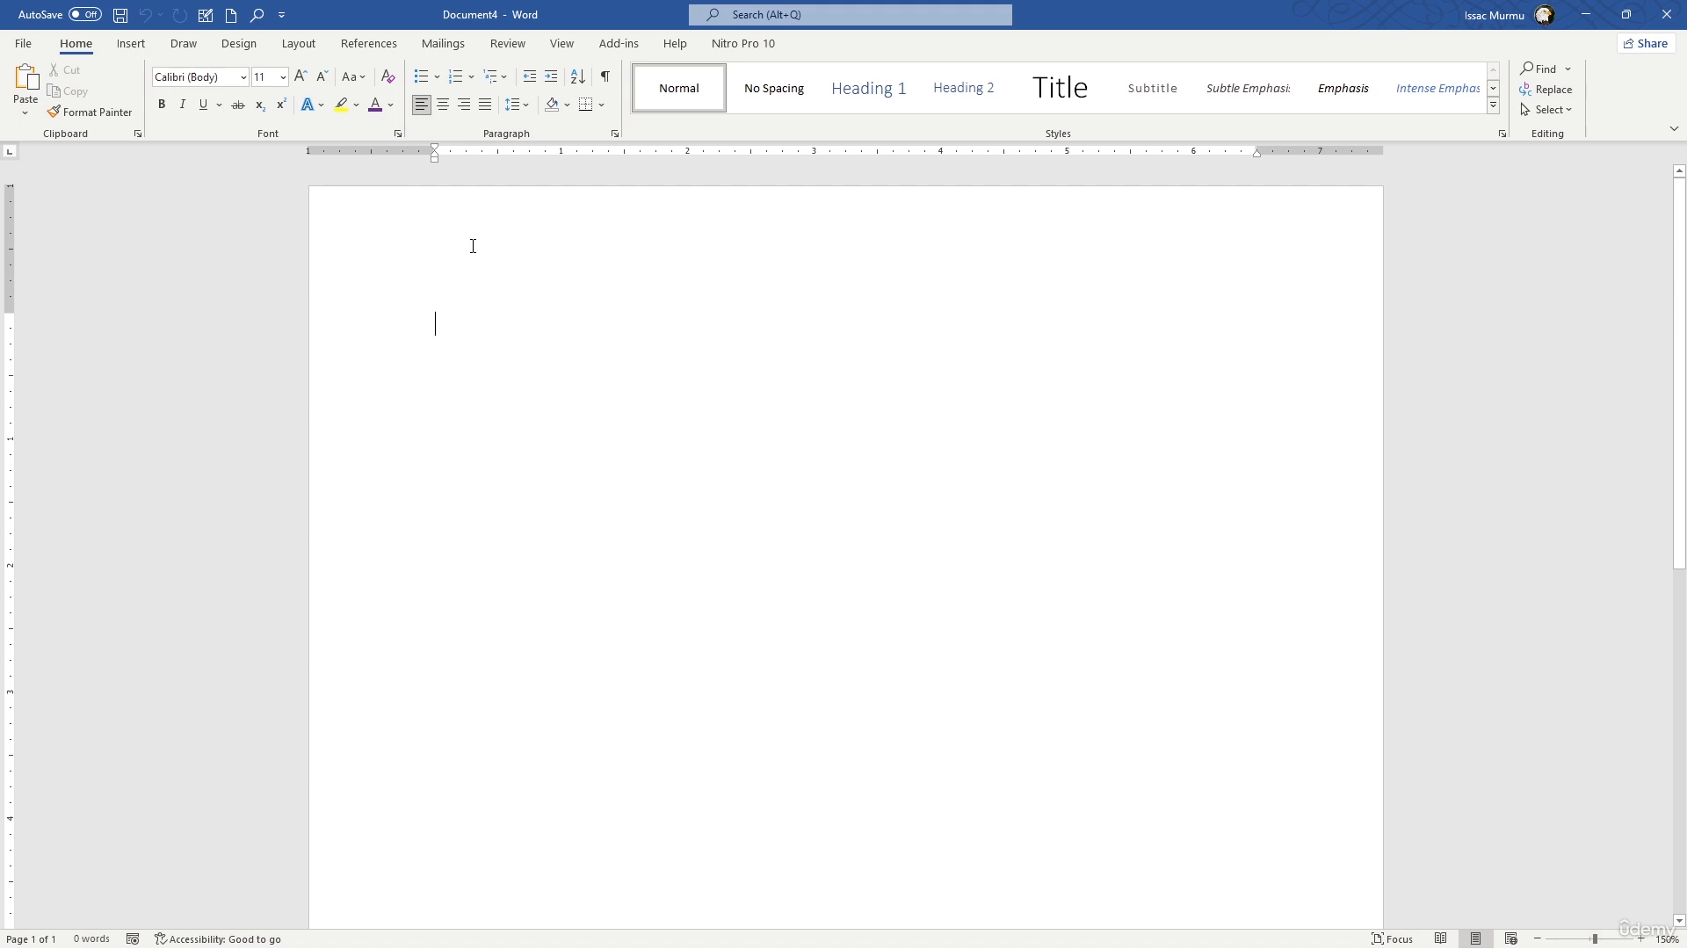
type("the quick")
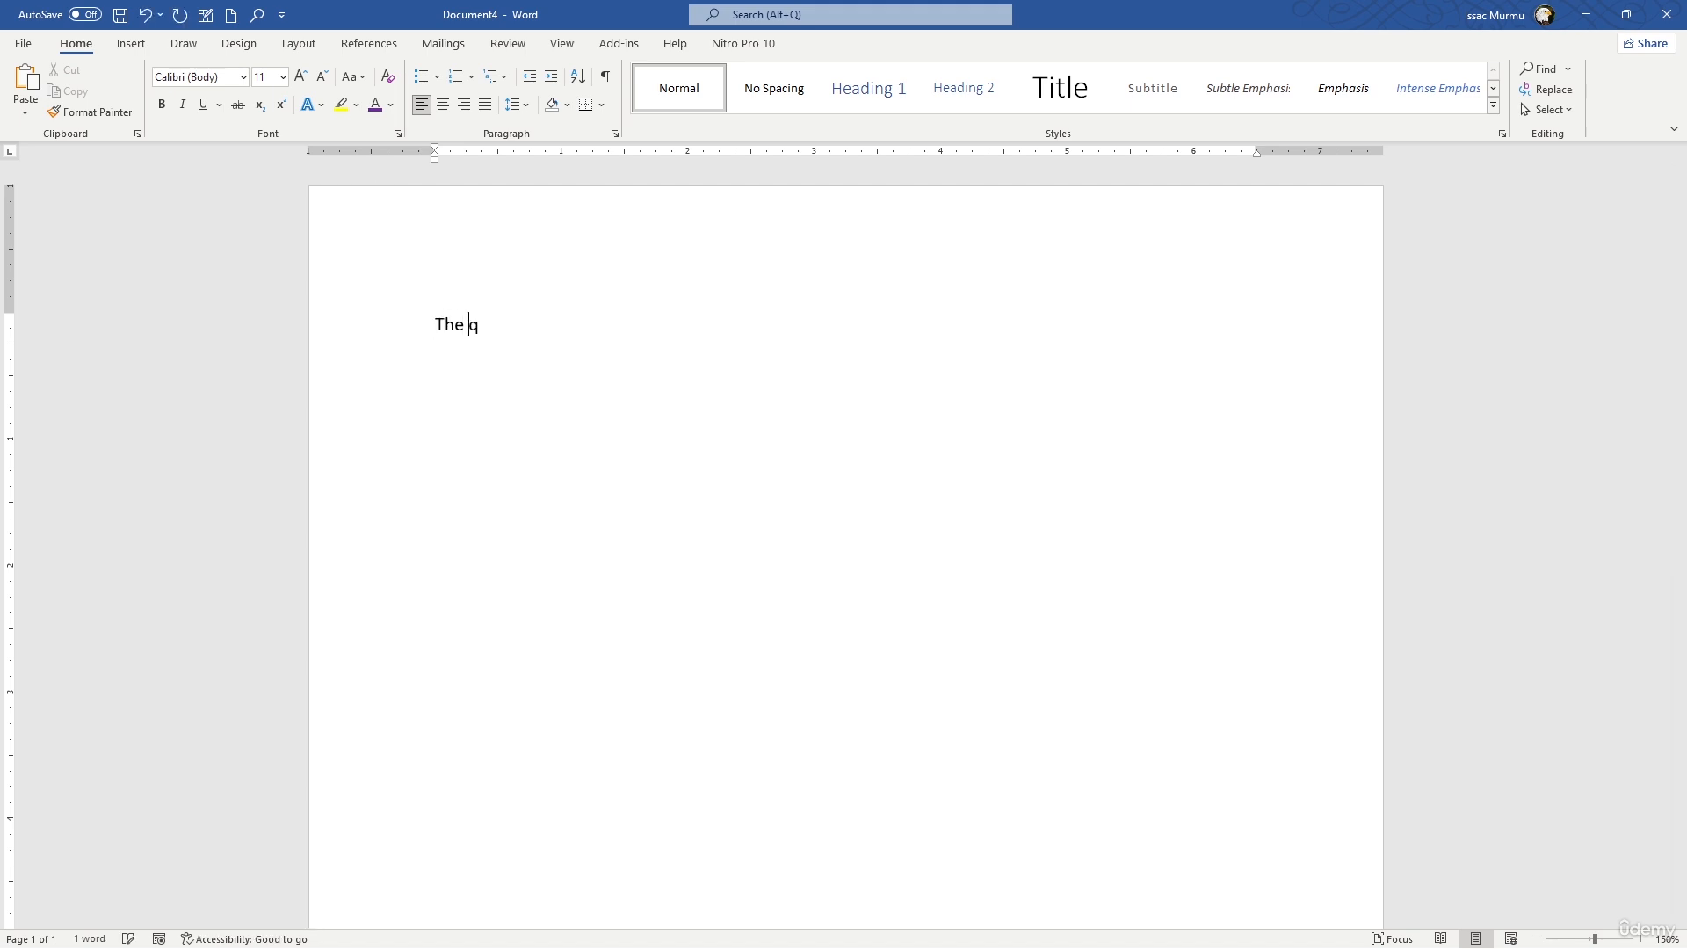
type("ly bow")
key("BackSpace")
key("BackSpace")
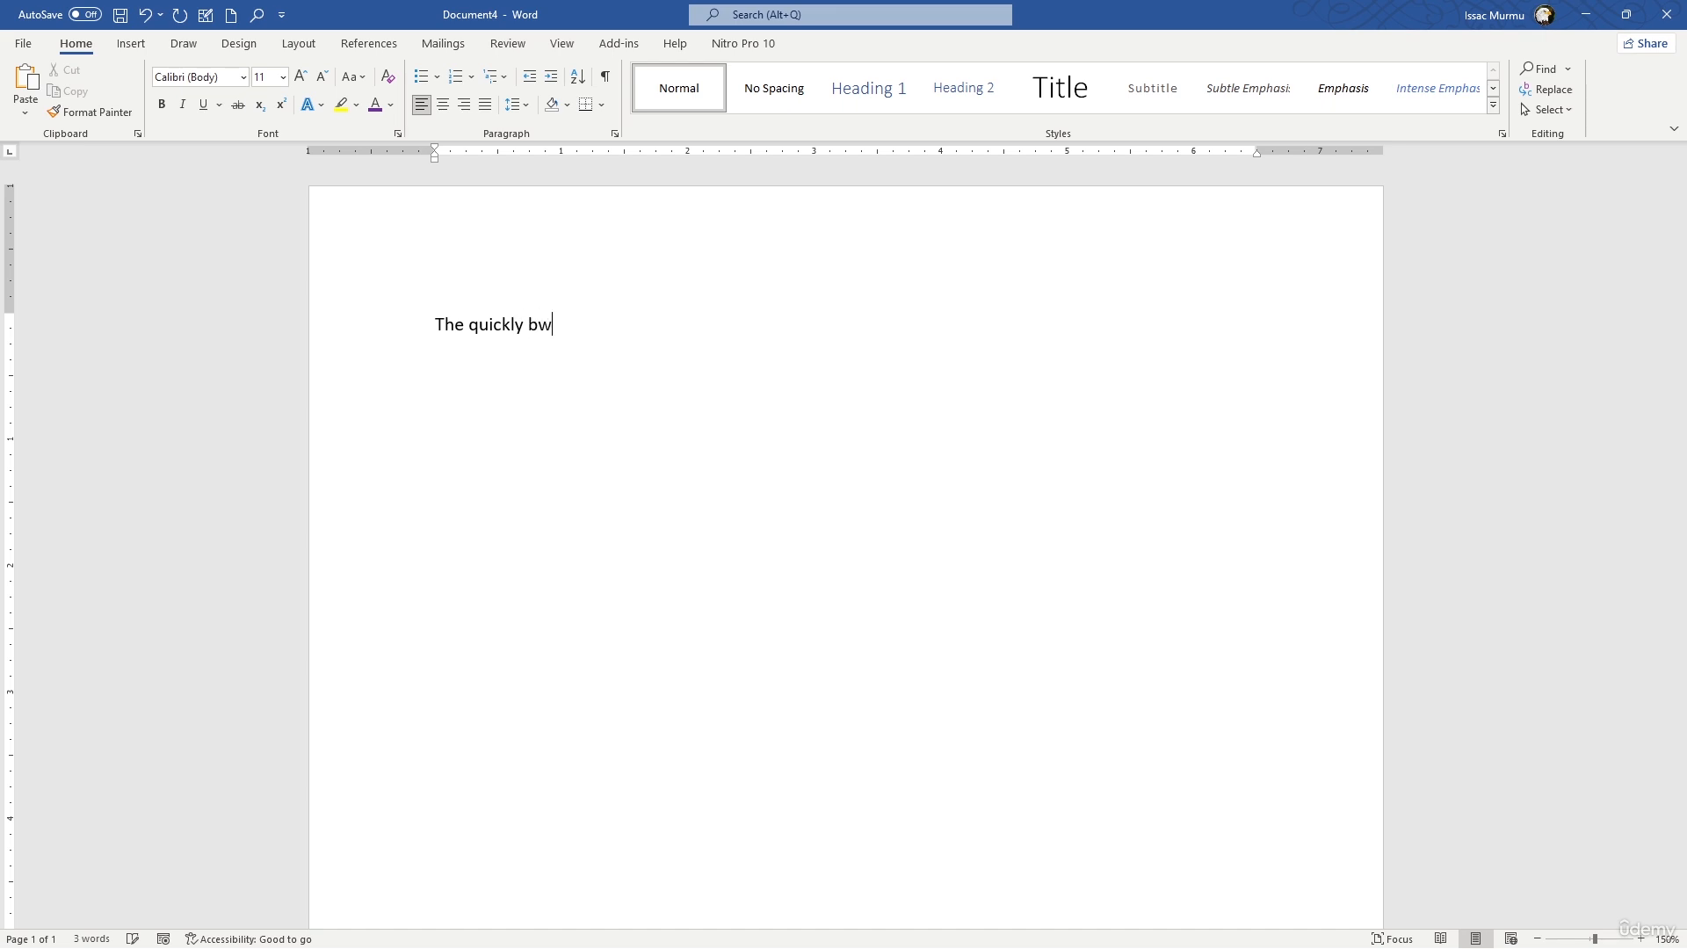
type("rown fox jumpst")
key("BackSpace")
key("BackSpace")
type("over the laz")
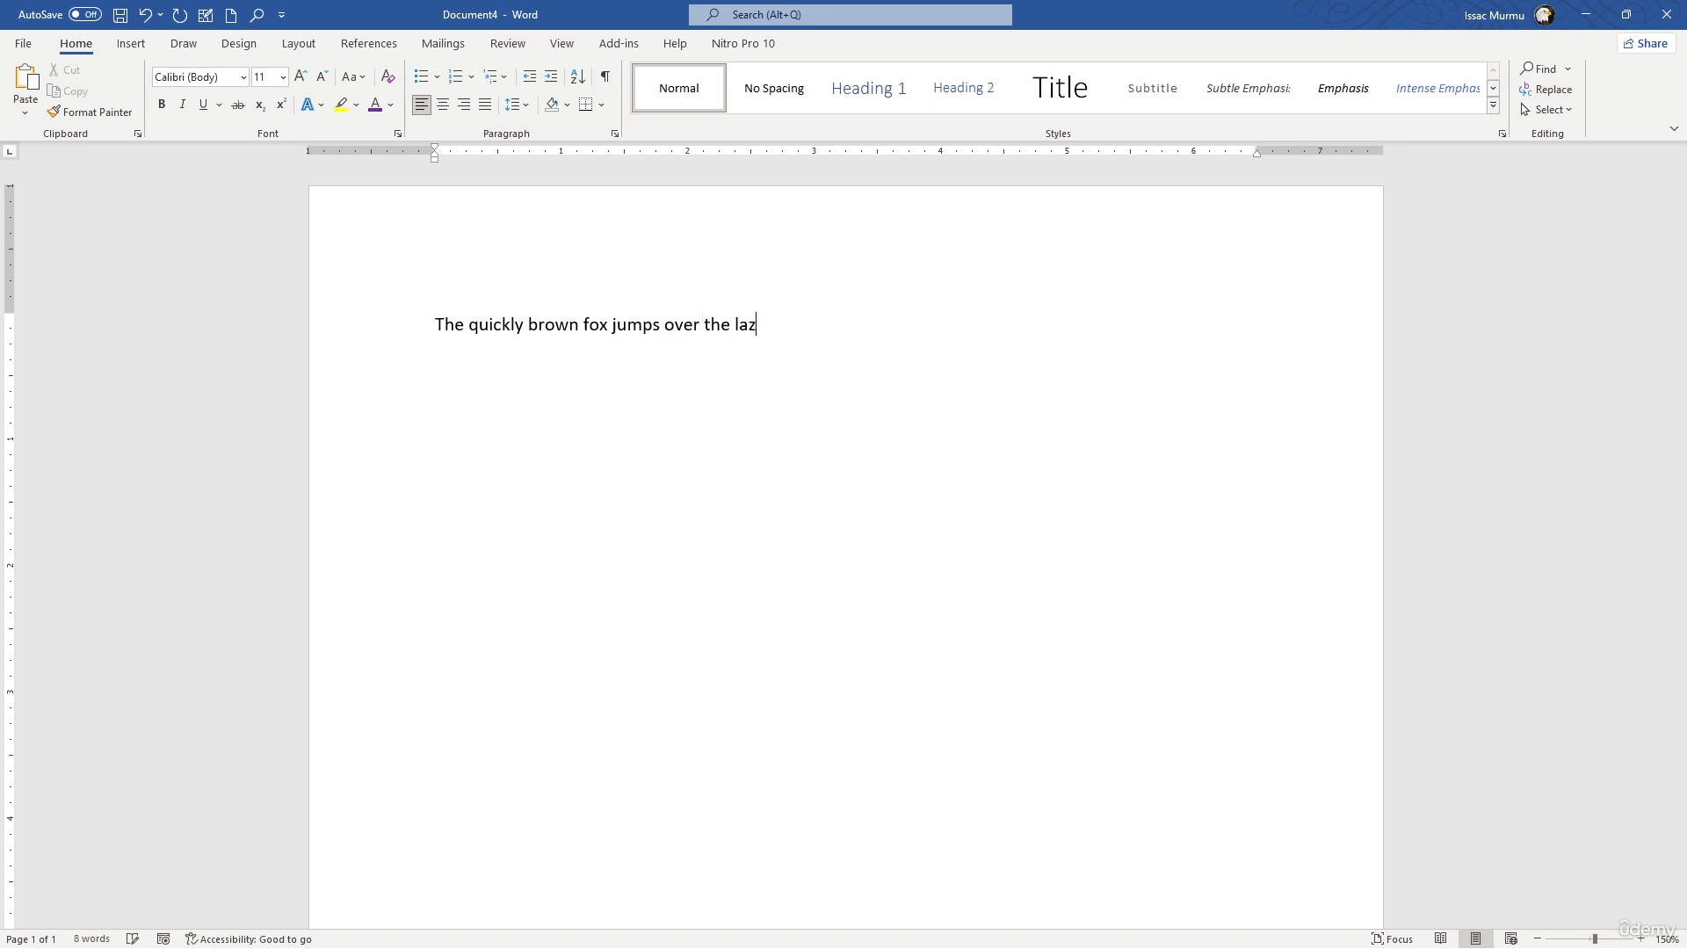
type("y")
- Write a numbered list below the sentence with the items Cloth, Bag, Book and Shoes
type("1")
type(". Clo")
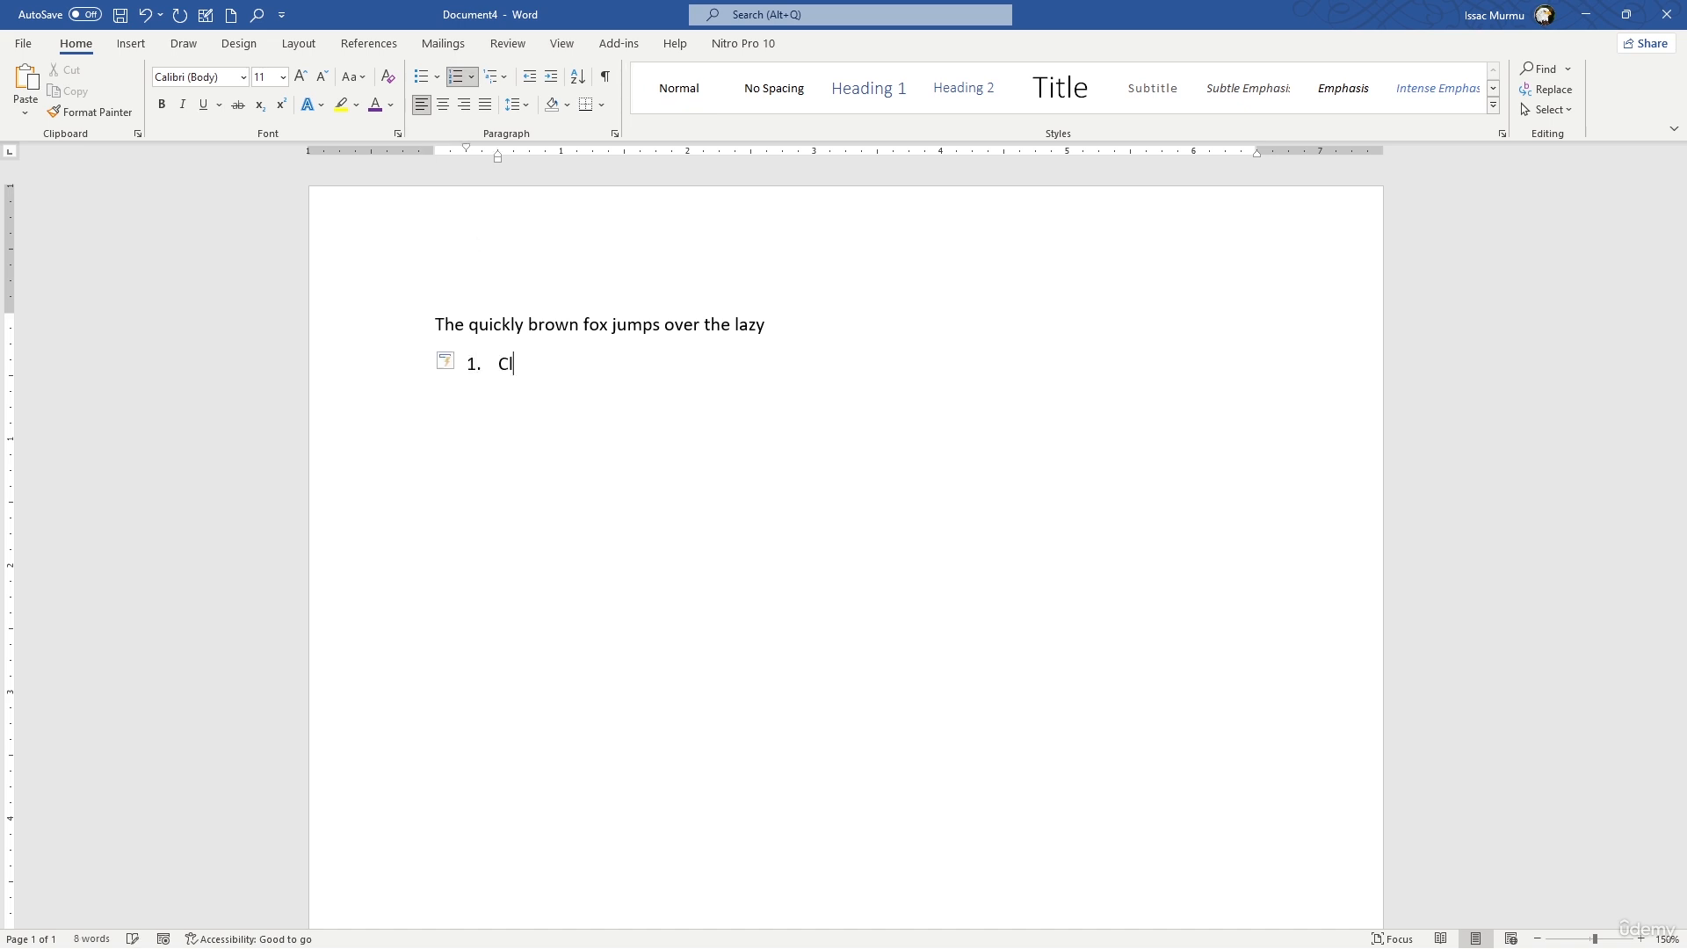
type("th")
key("Return")
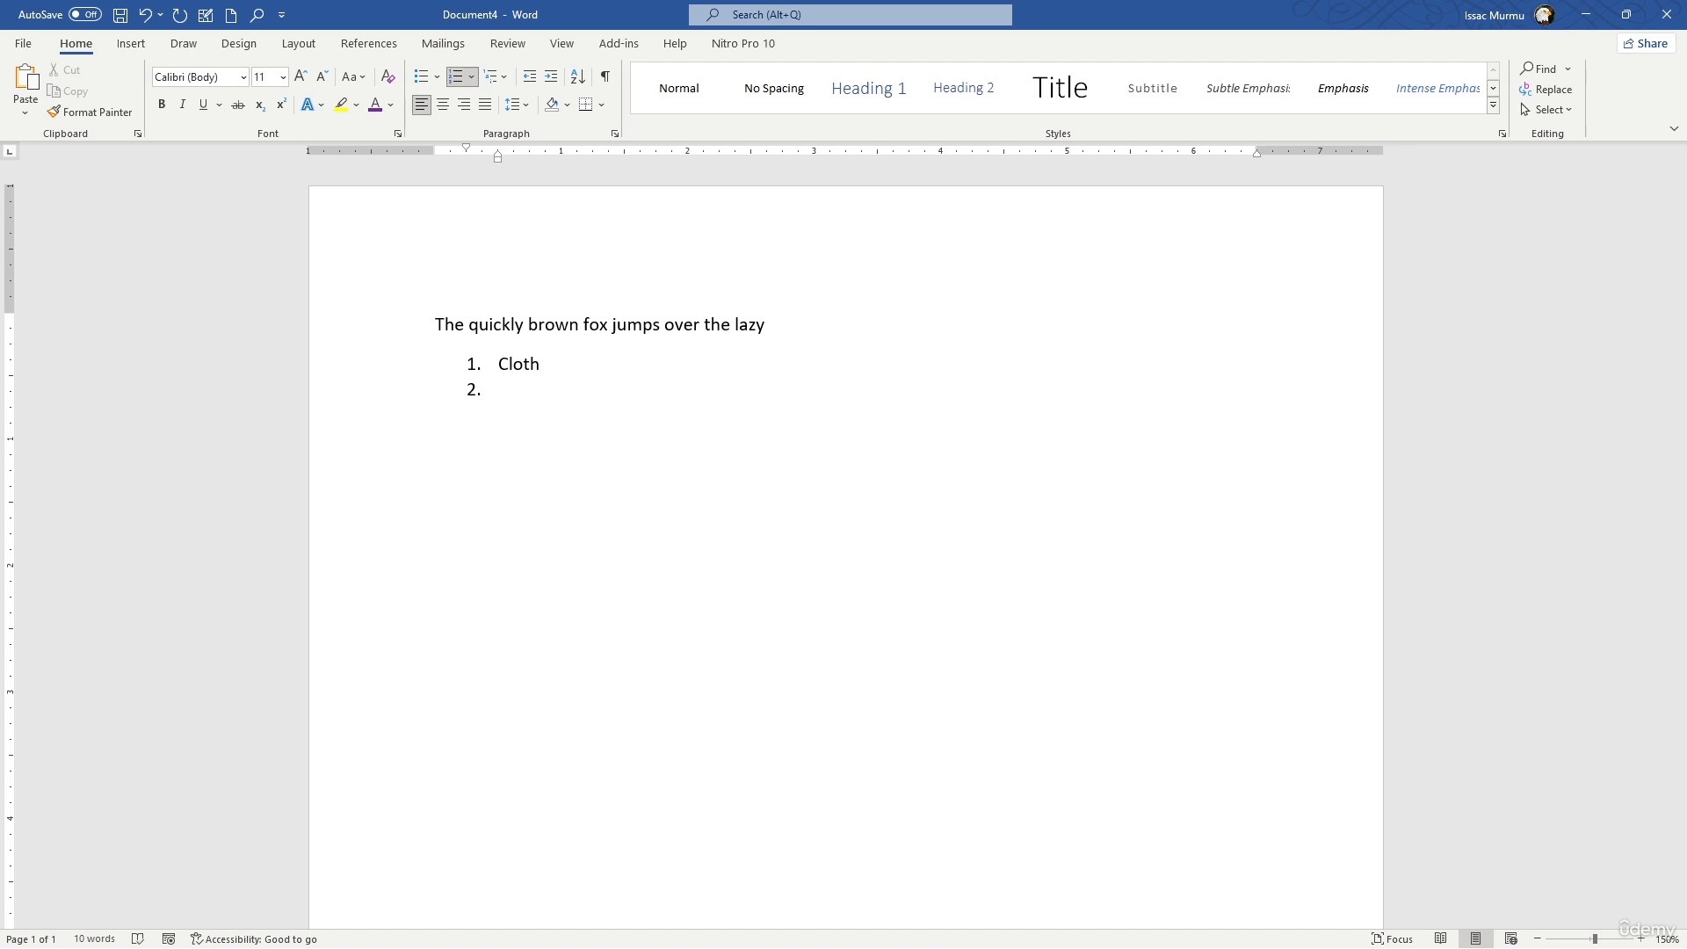
type("Bag")
key("Return")
type("Book")
key("Return")
type("shoes")
key("Return")
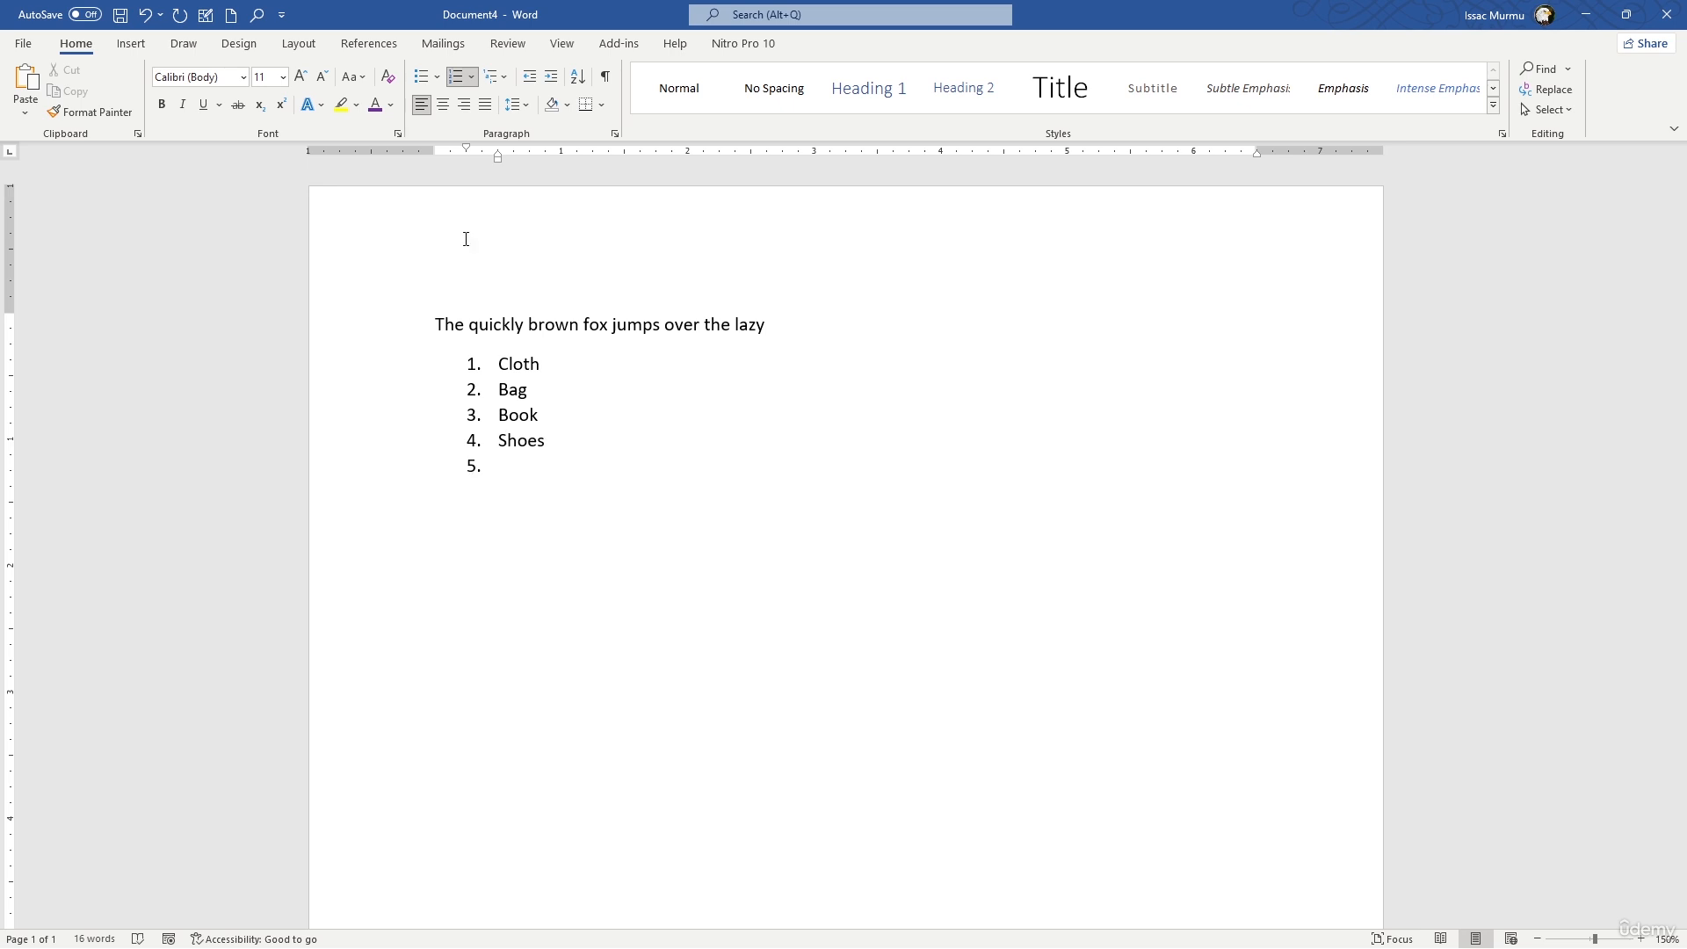
- Replace the sentence above the numbered list with the heading "Shopping list"
left_click_drag(453, 324, 814, 316)
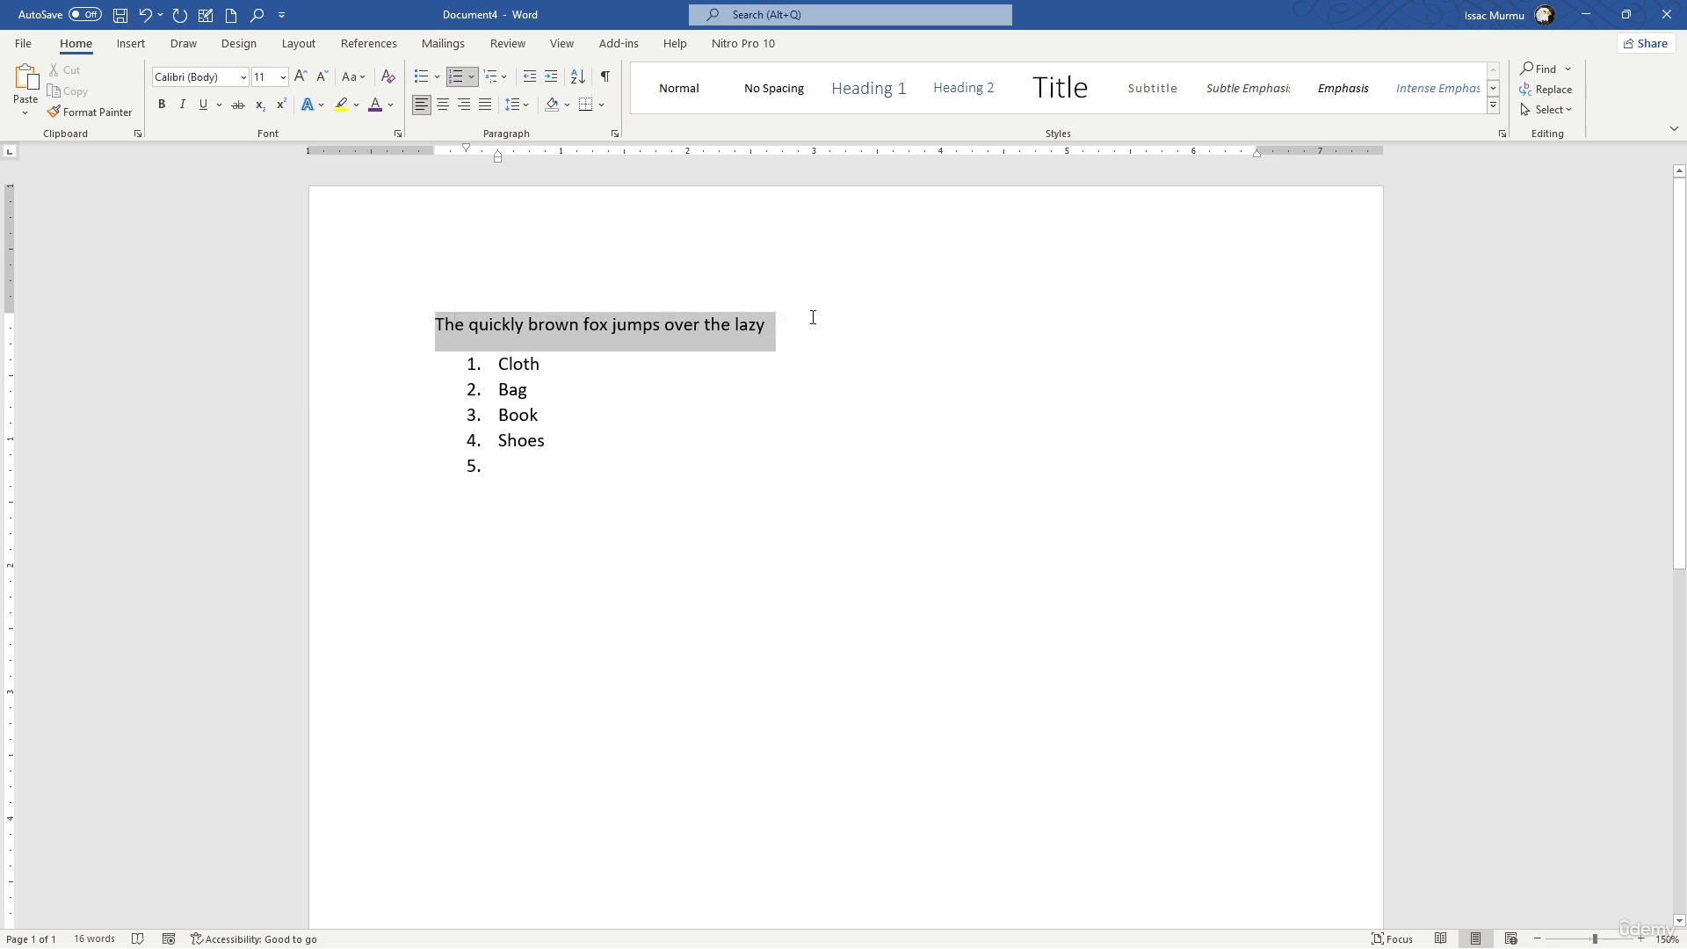
key("Delete")
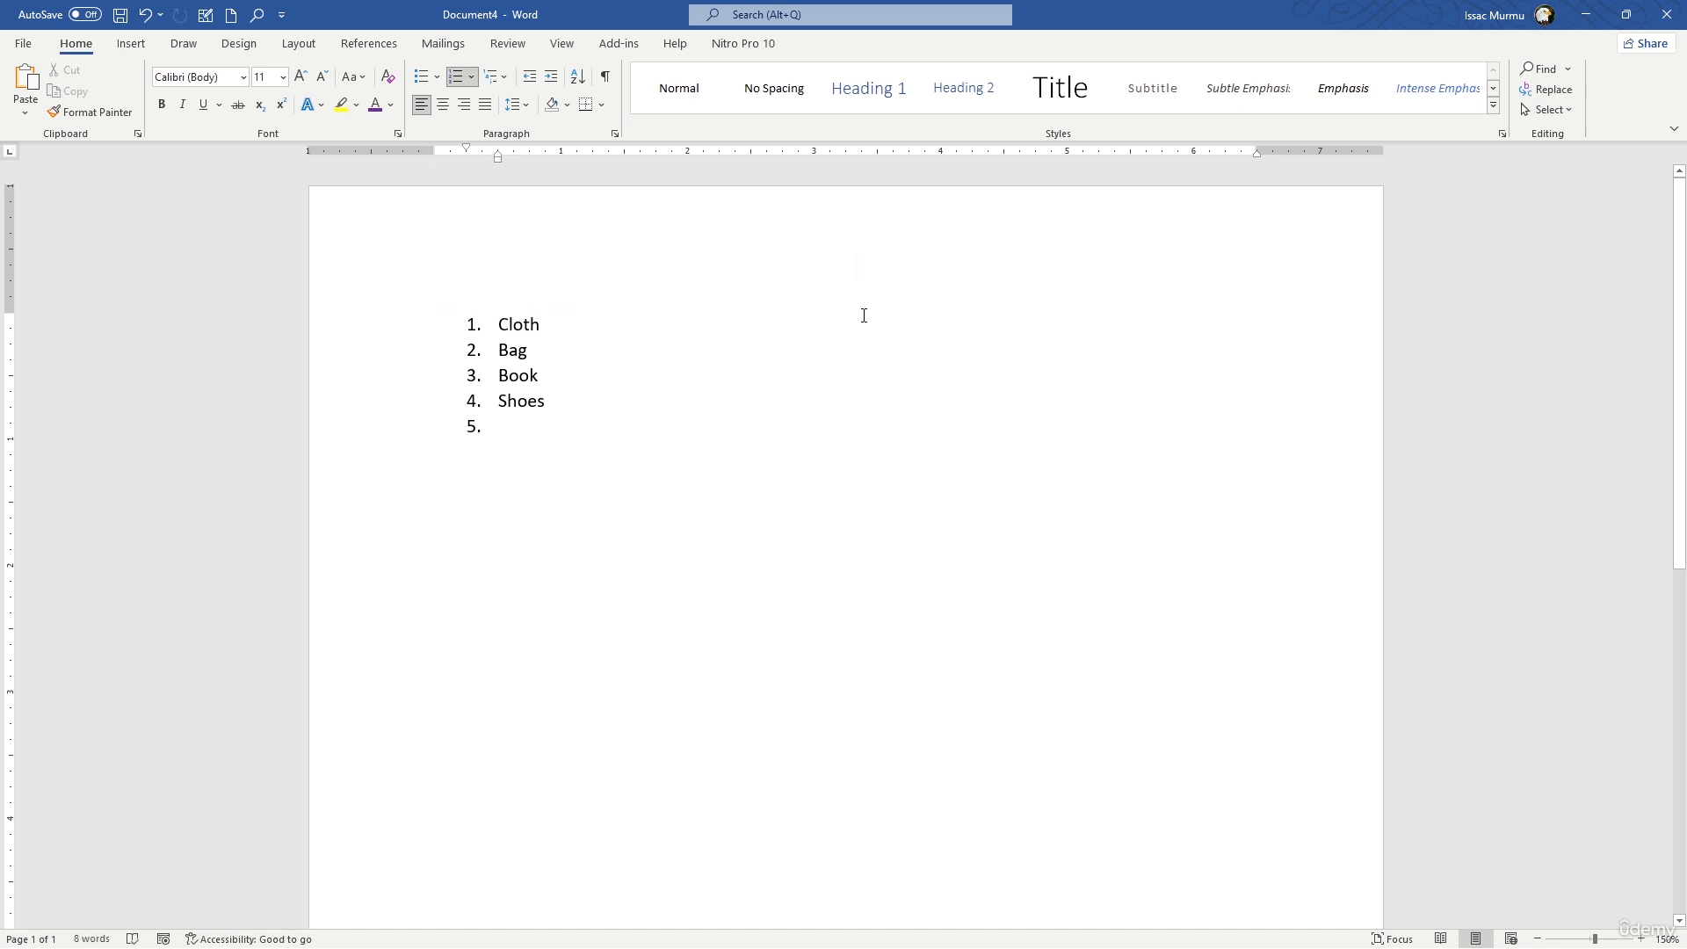
key("ctrl+z")
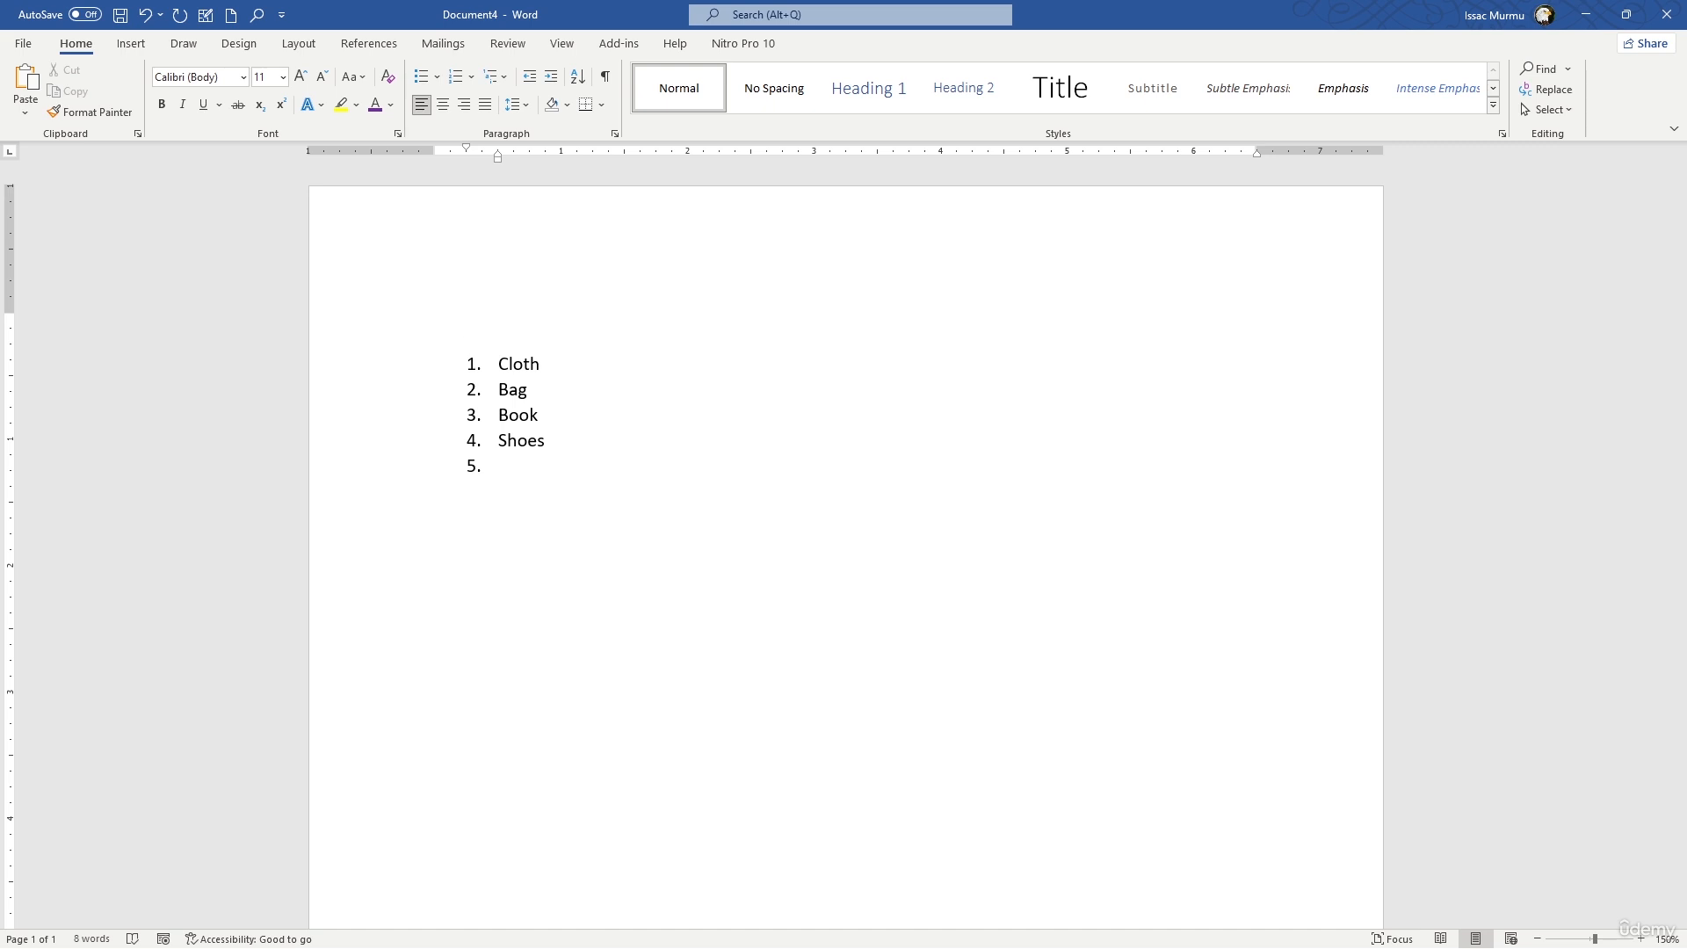
type("Shopping list")
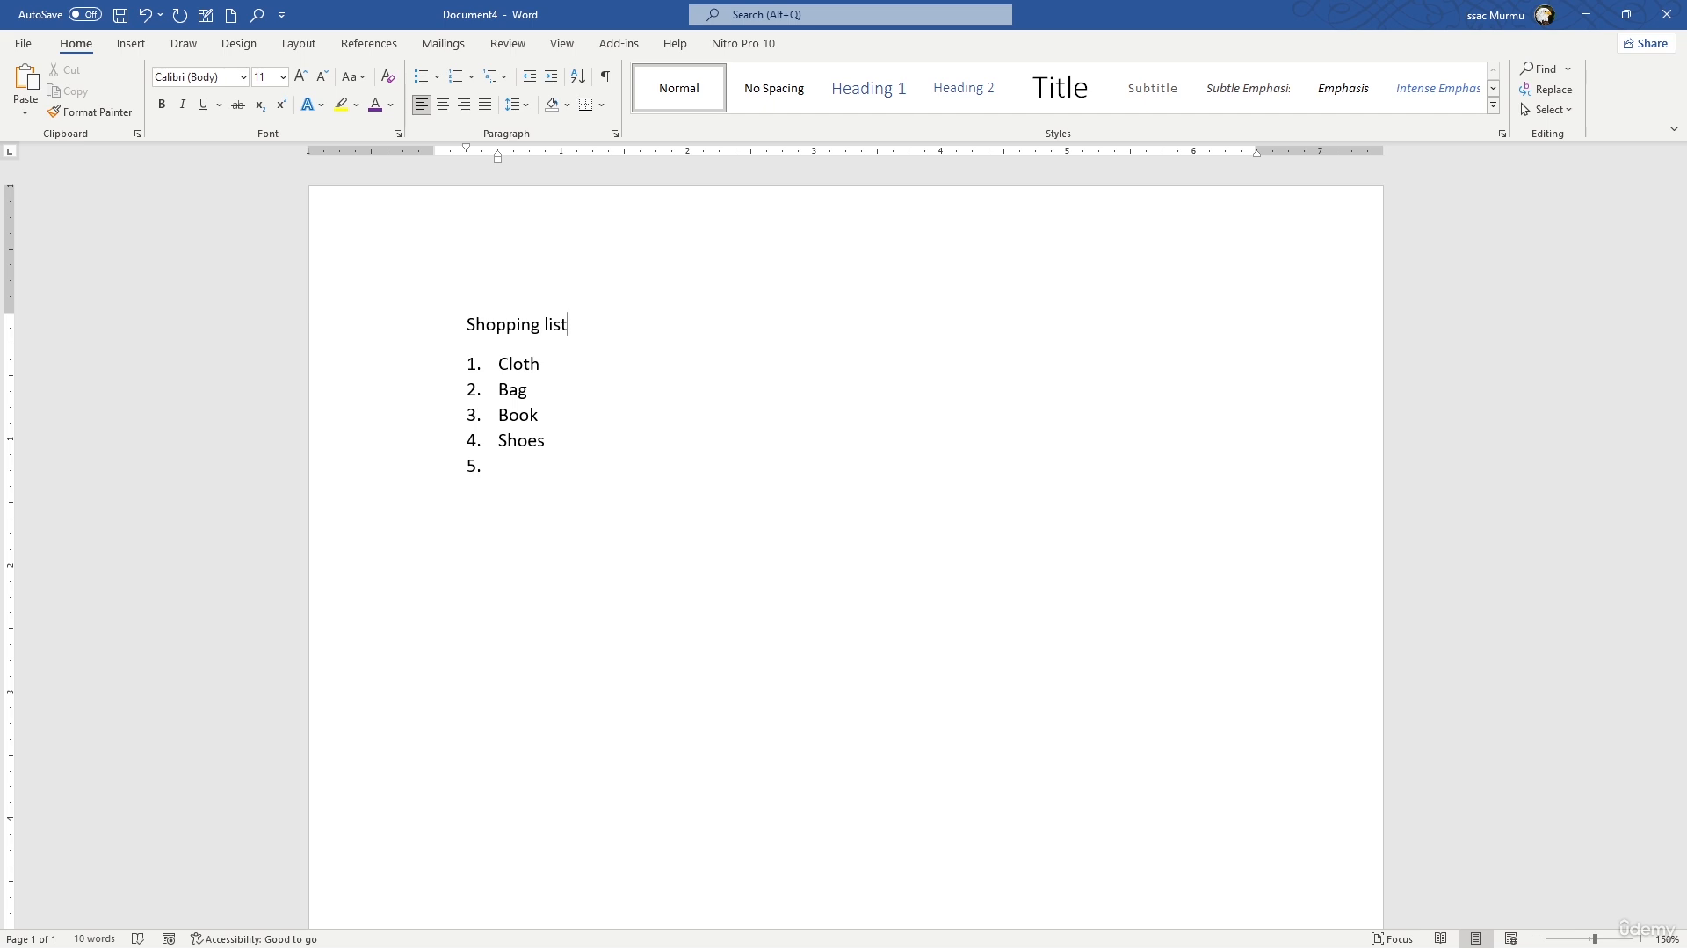
left_click(794, 412)
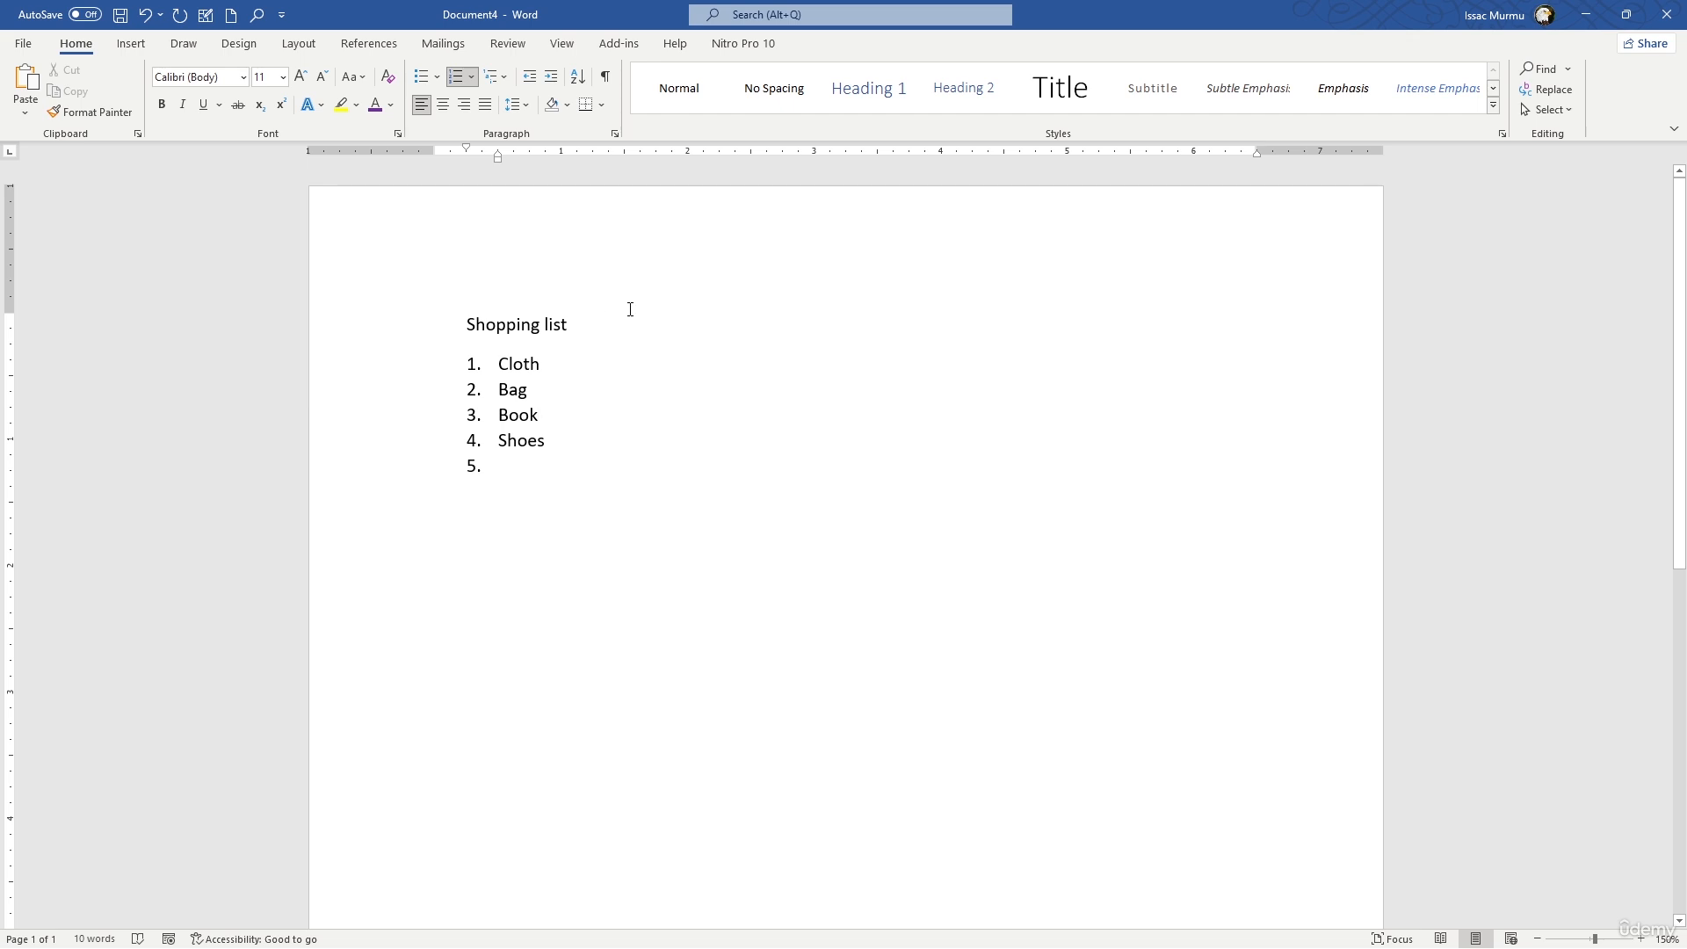
- Make the "Shopping list" heading bold and set its font size to 14
left_click(451, 326)
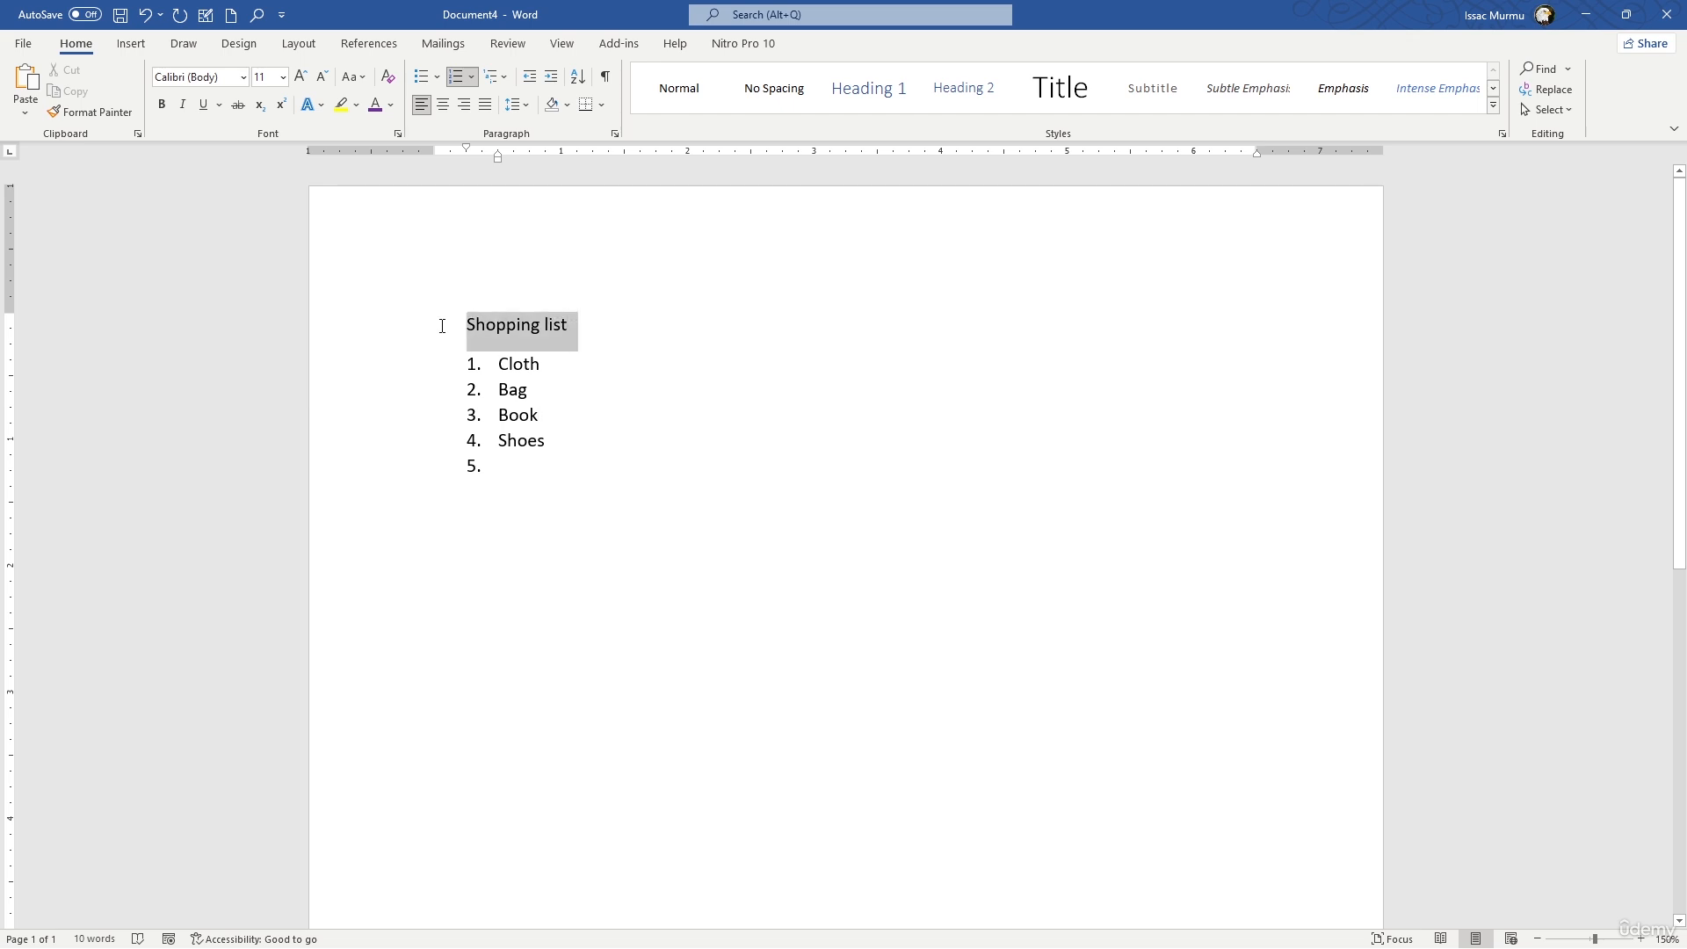
left_click(161, 105)
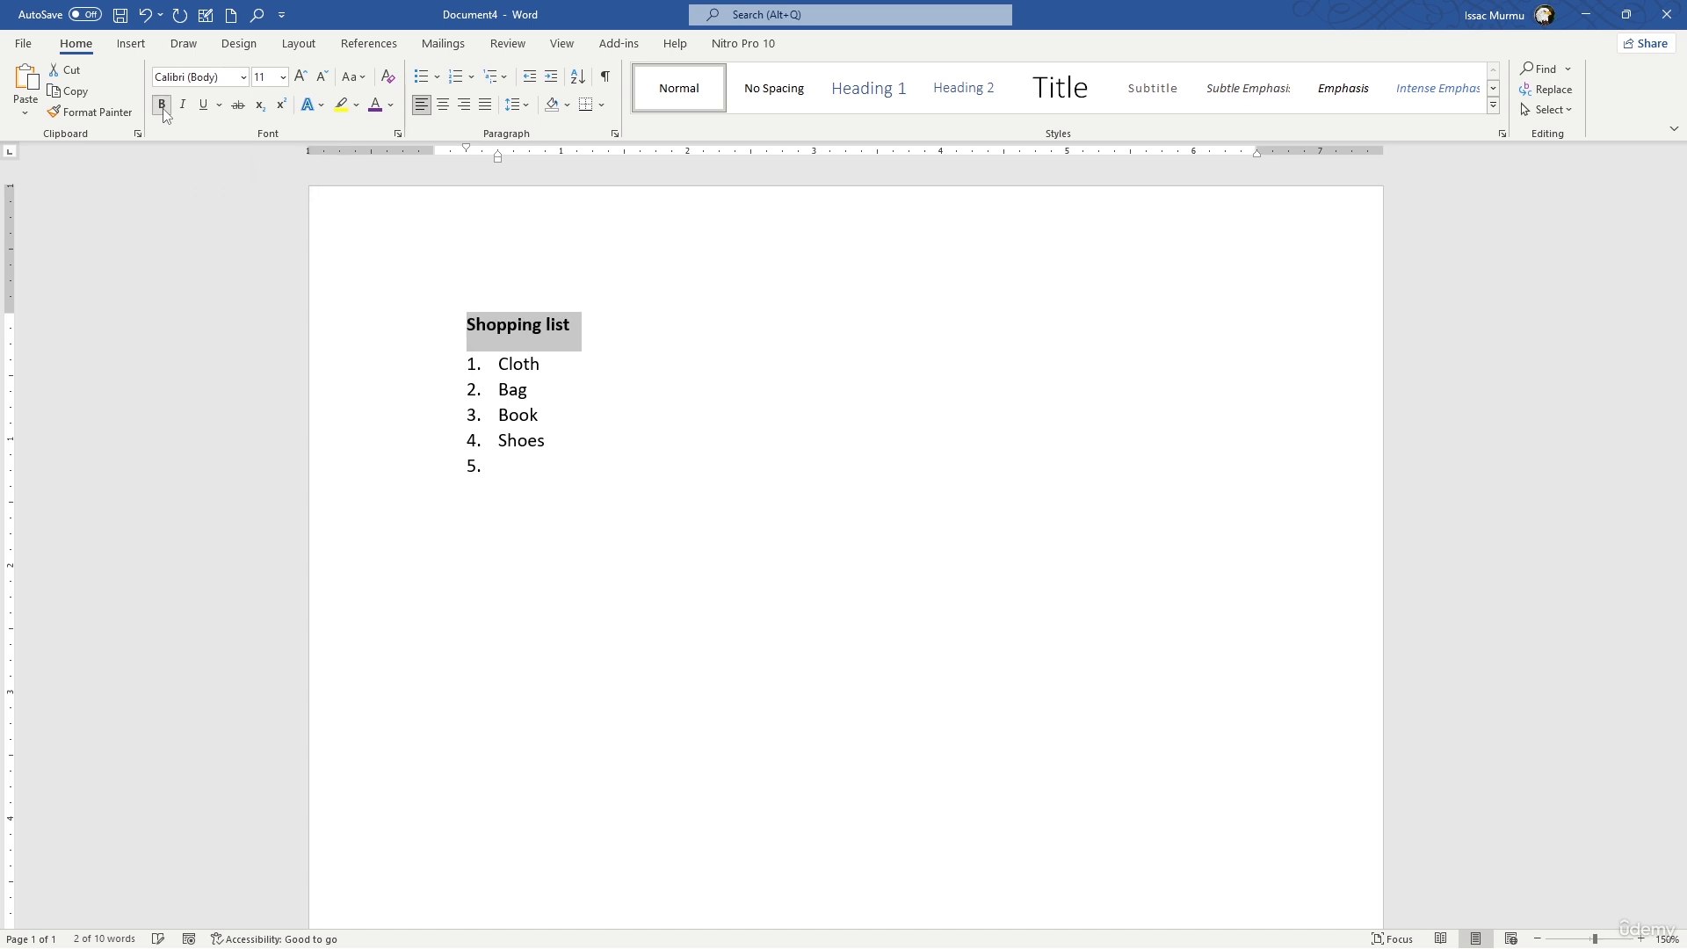
left_click(283, 78)
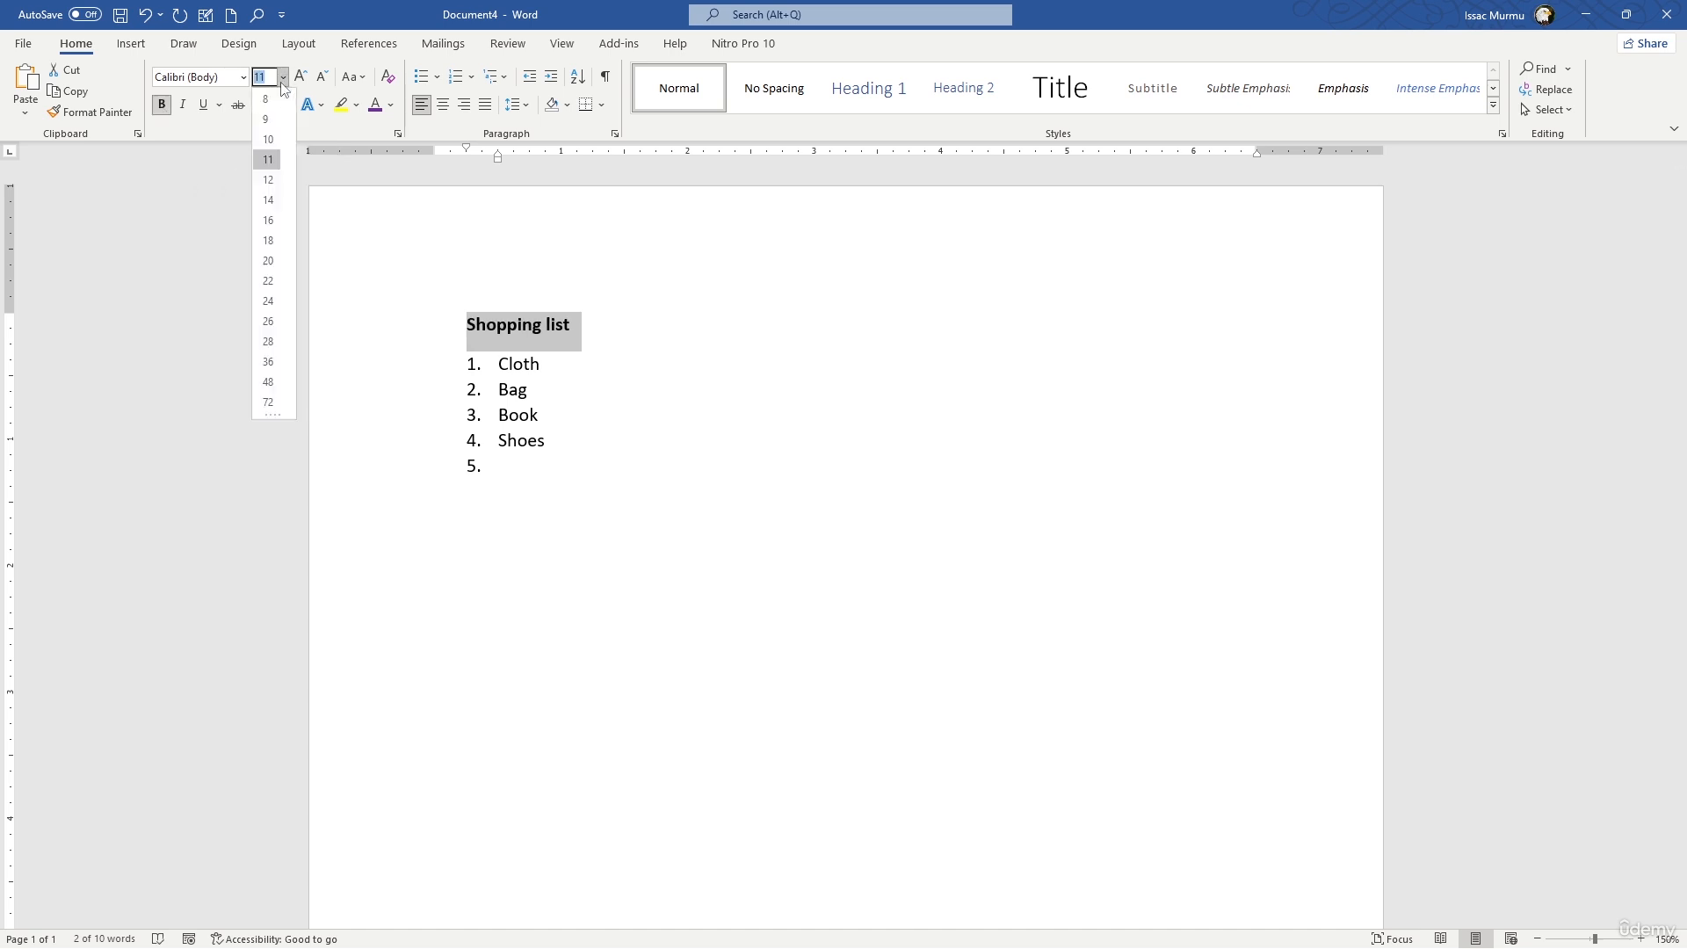
left_click(268, 199)
left_click(532, 340)
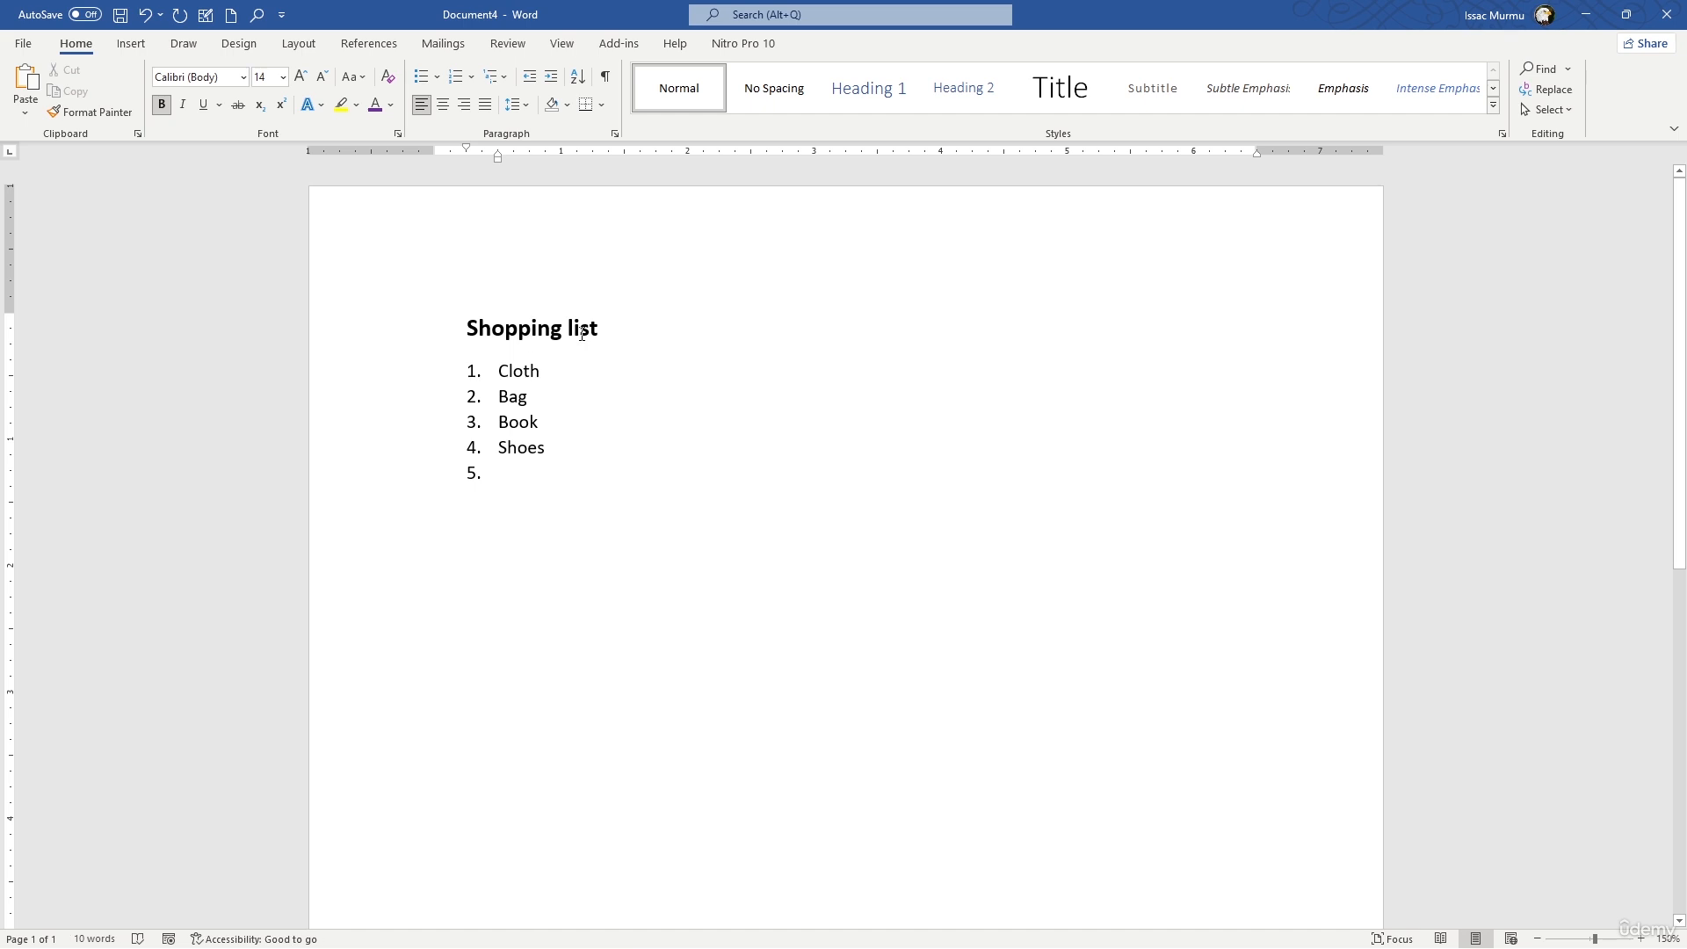
- Try italic formatting on the "Shopping list" heading and remove it again
left_click_drag(620, 324, 436, 334)
left_click(182, 105)
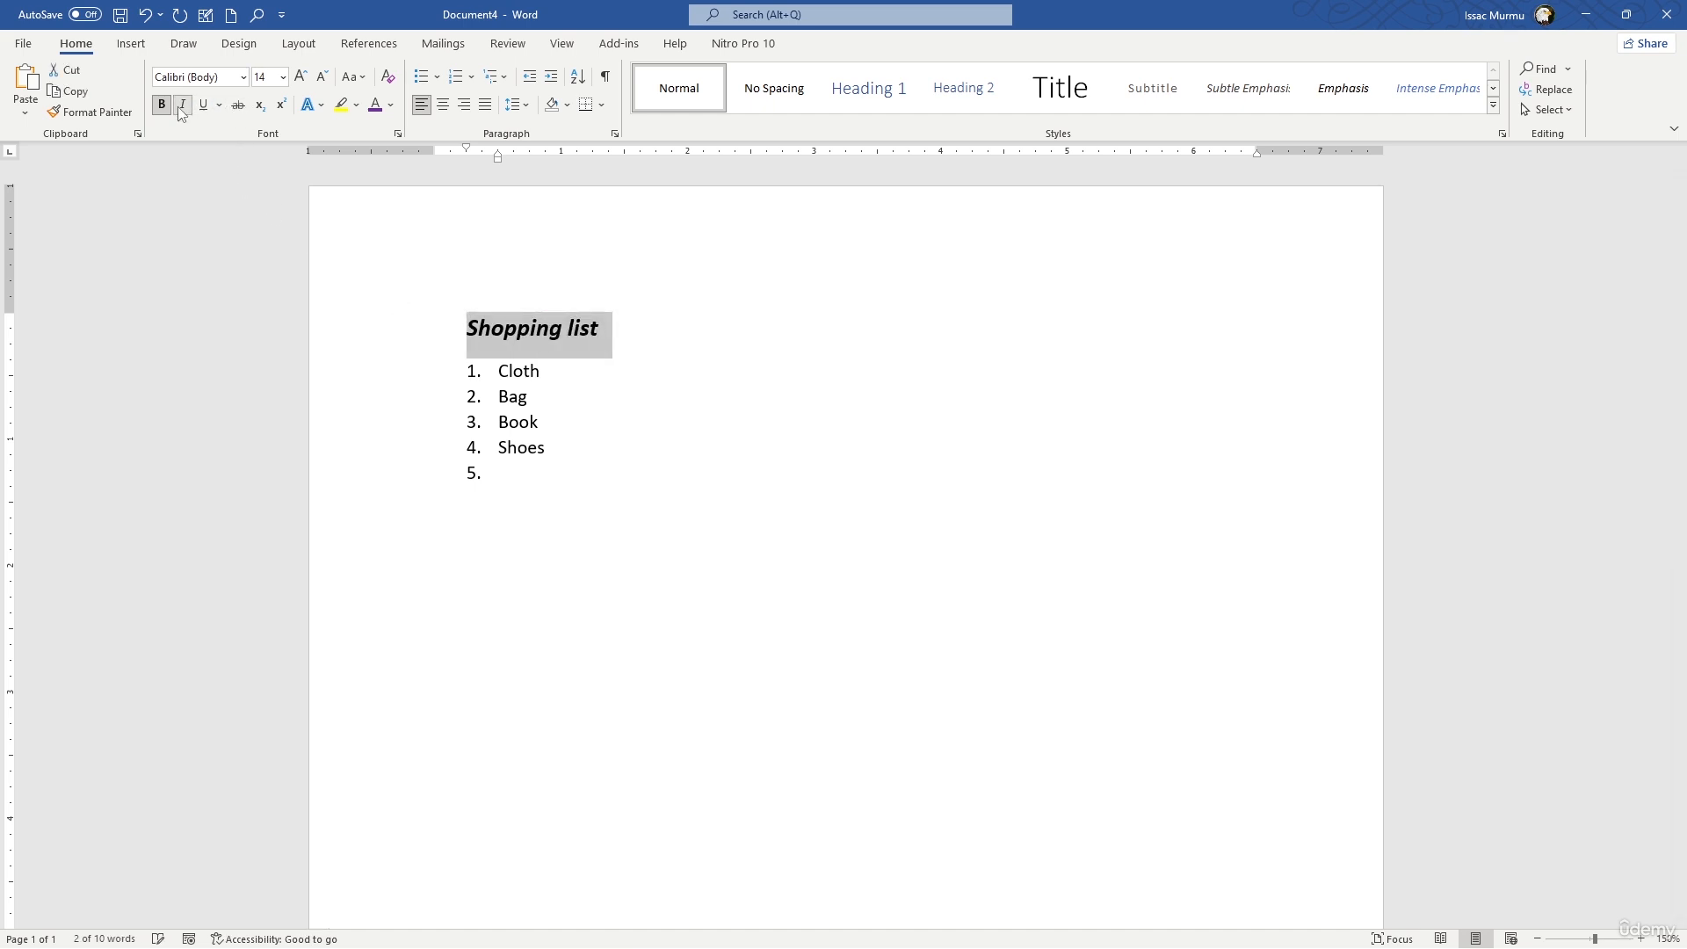
left_click(182, 105)
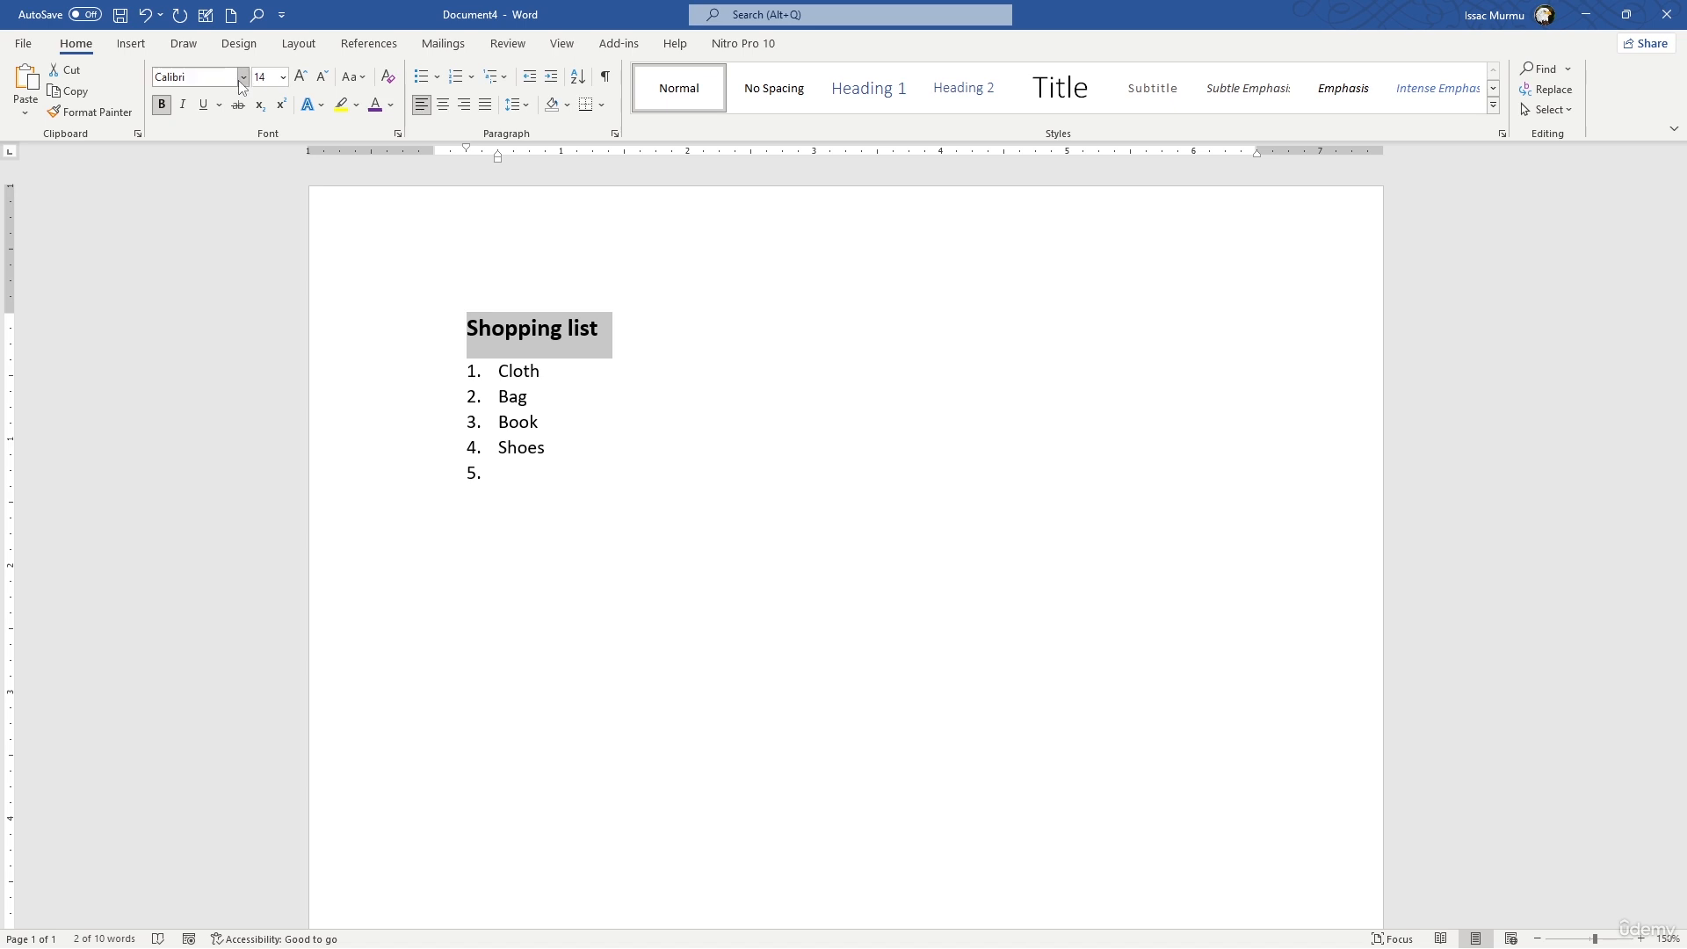
- Change the font of the "Shopping list" heading and the four list items to Arial
left_click(244, 77)
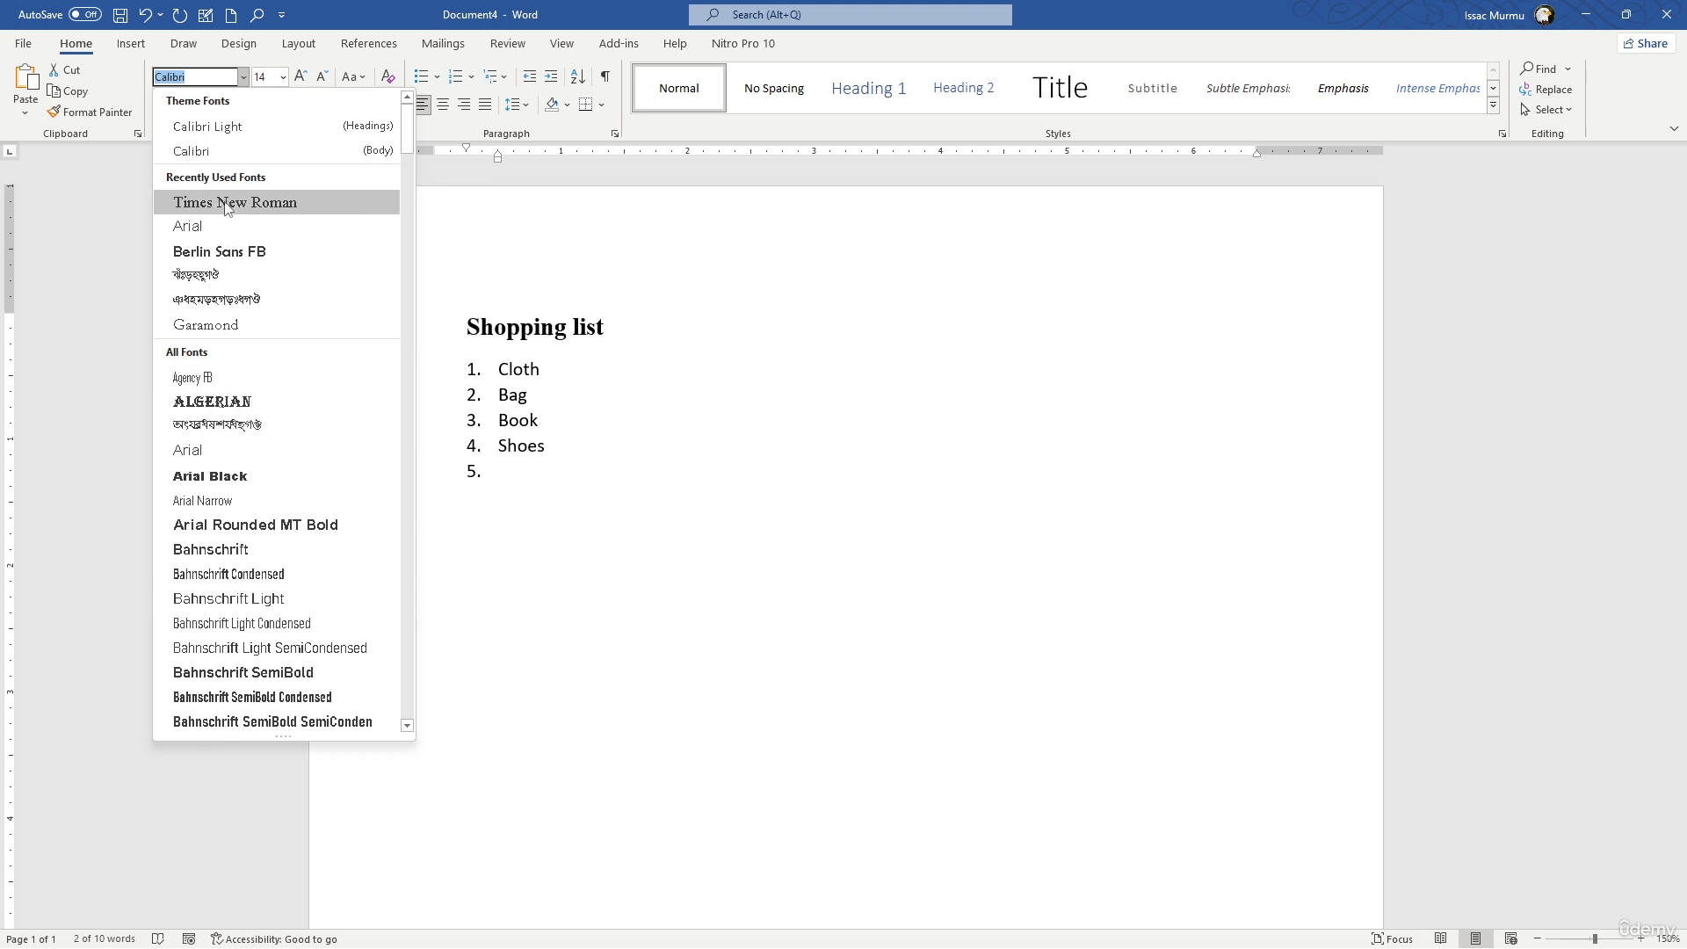
left_click(484, 364)
left_click_drag(571, 464, 430, 292)
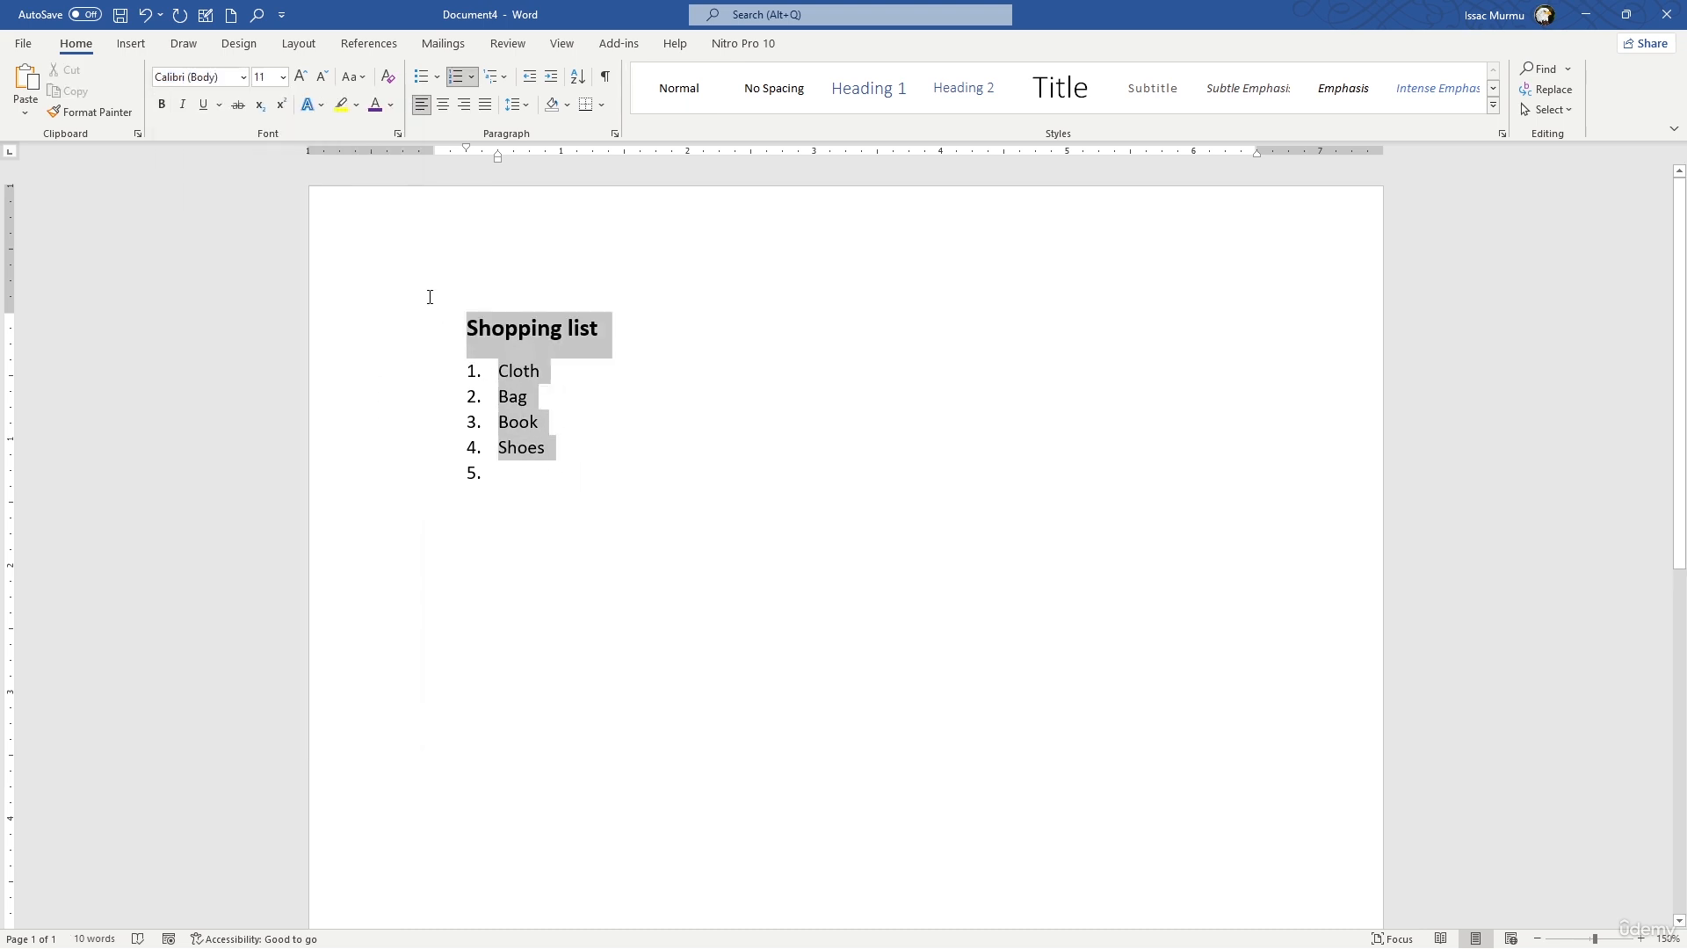
left_click(243, 77)
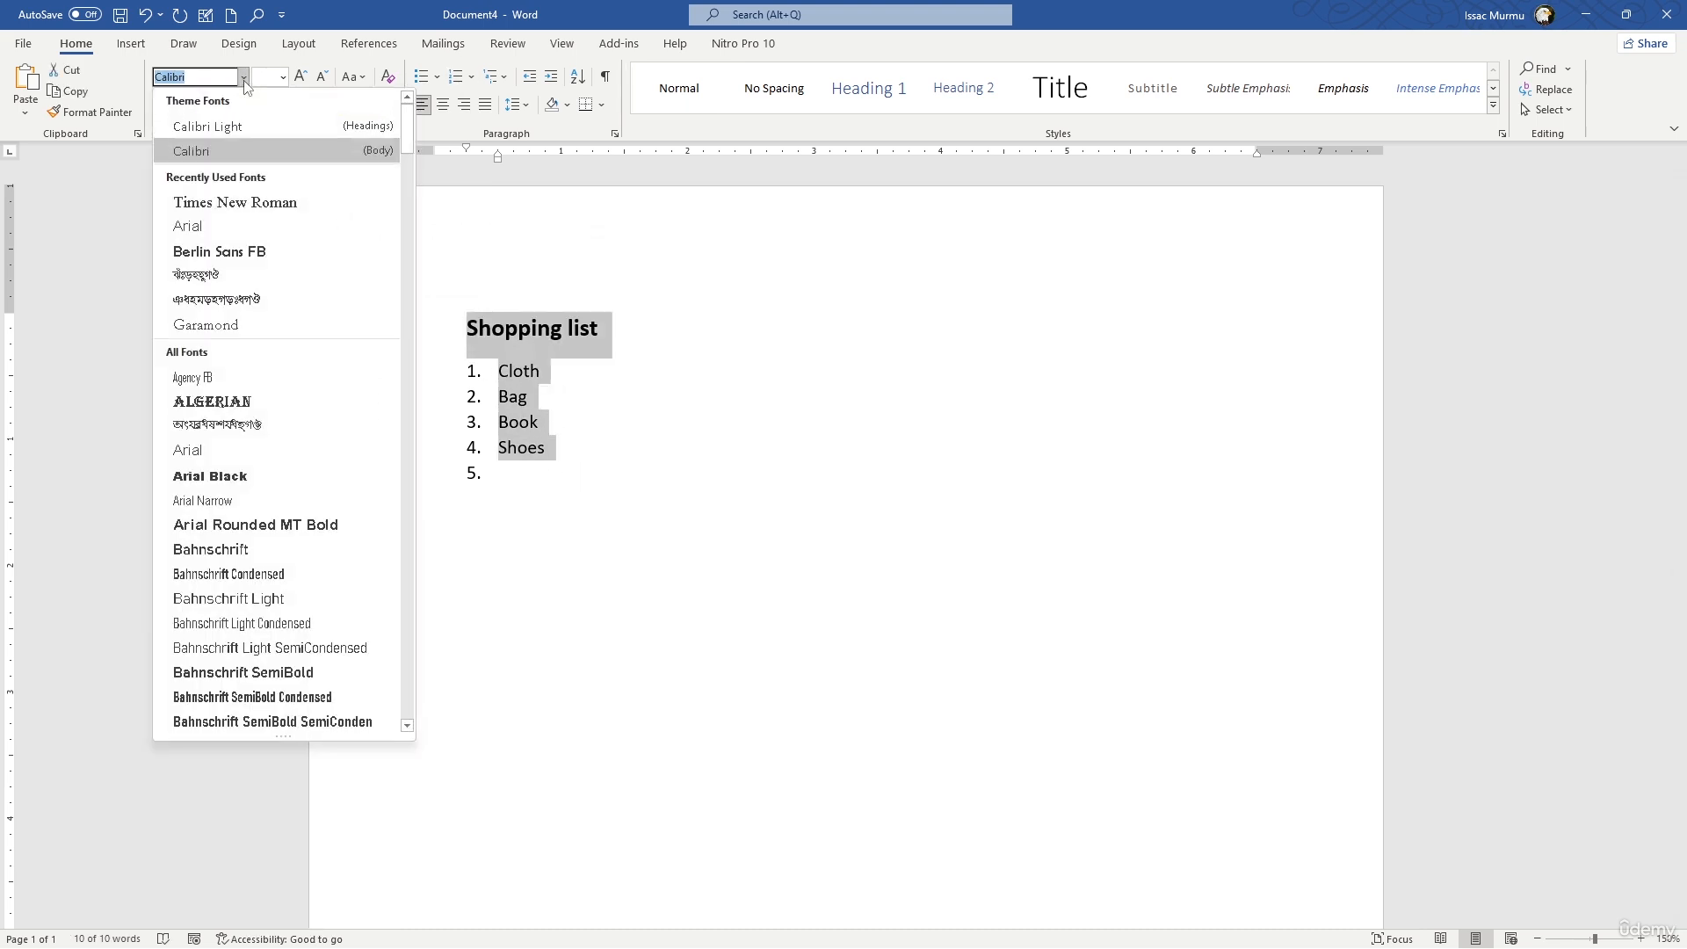
left_click(251, 226)
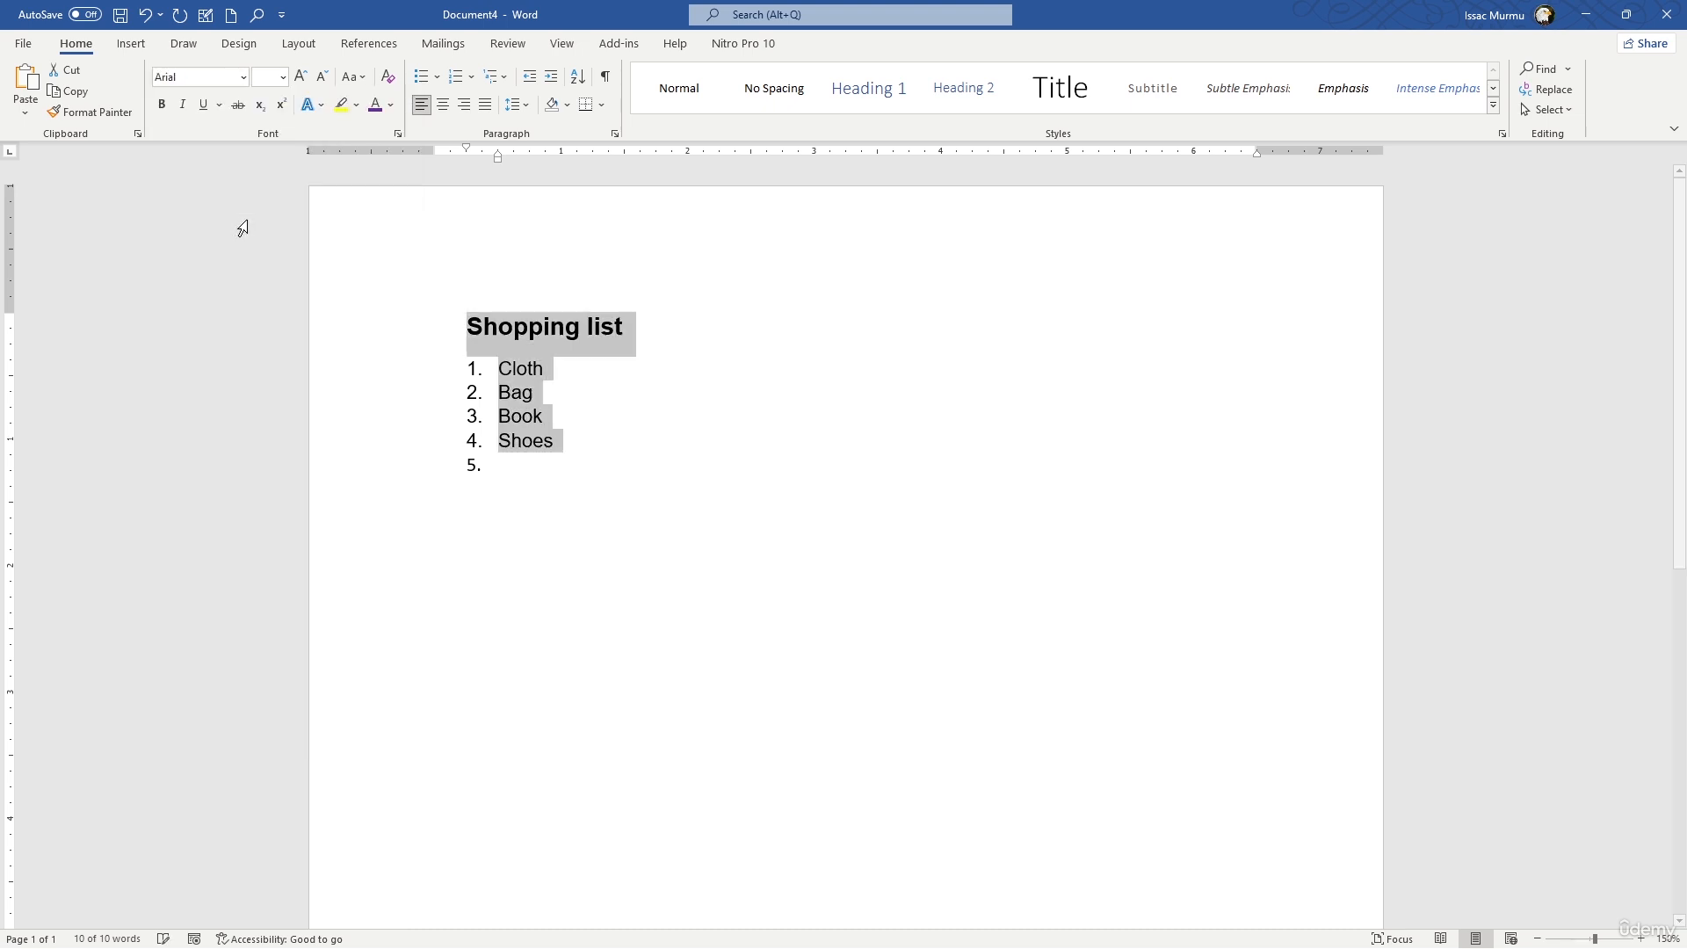
left_click(601, 405)
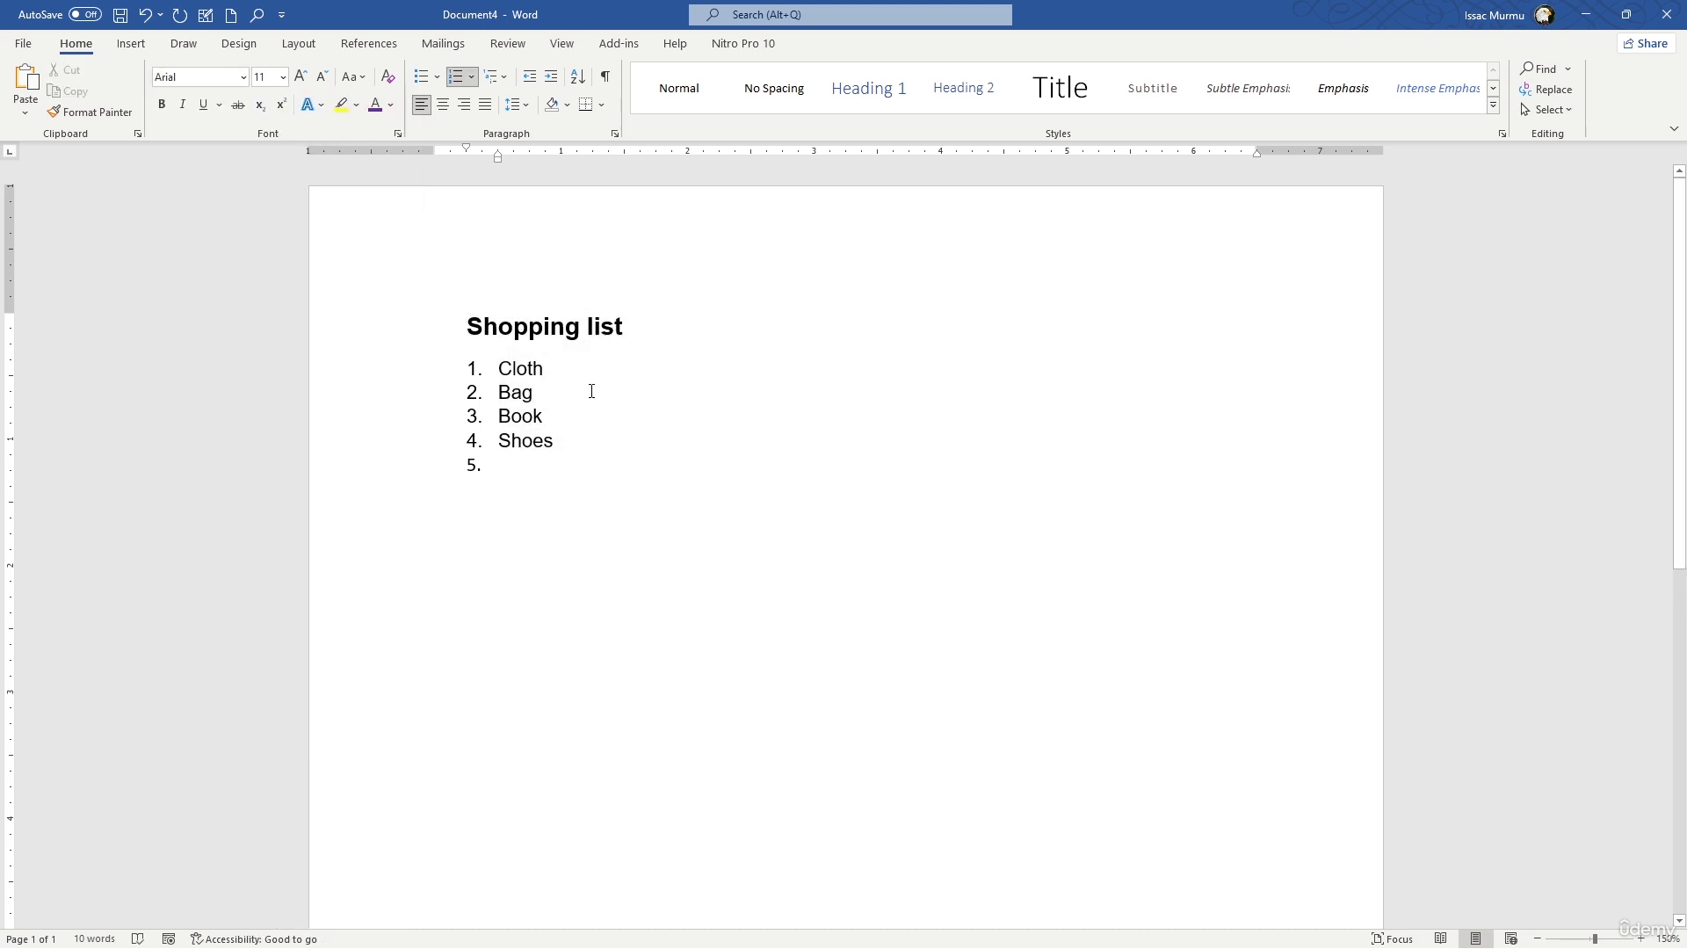
left_click(617, 334)
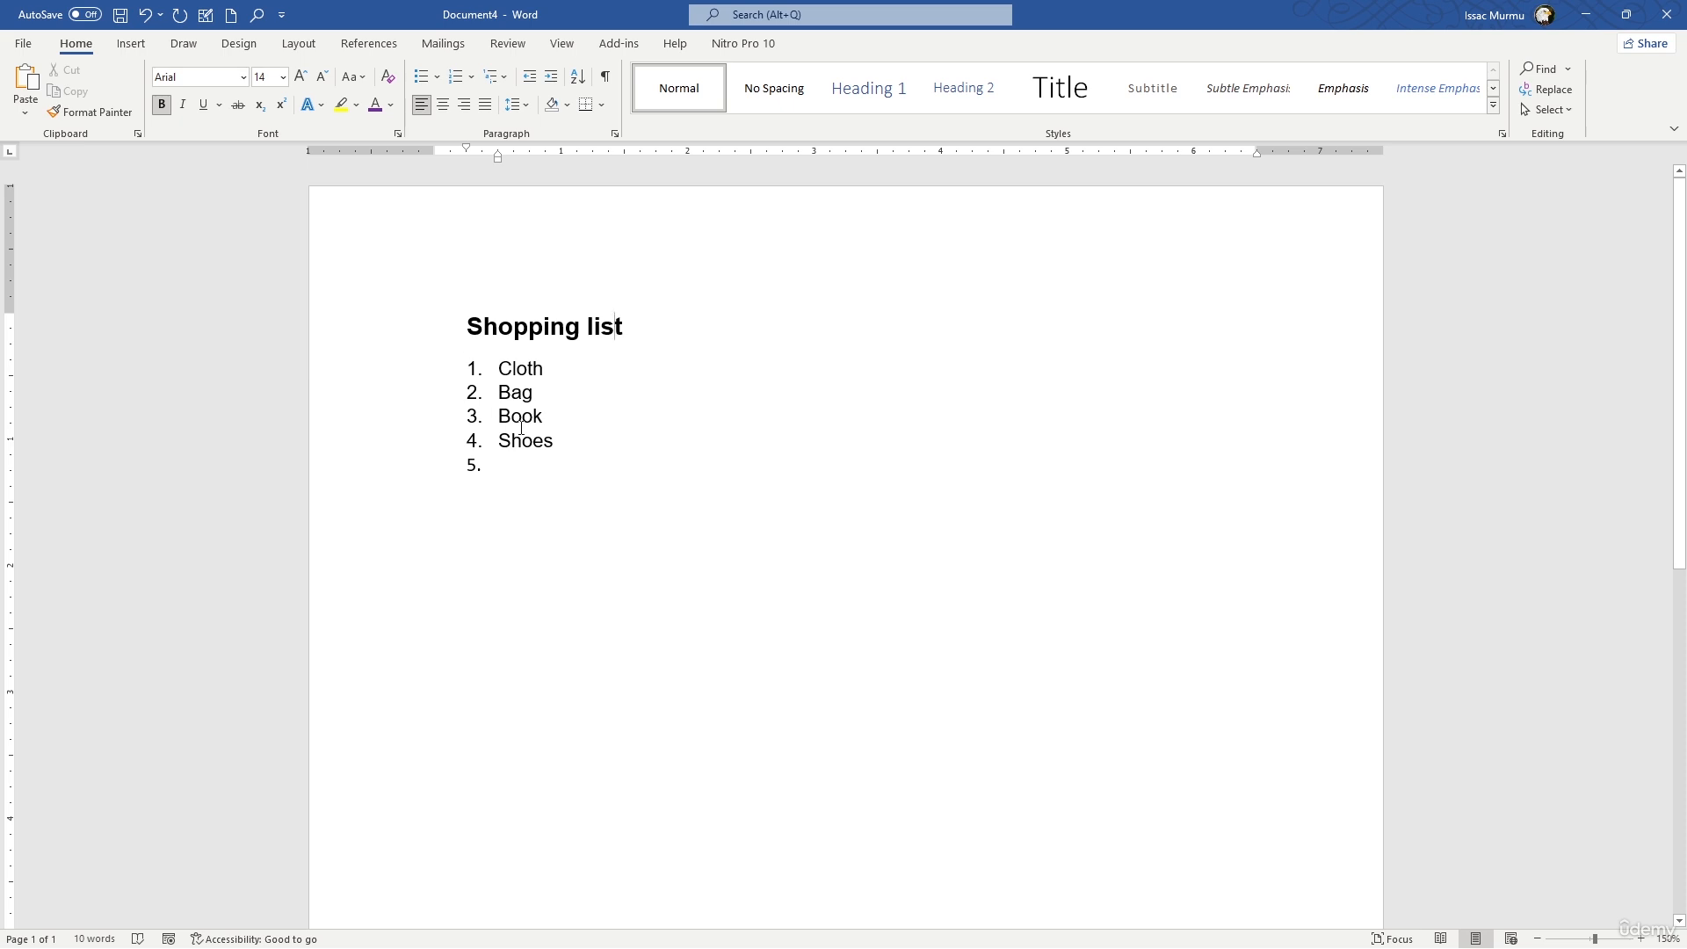
left_click(569, 464)
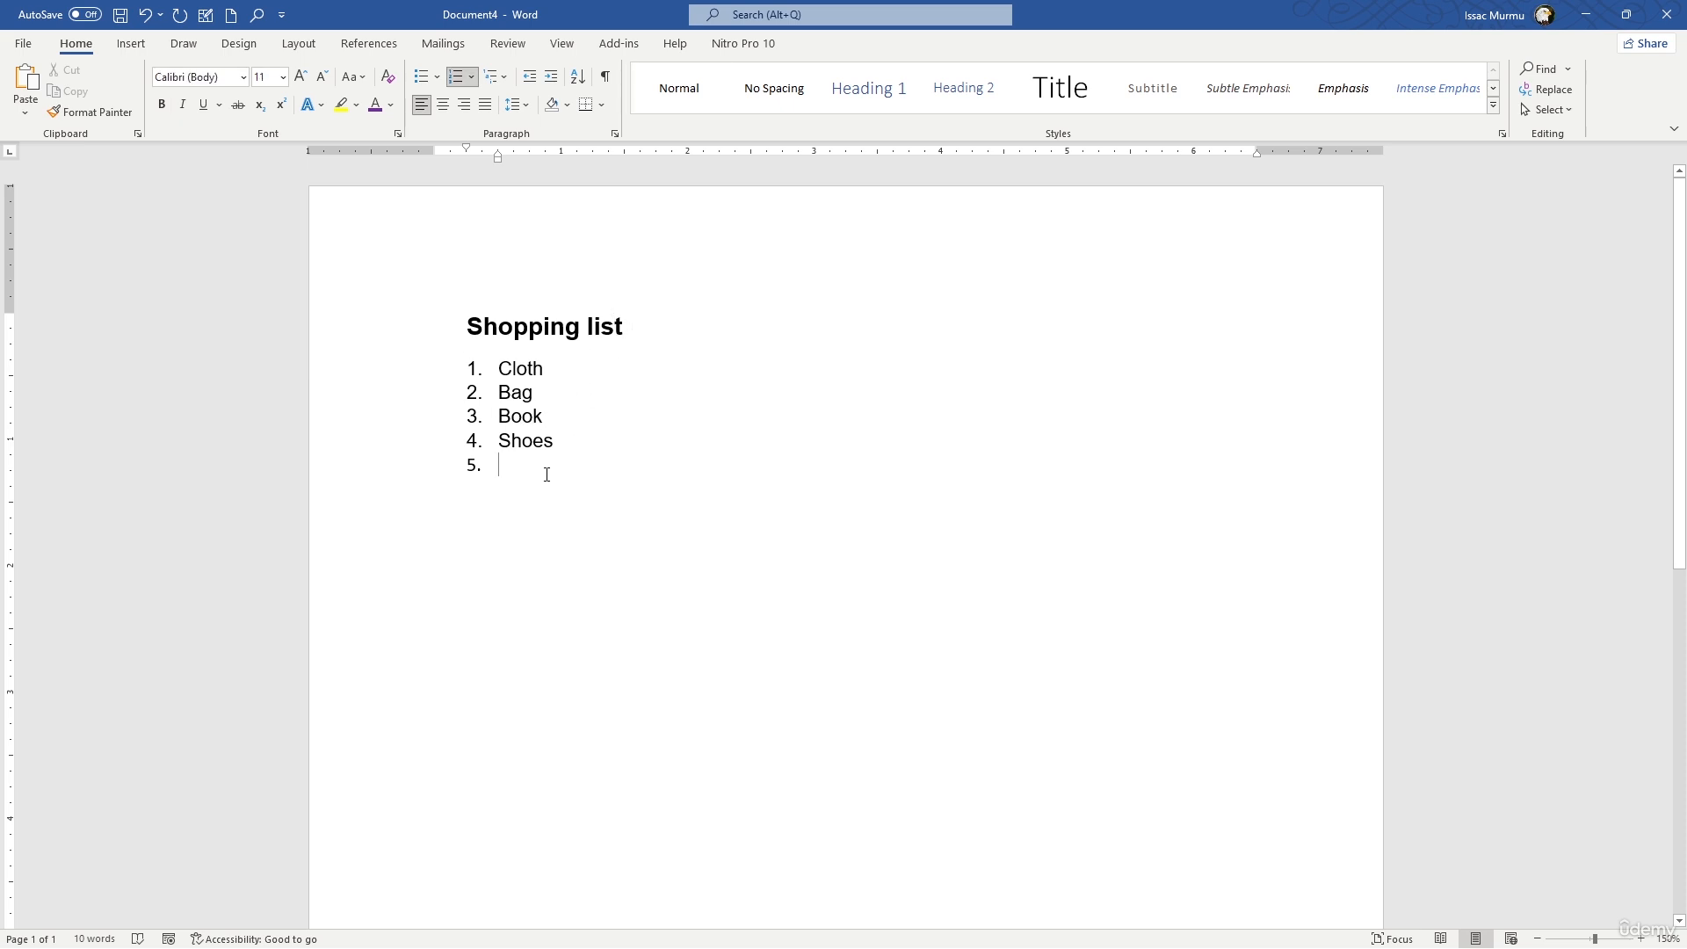
- End the numbered list after "Shoes" and insert a table with two columns and eight rows below it
key("Return")
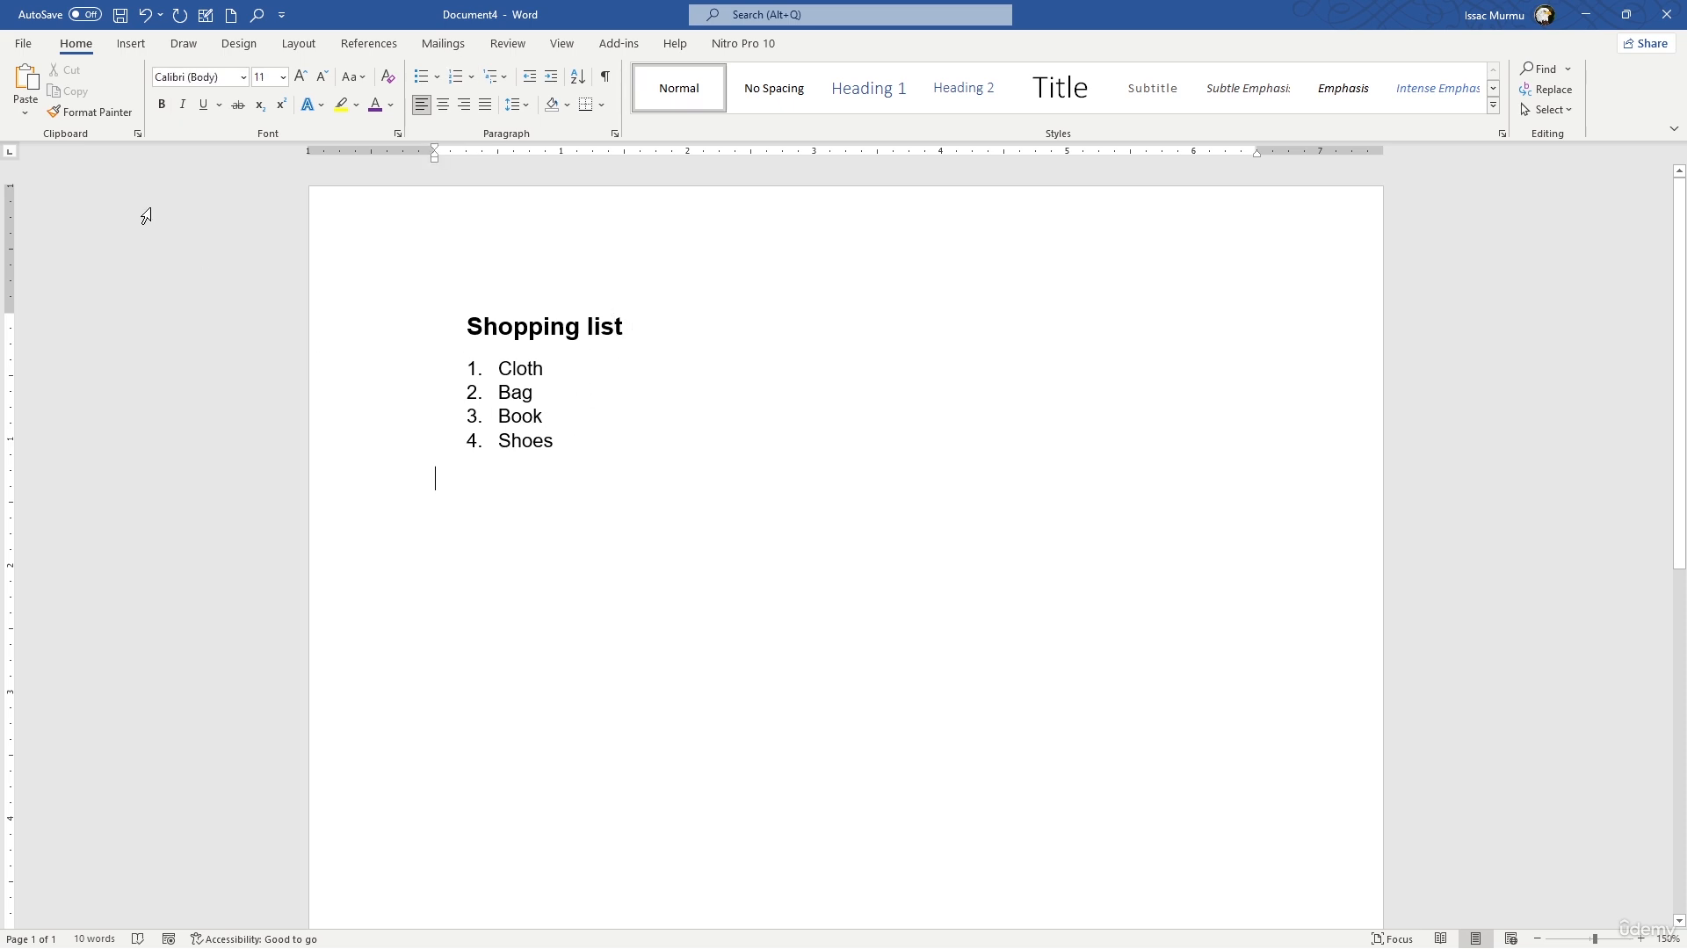
left_click(123, 43)
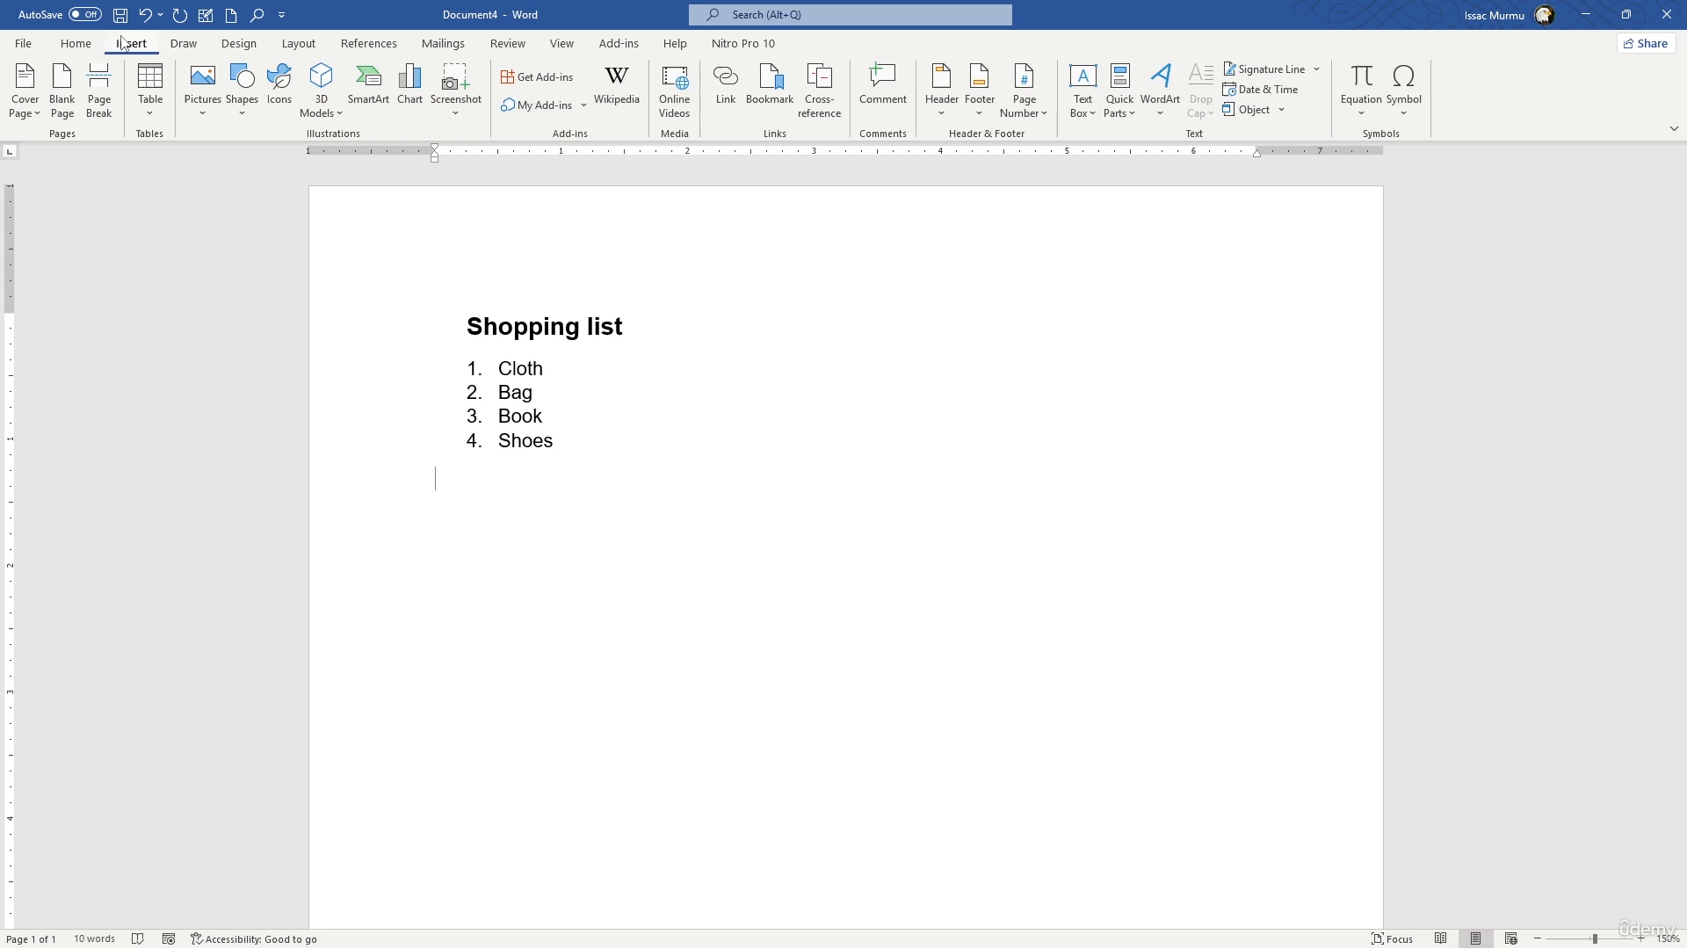
left_click(150, 88)
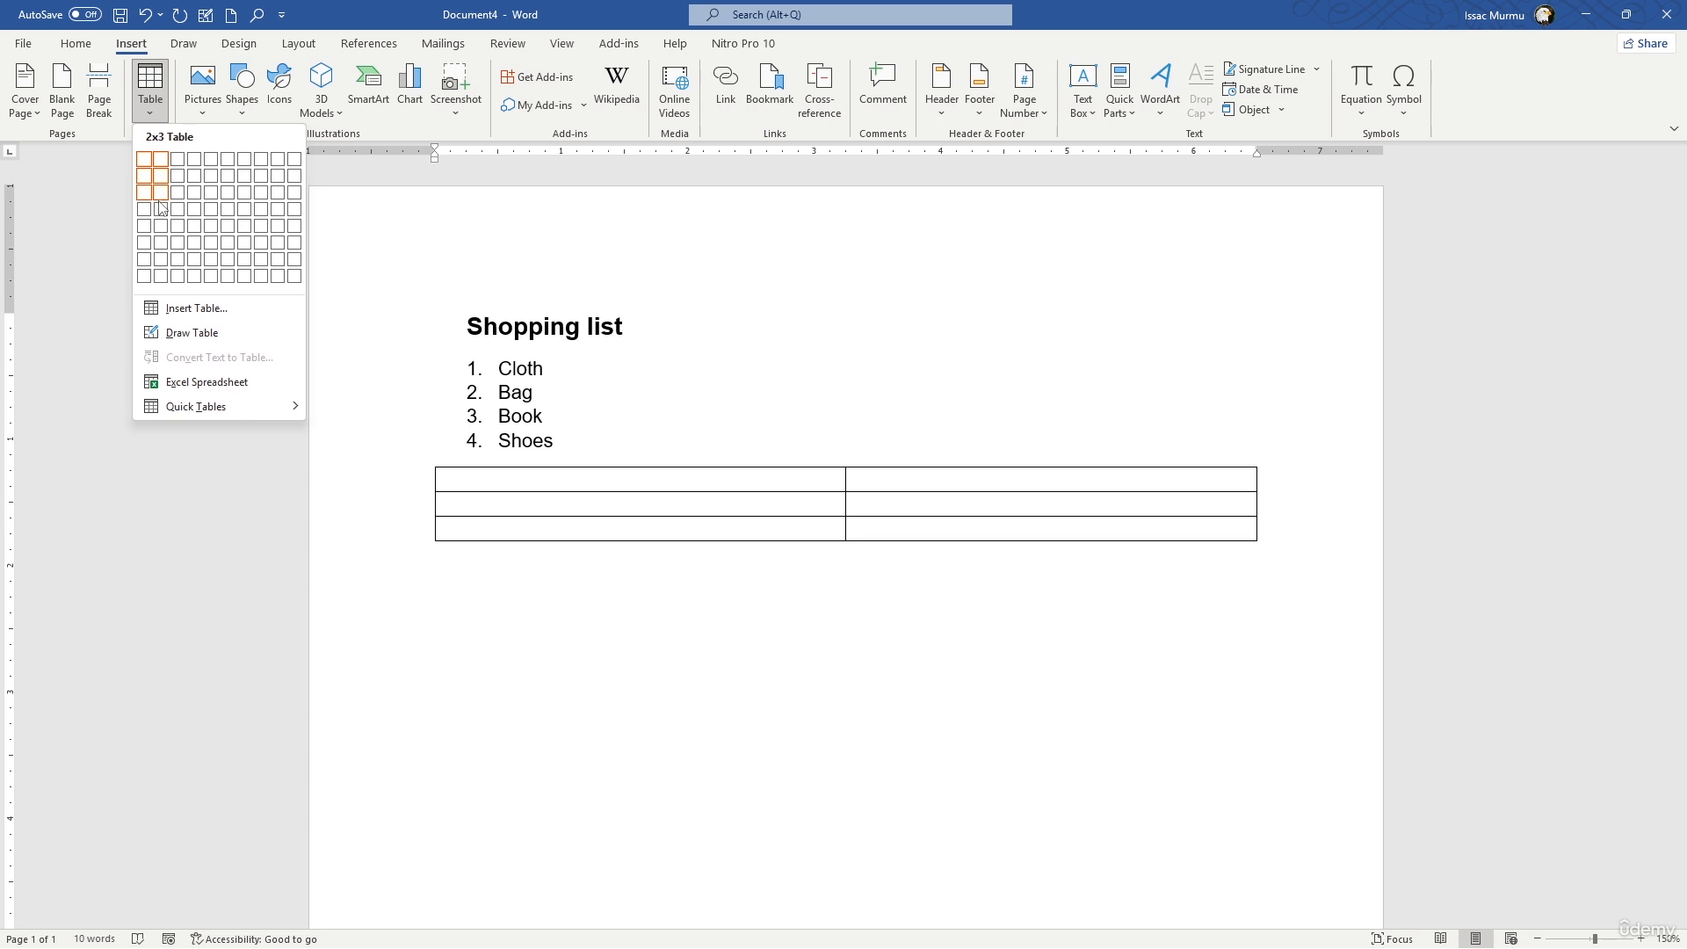
left_click(163, 277)
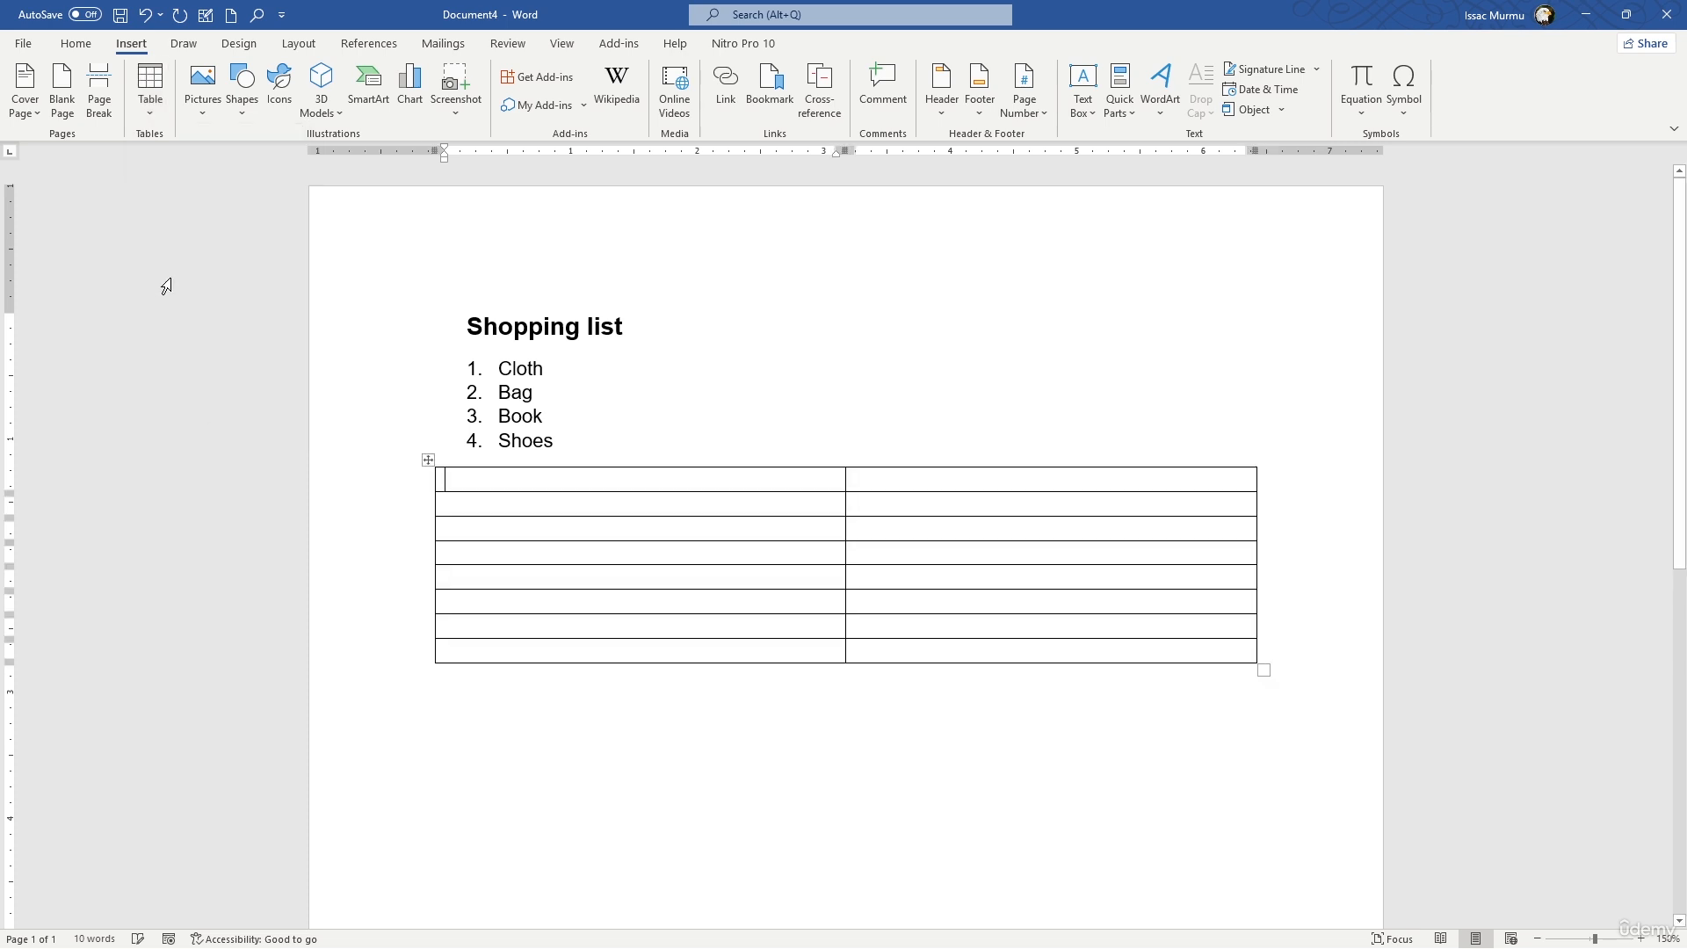
- Narrow the table columns to about 0.9 inch for the first and about 2.2 inches for the second
left_click_drag(843, 532, 663, 532)
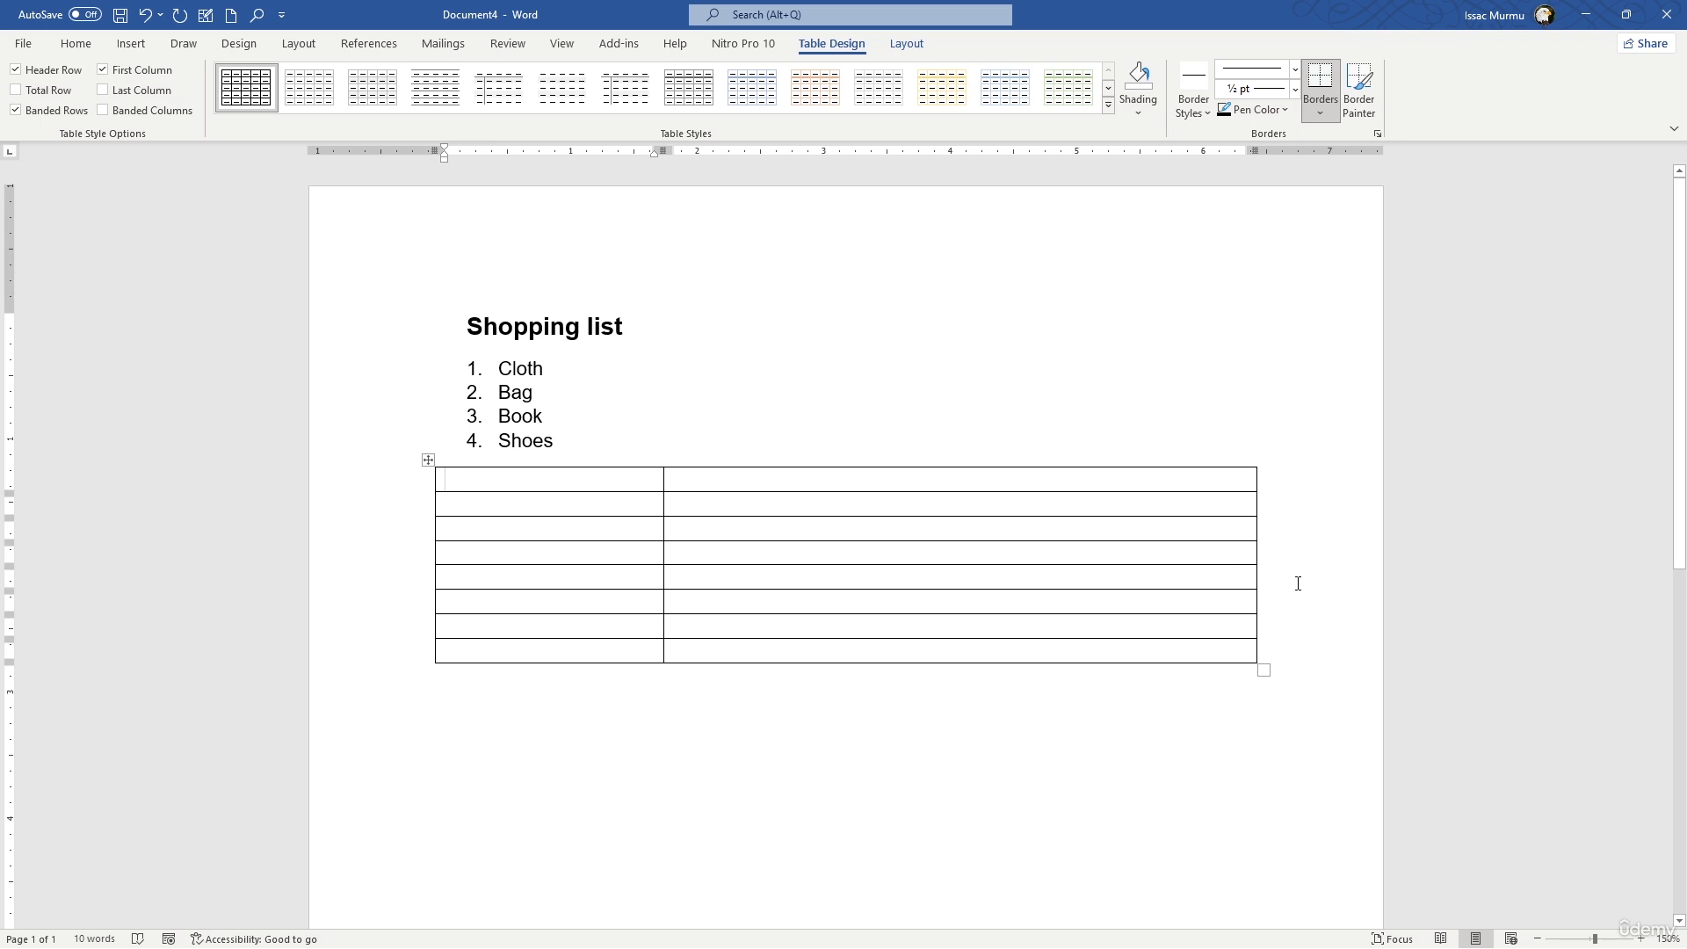
left_click_drag(1256, 577, 838, 576)
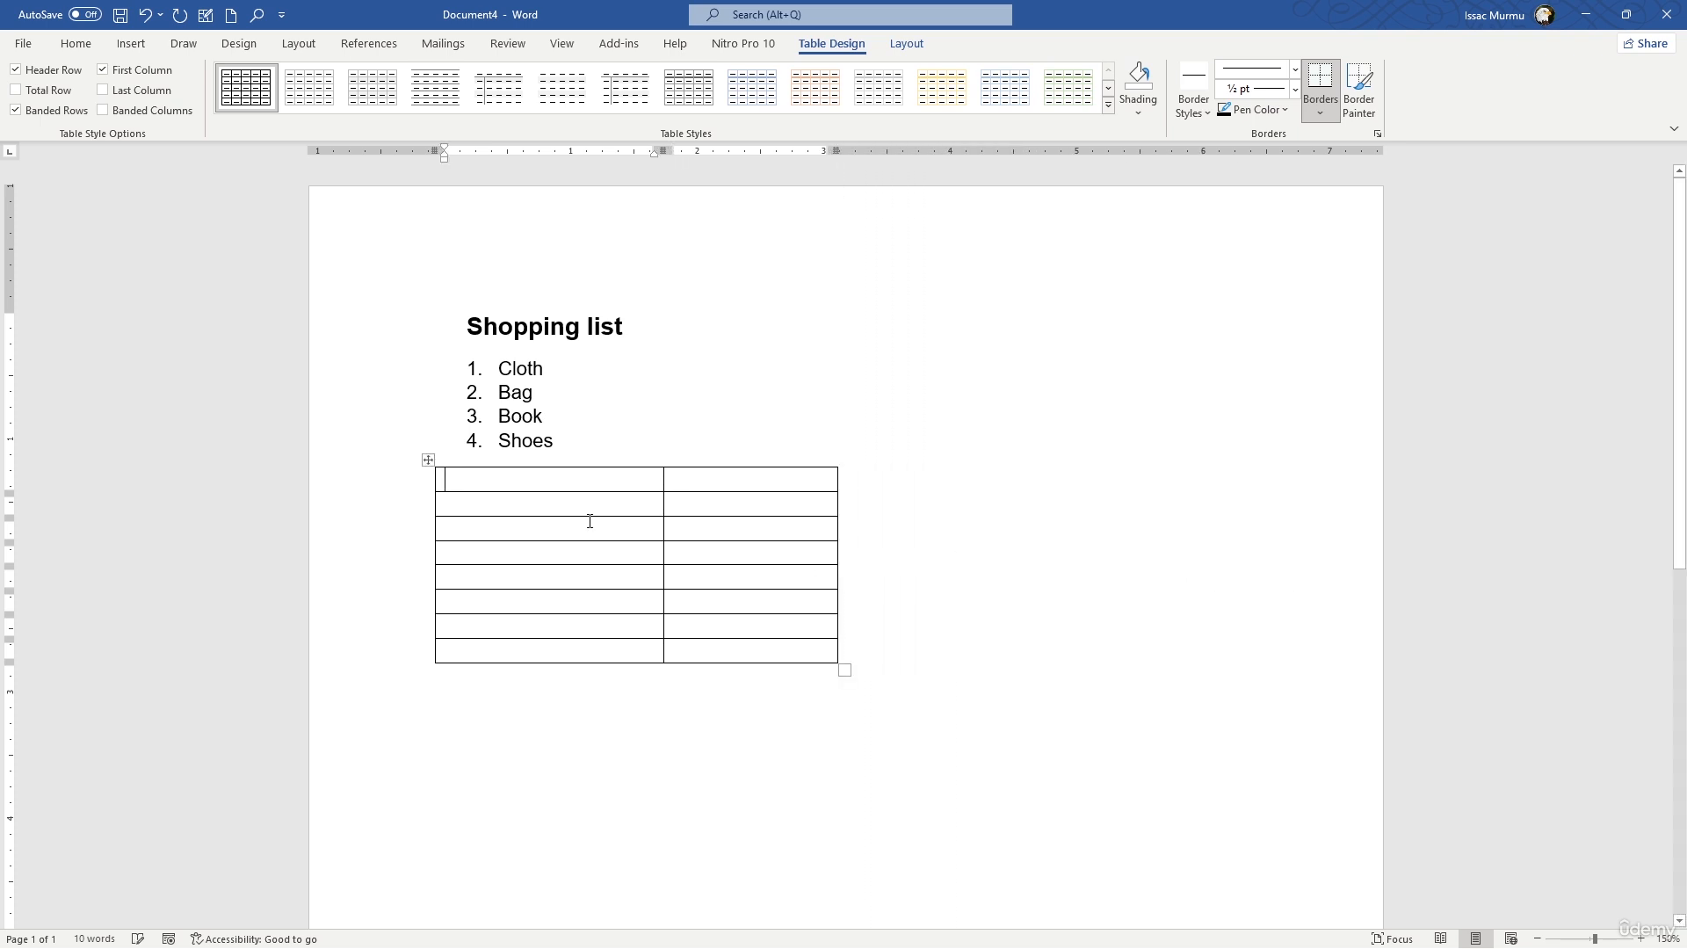
left_click_drag(661, 505, 553, 495)
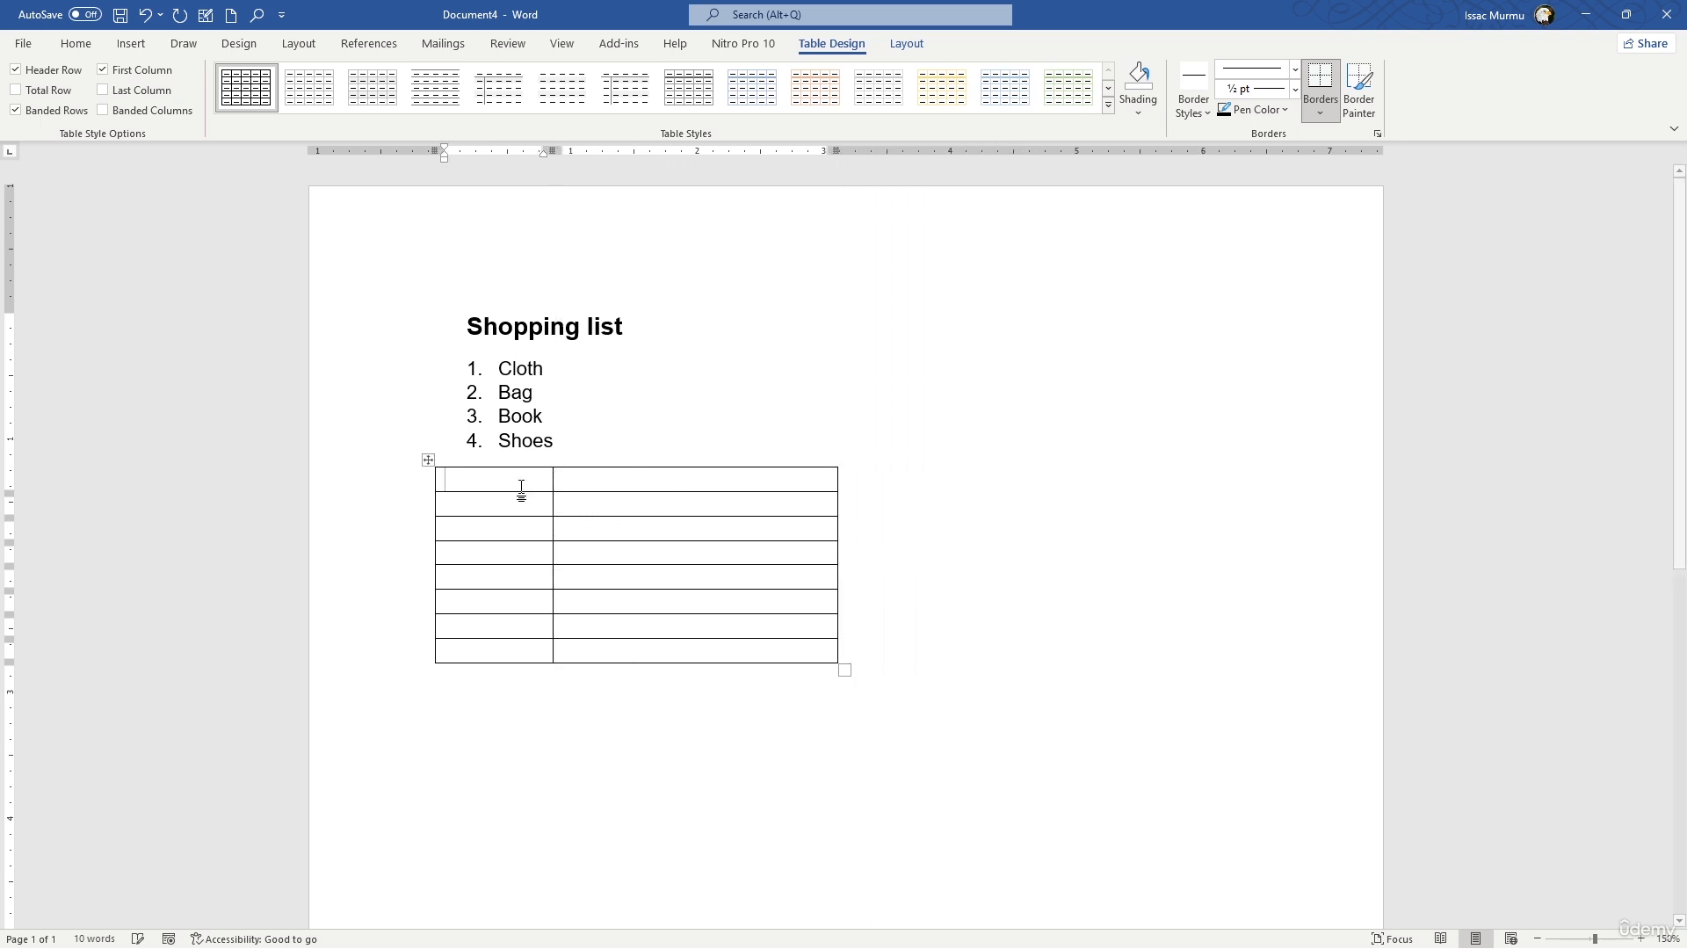
- Enter the column headings "Sl No" and "Shopping" in the table's first row
left_click(506, 480)
type("Sl Nu")
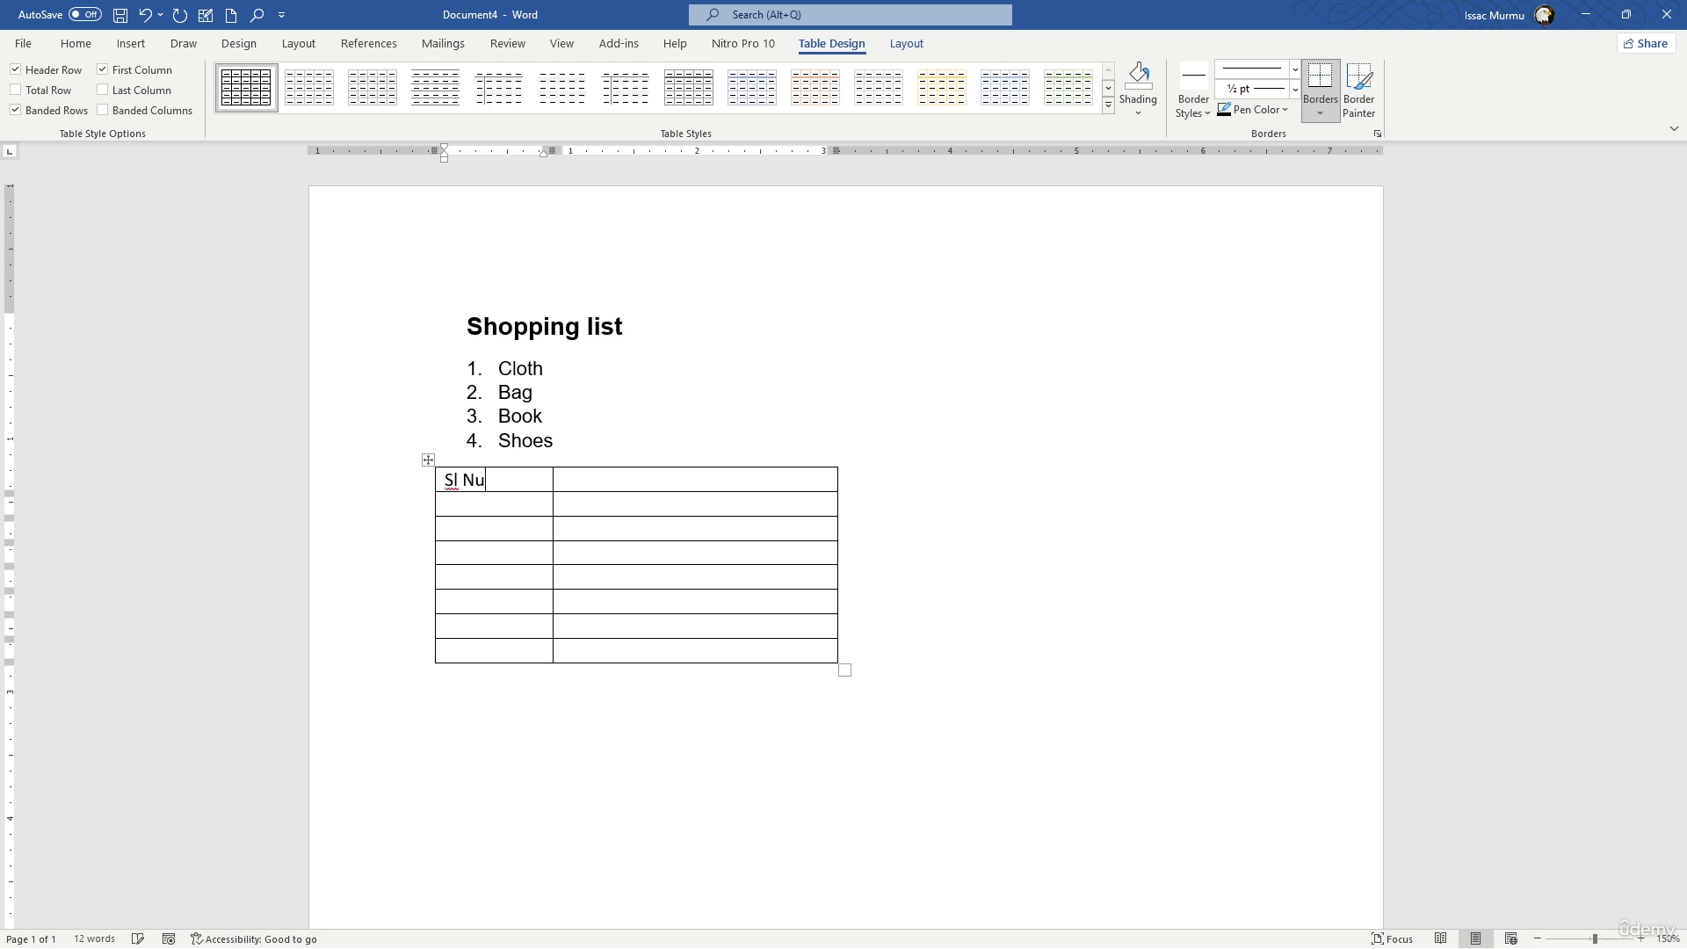
key("BackSpace")
type("o")
key("Tab")
type("Shopping")
- Enter 1 in the first cell below the "Sl No" heading
left_click(461, 508)
type("Coht")
key("BackSpace")
key("BackSpace")
type("lt")
key("BackSpace")
key("BackSpace")
key("BackSpace")
key("BackSpace")
type("1")
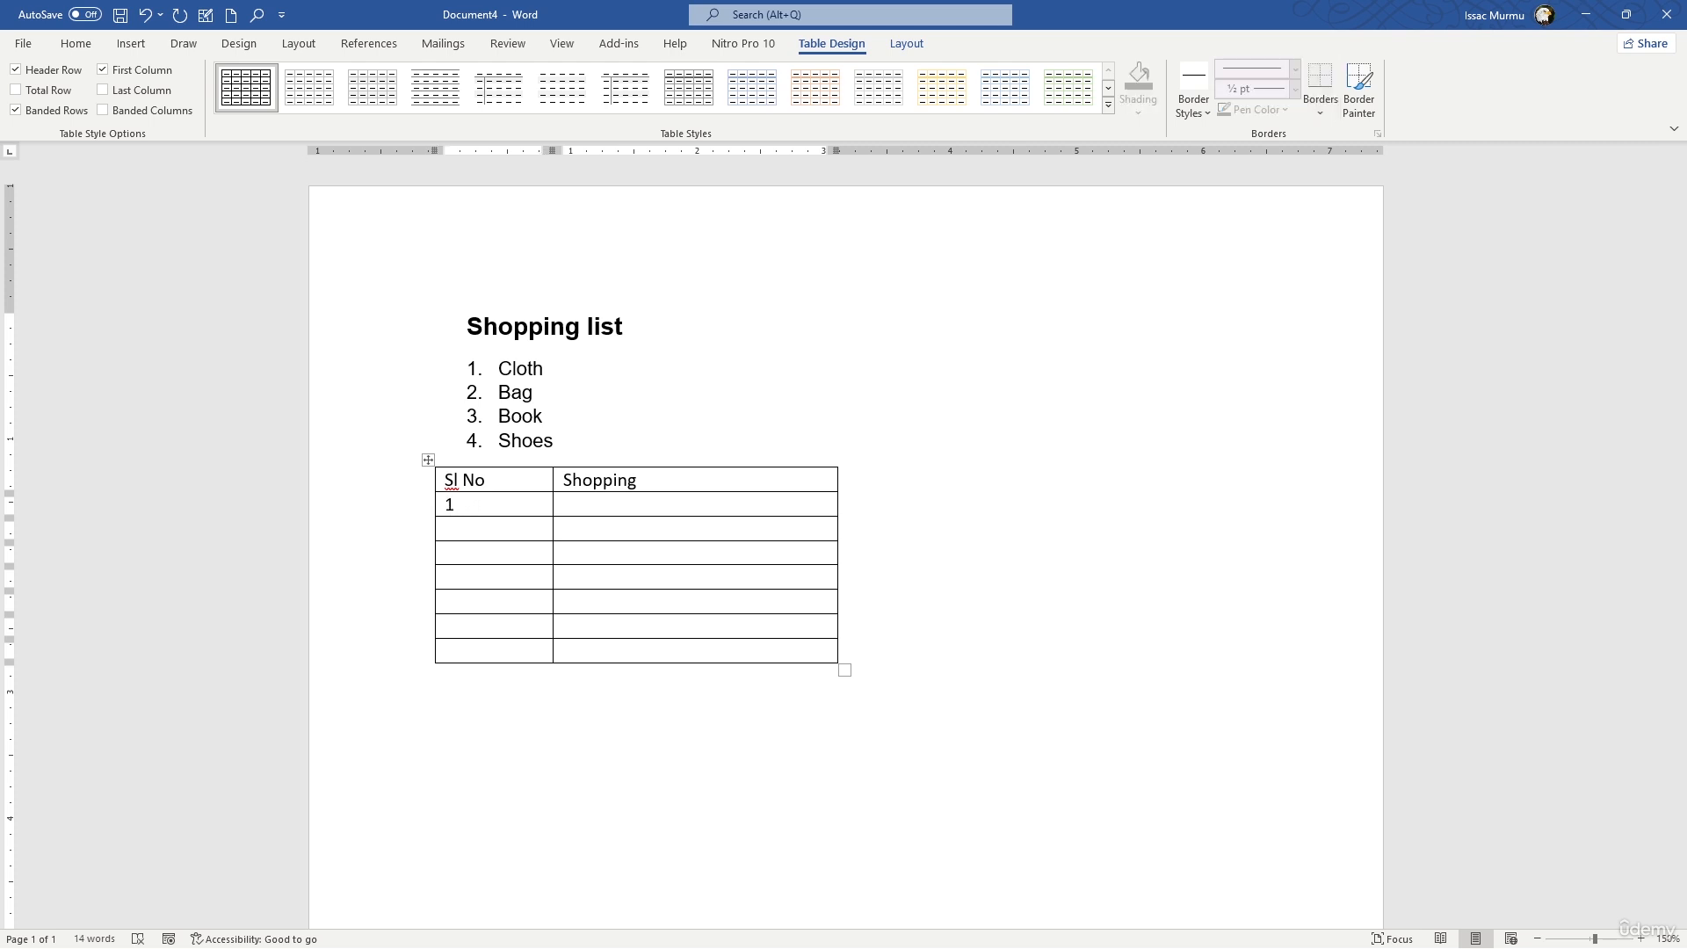
- Number the remaining rows of the "Sl No" column from 2 to 7
left_click(489, 535)
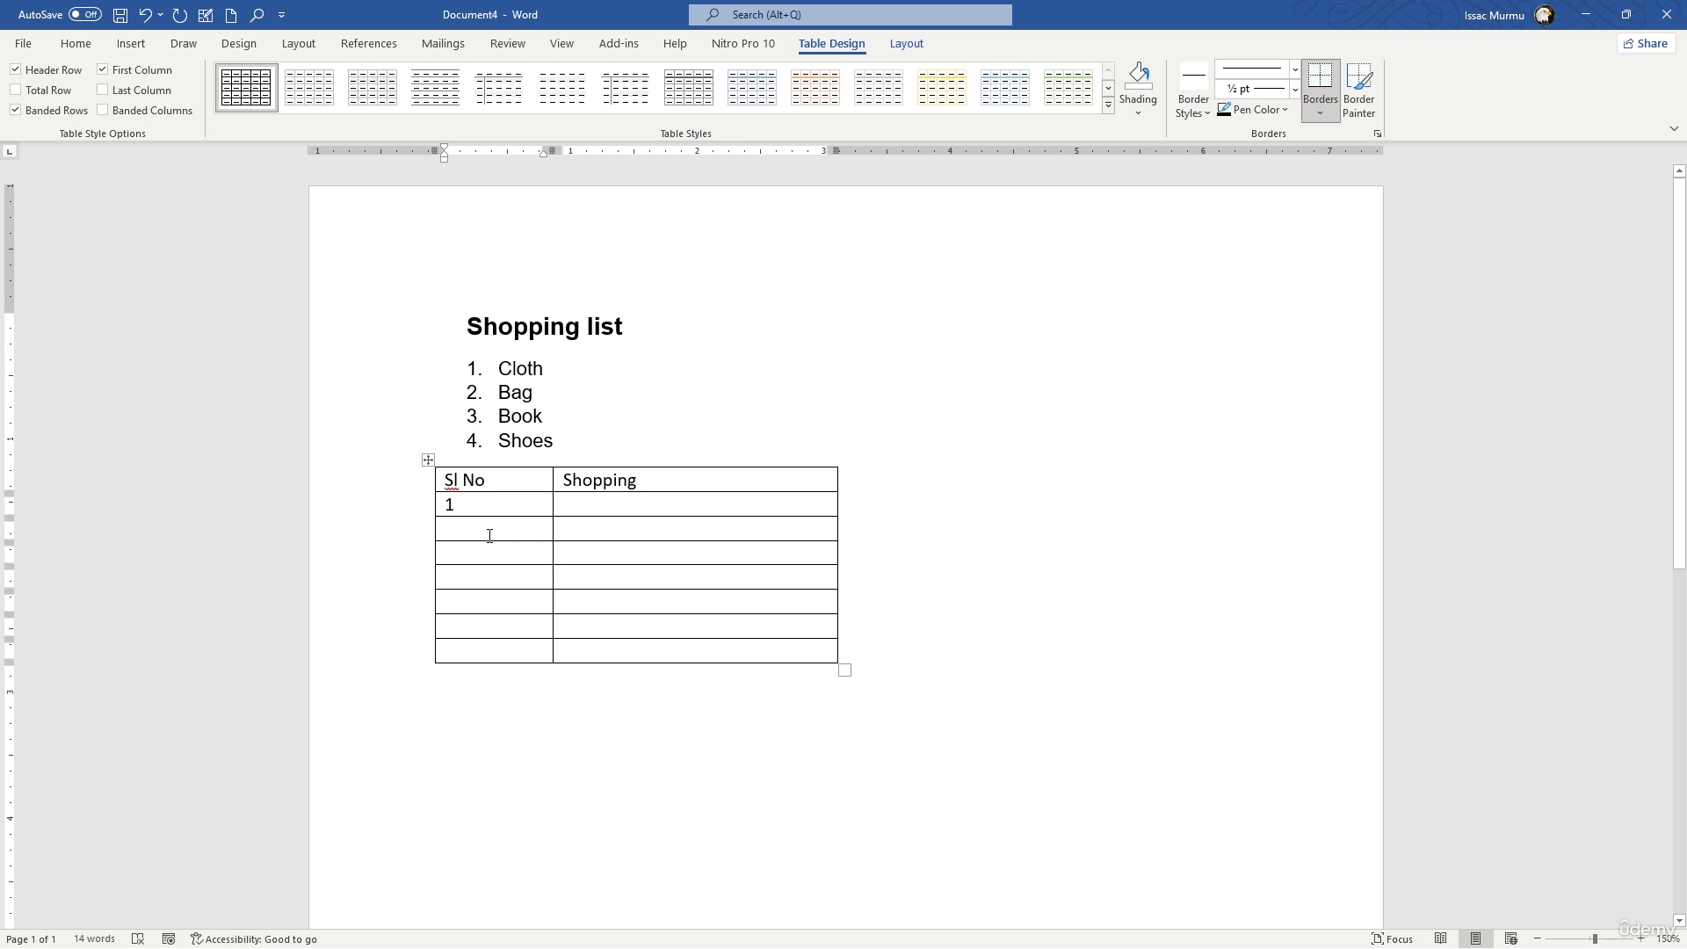
type("2")
key("Down")
type("3")
key("Down")
type("4")
key("Down")
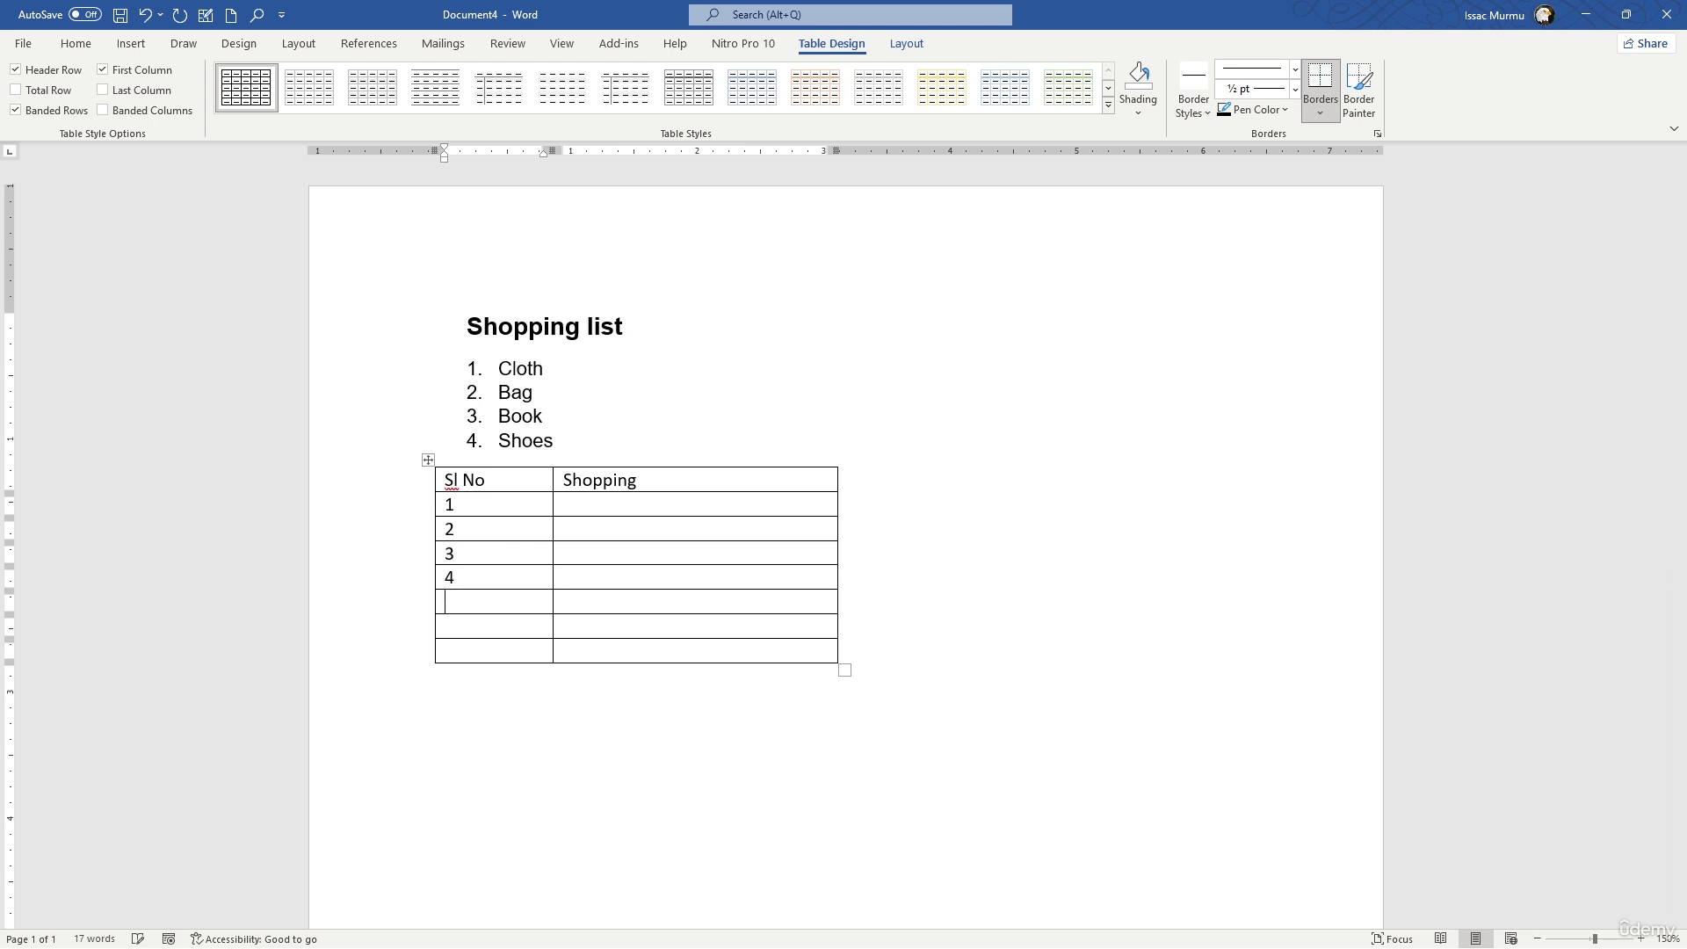
type("5")
key("Down")
type("6")
key("Down")
type("7")
- Fill rows 1 to 4 of the "Shopping" column with Cloth, Bag, Book and Shoes
left_click(580, 500)
type("Cloth")
key("Return")
key("BackSpace")
left_click(582, 520)
type("BagBook")
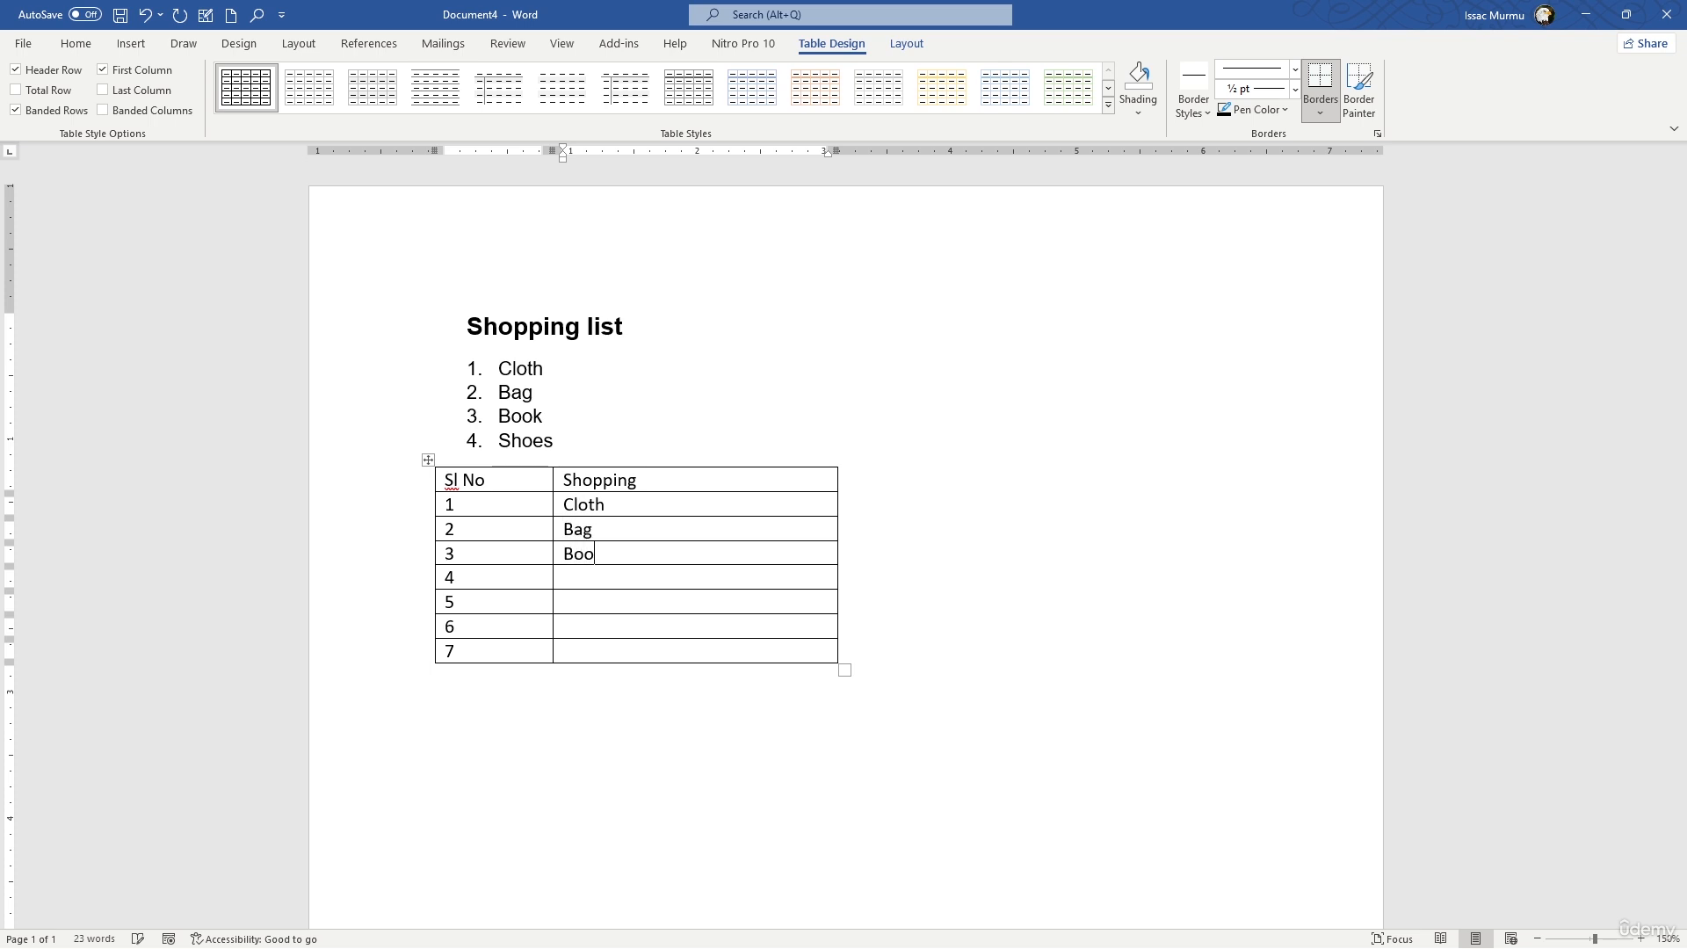
type("Sjp")
key("BackSpace")
key("BackSpace")
type("hoes")
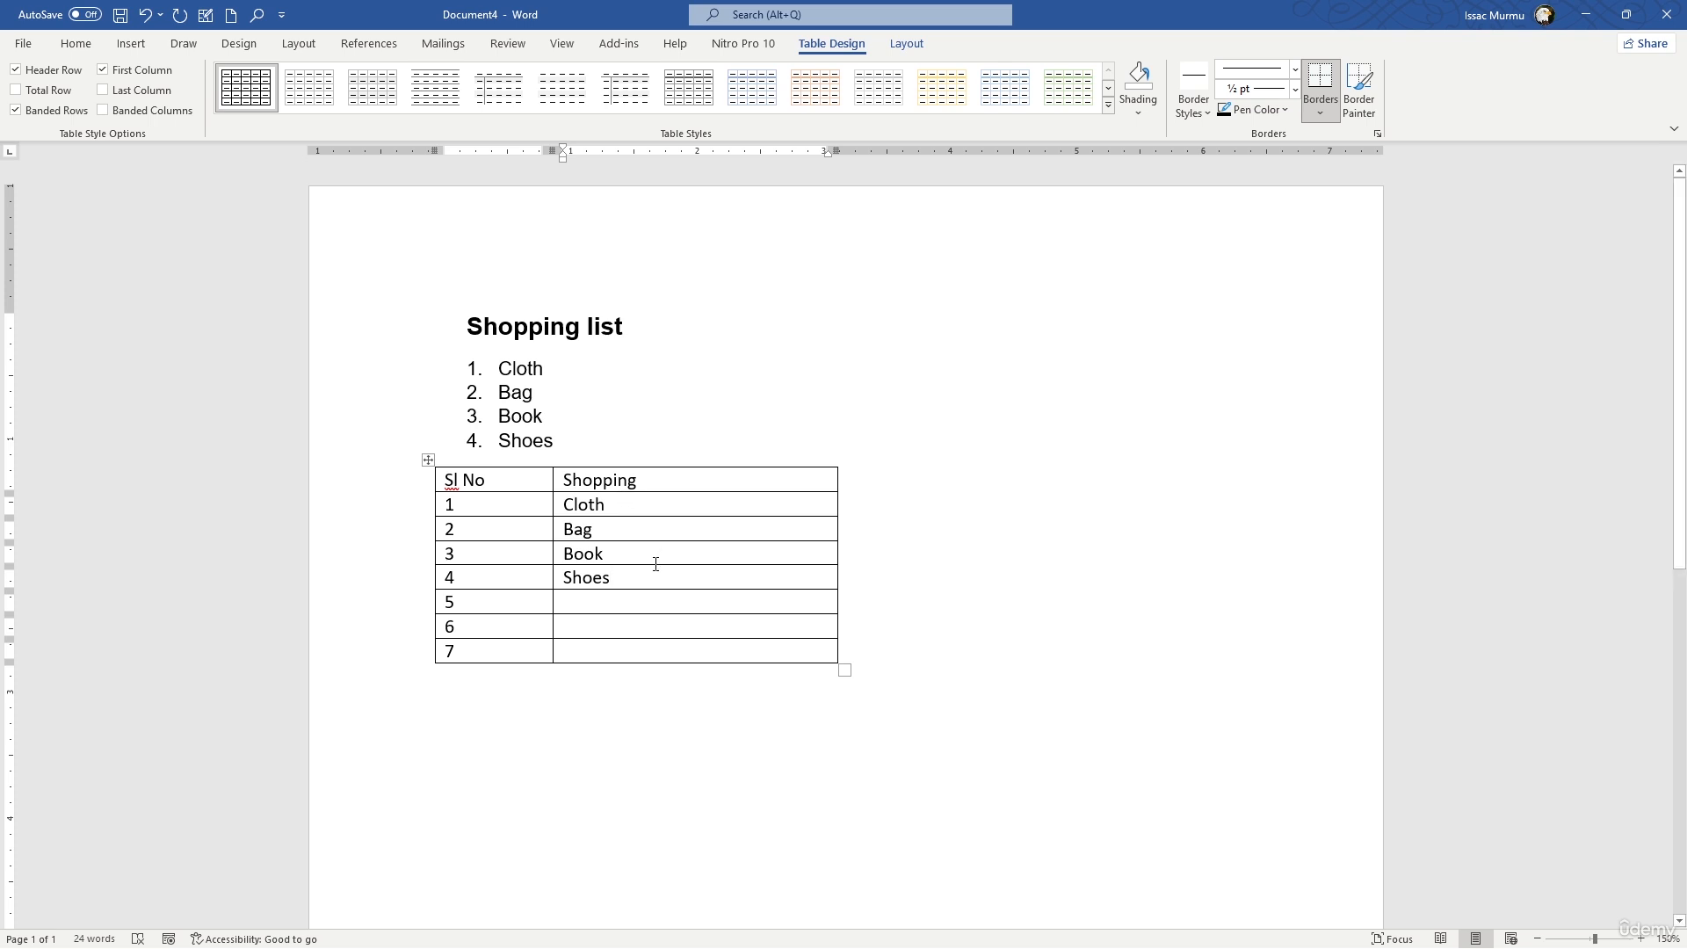
- Delete "Shoes" from row 4 of the table's "Shopping" column and place the cursor below the table
left_click(446, 673)
left_click(517, 369)
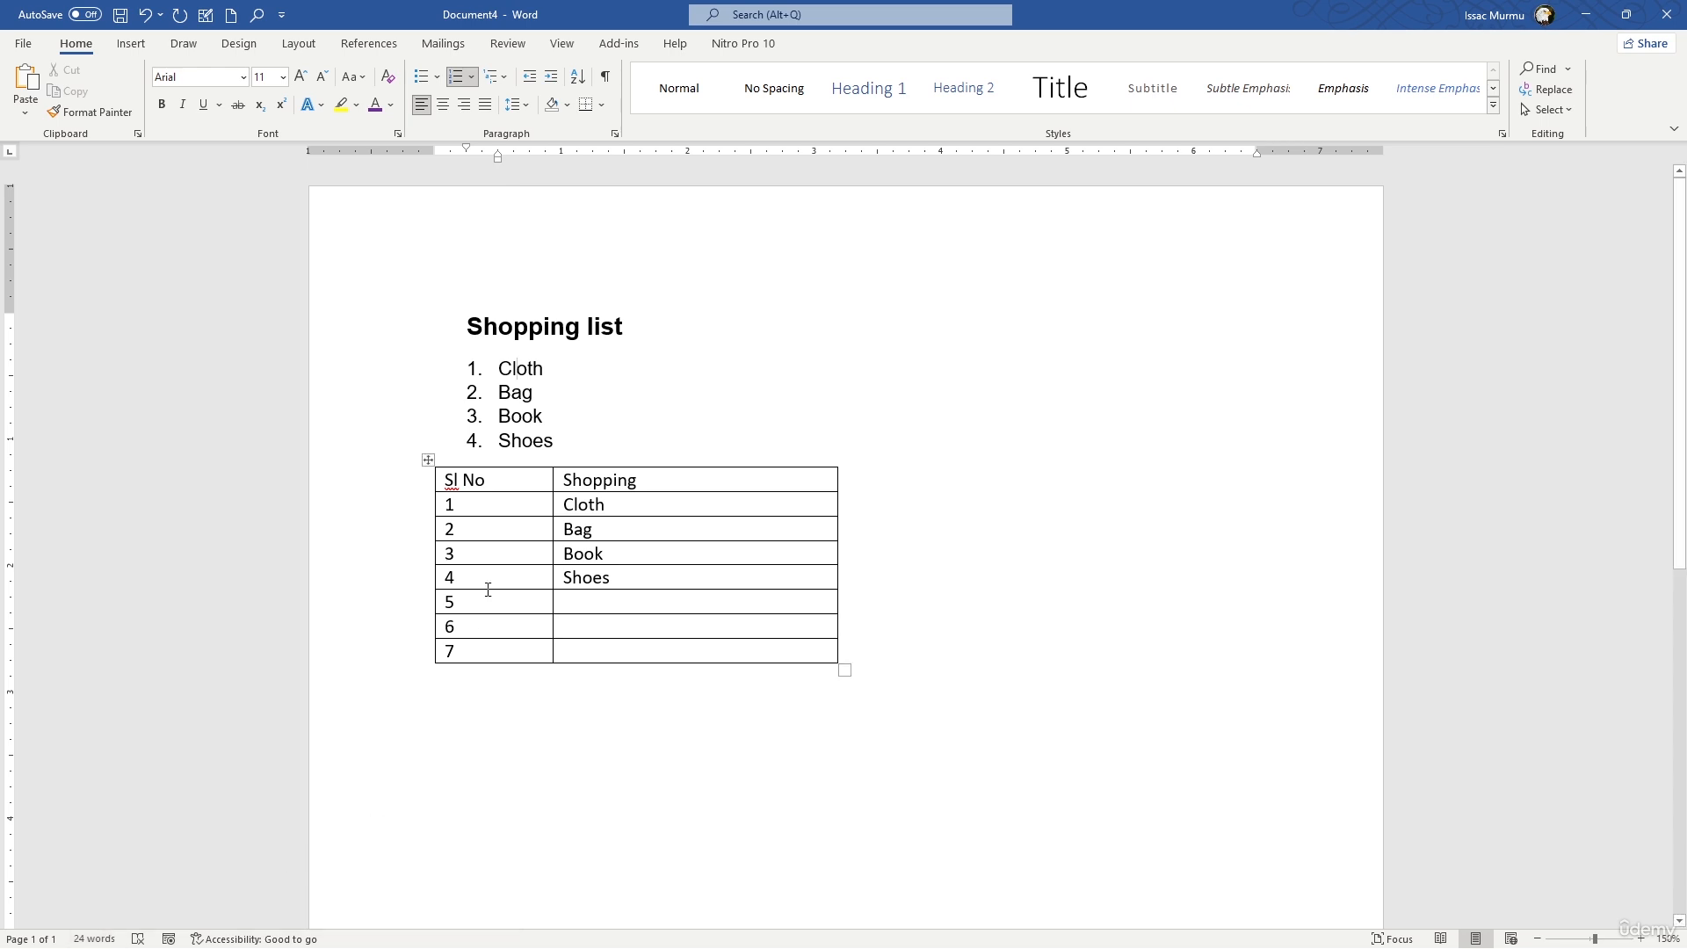
left_click(608, 570)
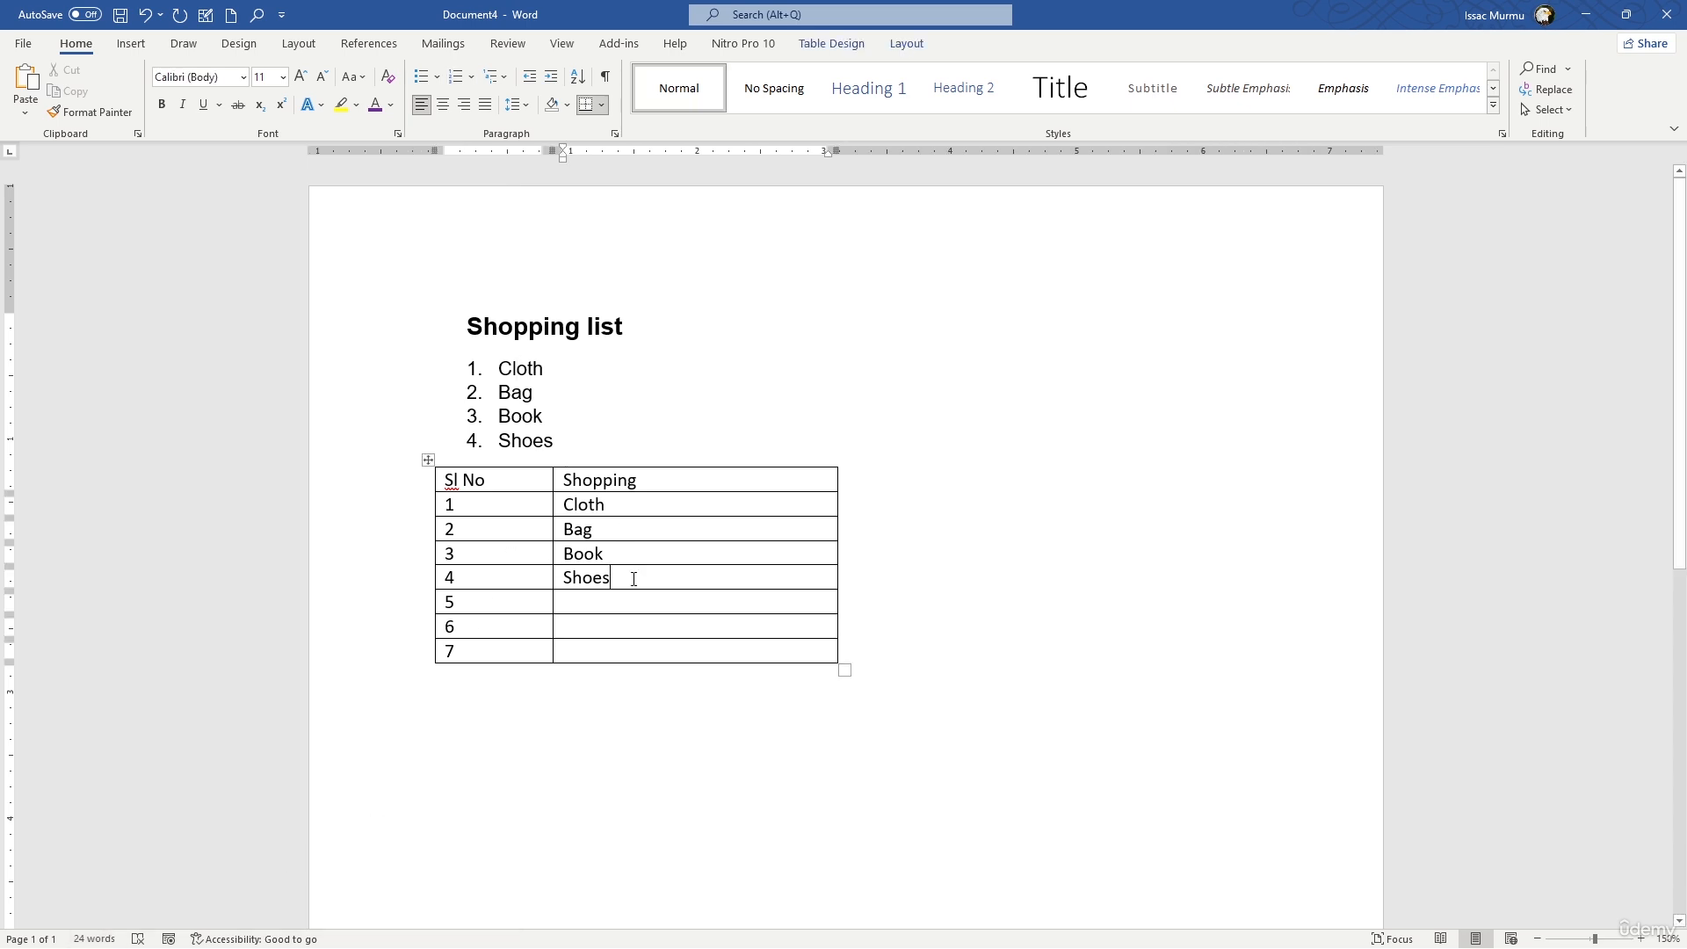
left_click_drag(634, 579, 513, 584)
left_click(590, 600)
left_click_drag(632, 577, 556, 578)
key("Delete")
left_click(411, 731)
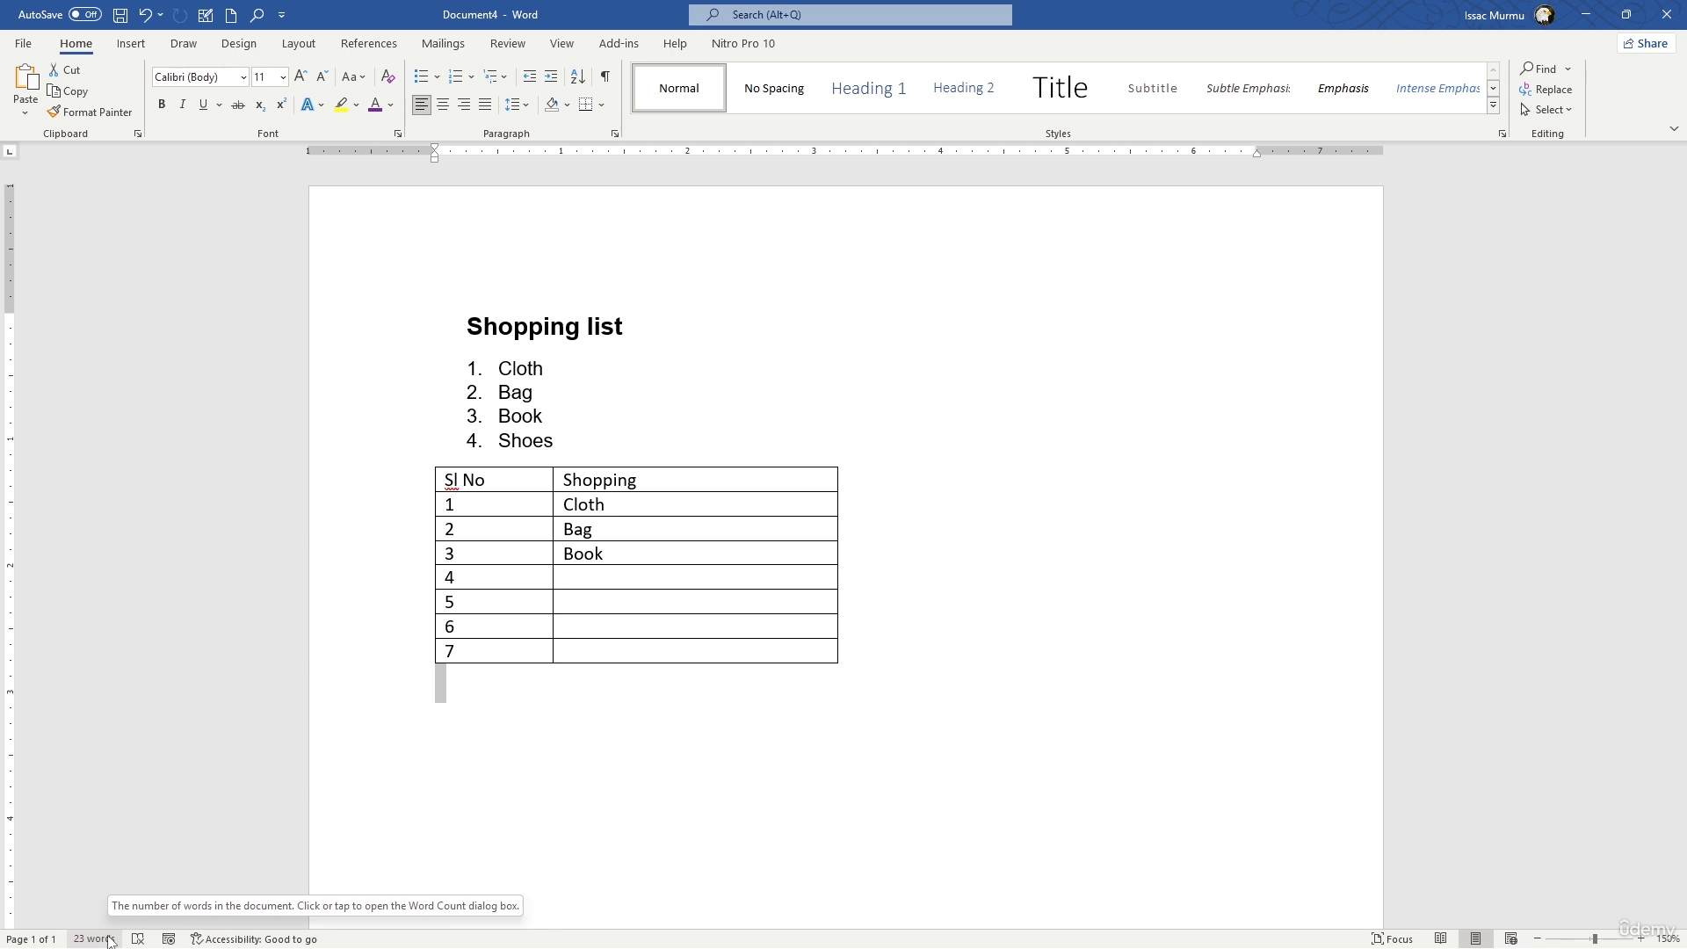
left_click(523, 693)
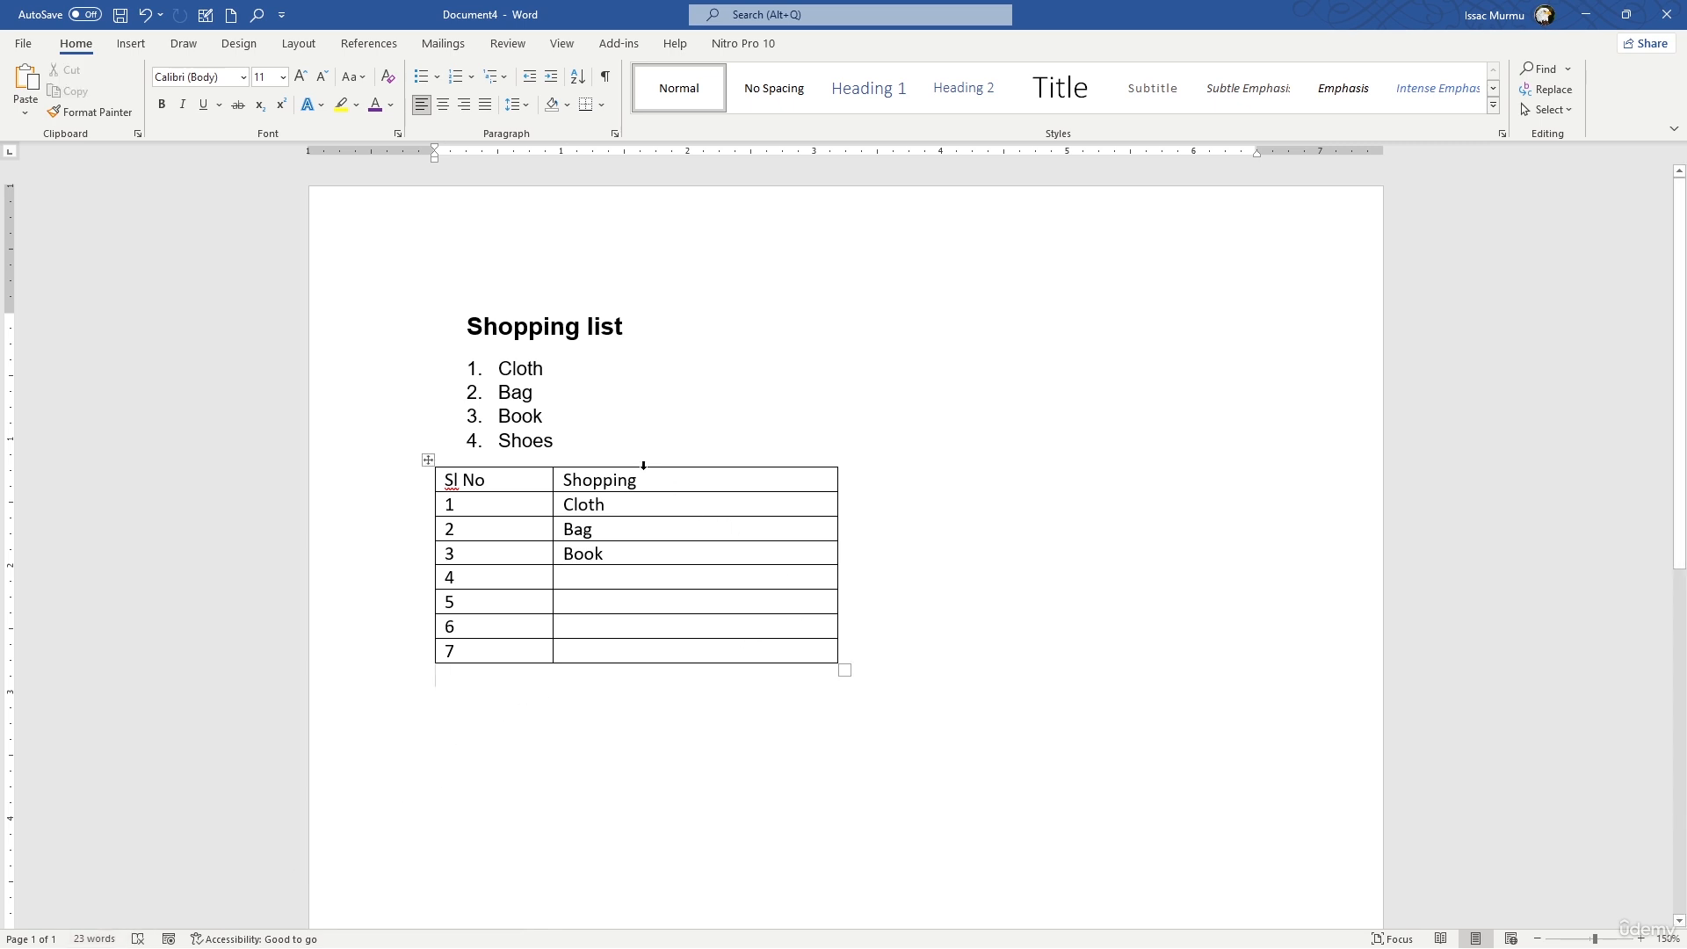